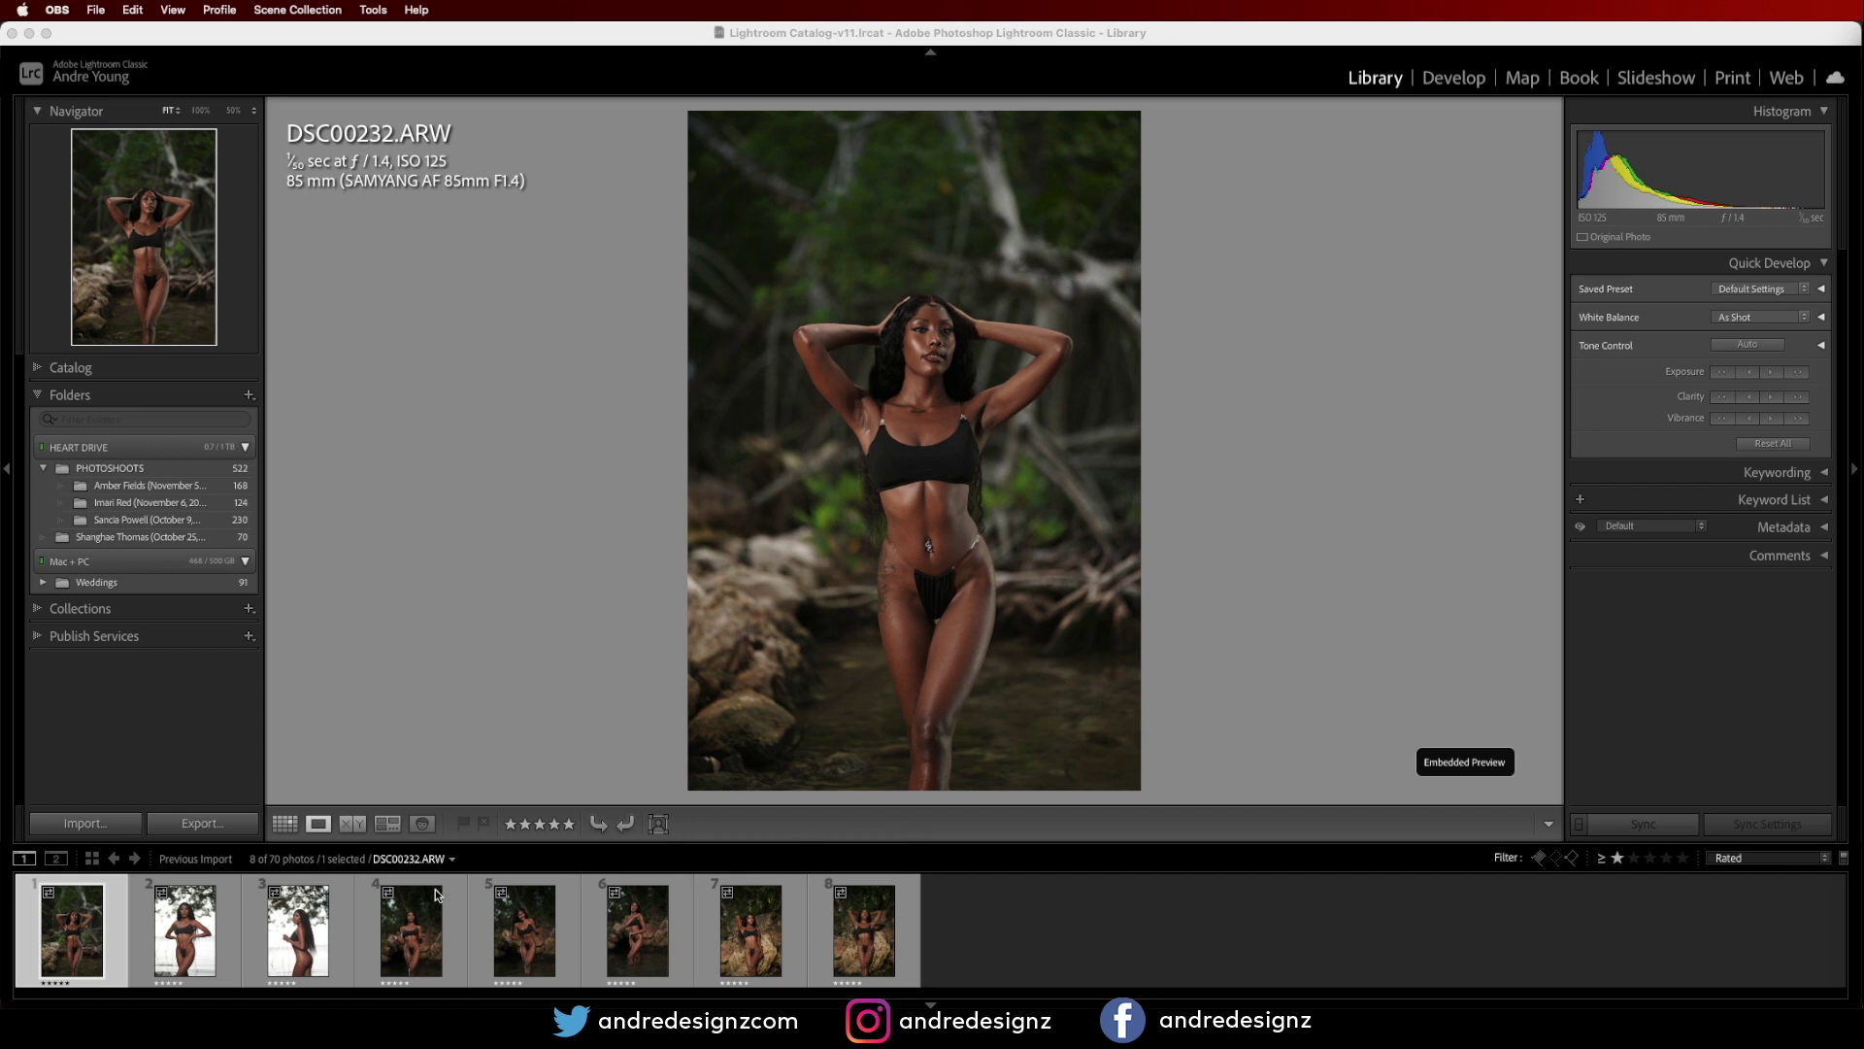
Browse back and forth through the rated photos from DSC00232.ARW to DSC00303.ARW to compare the shots.
left_click(144, 940)
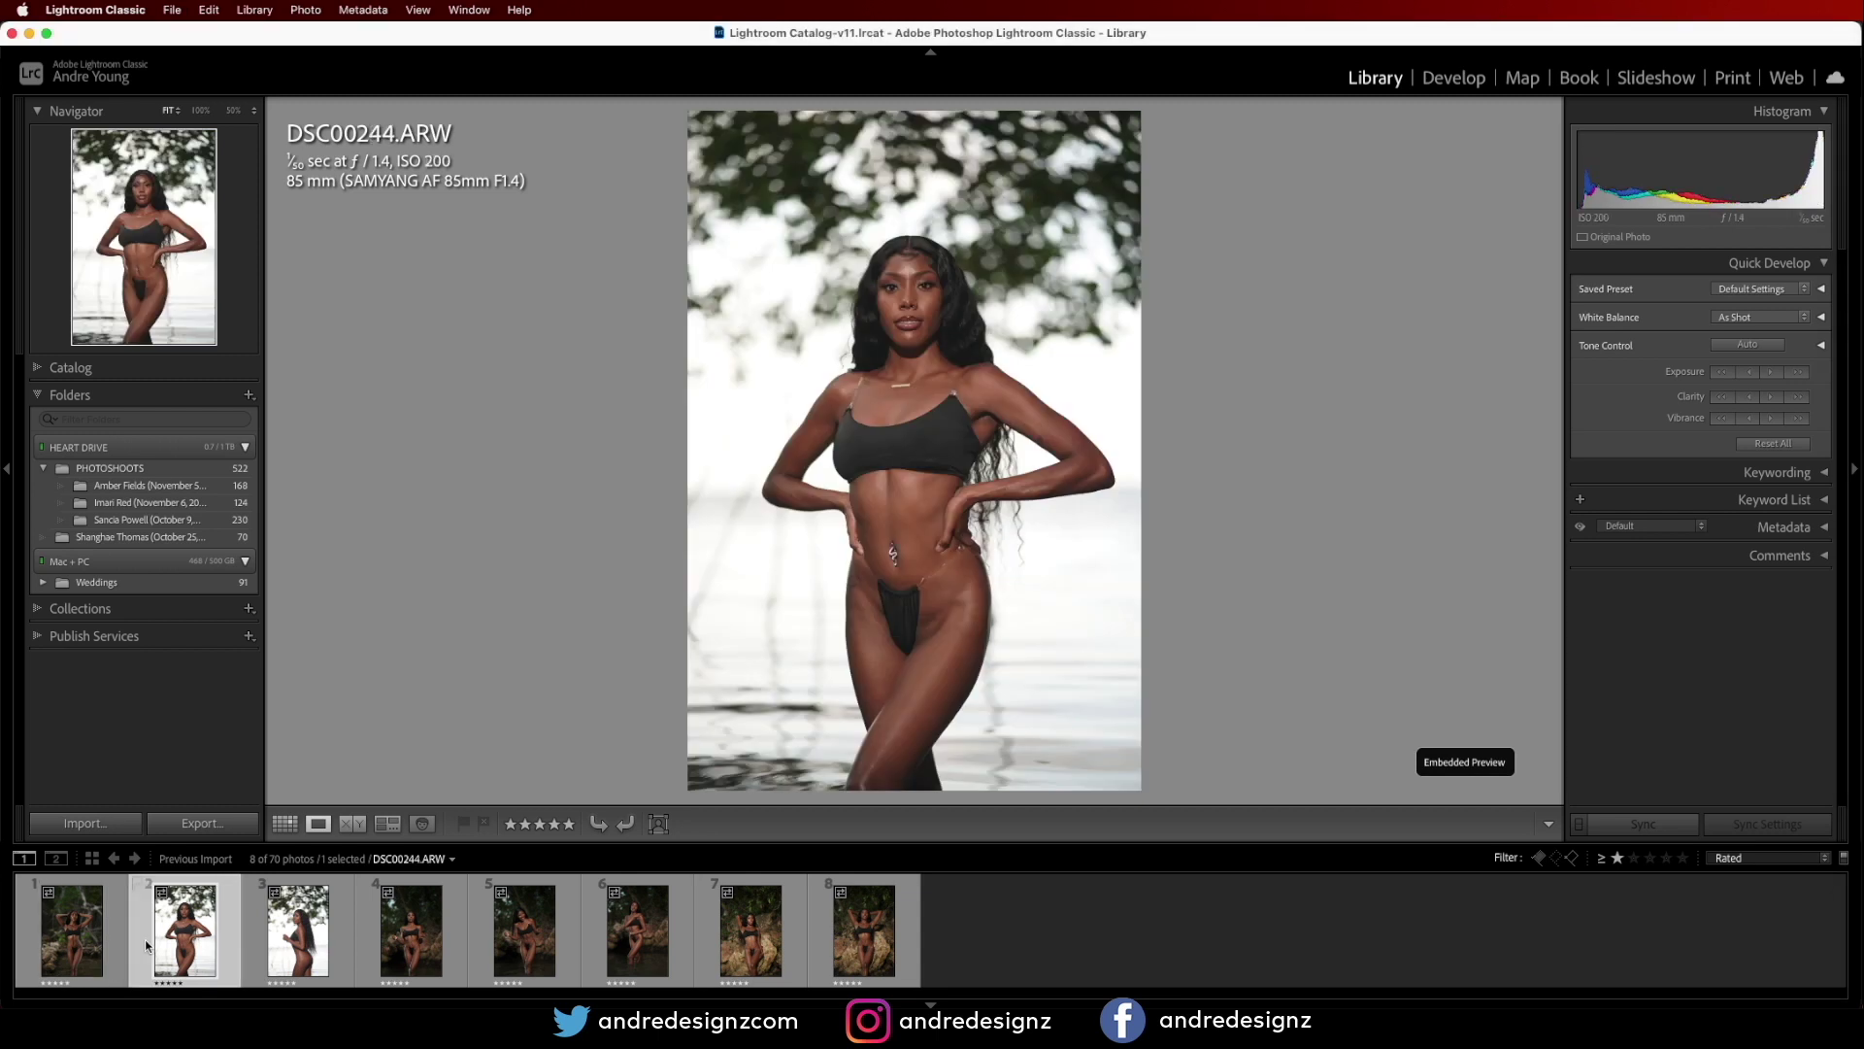
key("Right")
key("Right")
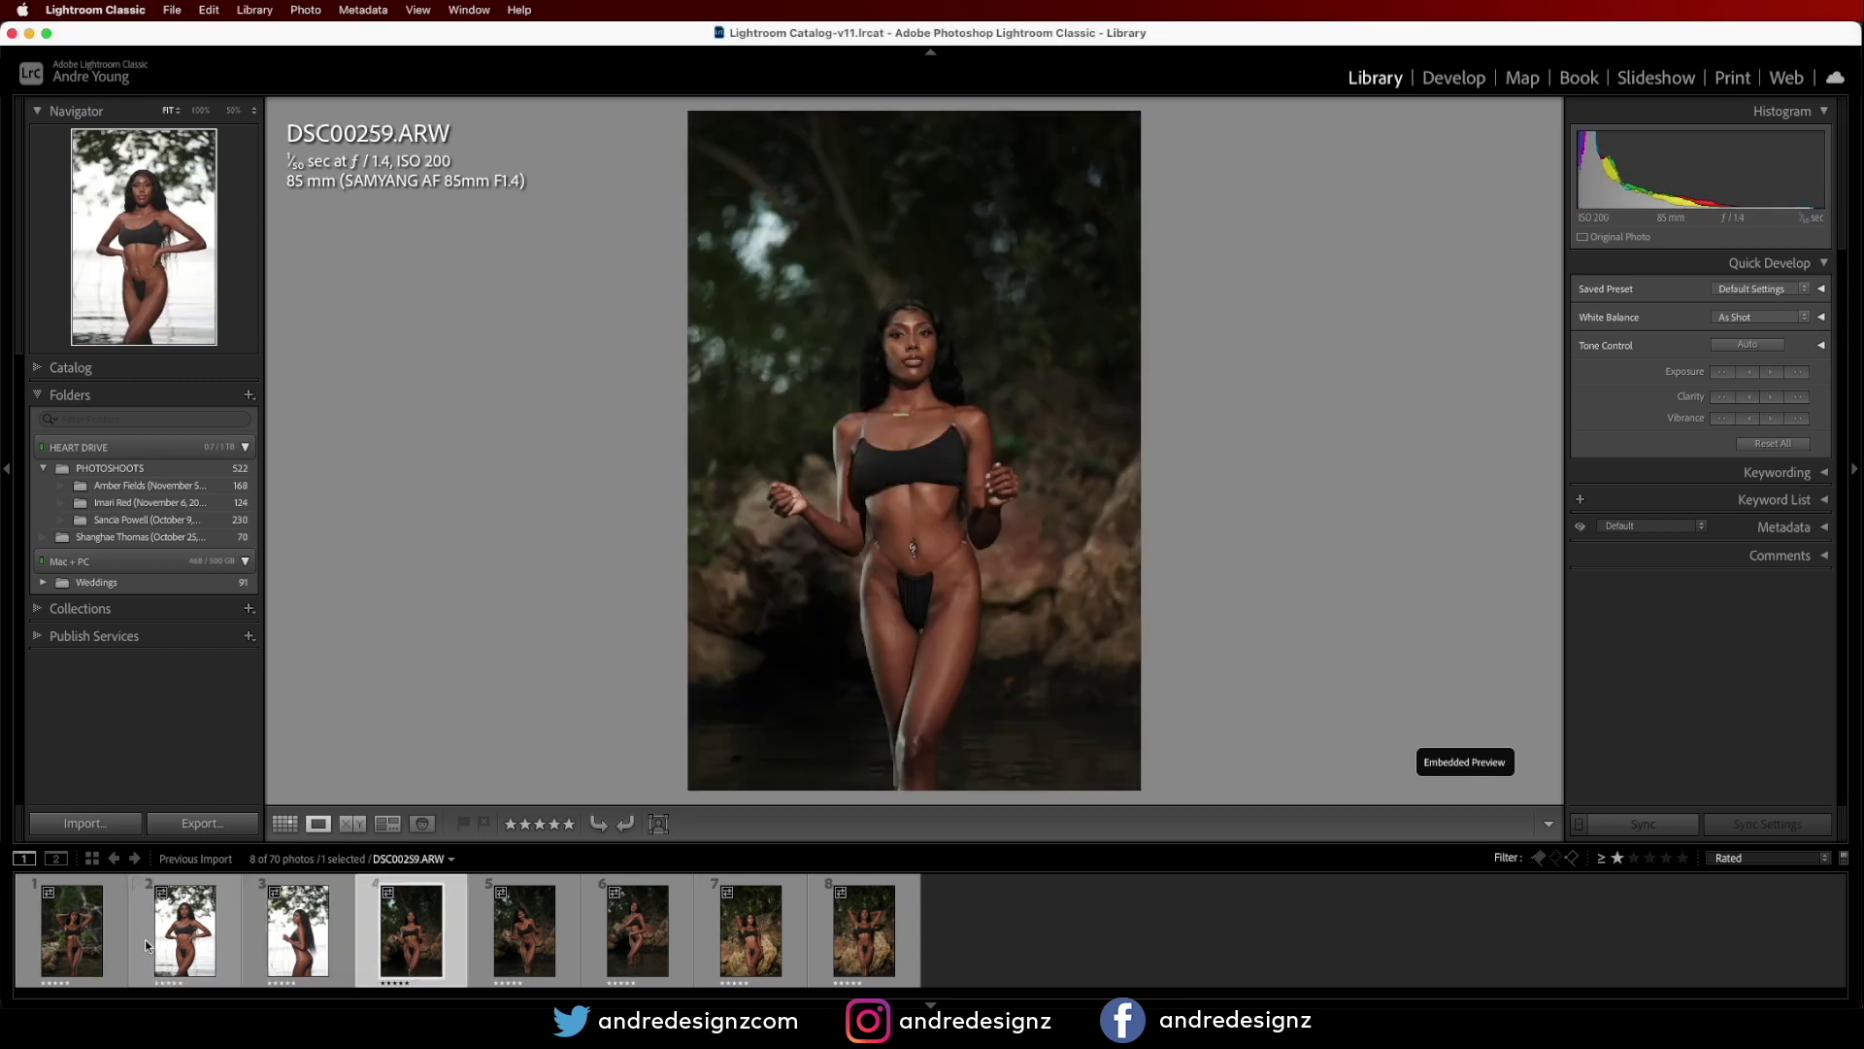
key("Right")
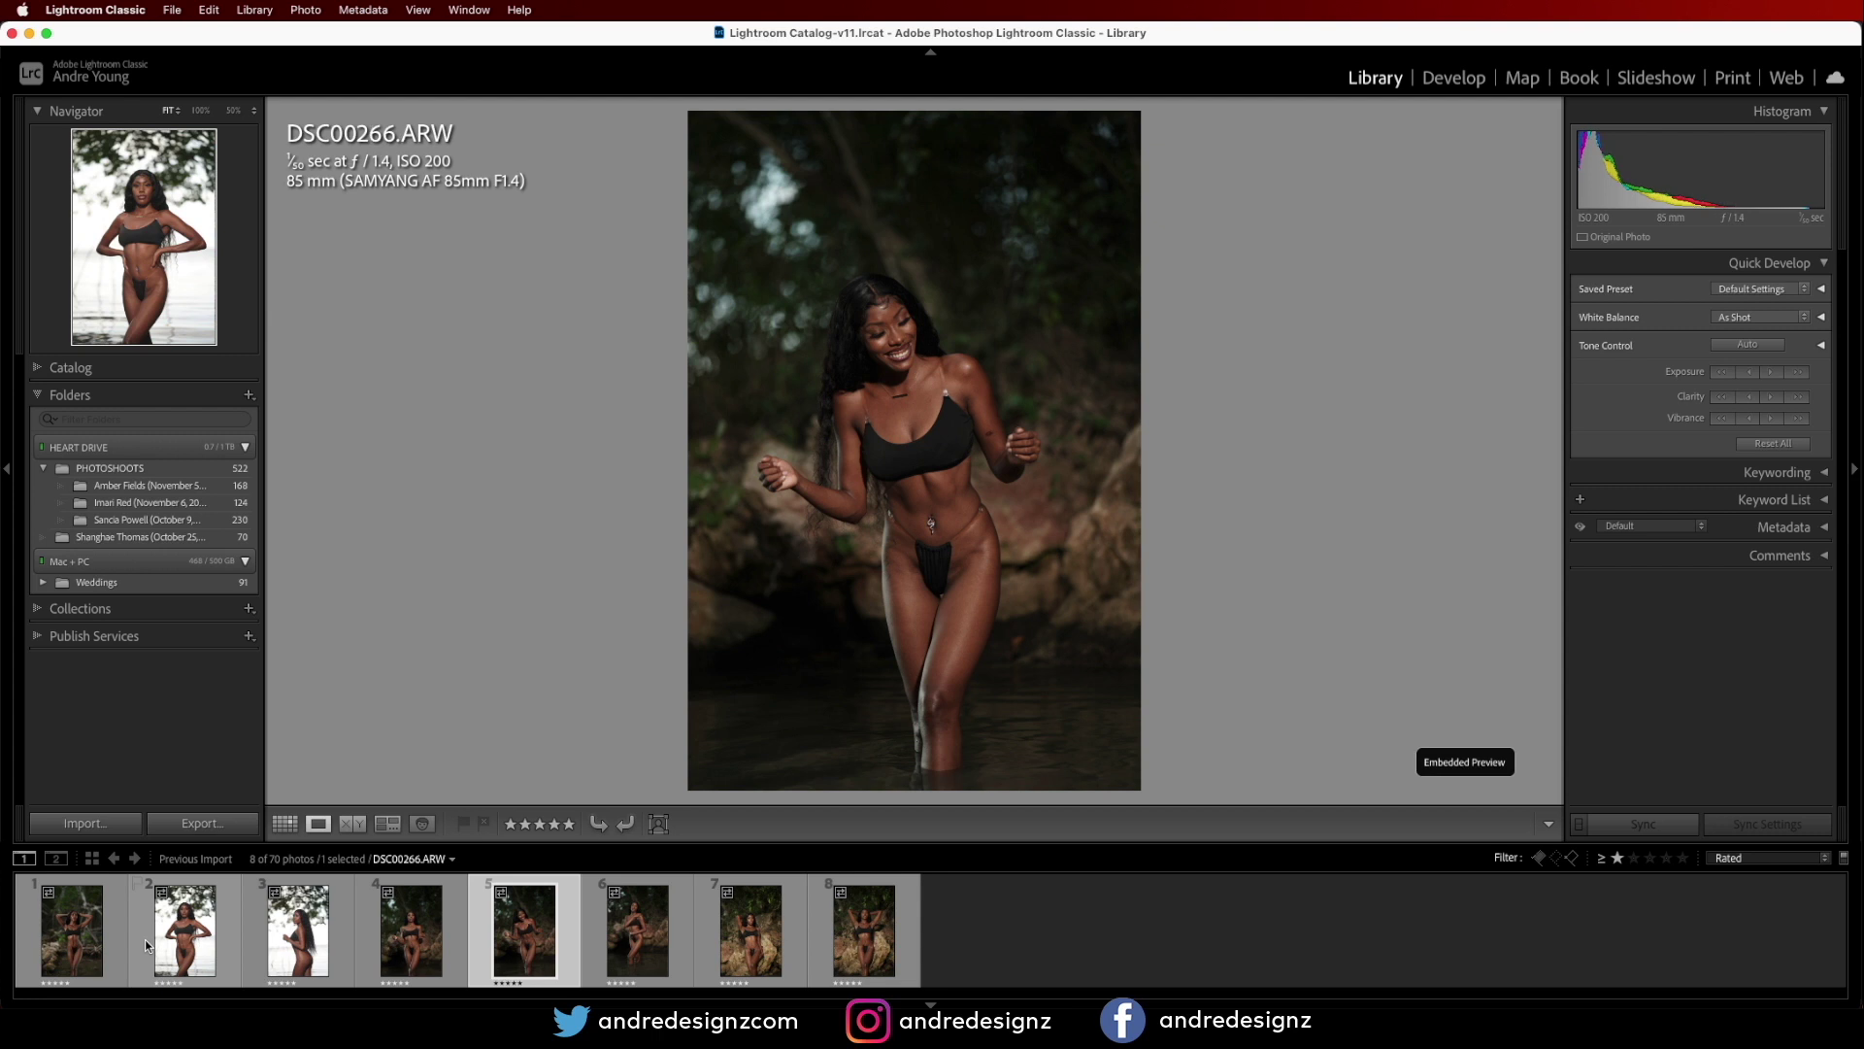
key("Right")
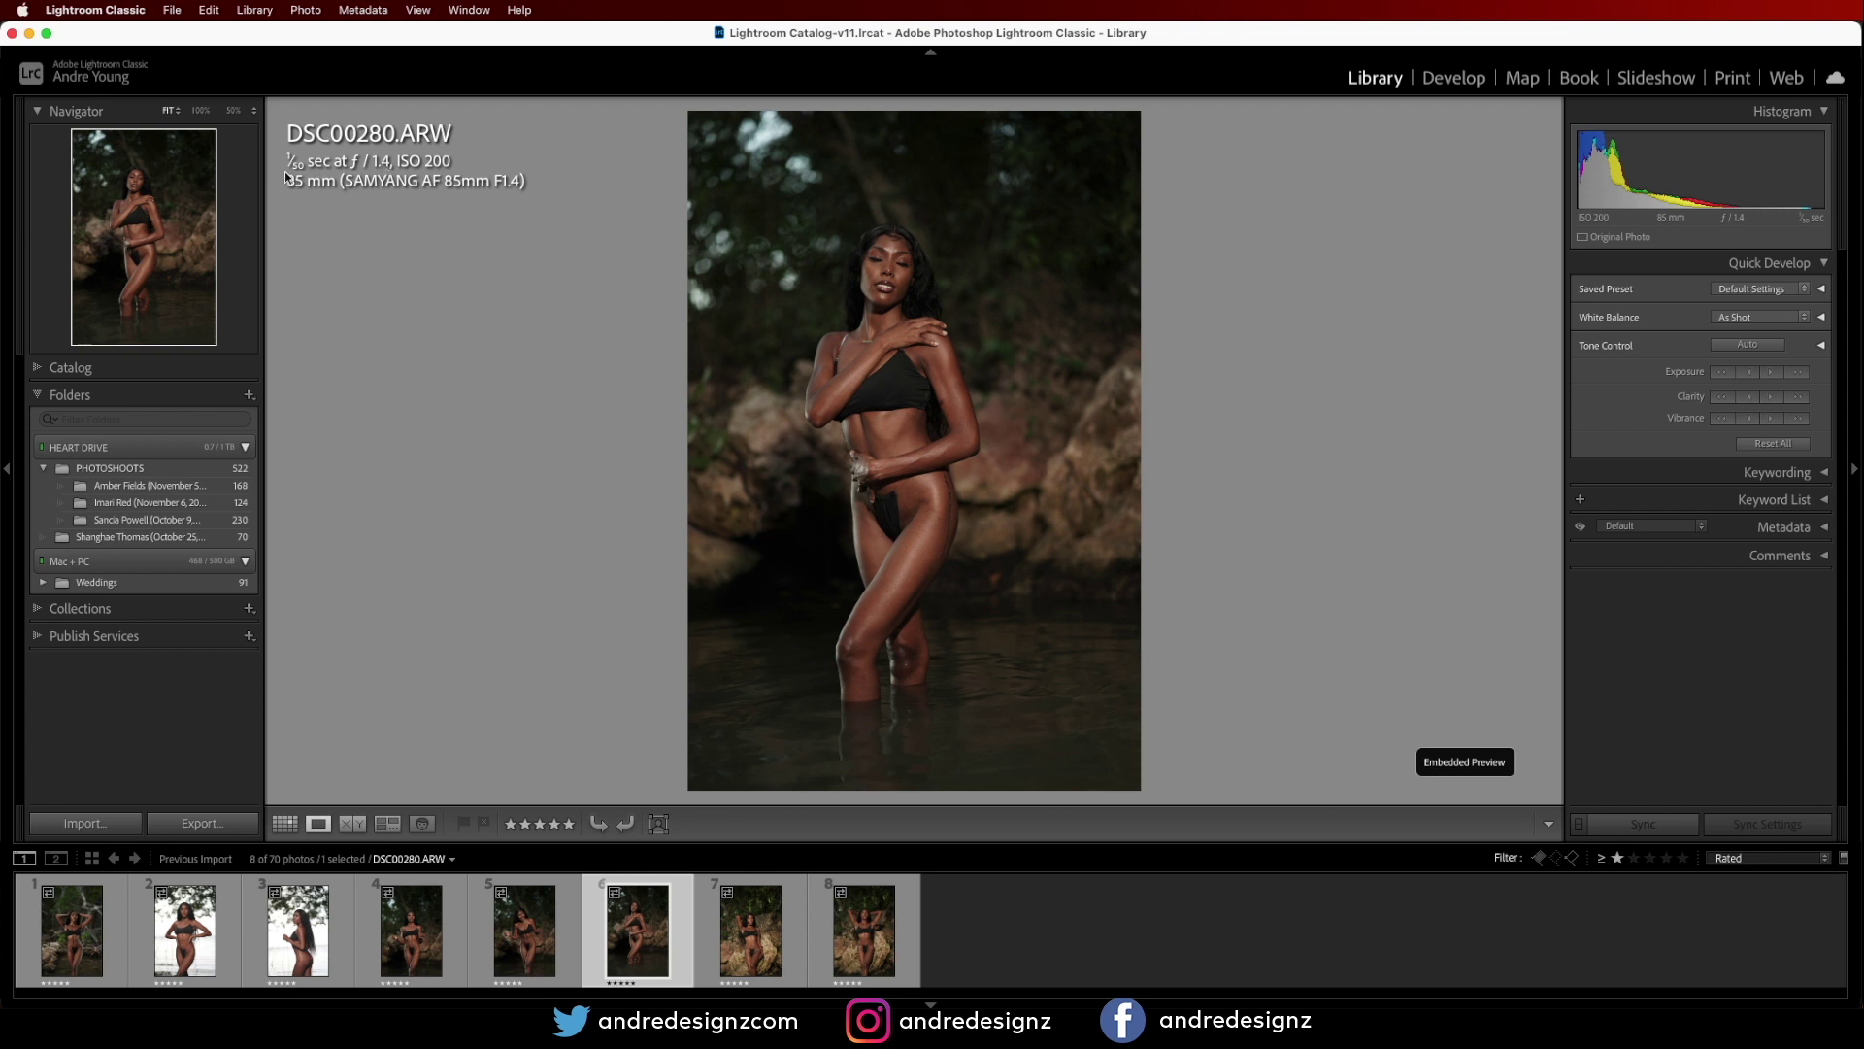
key("Right")
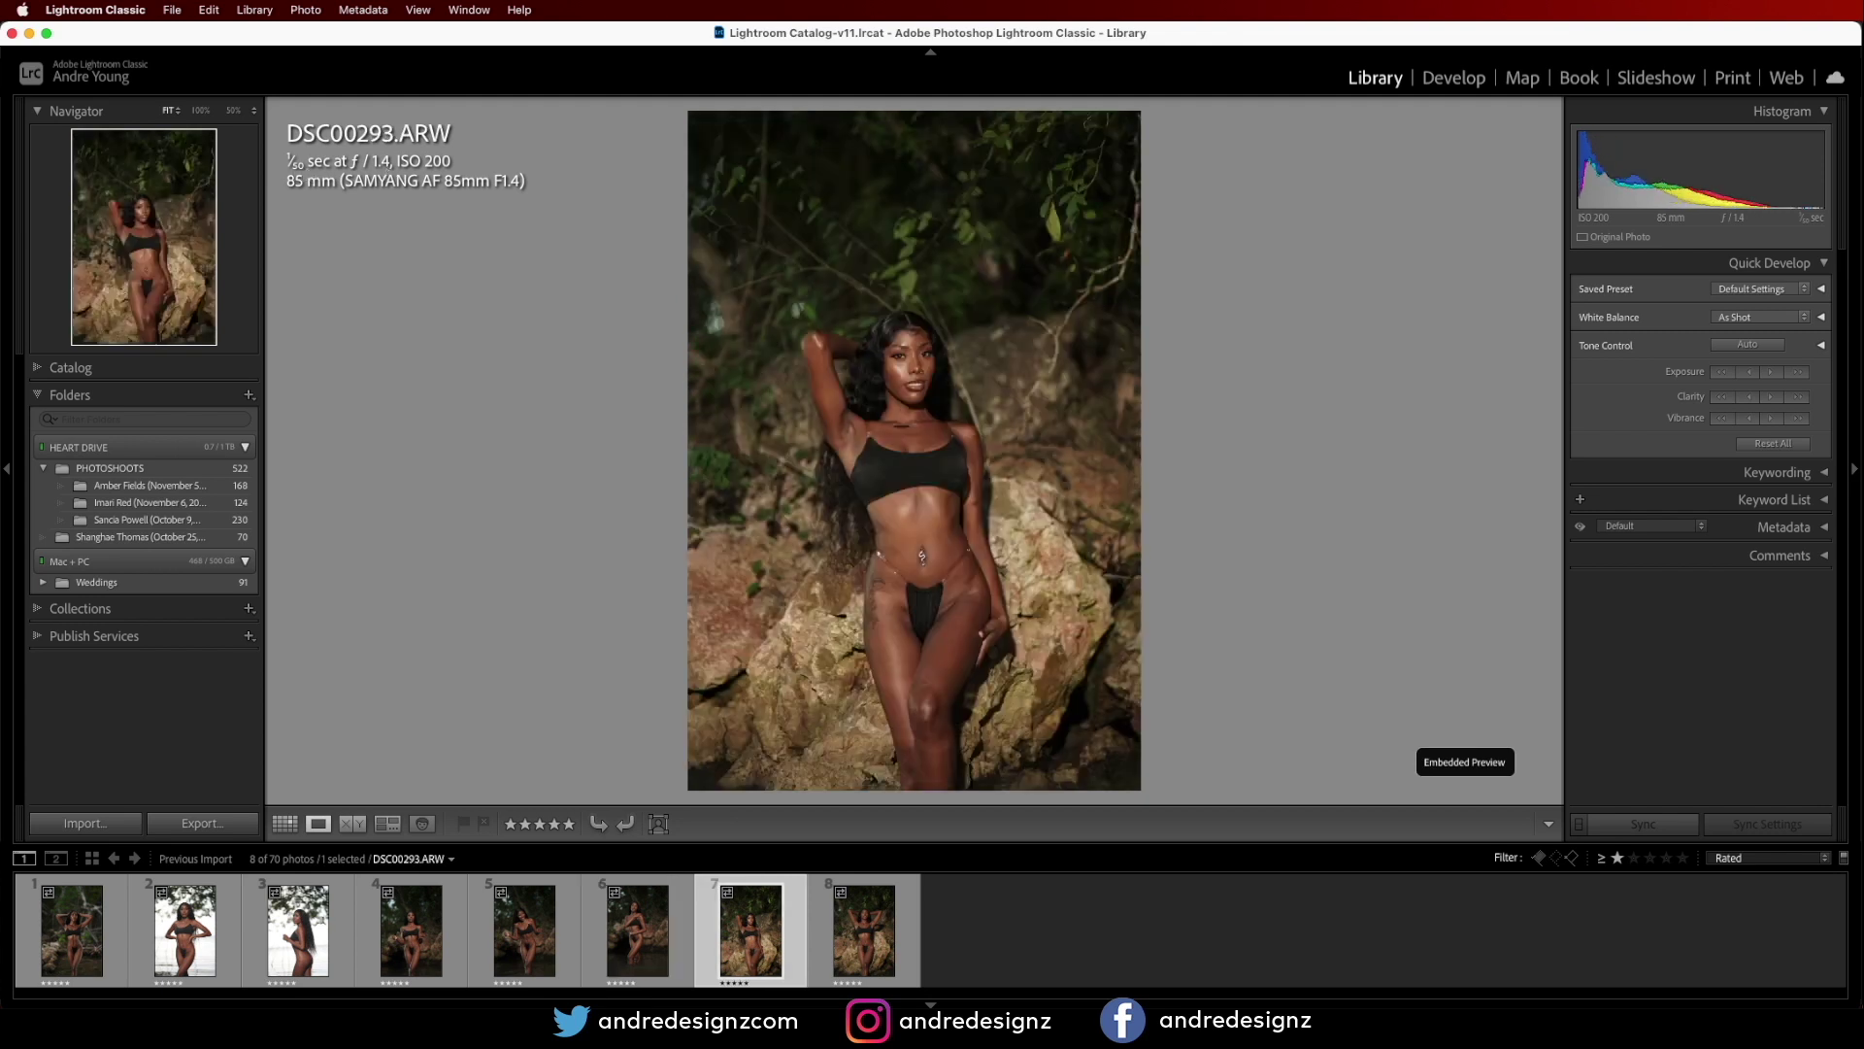
key("Right")
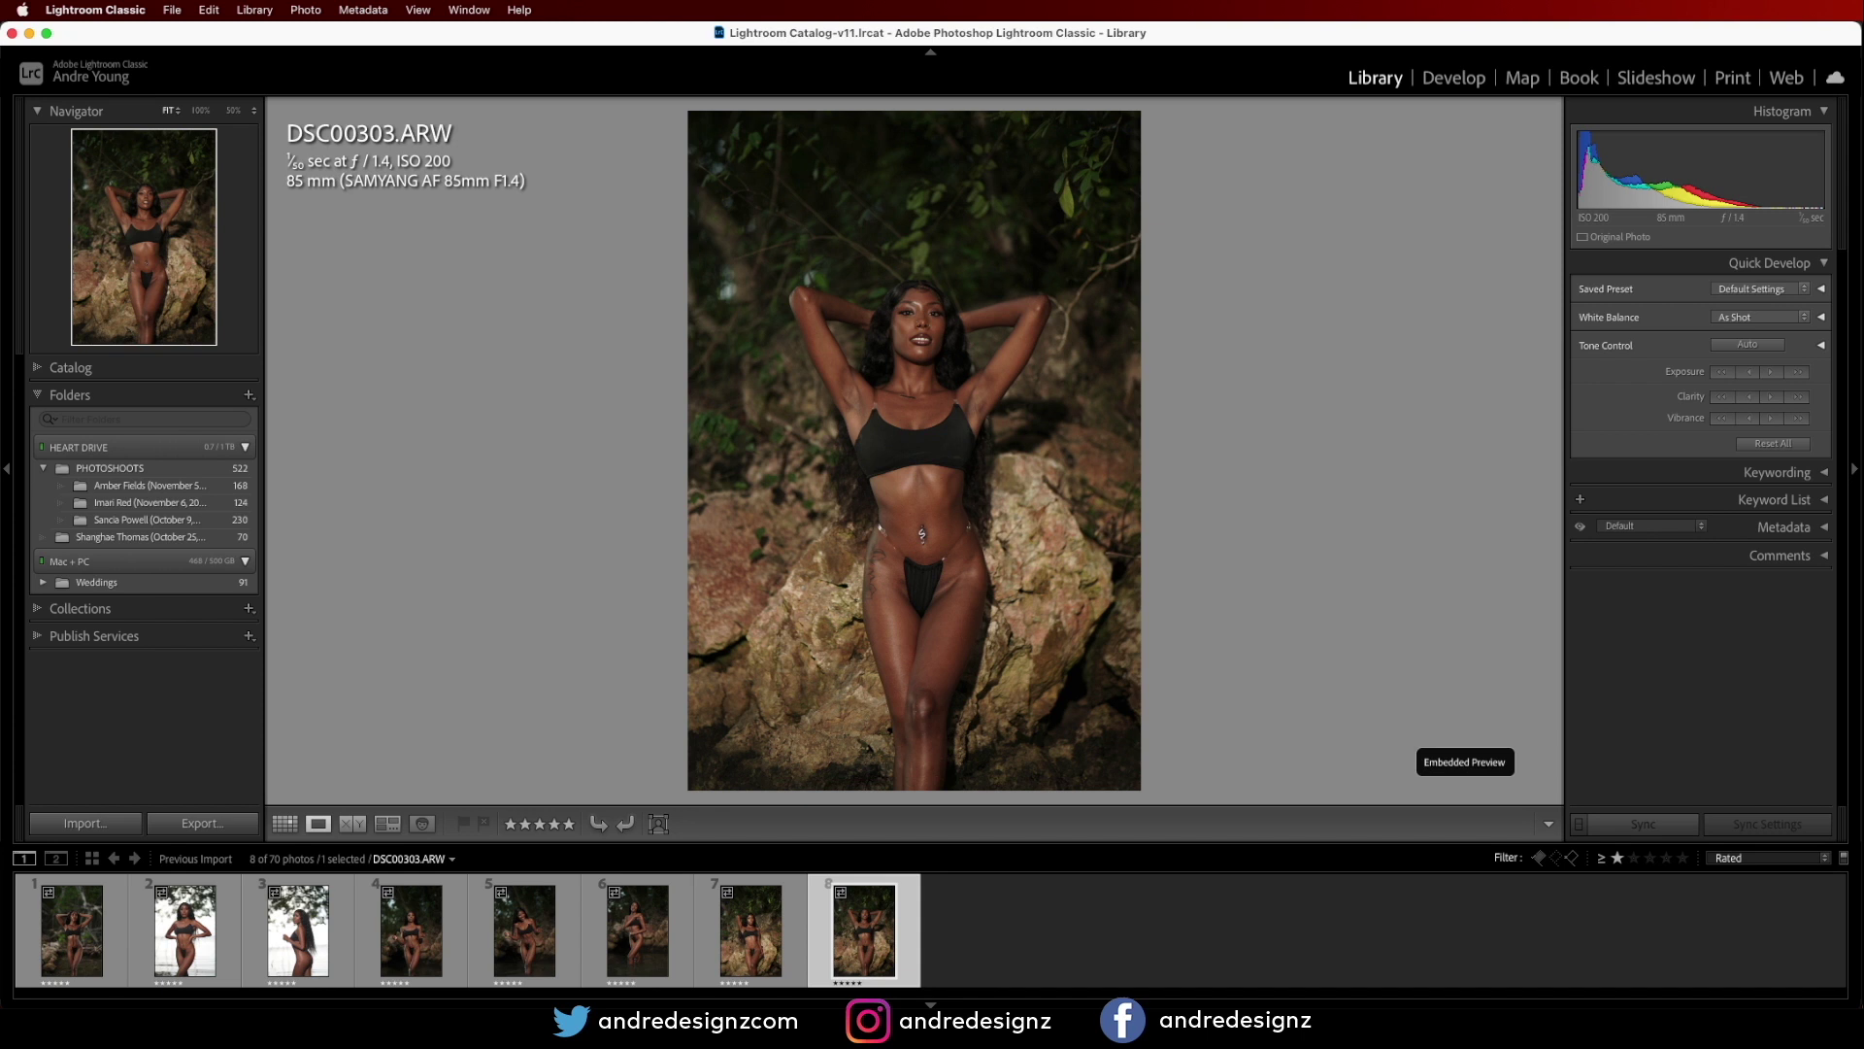
key("Left")
key("Left")
key("Left")
key("Left")
key("Left")
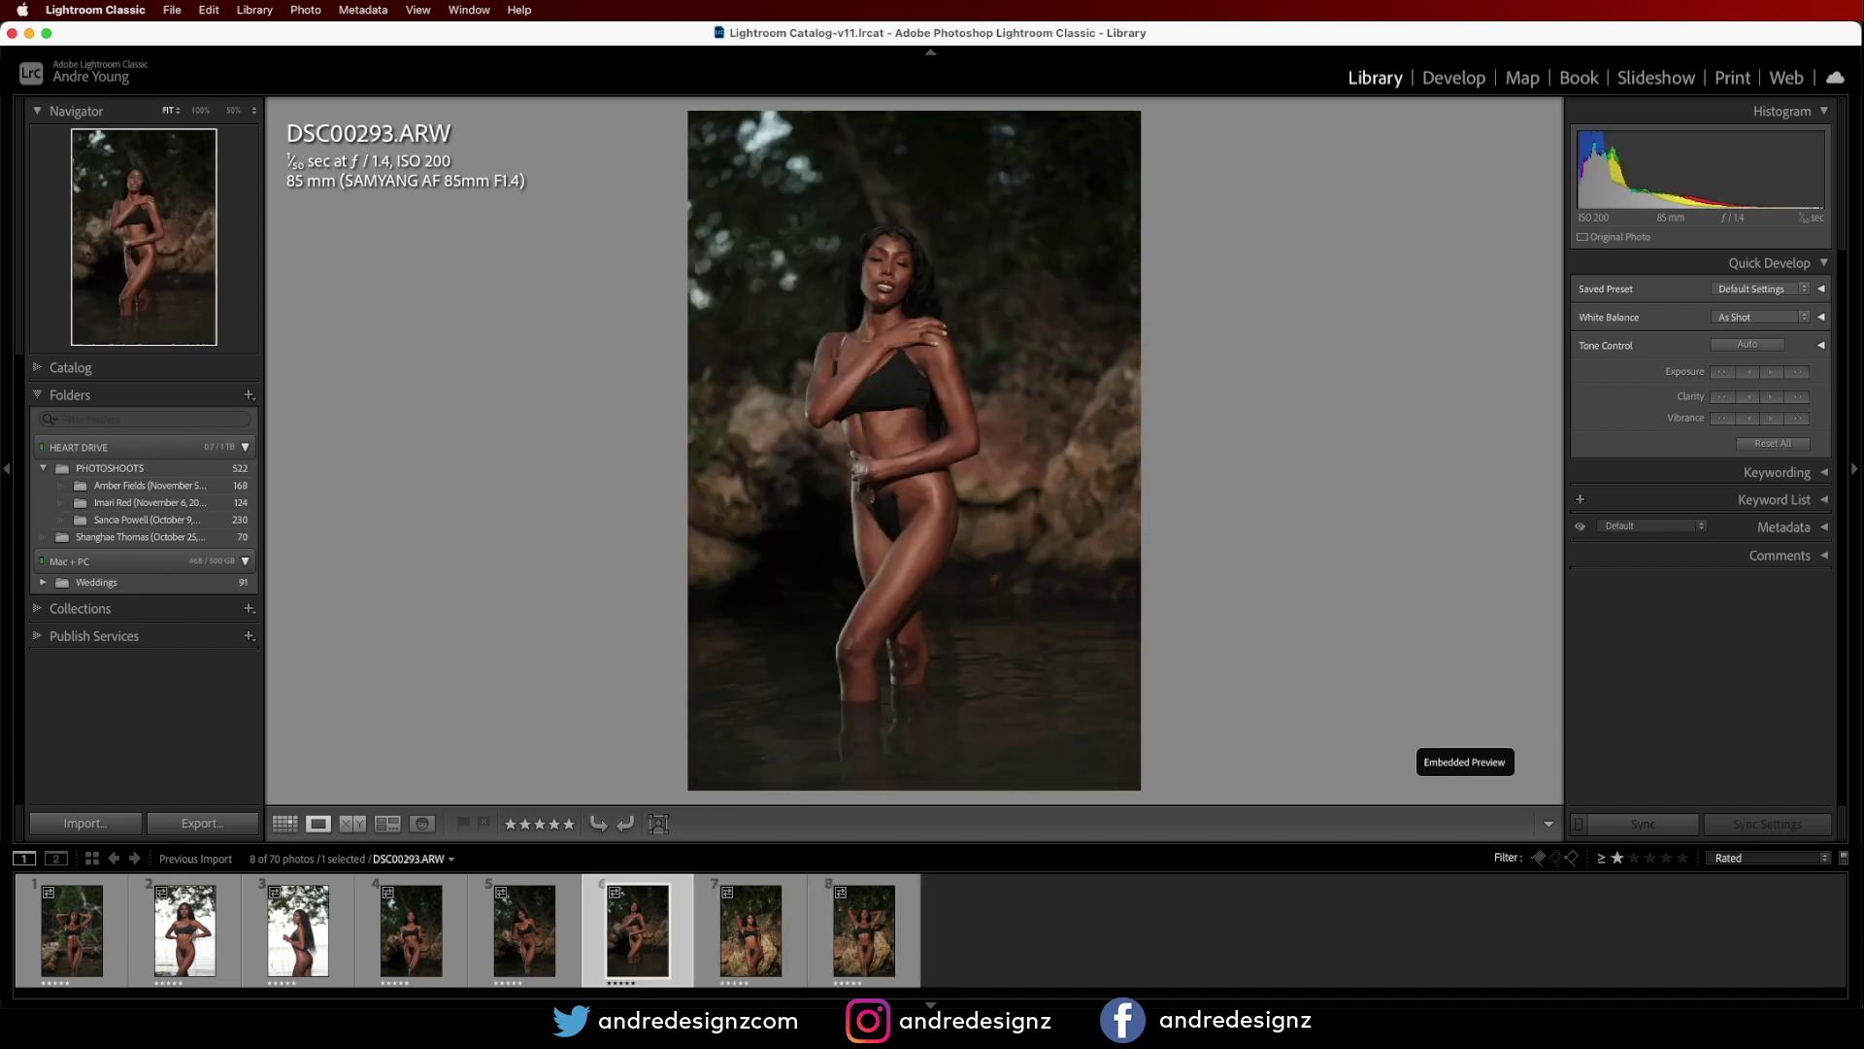
key("Left")
key("Left")
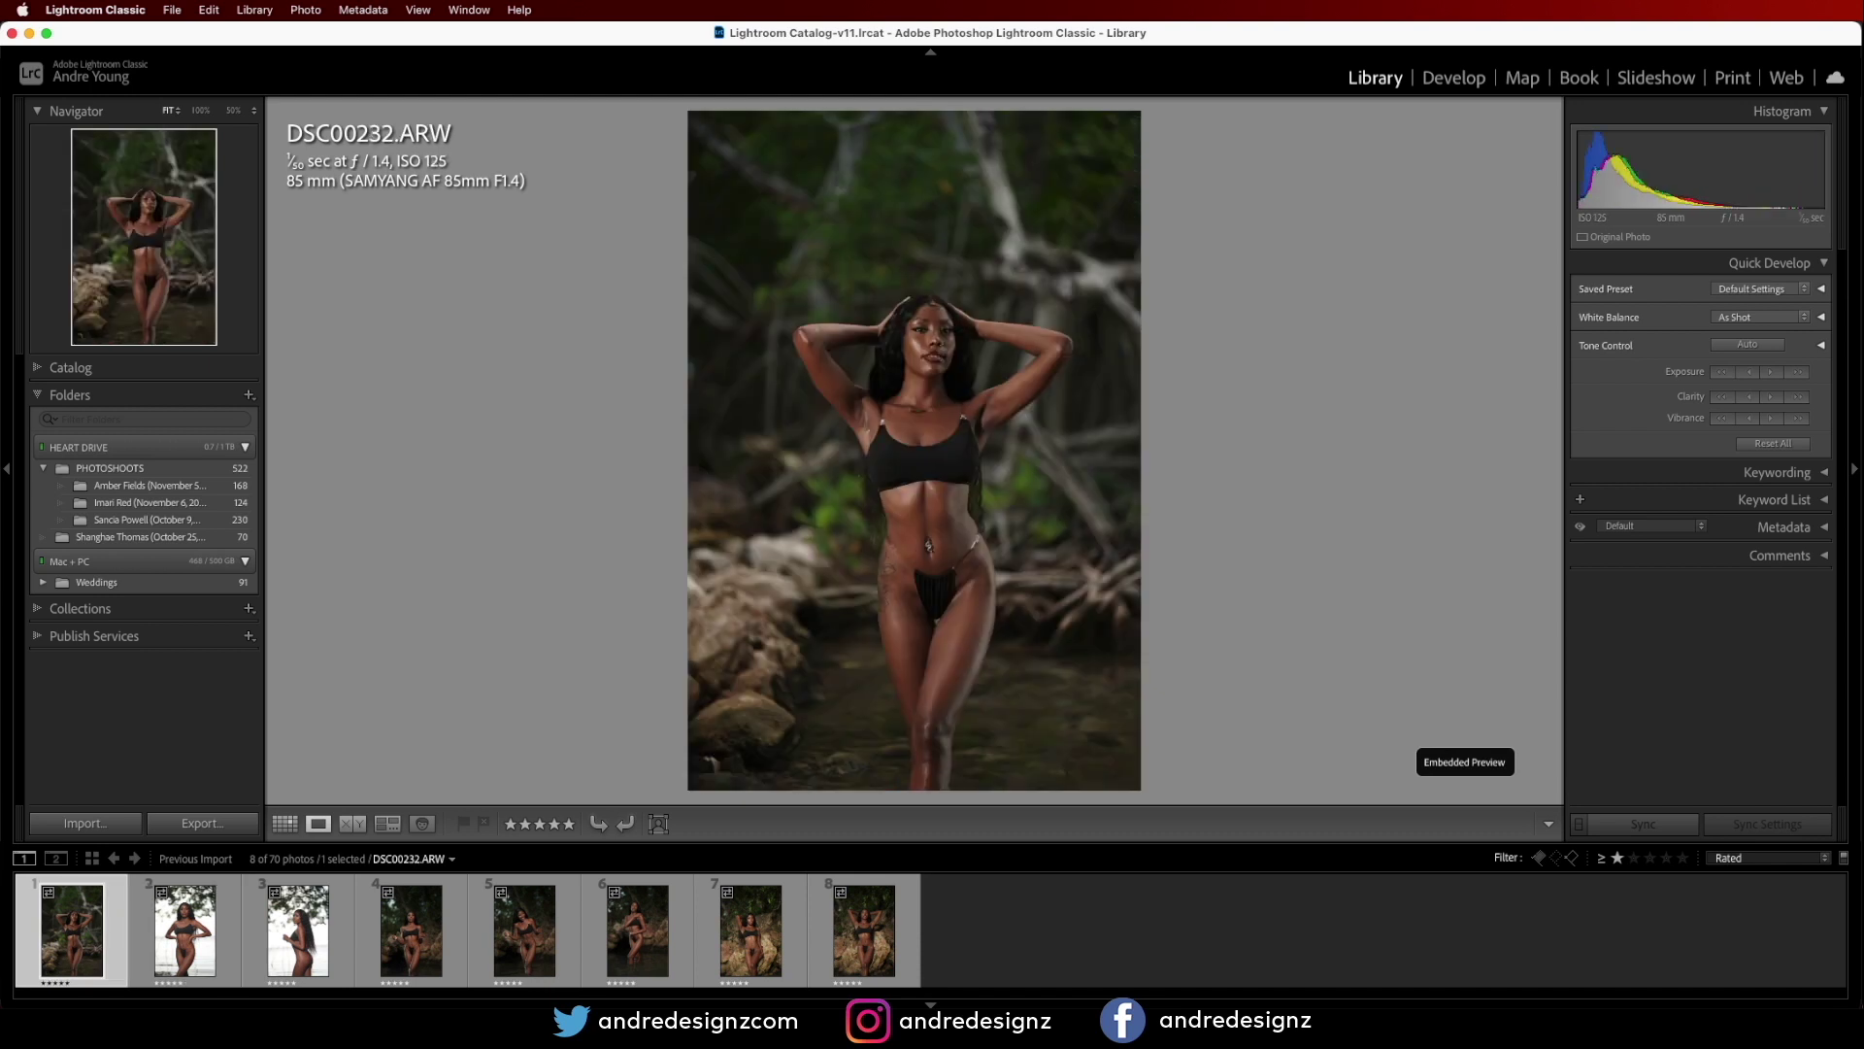
key("Right")
key("Right")
key("Right")
key("Right")
key("Right")
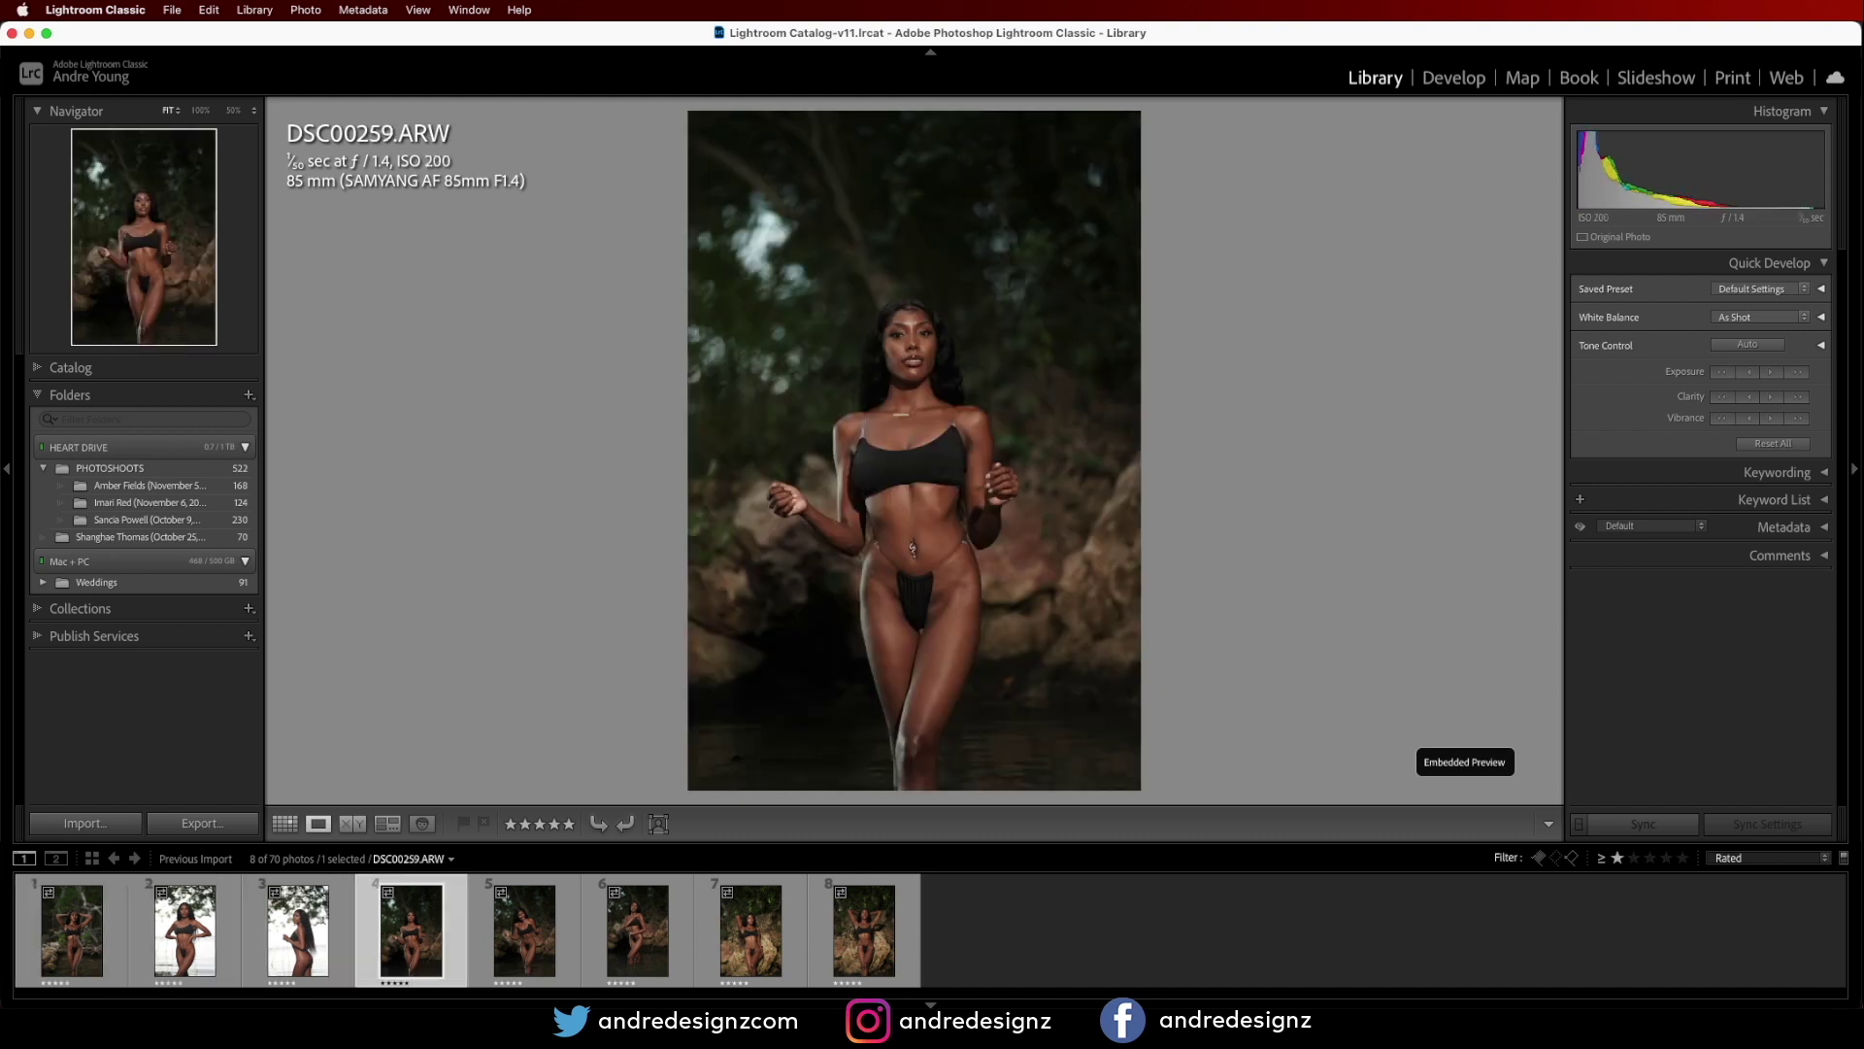
key("Right")
key("Right")
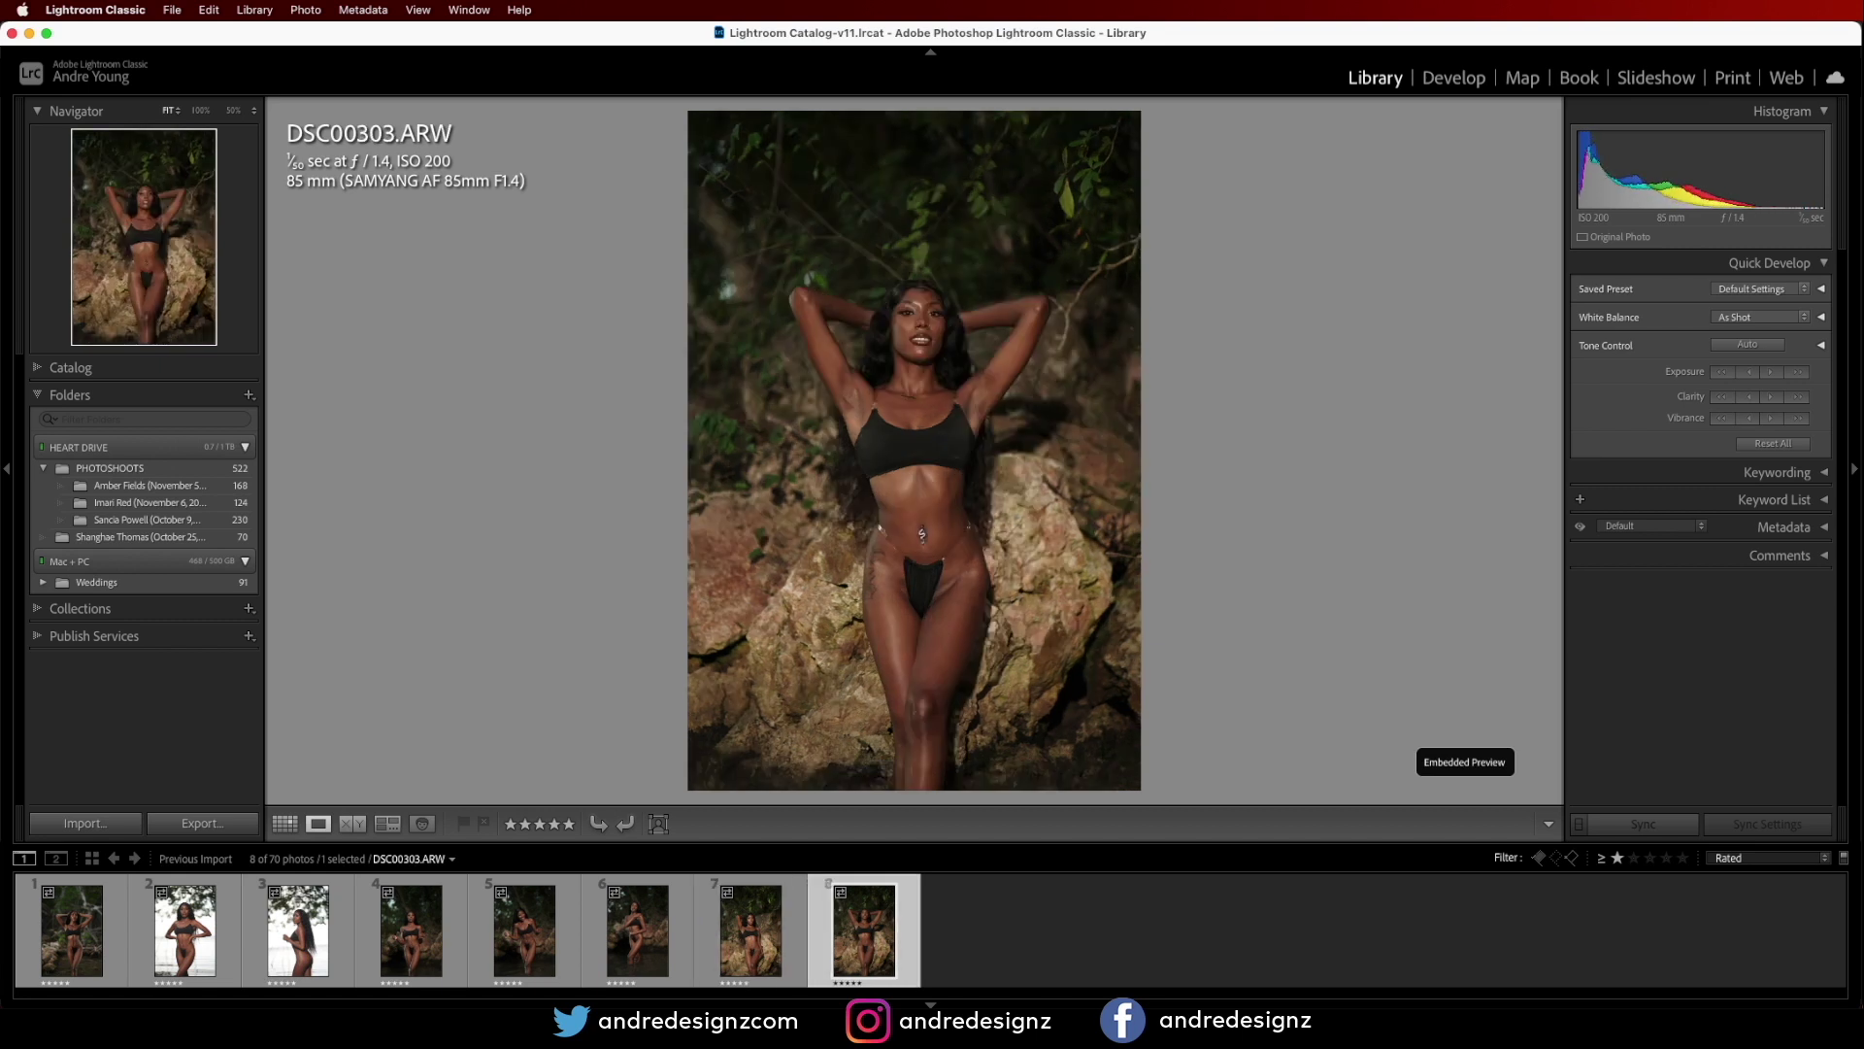
key("Left")
key("Home")
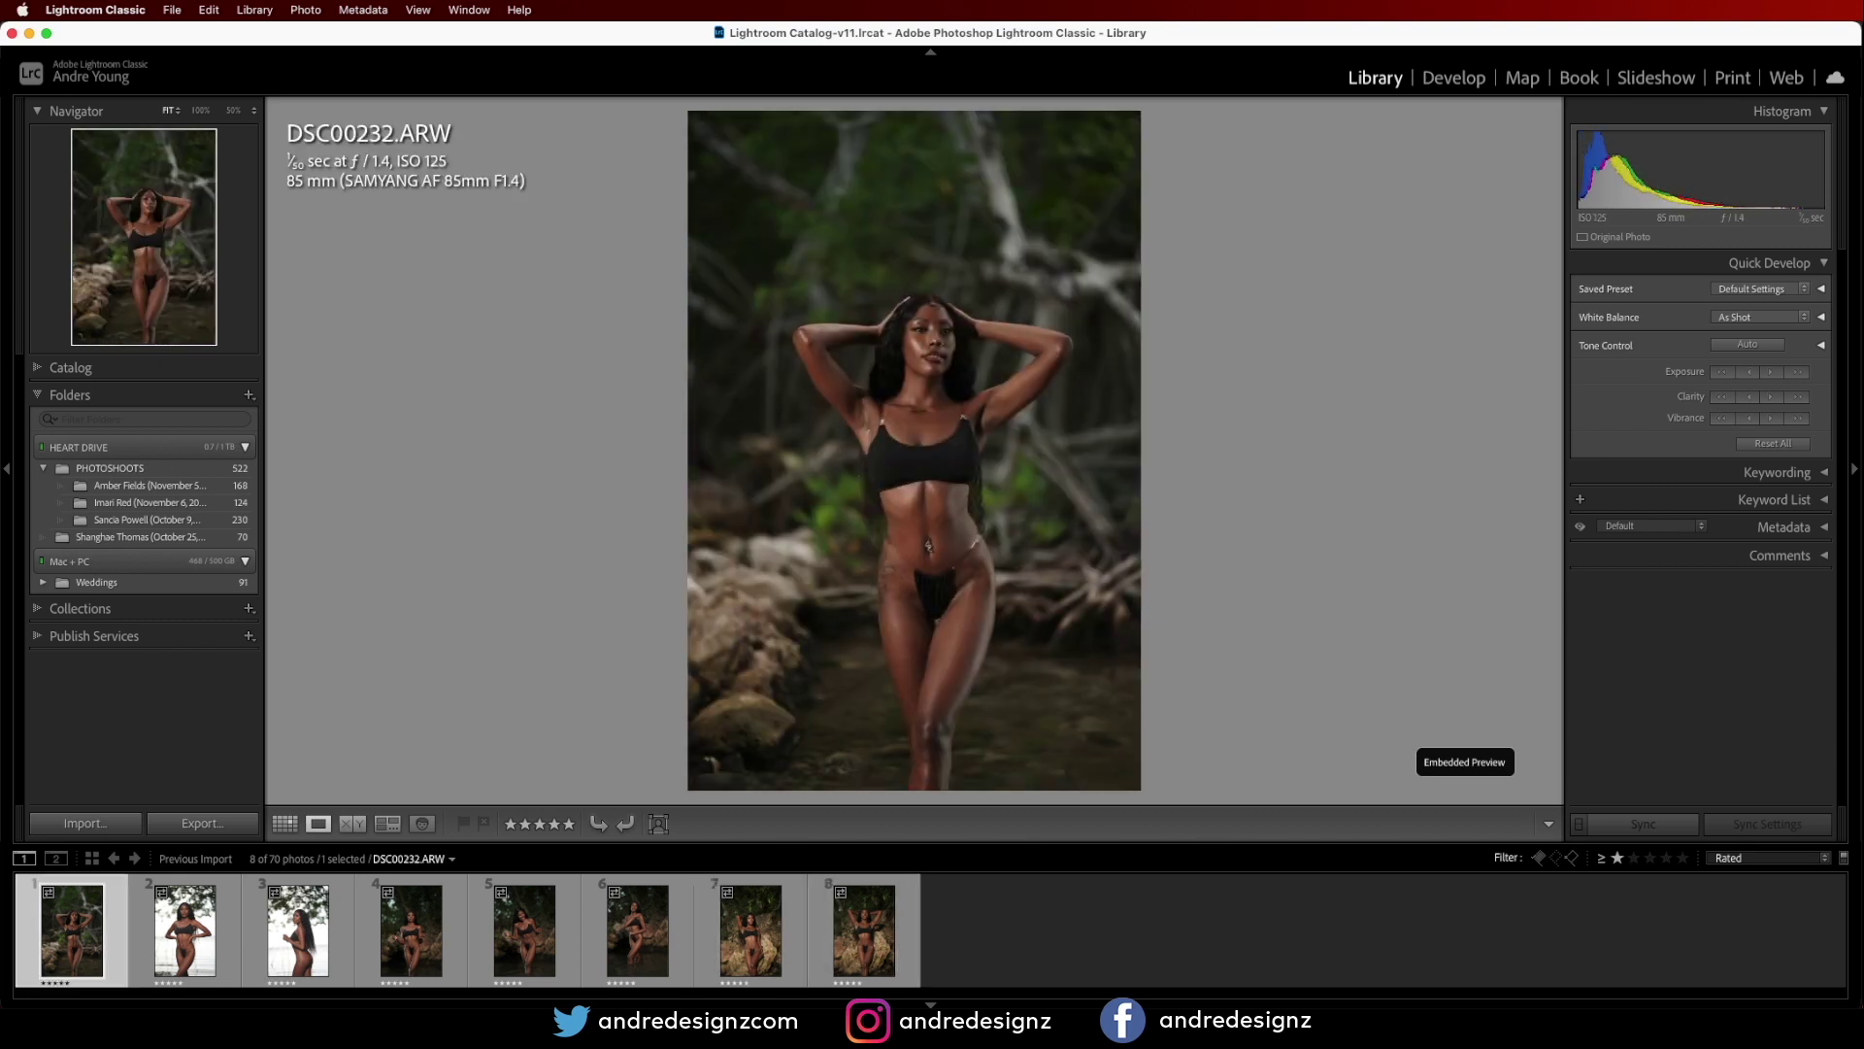
left_click(146, 938)
left_click(95, 942)
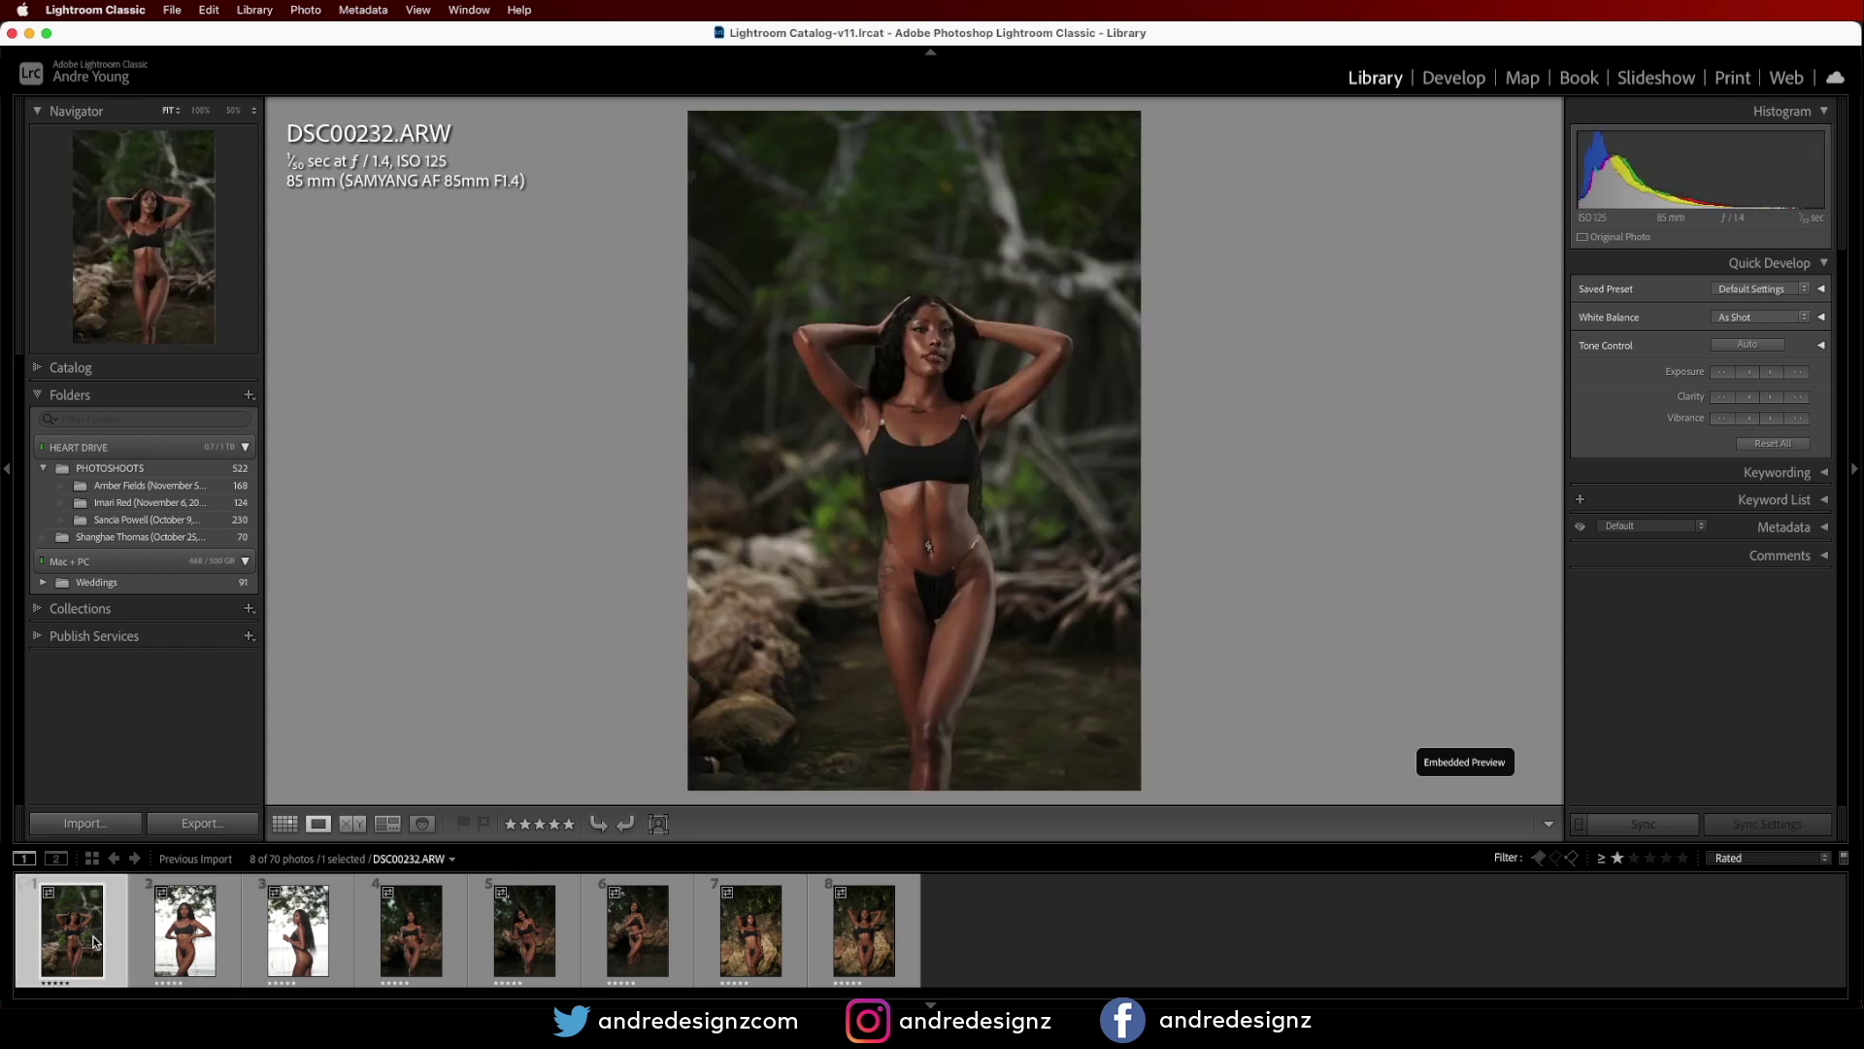
key("Right")
key("Right")
key("Right")
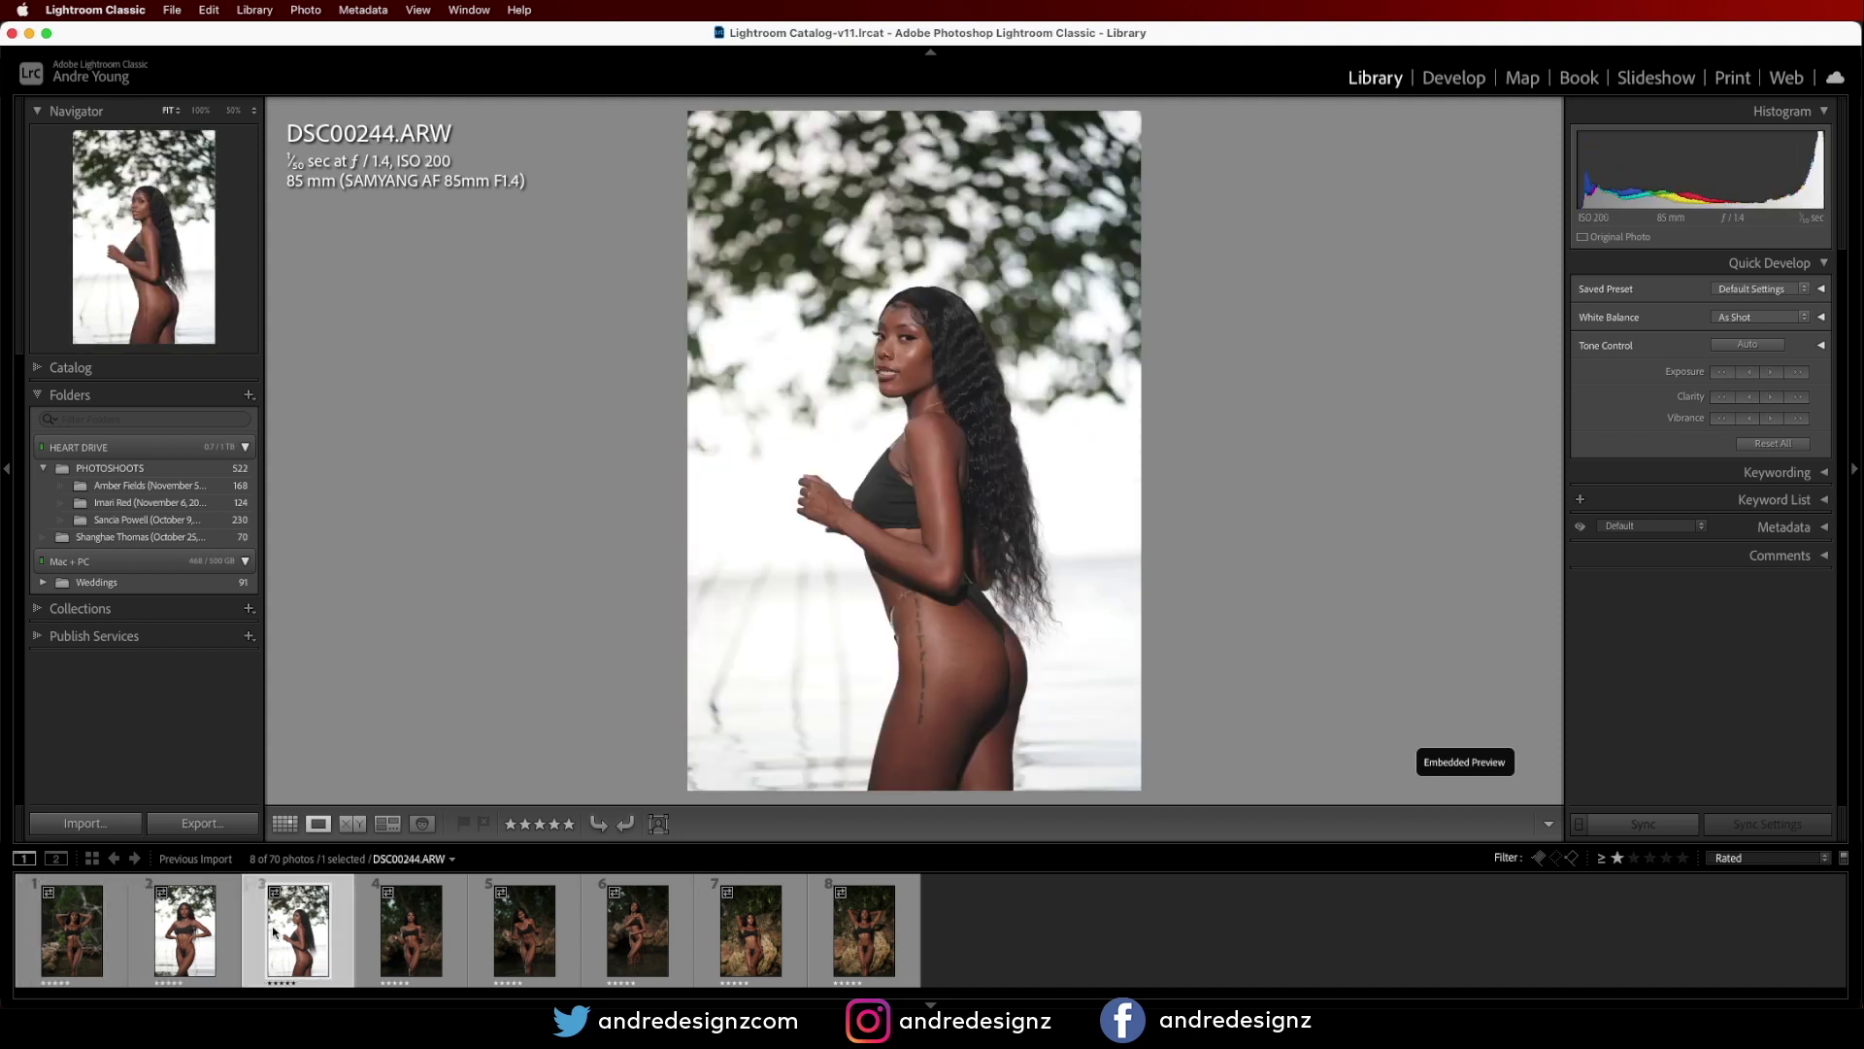
key("Right")
key("Right")
key("Right")
key("Right")
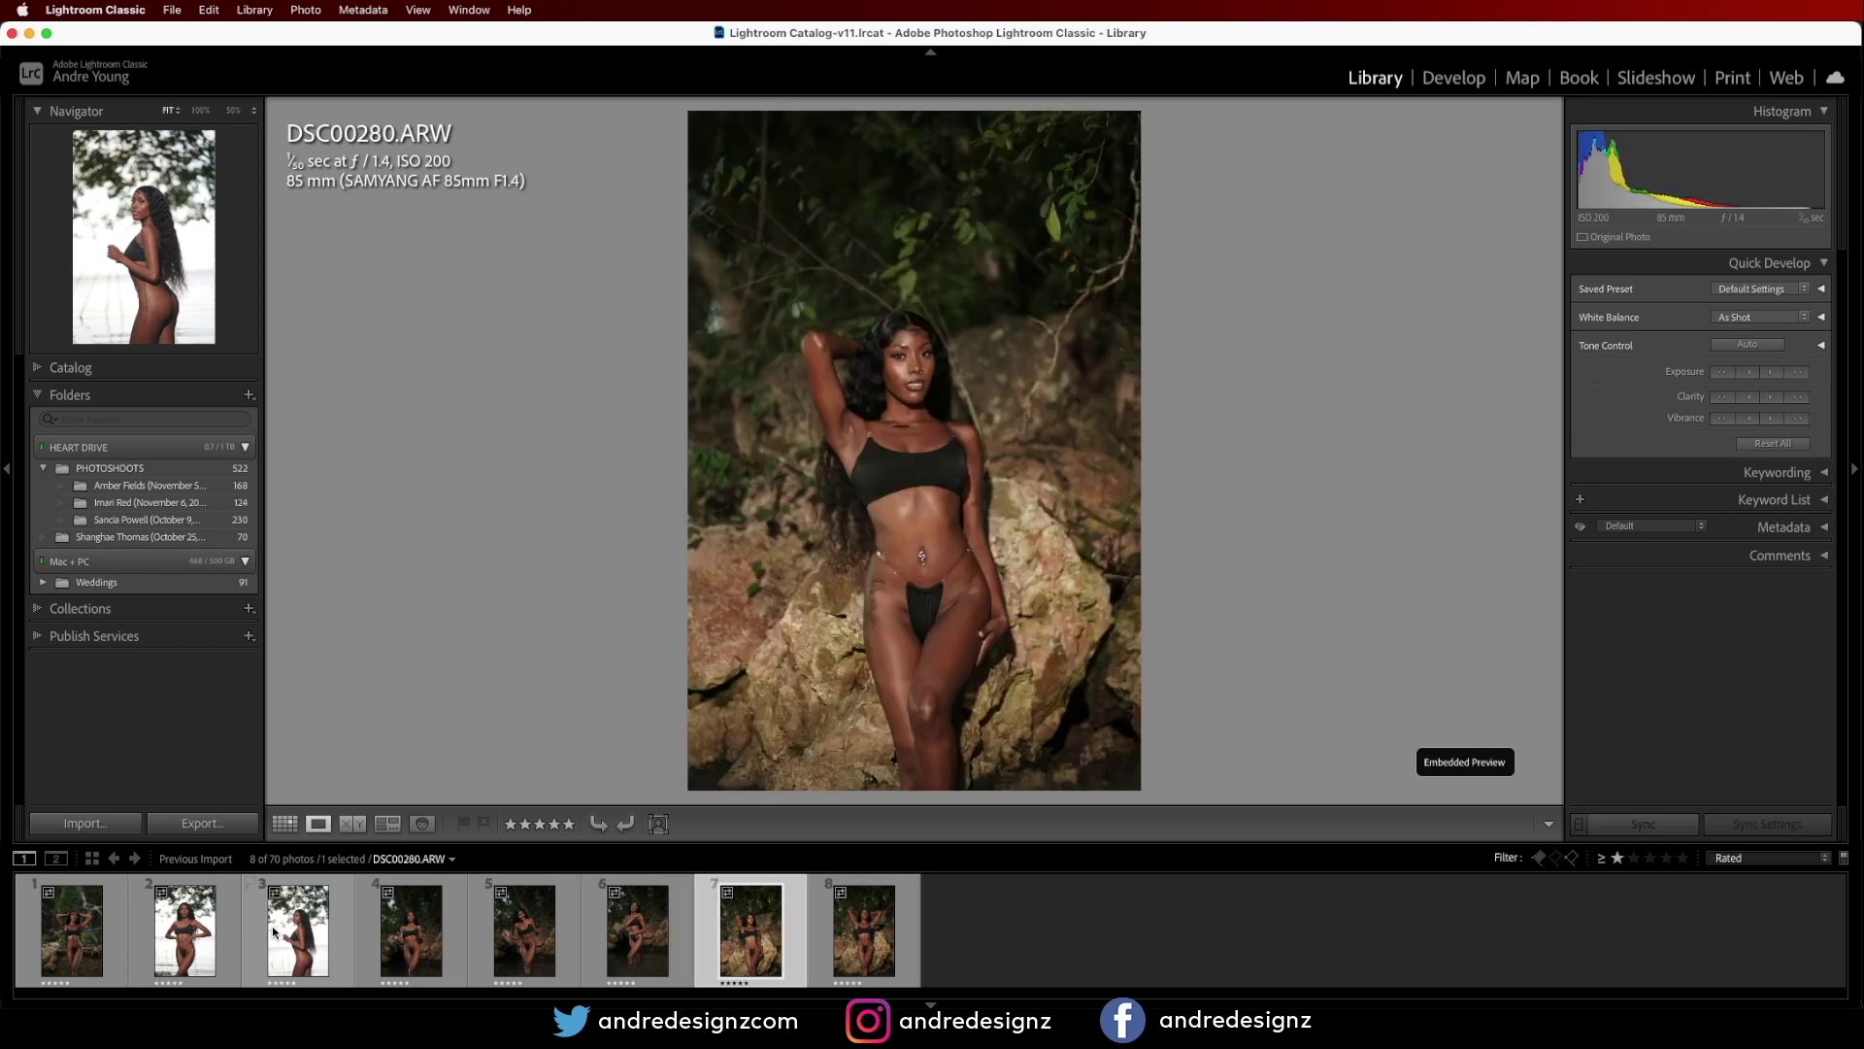
key("Left")
key("Left")
key("Left")
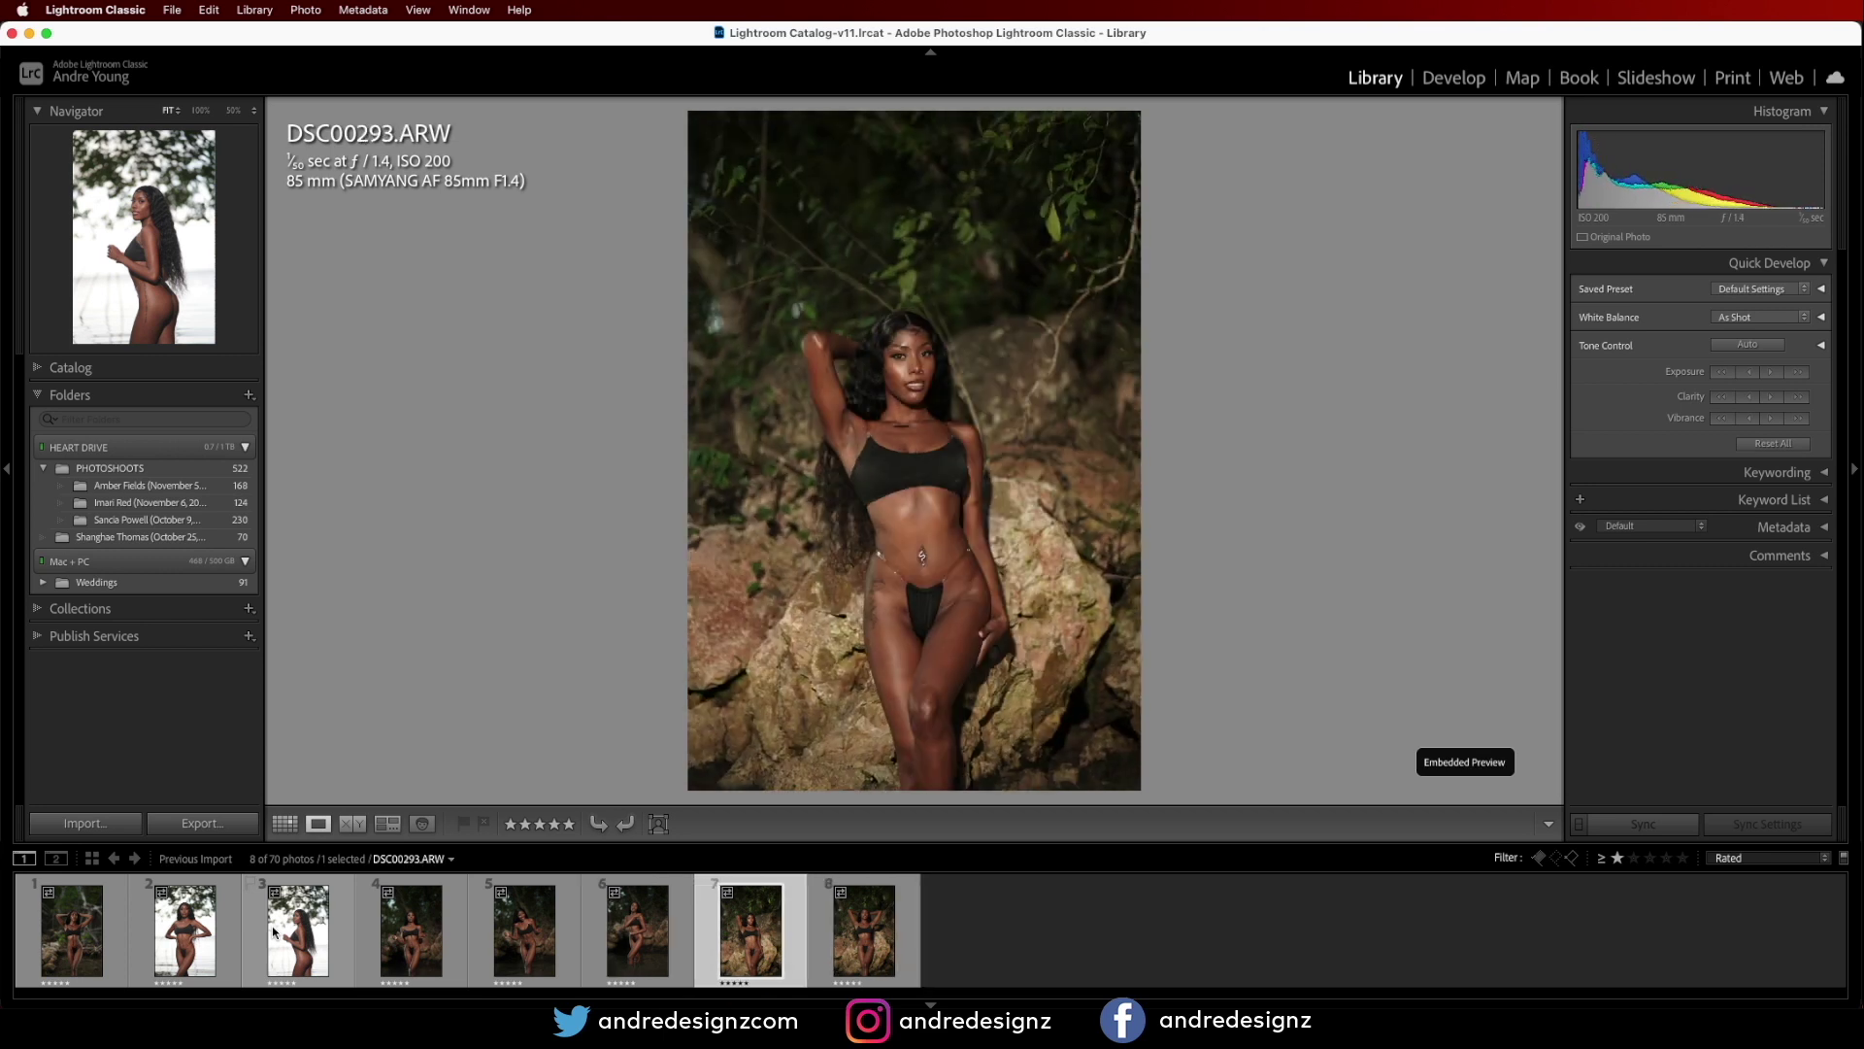
key("Right")
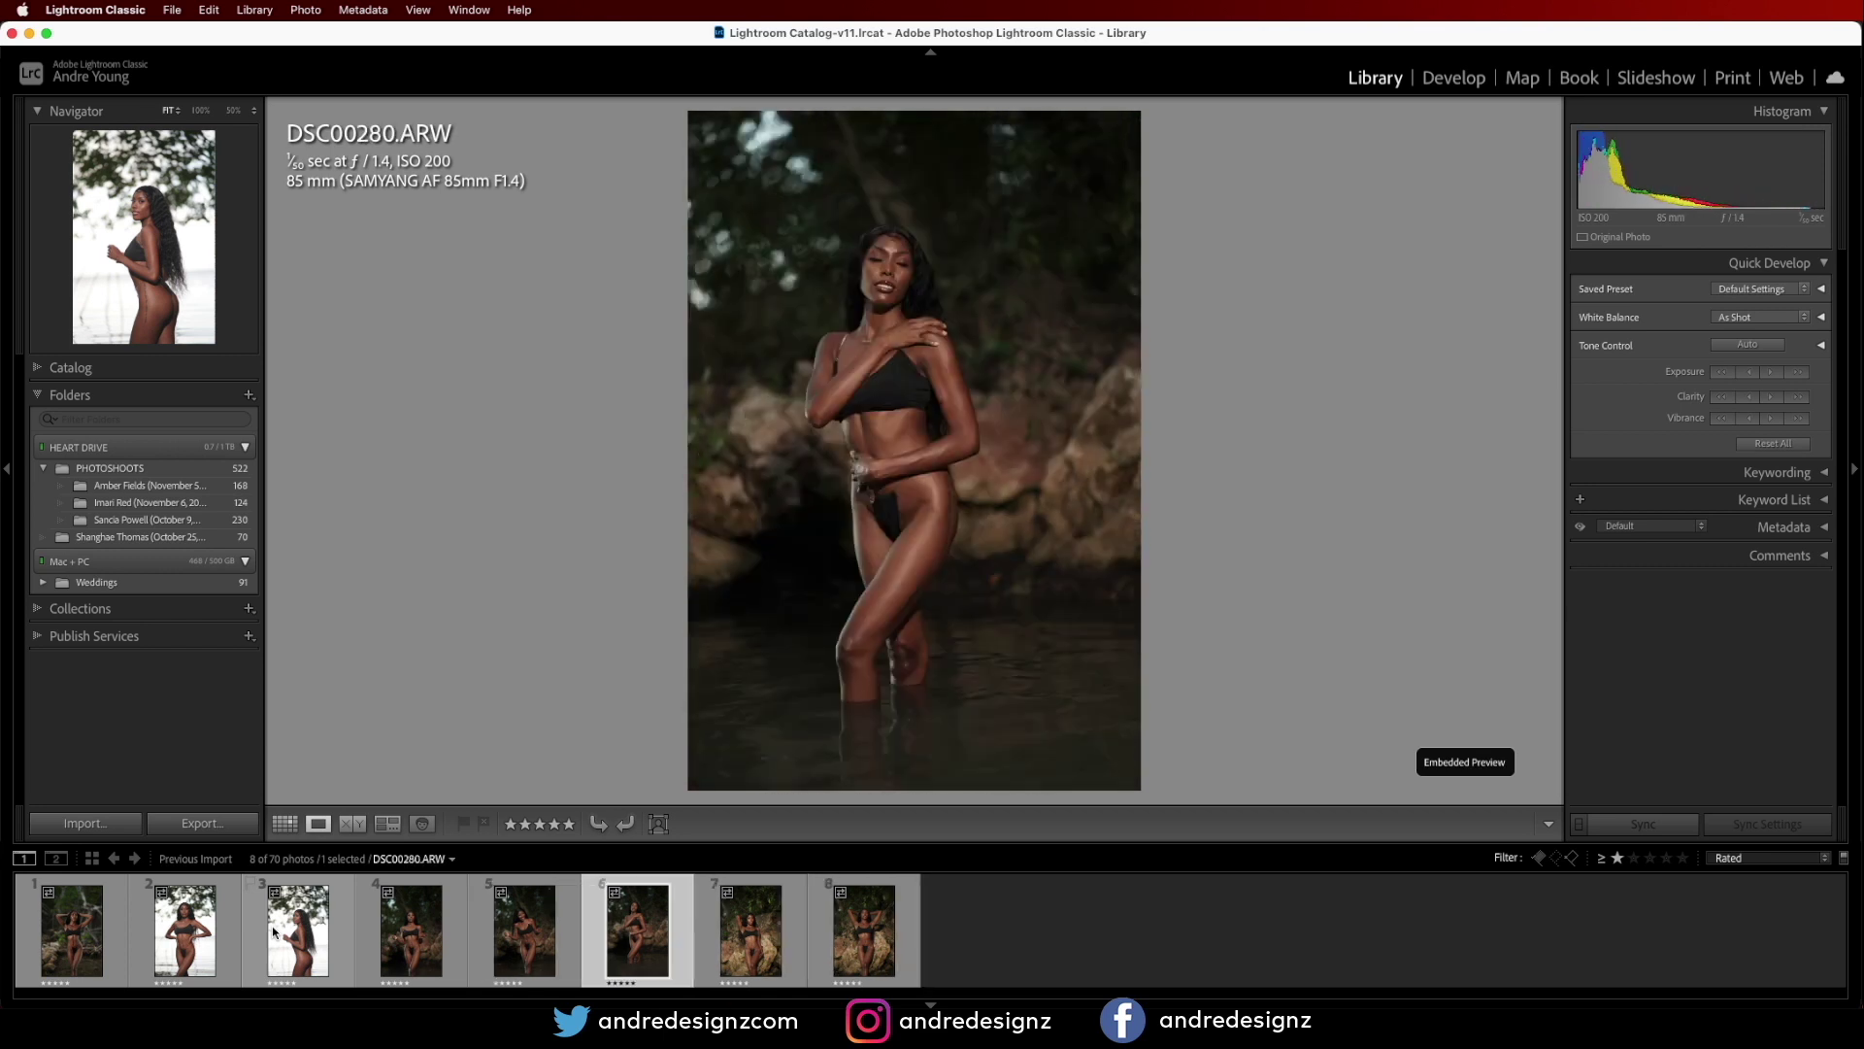
key("Left")
key("Left")
key("Left")
key("Right")
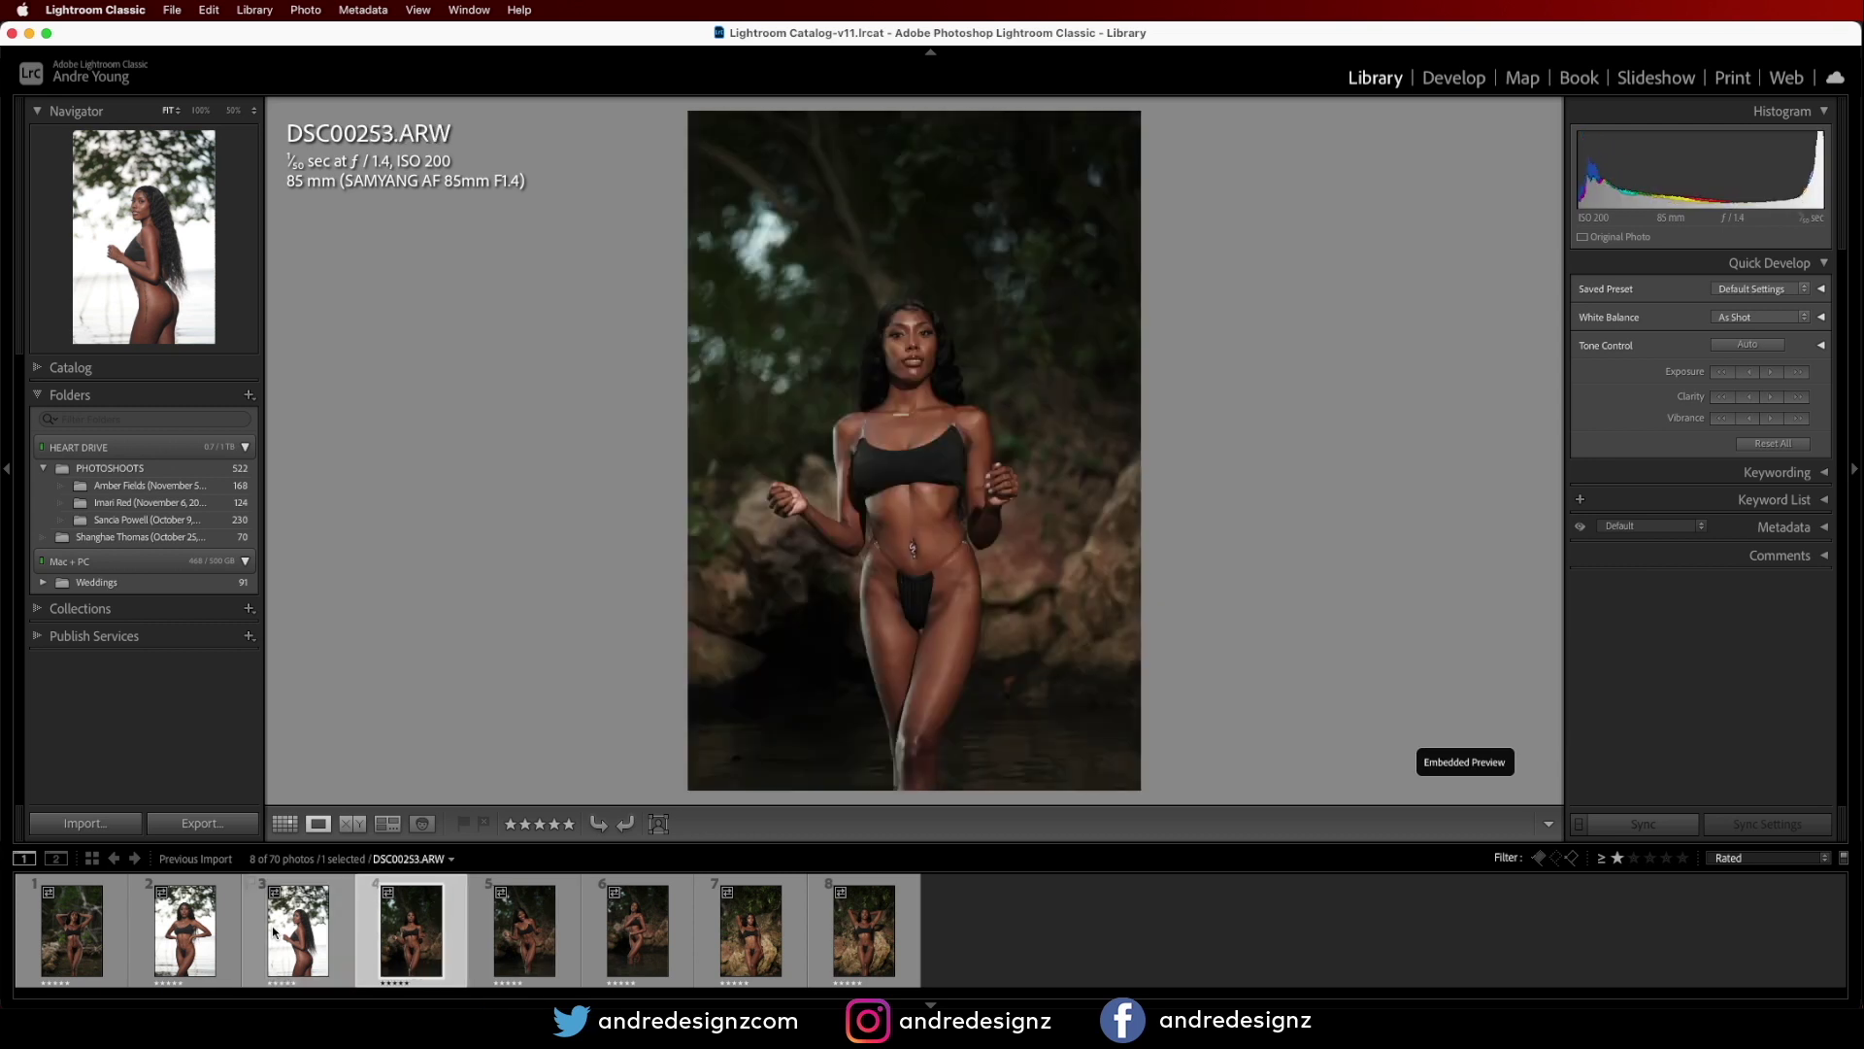
Select the photo DSC00232.ARW and open it for editing in Adobe Photoshop 2022.
key("Left")
key("Left")
key("Left")
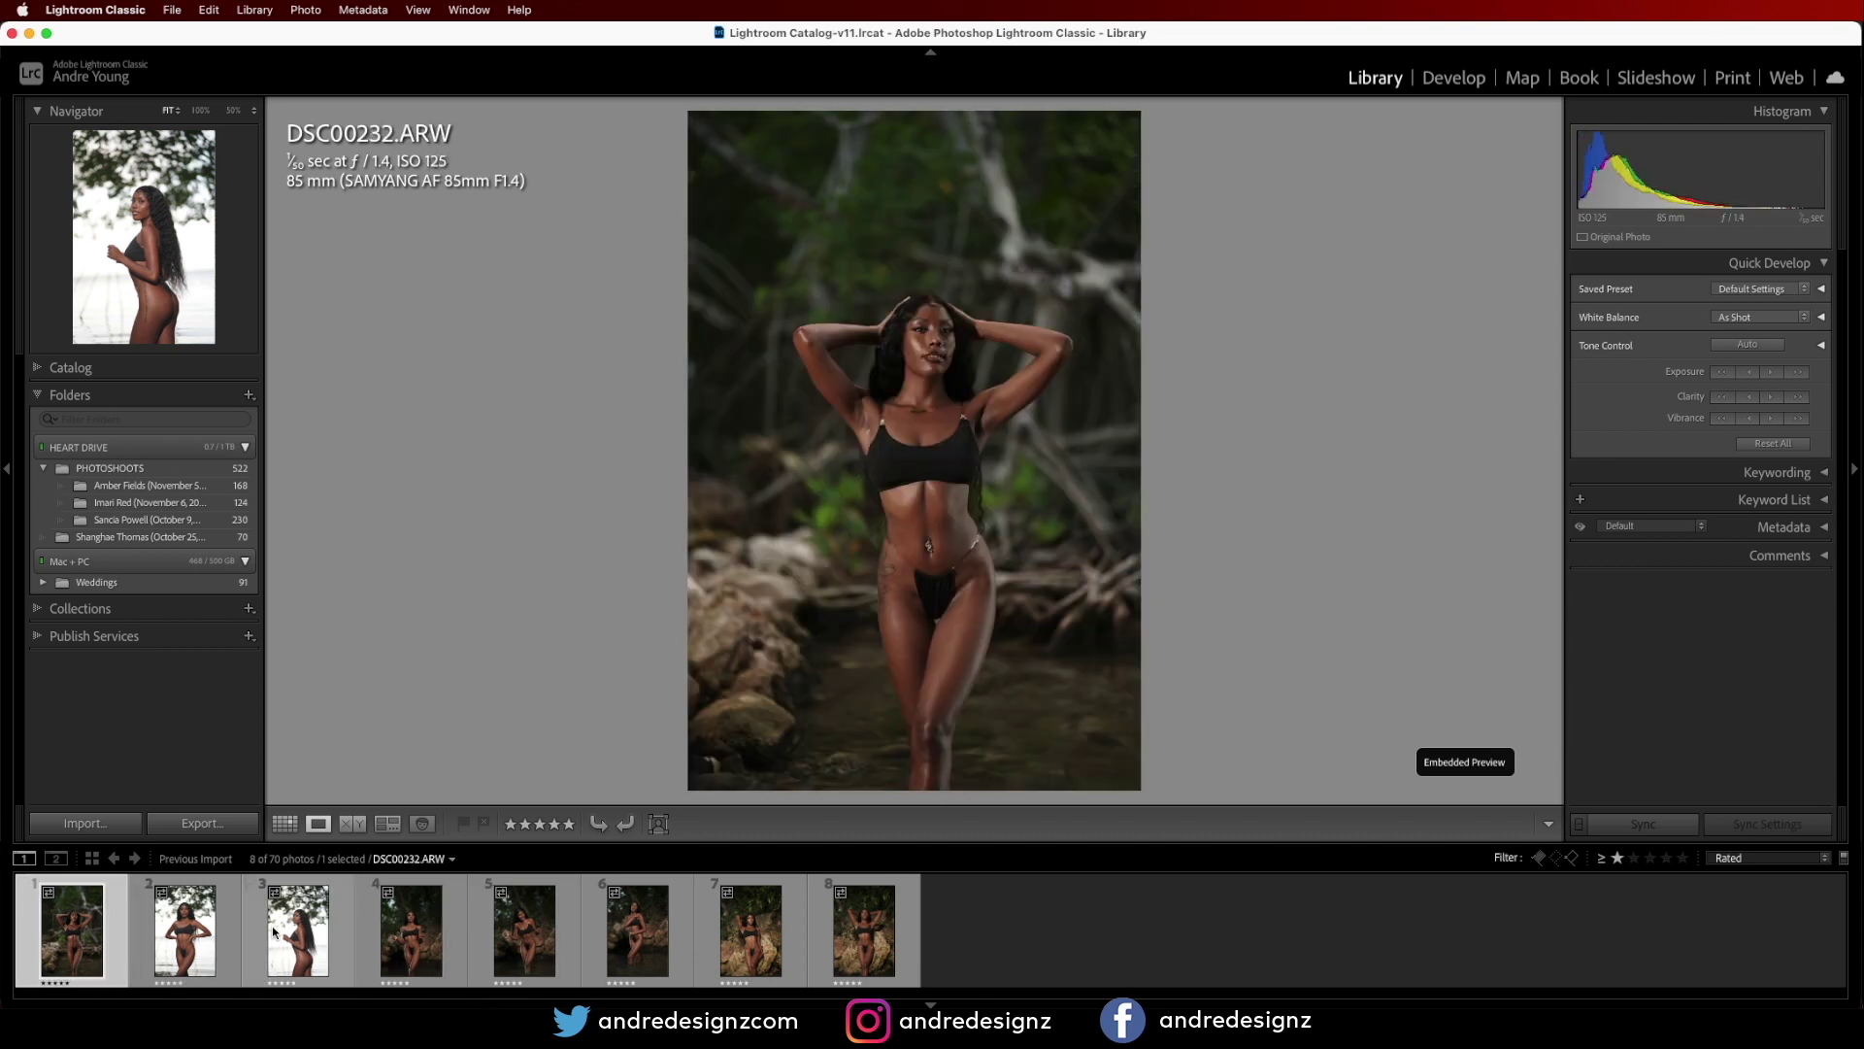
right_click(794, 445)
mouse_move(940, 621)
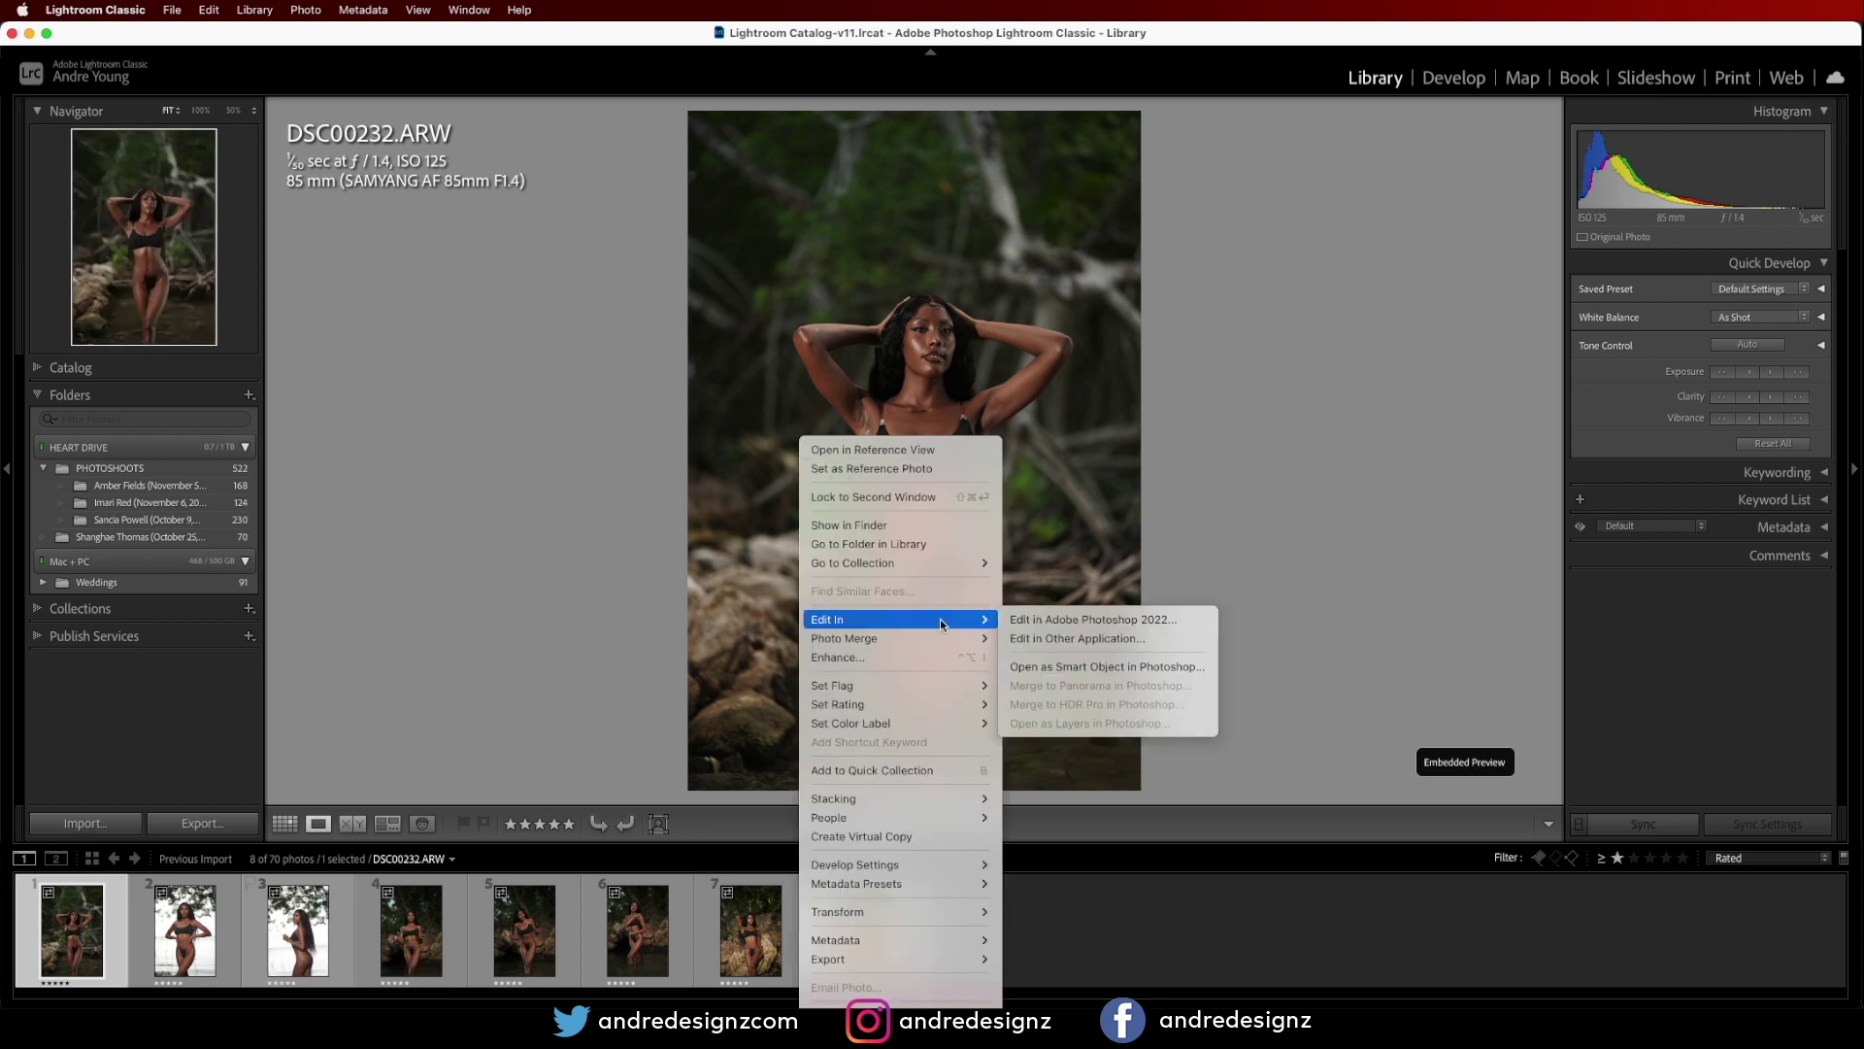
left_click(1047, 619)
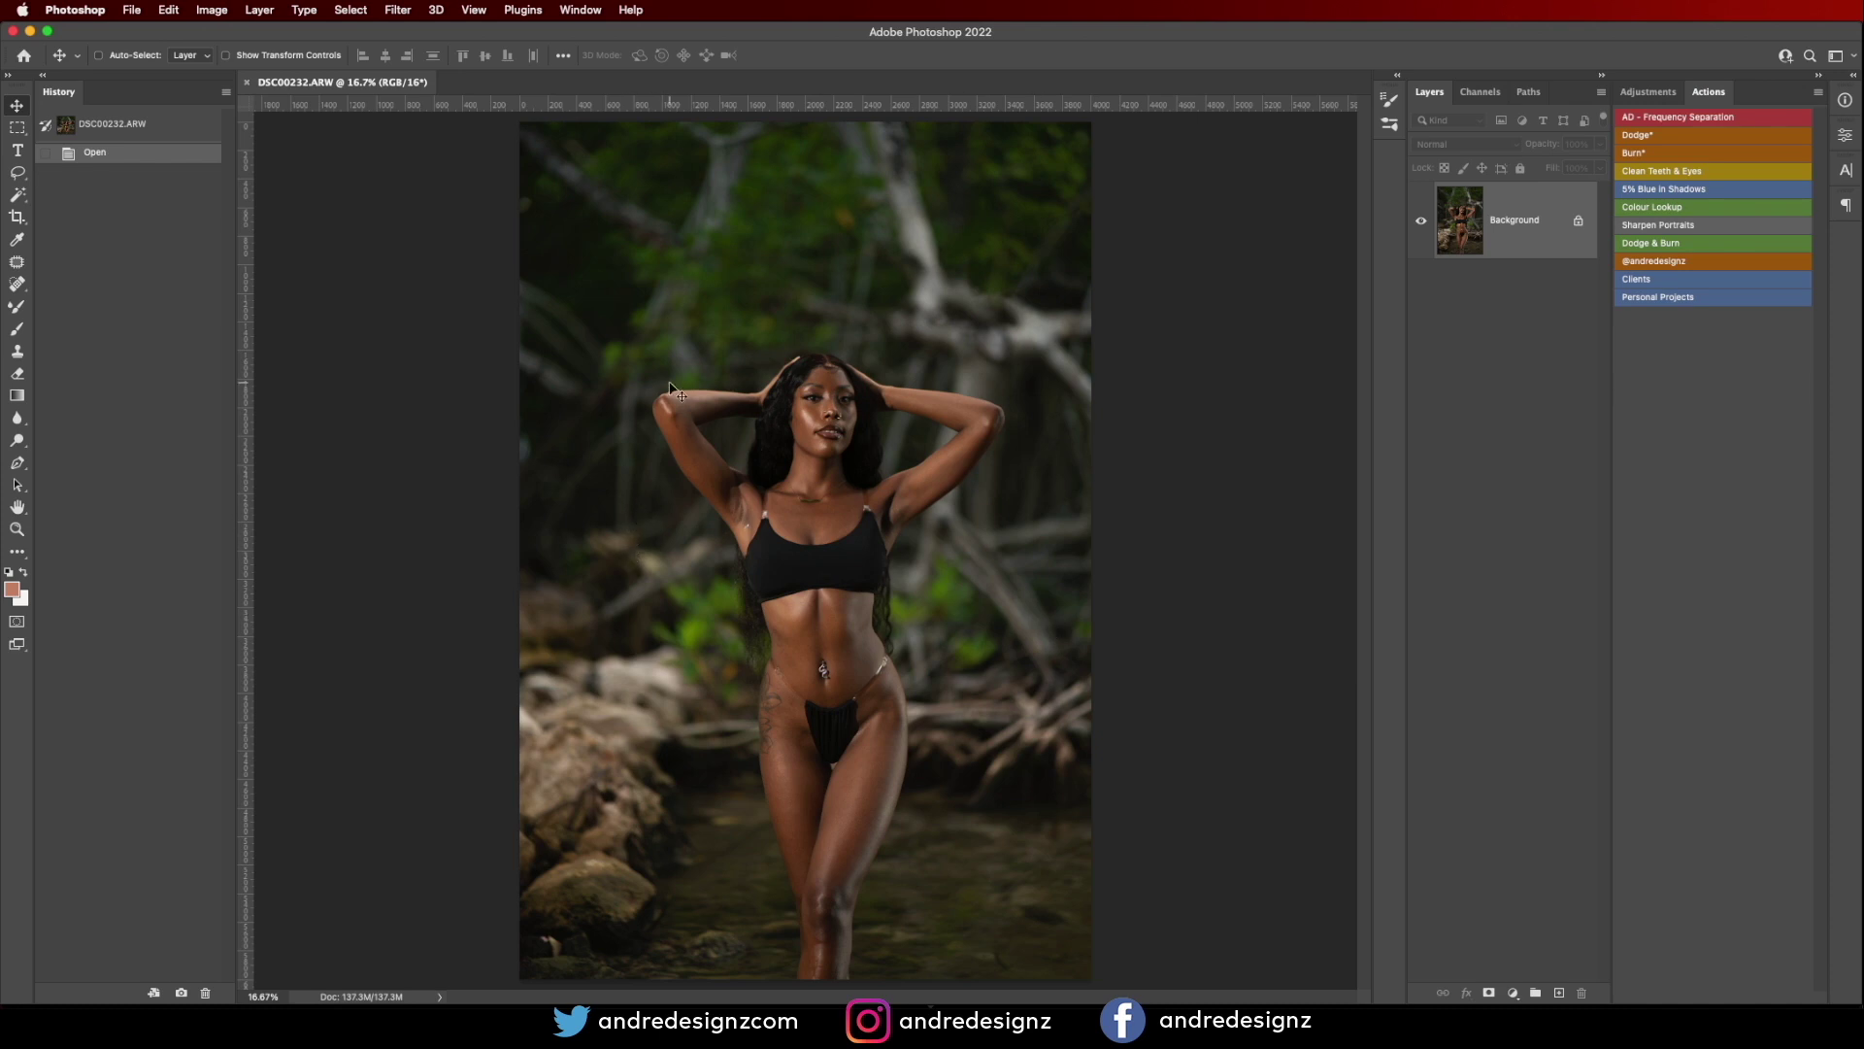
Activate the Patch tool and duplicate the Background layer.
scroll(822, 451, "up", 8)
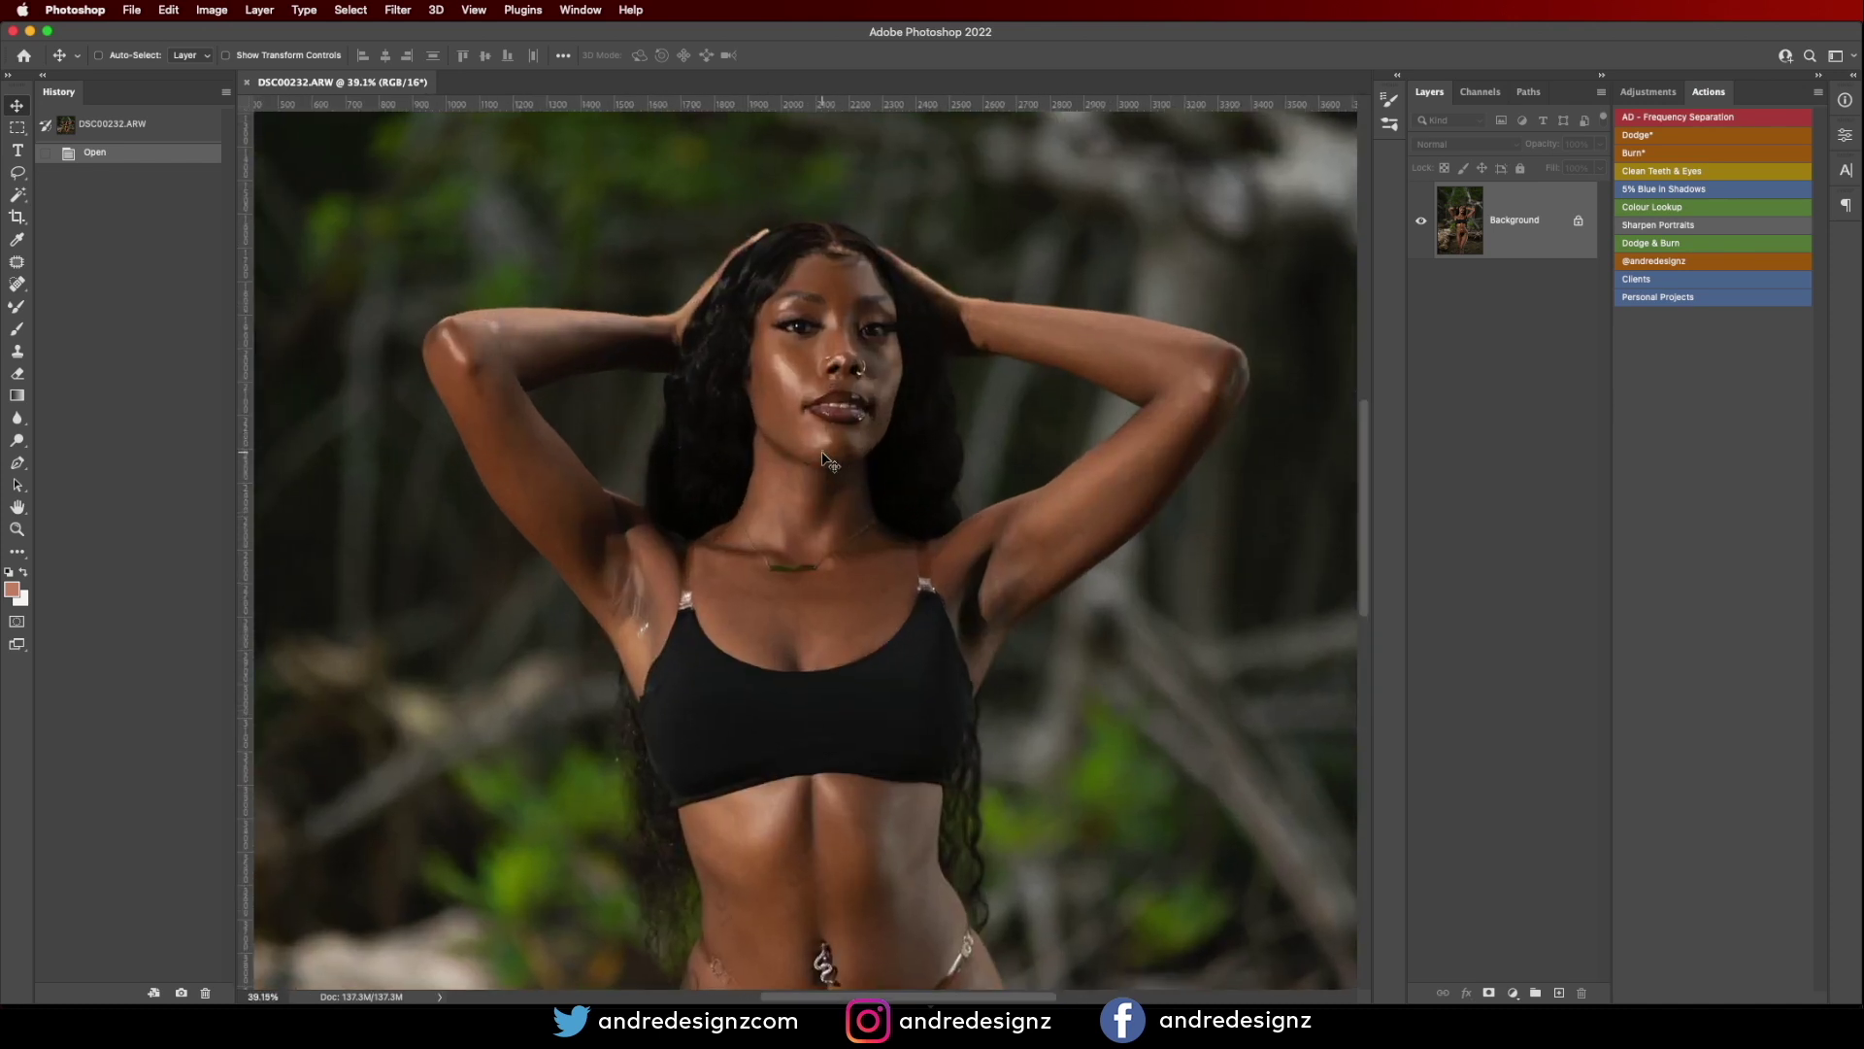
left_click_drag(819, 503, 826, 430)
scroll(826, 430, "up", 2)
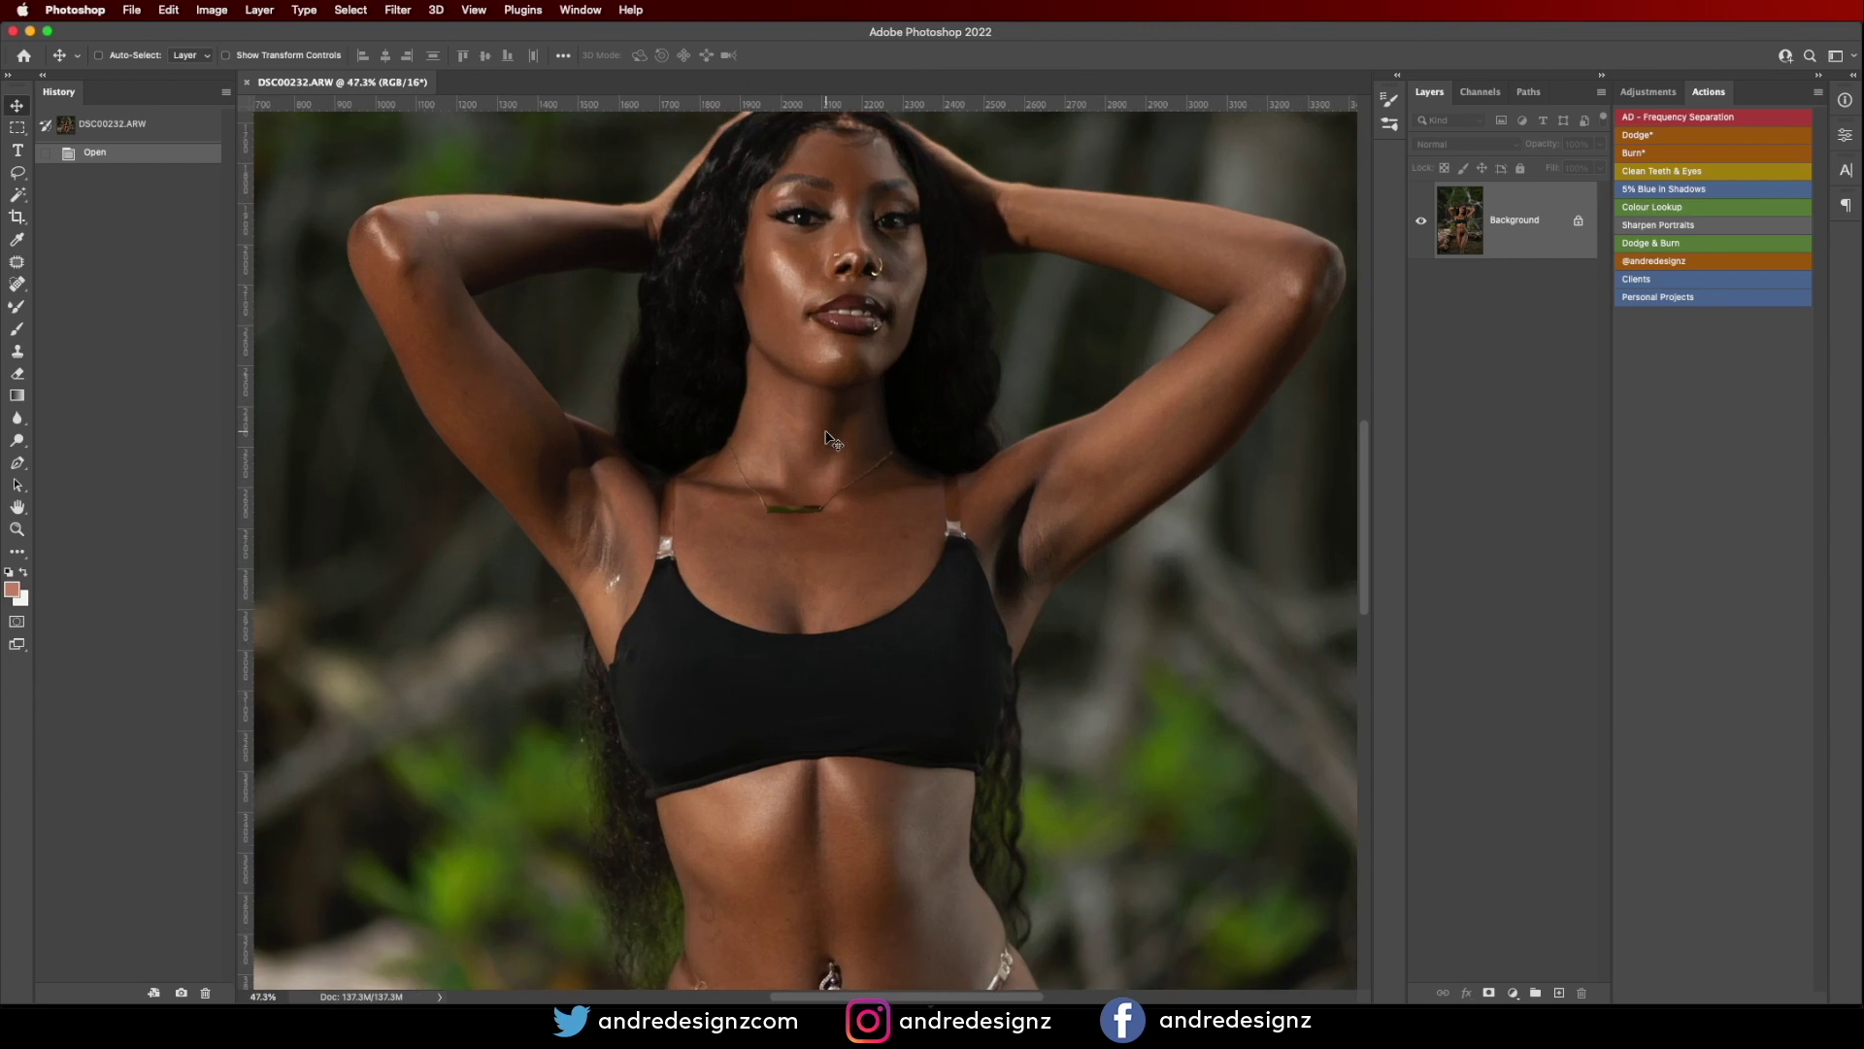
key("j")
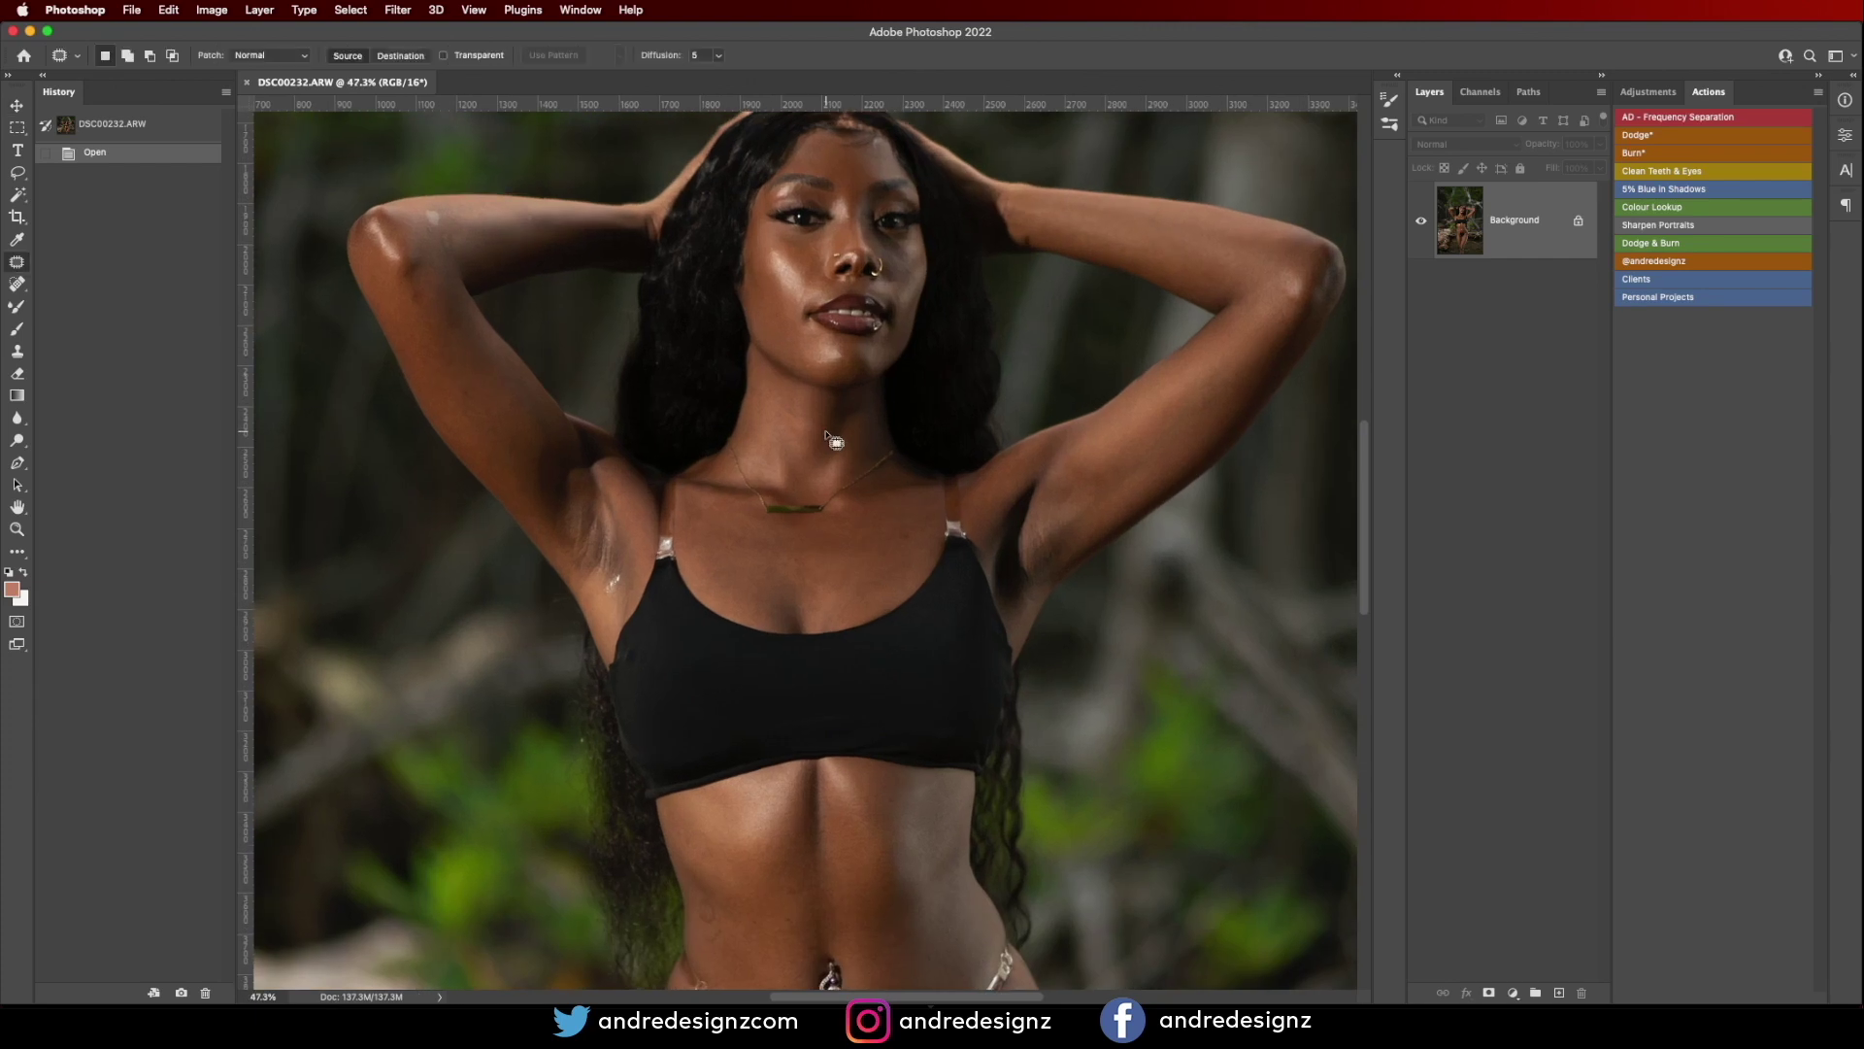
left_click_drag(1512, 252, 1558, 993)
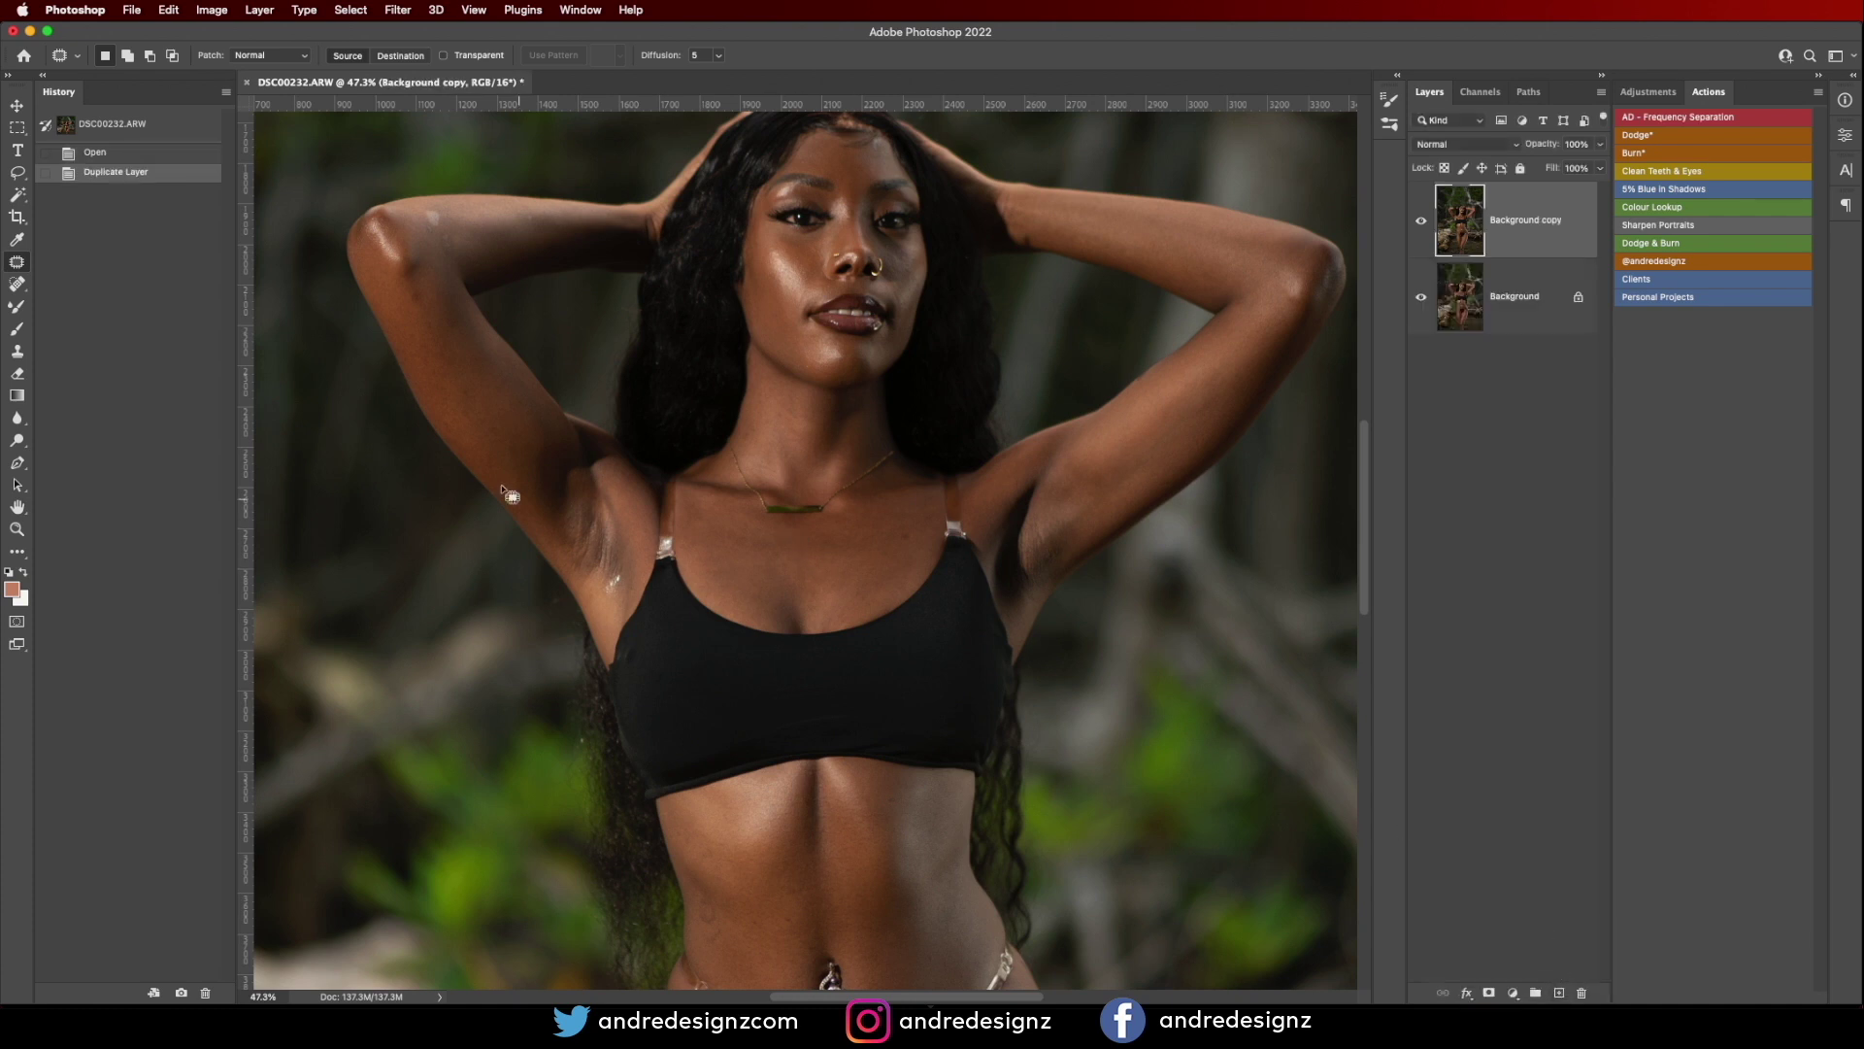
Patch the skin blemishes around the model's raised elbow and forearm and in the opposite underarm on the Background copy layer.
mouse_move(413, 287)
left_mouse_down()
mouse_move(442, 364)
mouse_move(457, 317)
mouse_move(467, 355)
left_mouse_up()
key("super+d")
mouse_move(442, 207)
left_mouse_down()
mouse_move(444, 241)
mouse_move(449, 215)
left_mouse_up()
mouse_move(439, 223)
left_mouse_down()
mouse_move(470, 226)
mouse_move(436, 241)
mouse_move(469, 252)
mouse_move(567, 221)
left_mouse_up()
key("super+d")
left_click_drag(1052, 542, 1081, 533)
key("super+d")
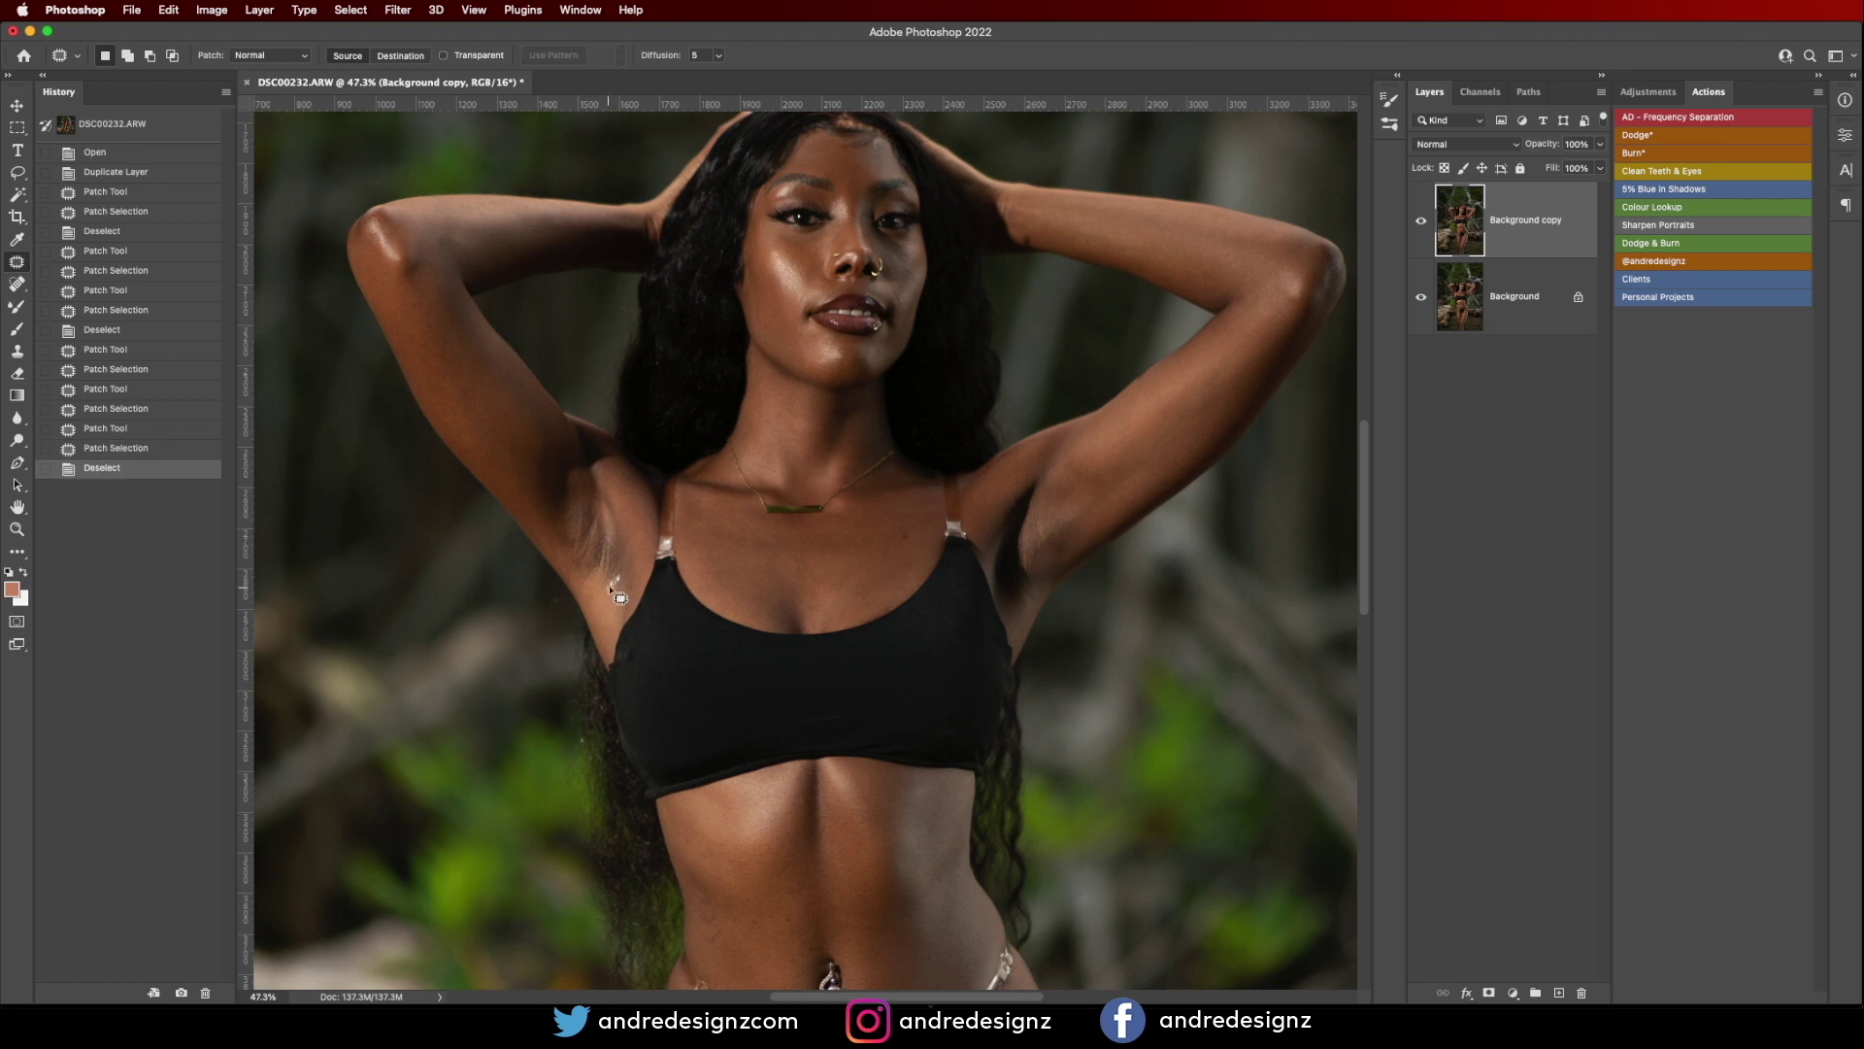
Patch the bright marks in the underarm beside the bikini top's clear strap clip with nearby clean skin.
mouse_move(602, 591)
left_mouse_down()
mouse_move(623, 573)
mouse_move(625, 601)
mouse_move(638, 546)
left_mouse_up()
key("super+d")
key("super+d")
left_click_drag(636, 553, 641, 536)
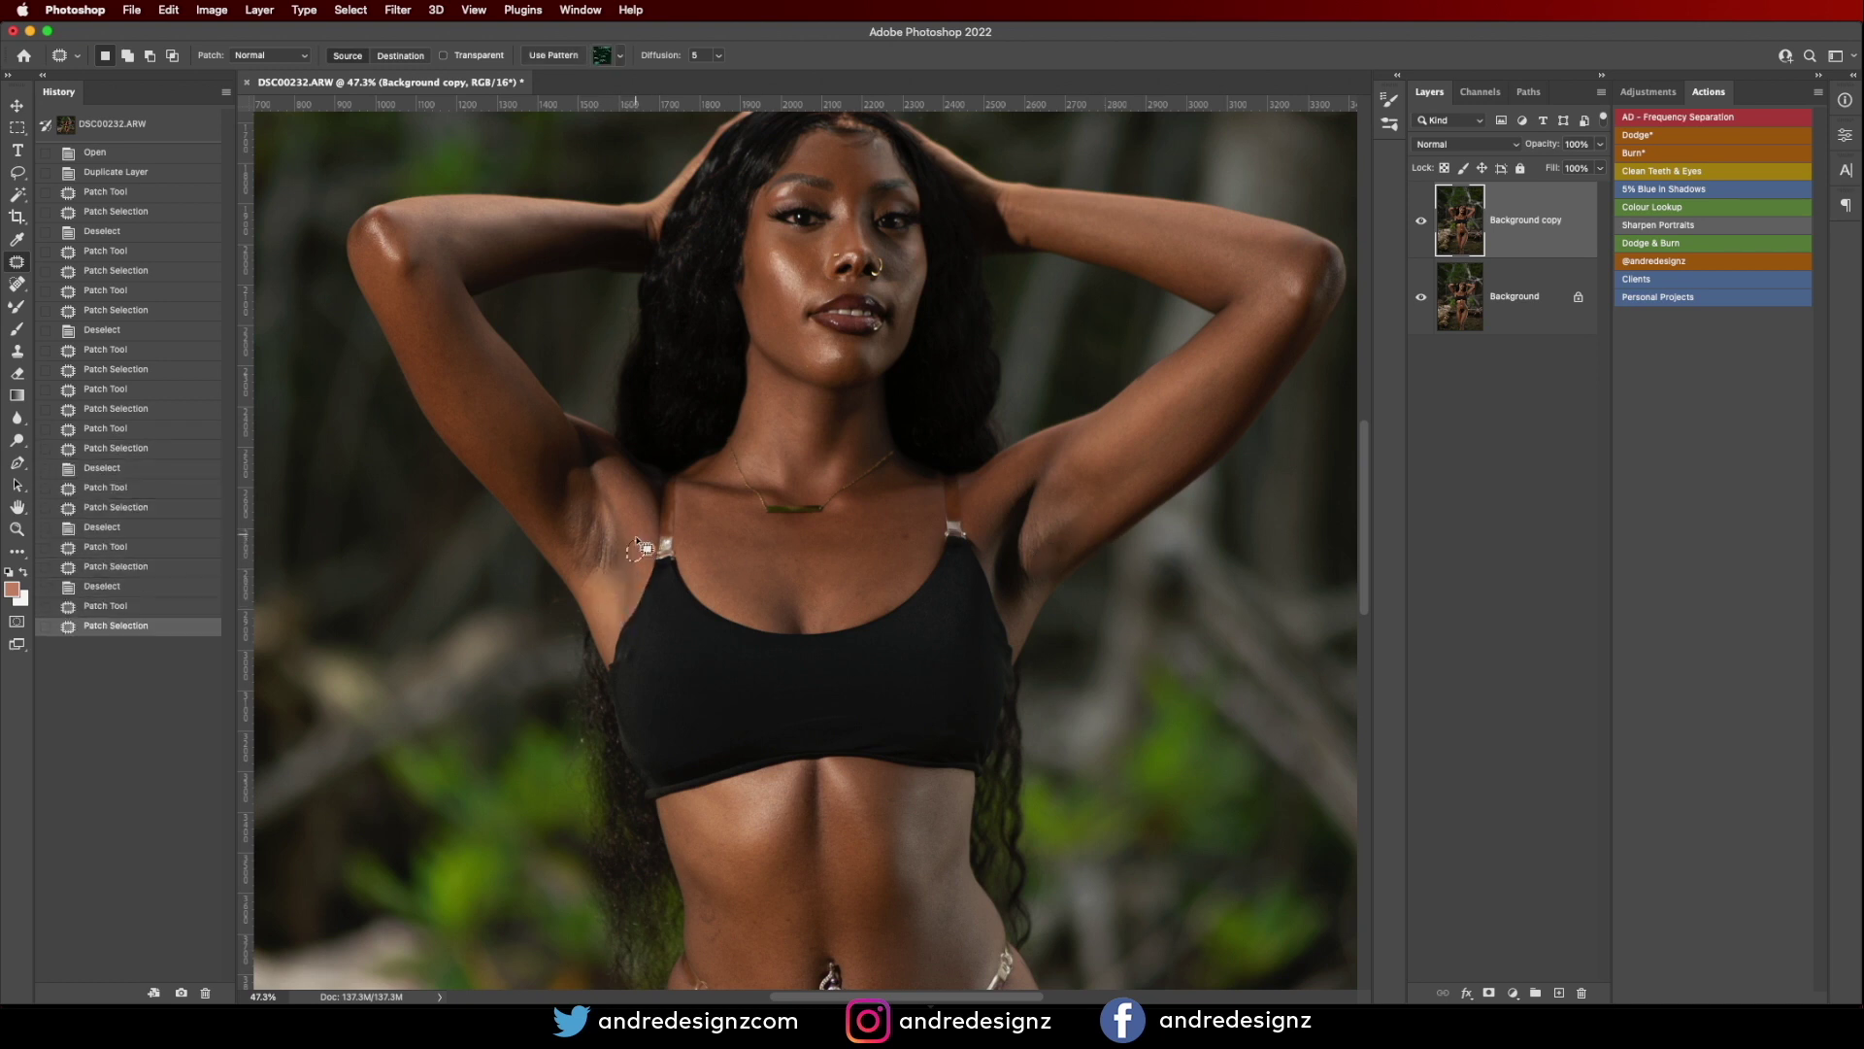
key("super+d")
Patch the remaining small blemishes on the forearm and upper chest, clearing the selection.
mouse_move(586, 222)
left_mouse_down()
mouse_move(551, 233)
mouse_move(556, 252)
left_mouse_up()
mouse_move(912, 544)
left_mouse_down()
mouse_move(914, 524)
mouse_move(907, 543)
left_mouse_up()
key("super+d")
Patch two blemishes on the model's midriff with clean skin from nearby areas.
left_click_drag(807, 699, 902, 407)
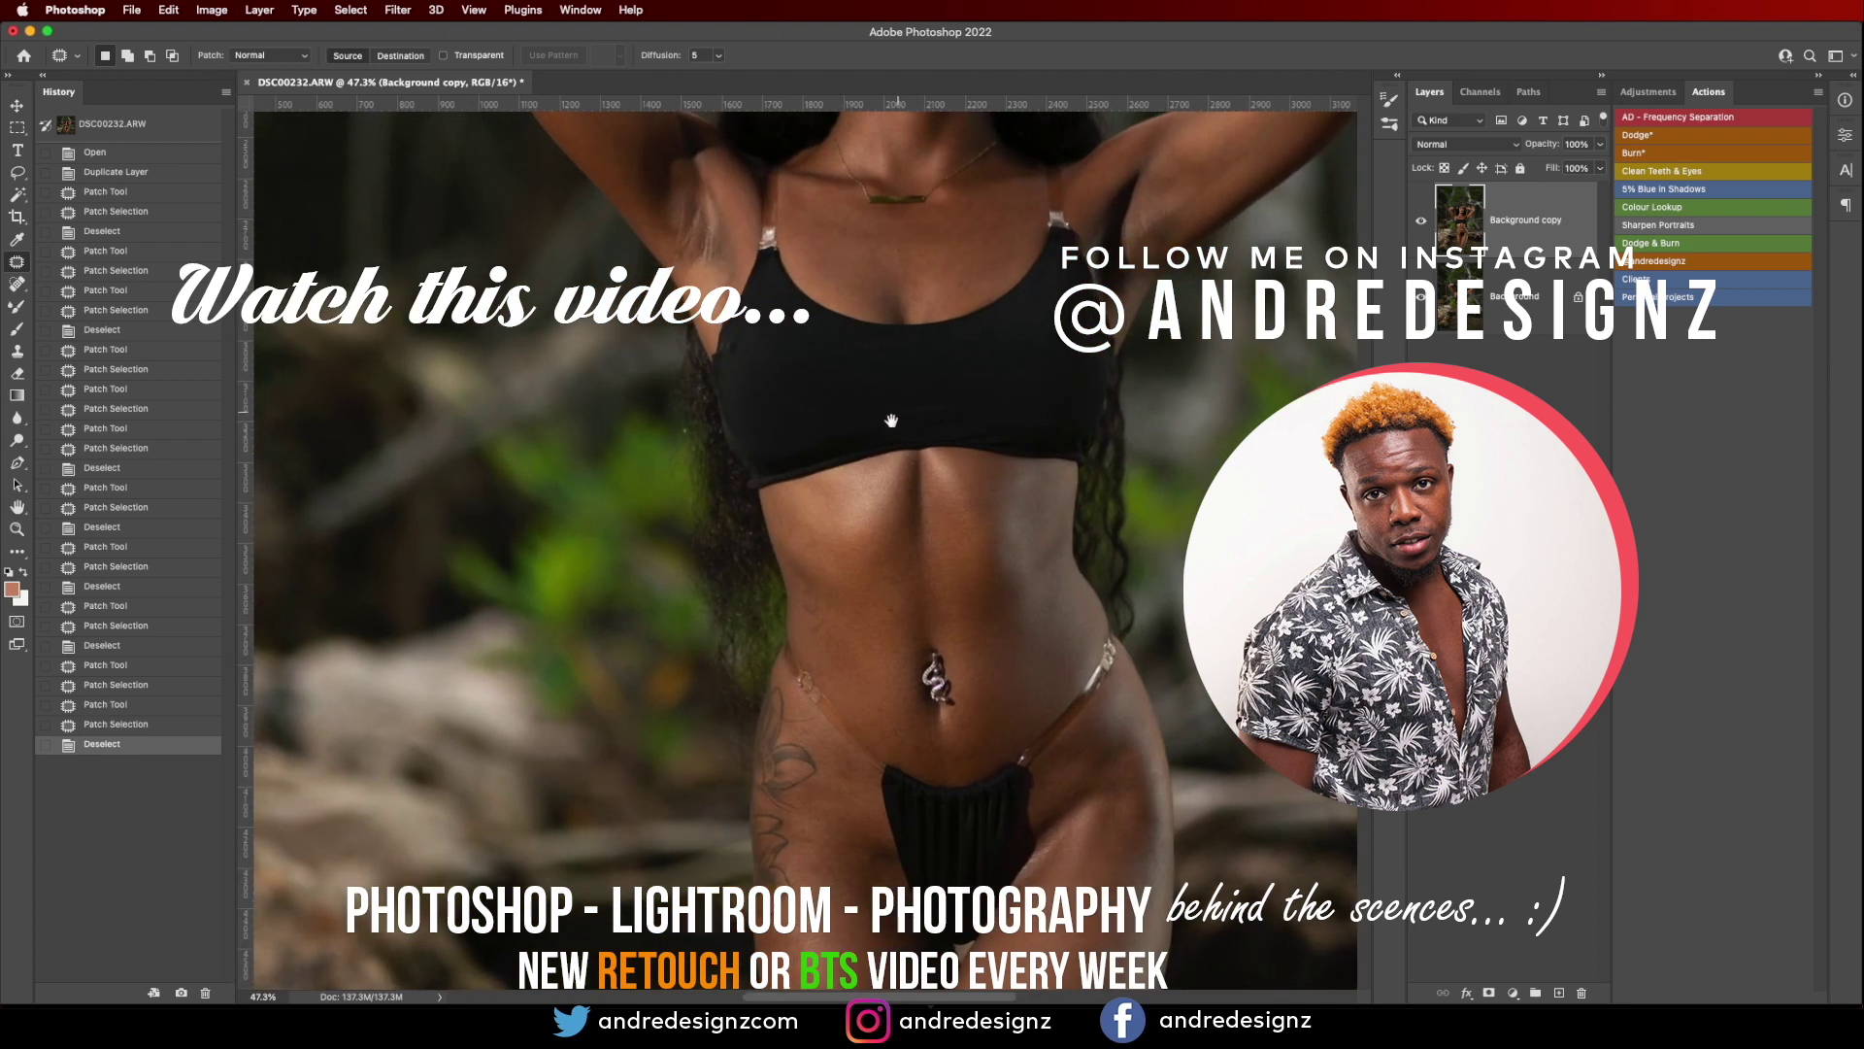
left_click_drag(876, 518, 856, 423)
mouse_move(806, 524)
left_mouse_down()
mouse_move(788, 548)
mouse_move(810, 544)
mouse_move(844, 592)
left_mouse_up()
key("super+d")
left_click_drag(980, 397, 986, 436)
key("super+d")
Patch the blemishes on the upper thigh beside the bikini bottom and on the lower abdomen just above it.
left_click_drag(959, 599, 950, 378)
left_click_drag(941, 450, 937, 367)
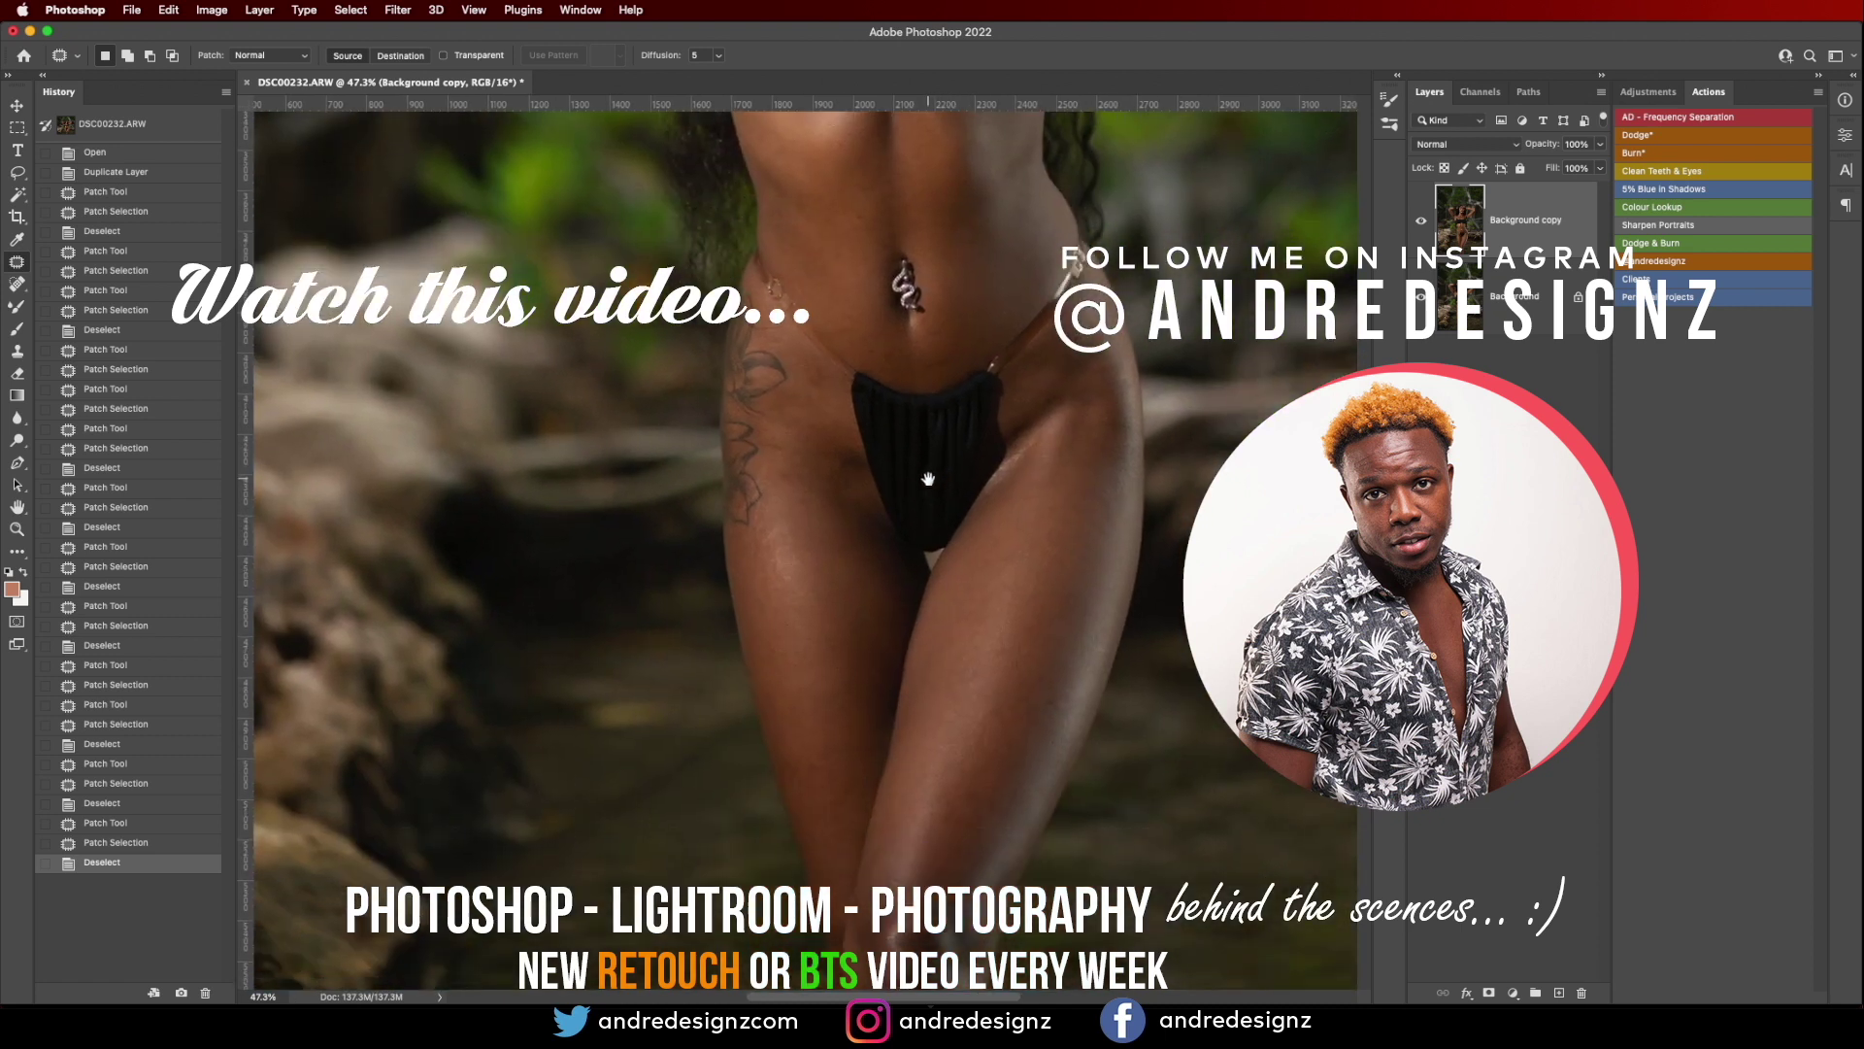
left_click_drag(860, 477, 858, 480)
left_click_drag(852, 481, 859, 510)
key("super+d")
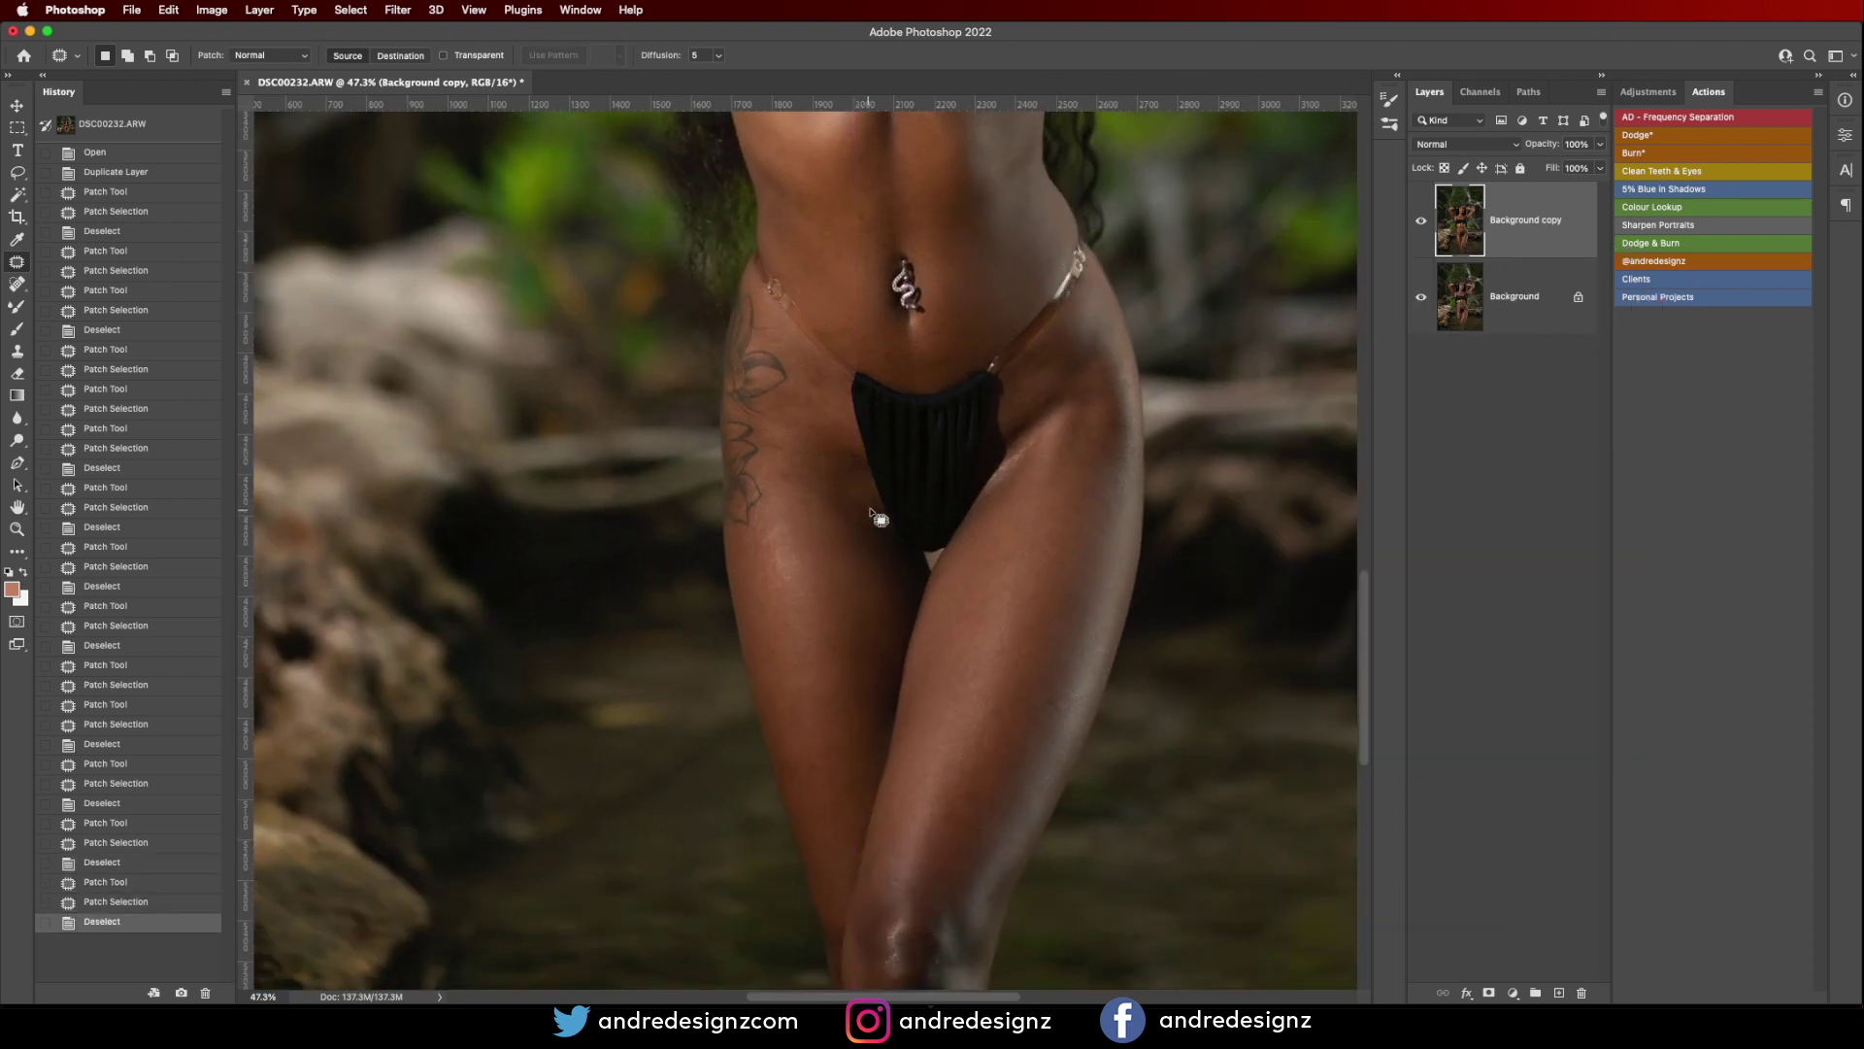
left_click_drag(950, 360, 955, 360)
left_click_drag(954, 362, 980, 321)
key("super+d")
Patch the blemish on the outer side of the front thigh and clear the selection.
mouse_move(938, 729)
left_mouse_down()
mouse_move(958, 368)
mouse_move(922, 366)
left_mouse_up()
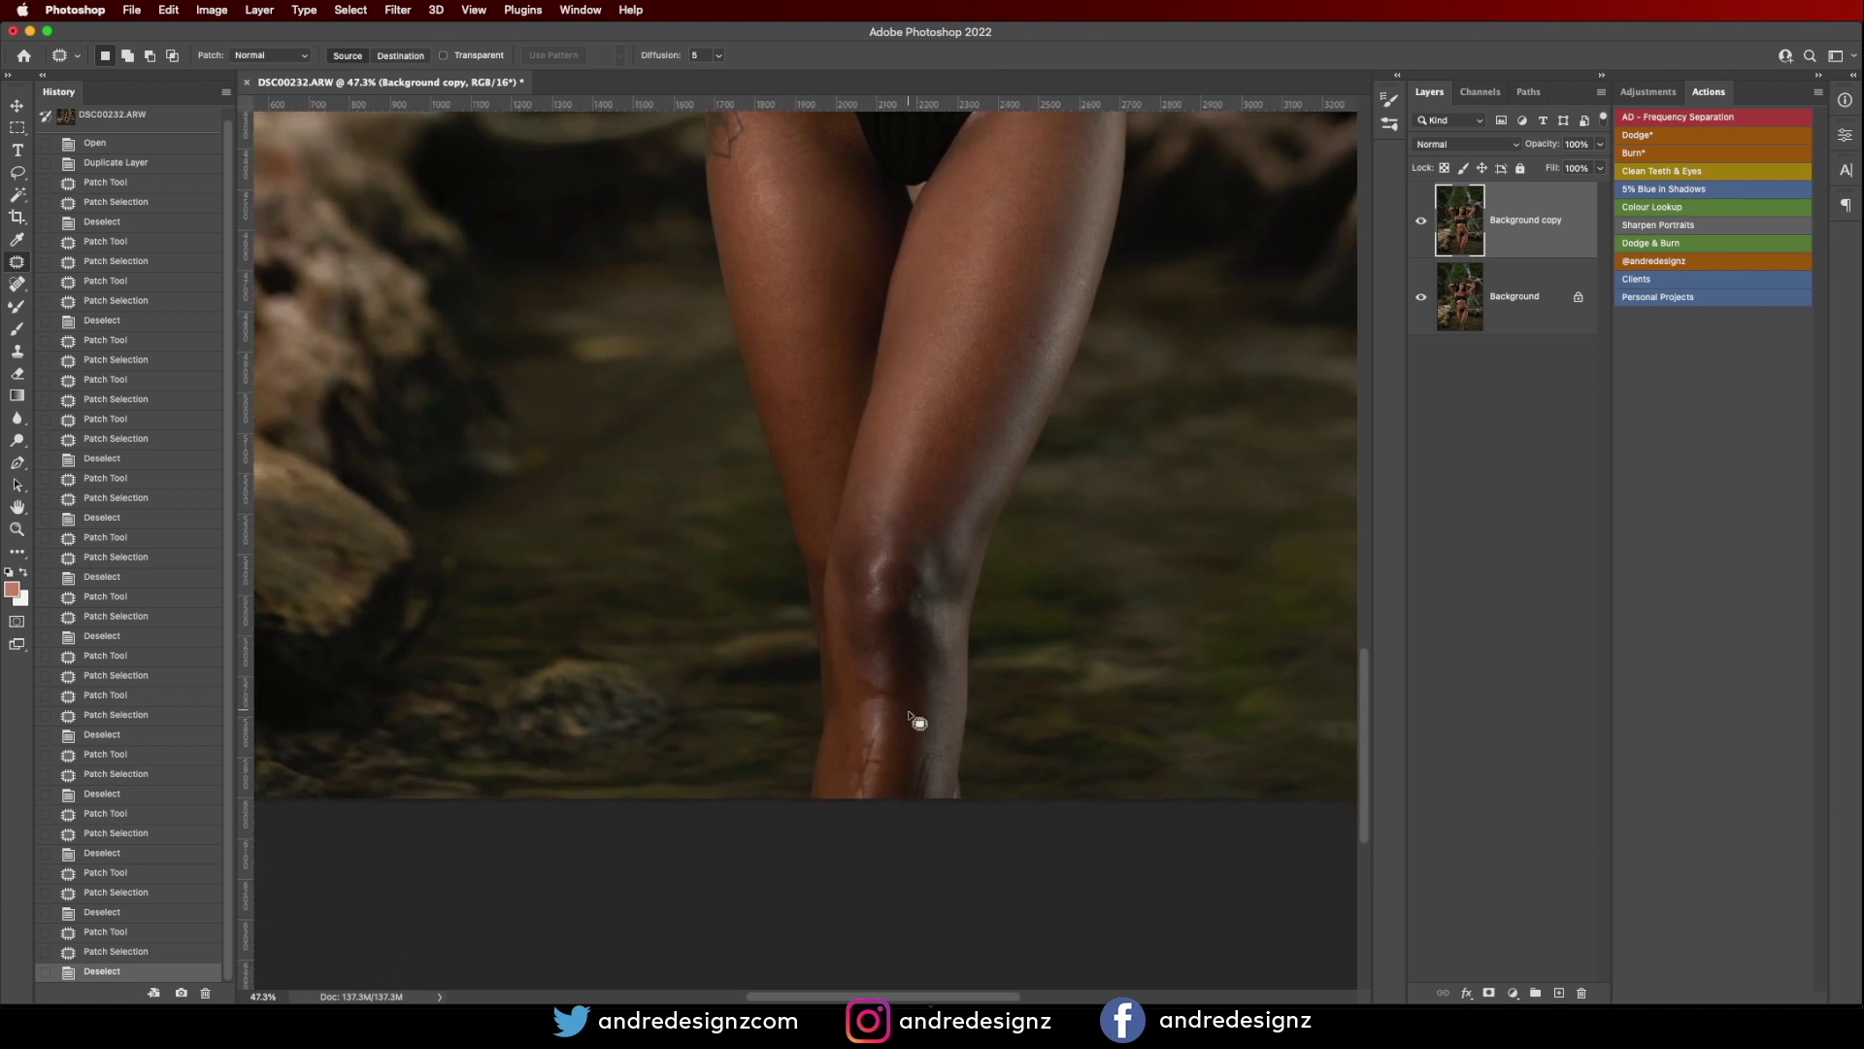
left_click_drag(959, 447, 886, 695)
left_click_drag(966, 604, 946, 634)
key("super+d")
Run the AD - Frequency Separation action, accepting a Gaussian Blur radius of 6.4 pixels for the Low layer.
left_click_drag(958, 433, 944, 633)
left_click_drag(899, 453, 953, 553)
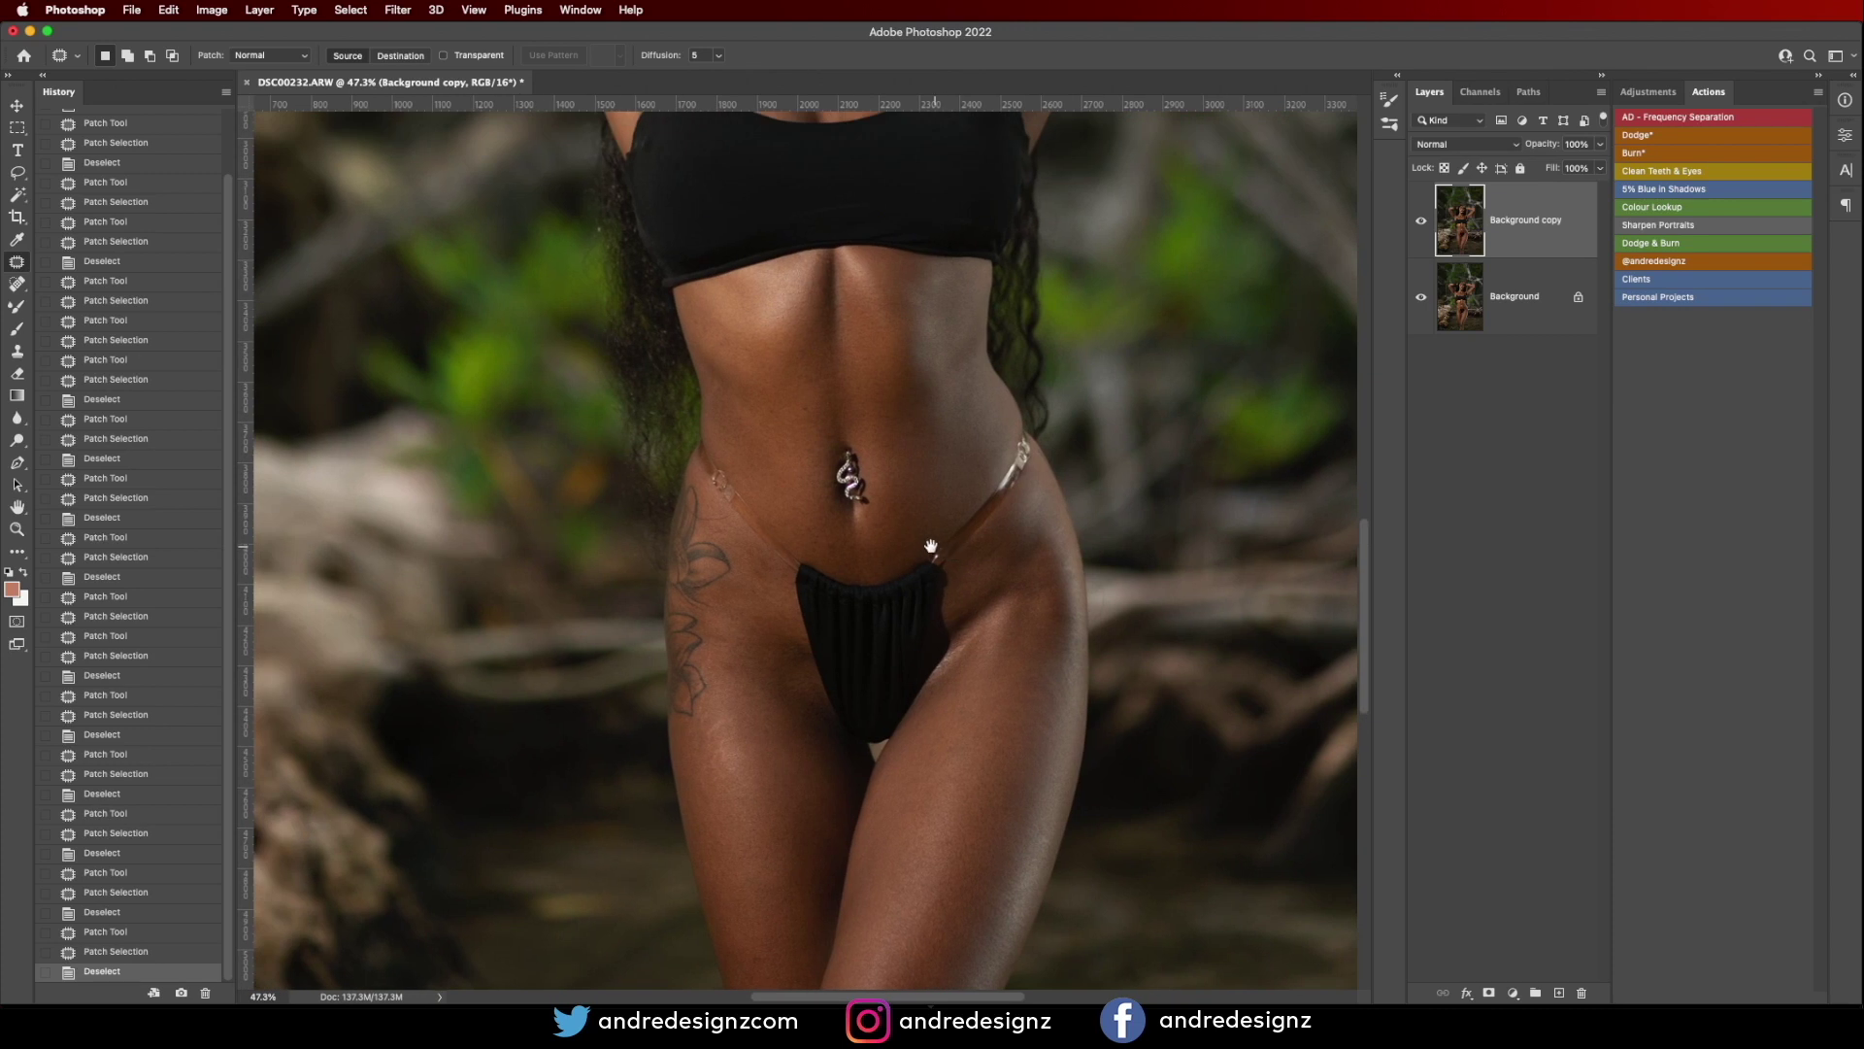
left_click_drag(966, 404, 944, 619)
scroll(947, 582, "down", 5)
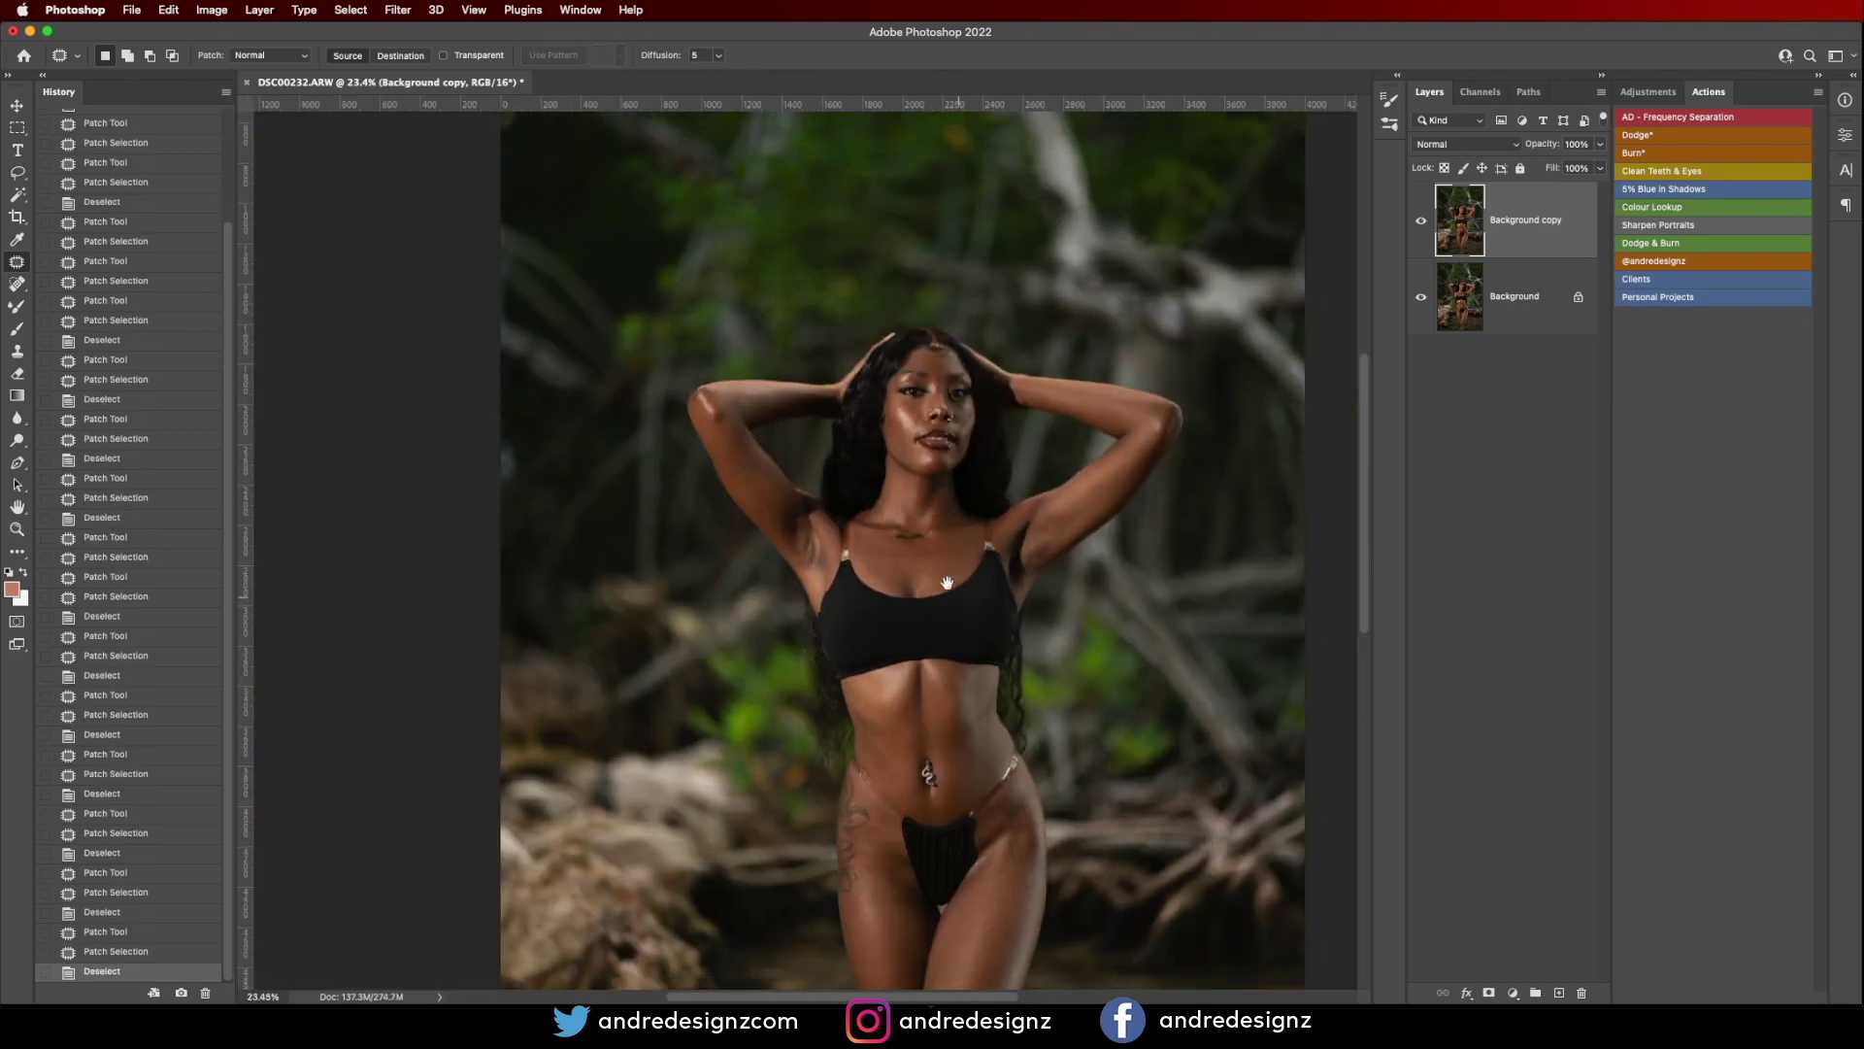
left_click_drag(978, 494, 940, 419)
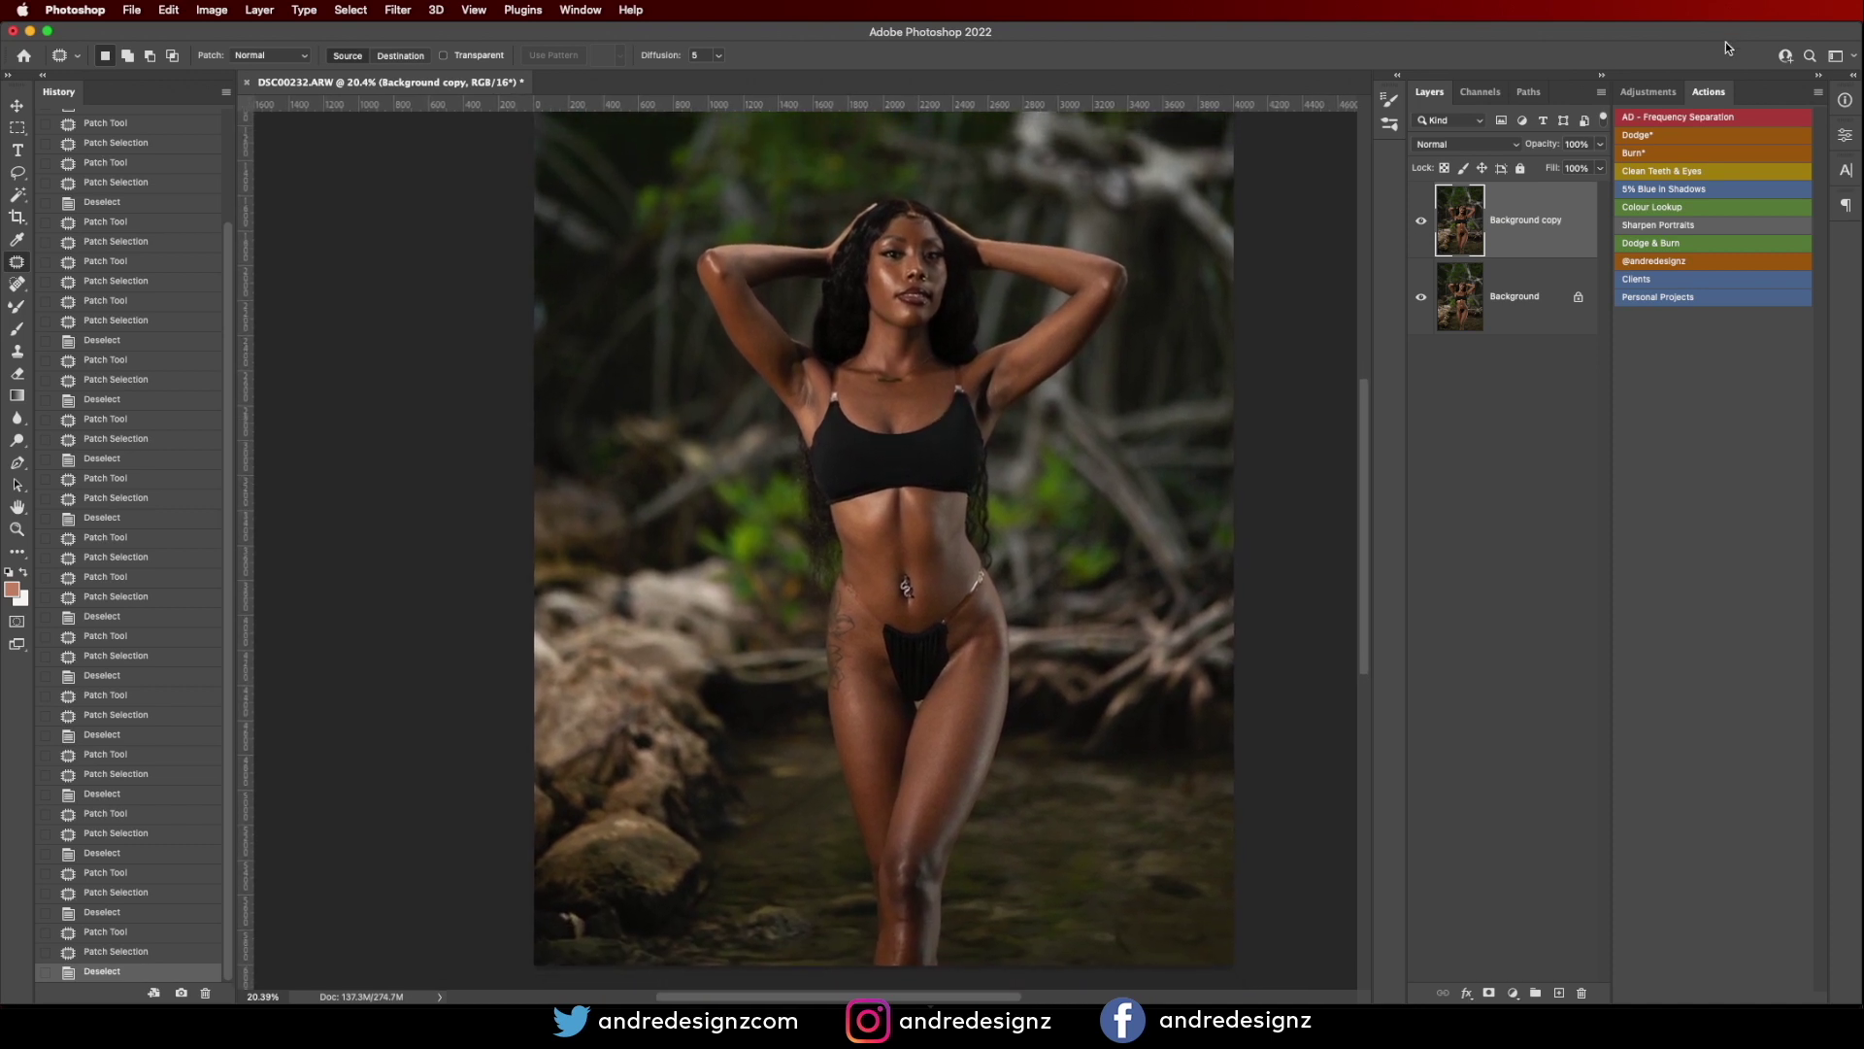
left_click(1652, 118)
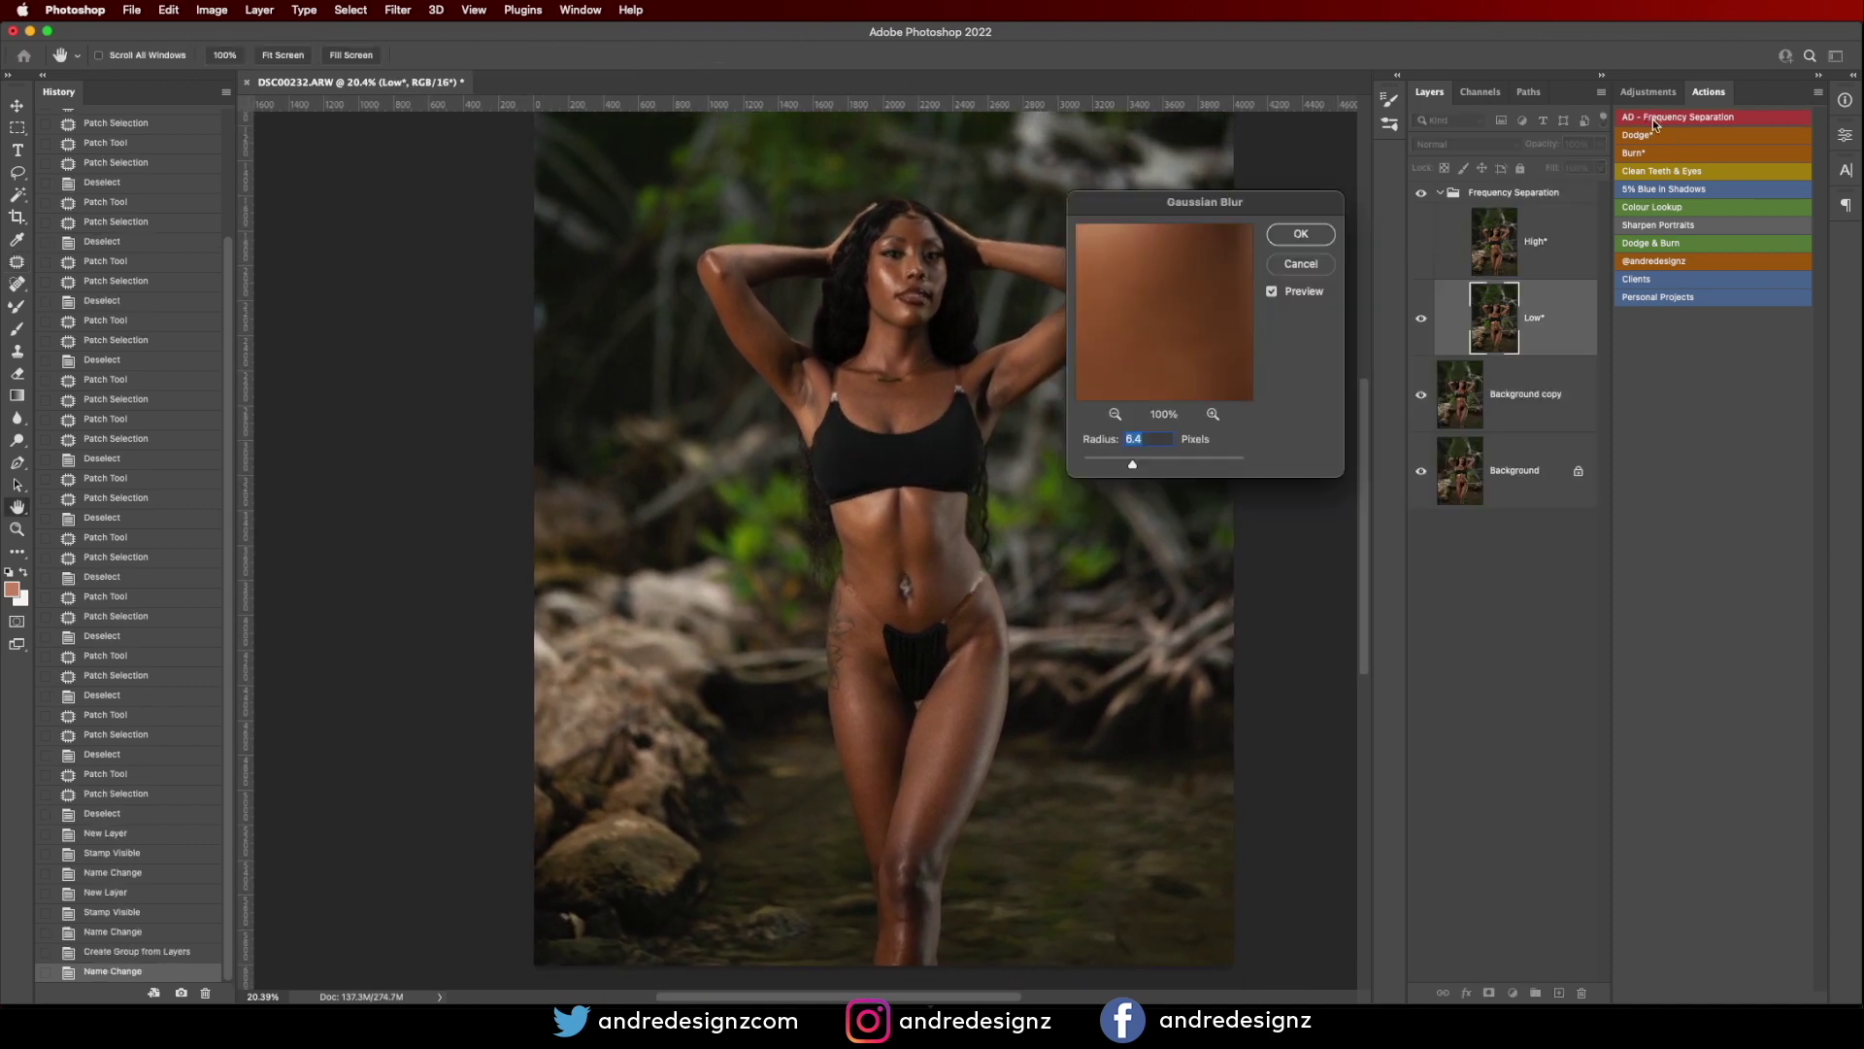
left_click(1306, 236)
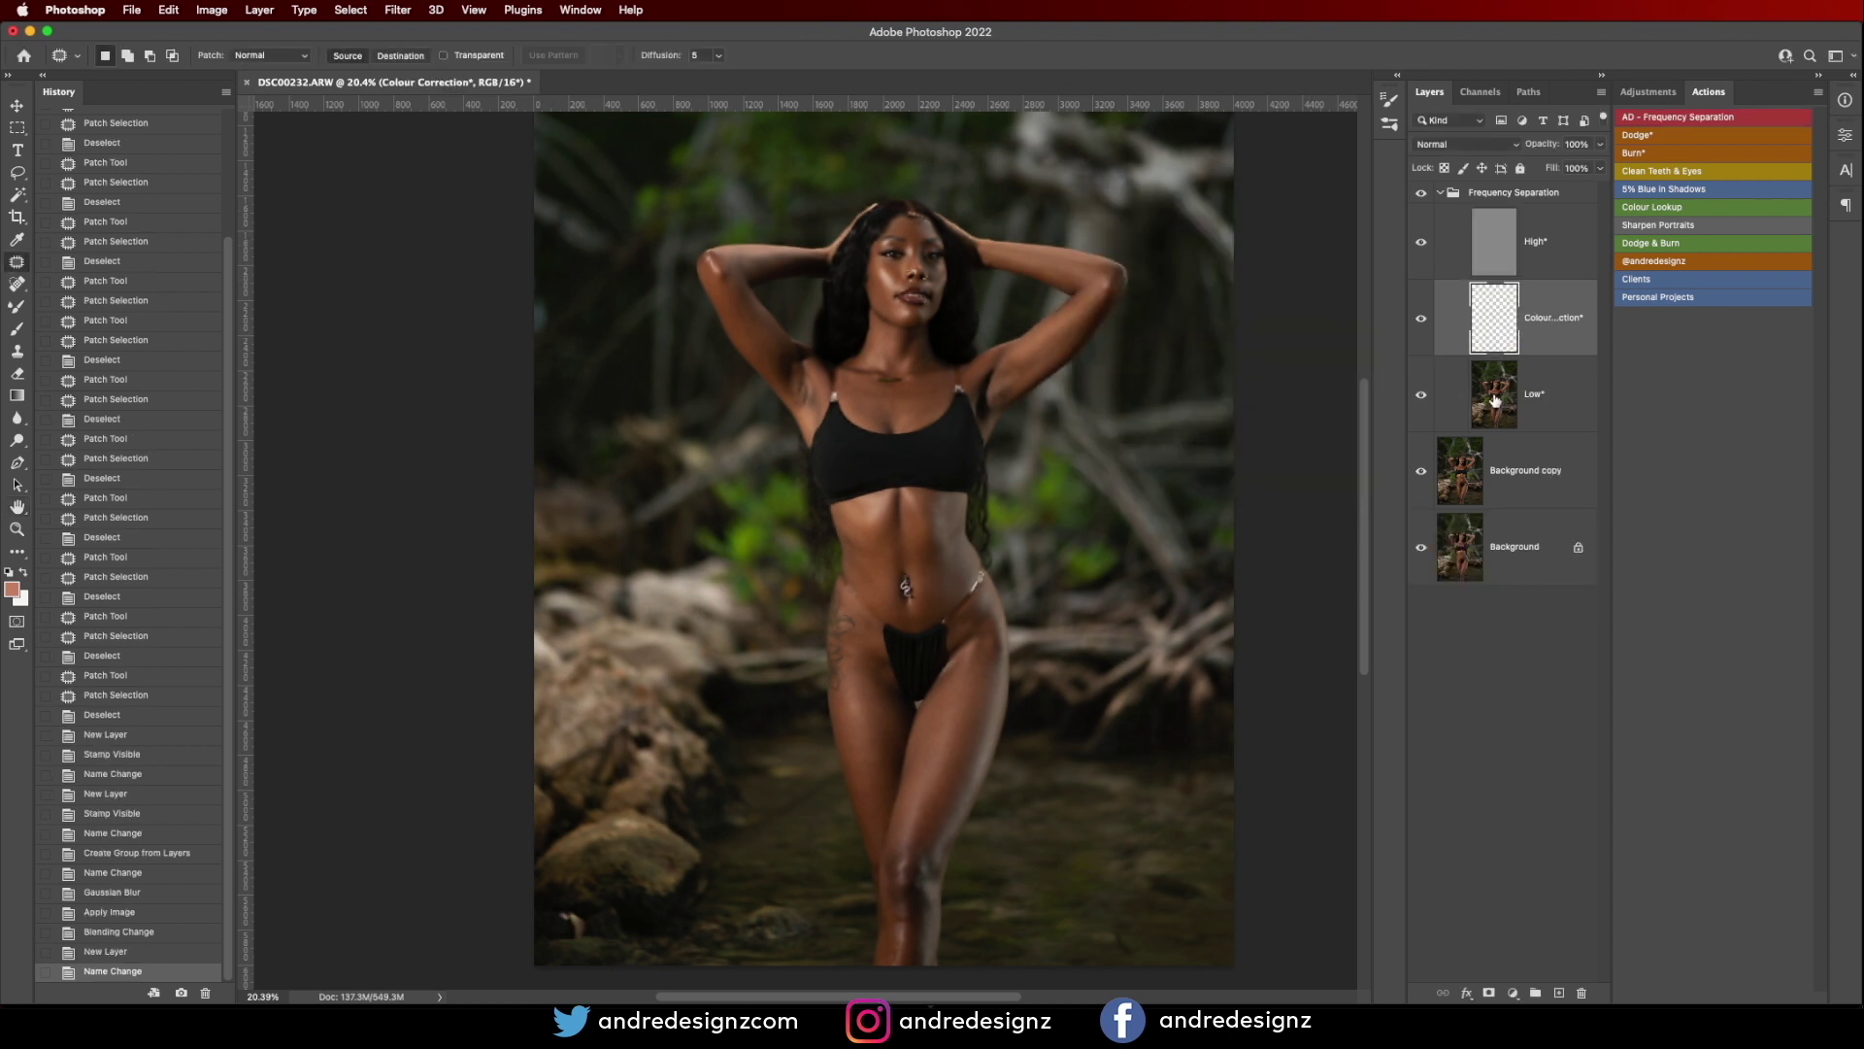
Blend the uneven skin tones on the raised forearm and elbow on the Low layer with an enlarged Mixer Brush.
left_click(1490, 397)
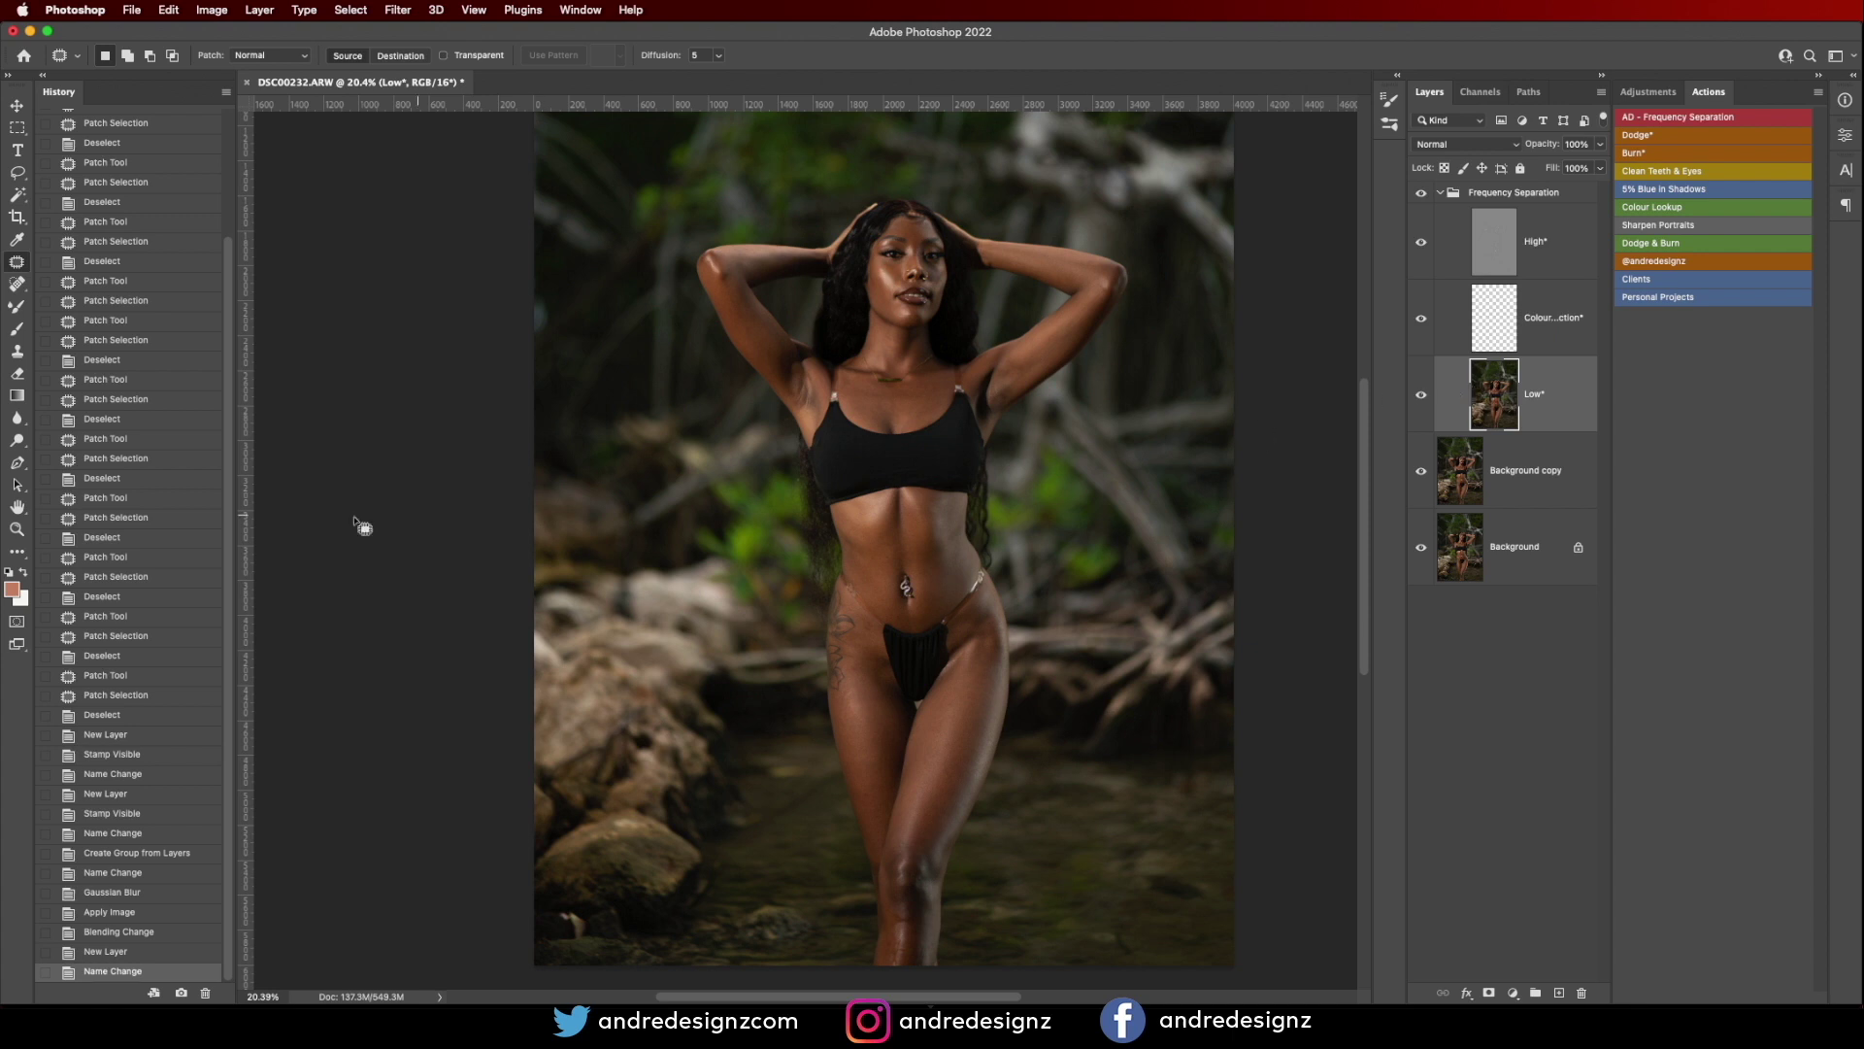
left_click(16, 311)
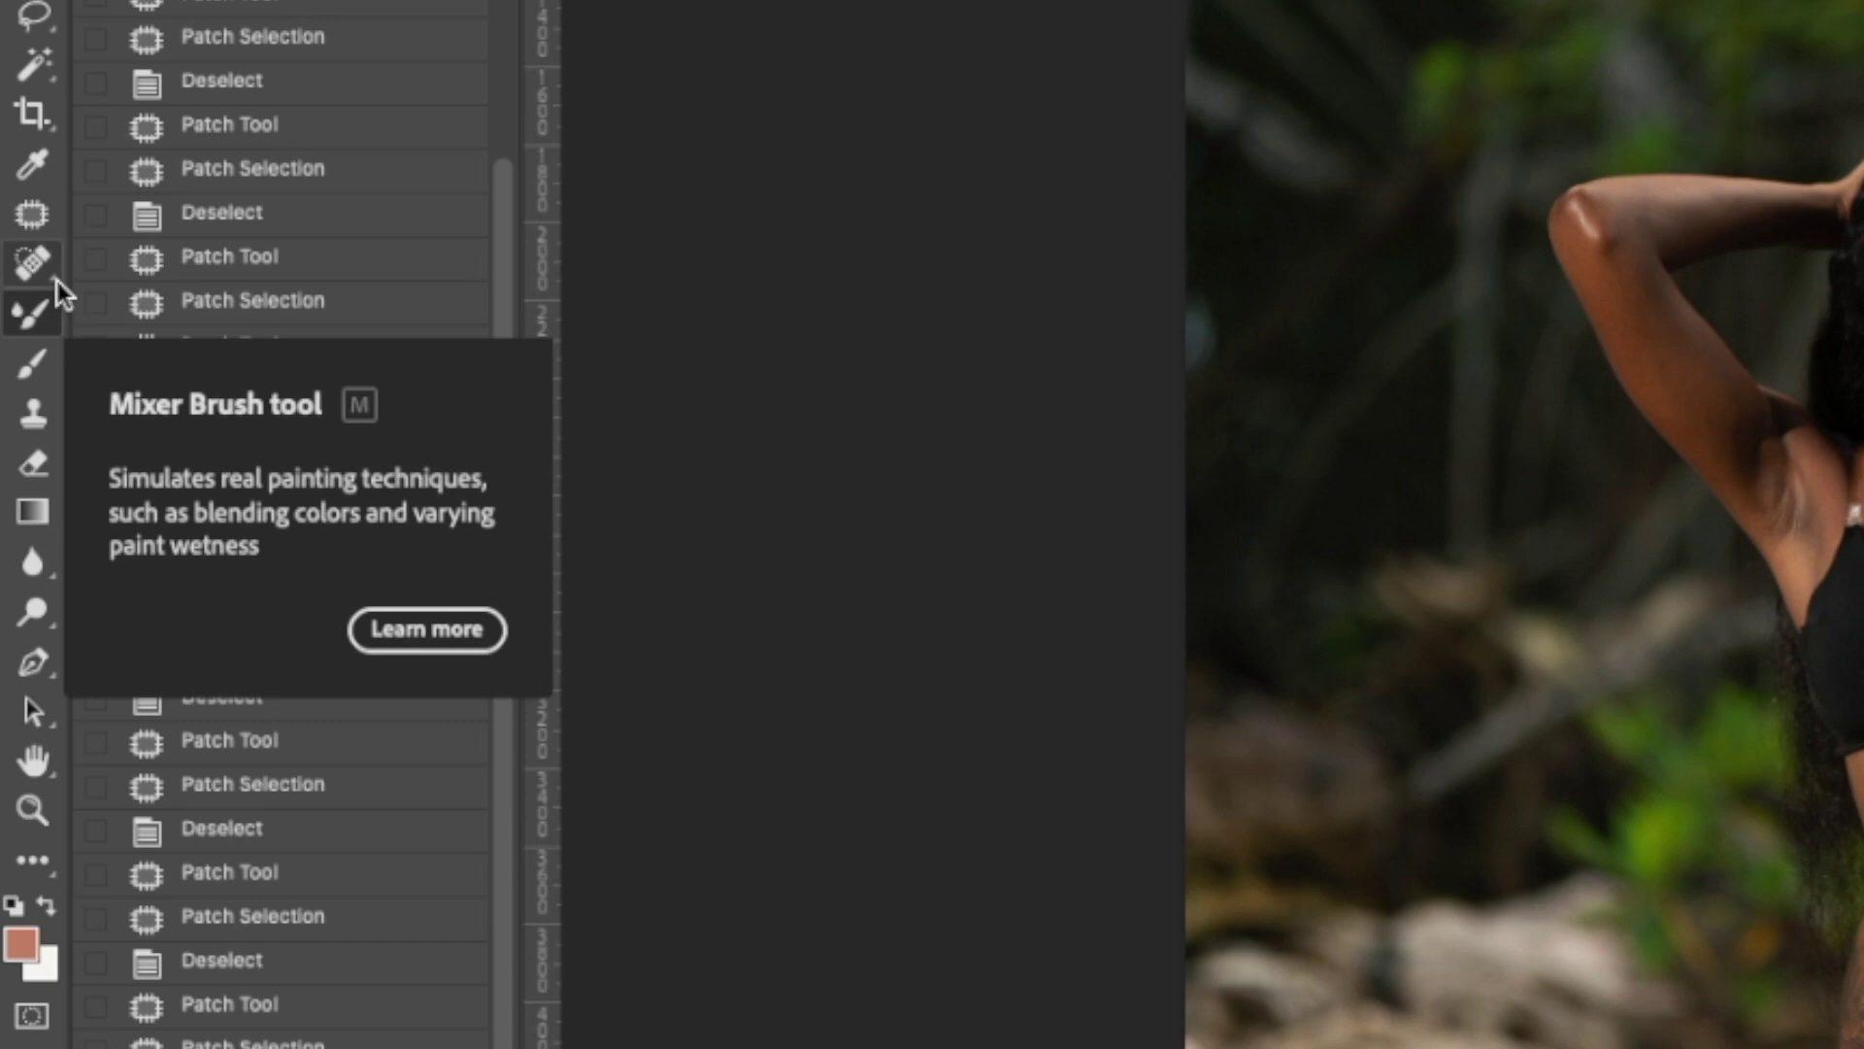
right_click(44, 277)
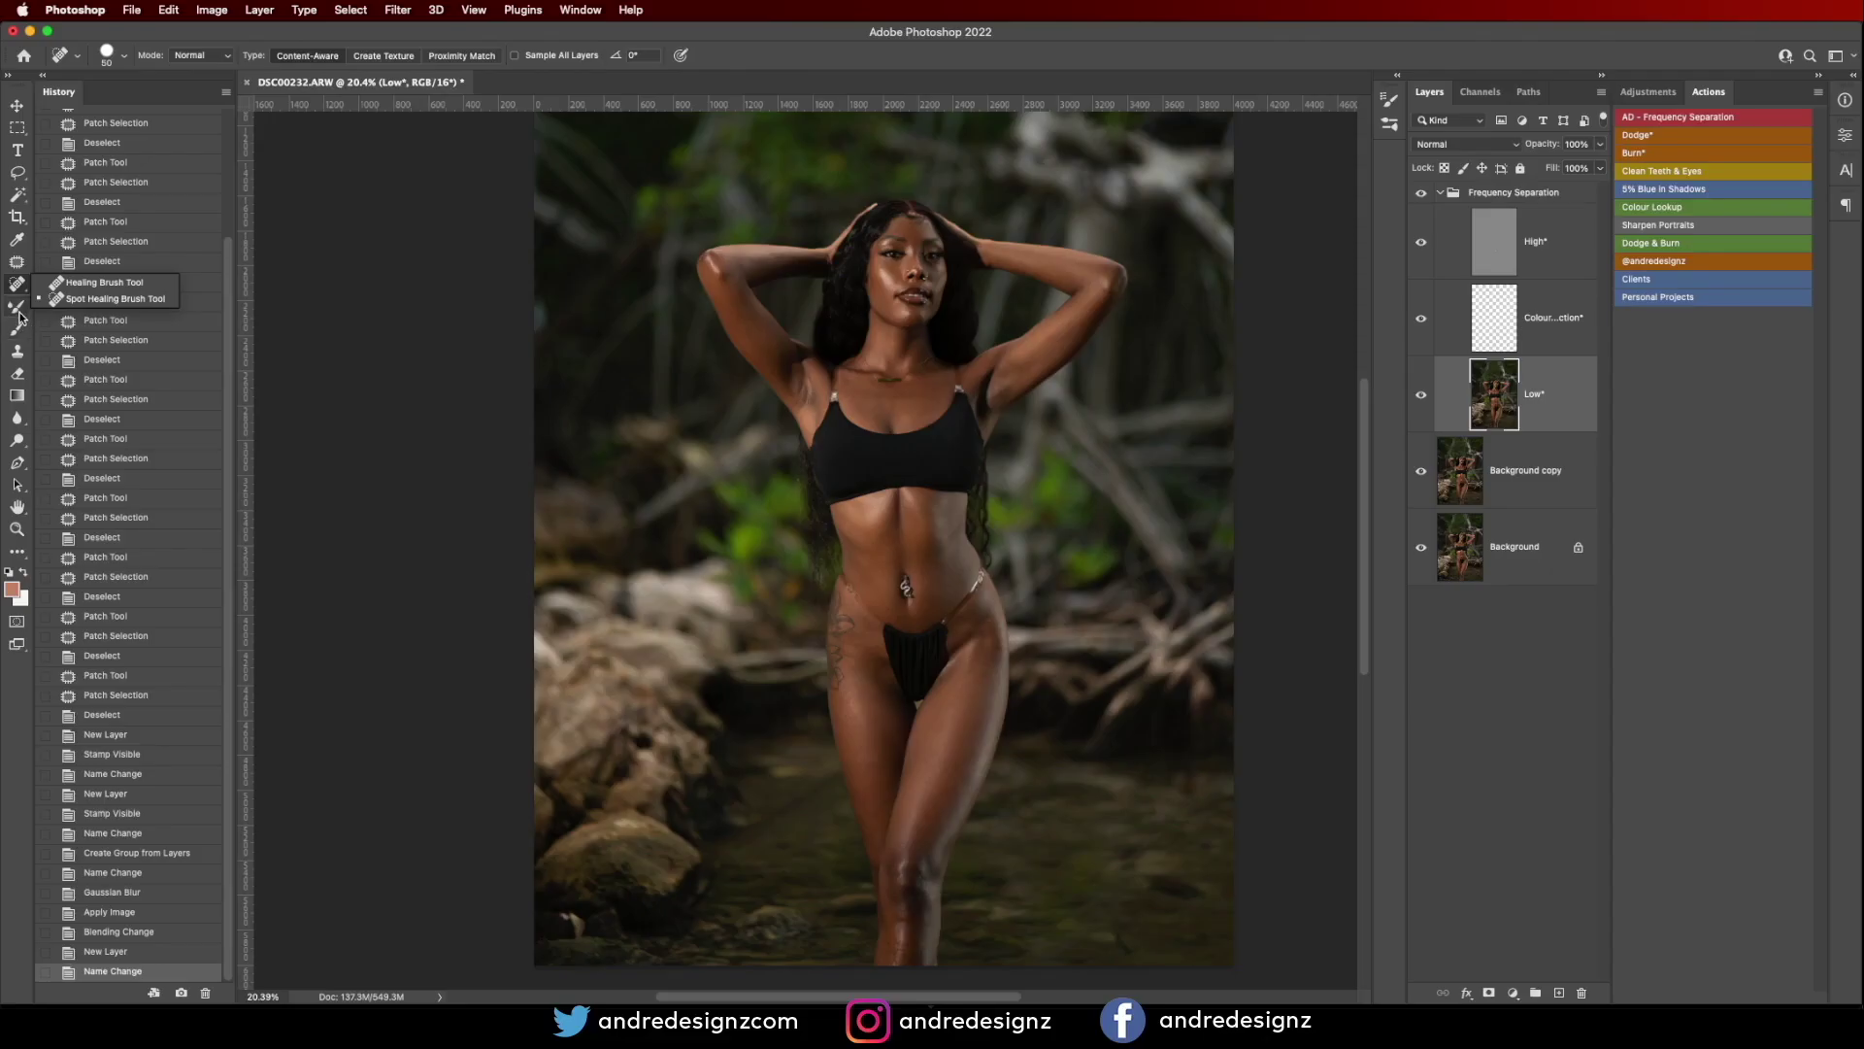
left_click(35, 313)
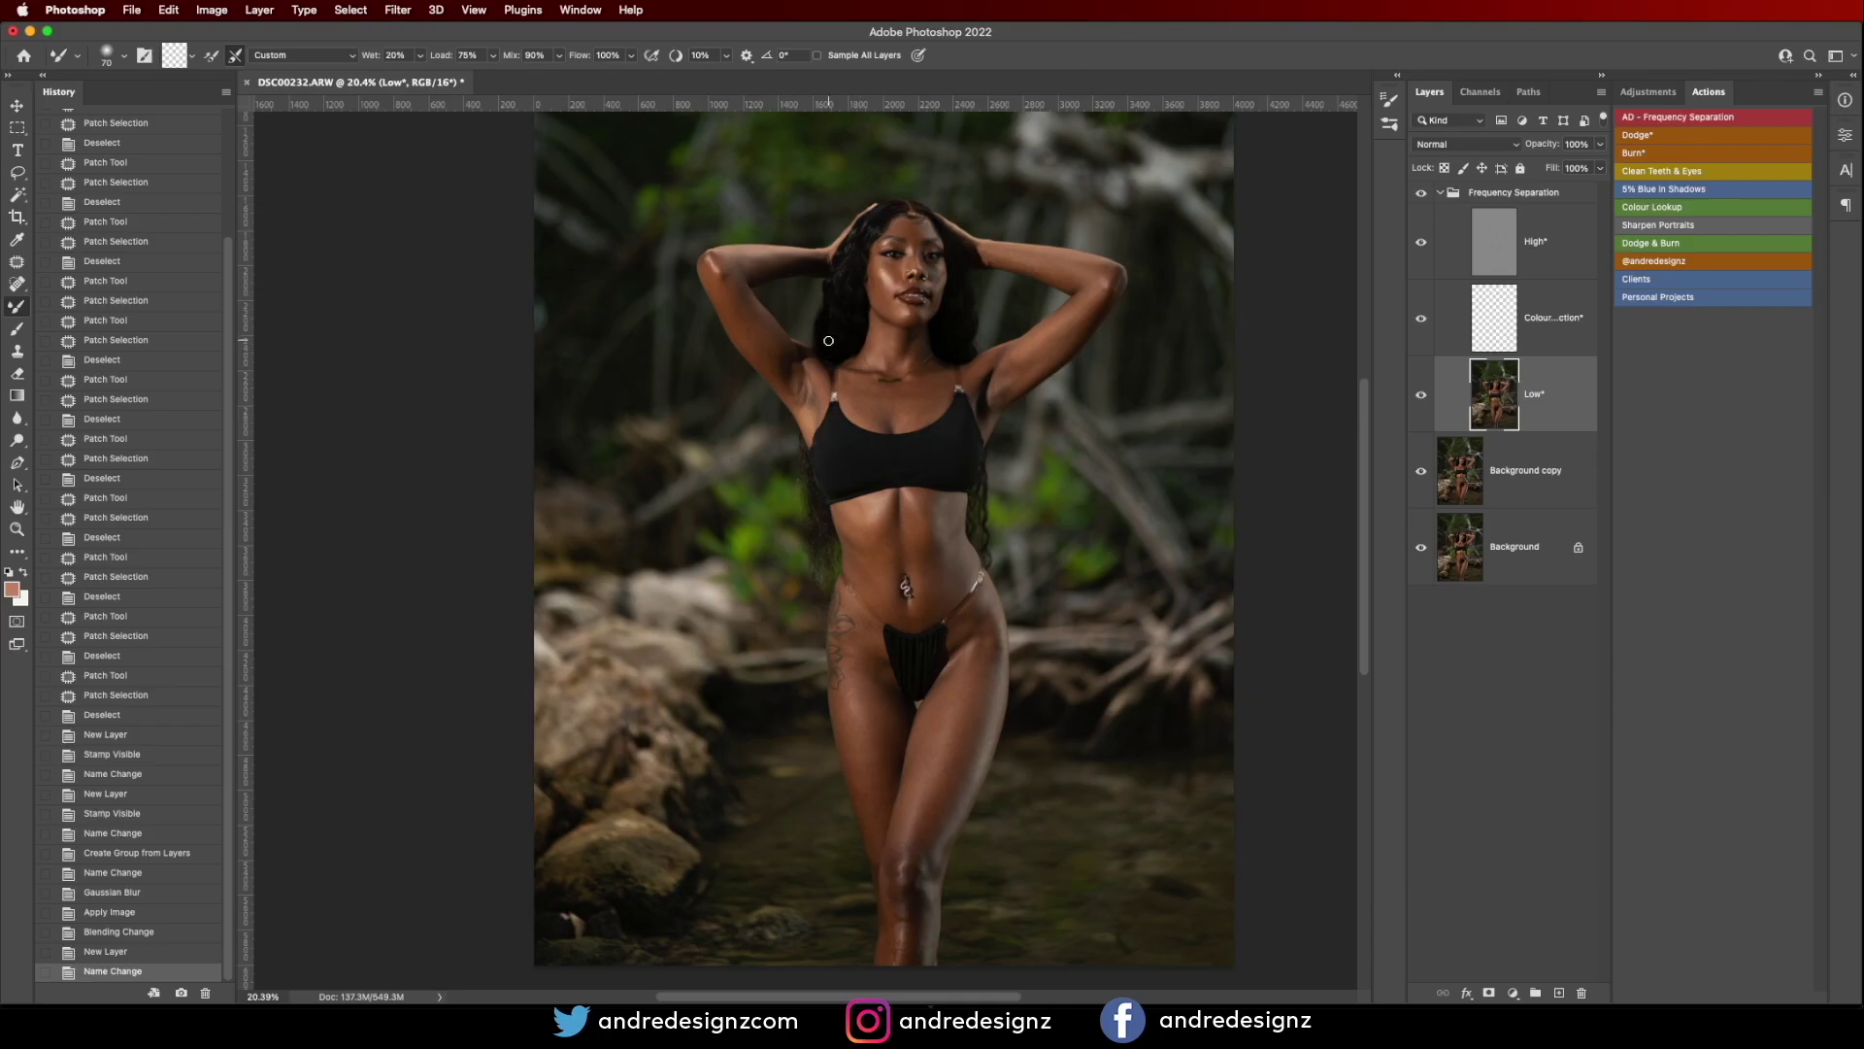
scroll(848, 388, "up", 5)
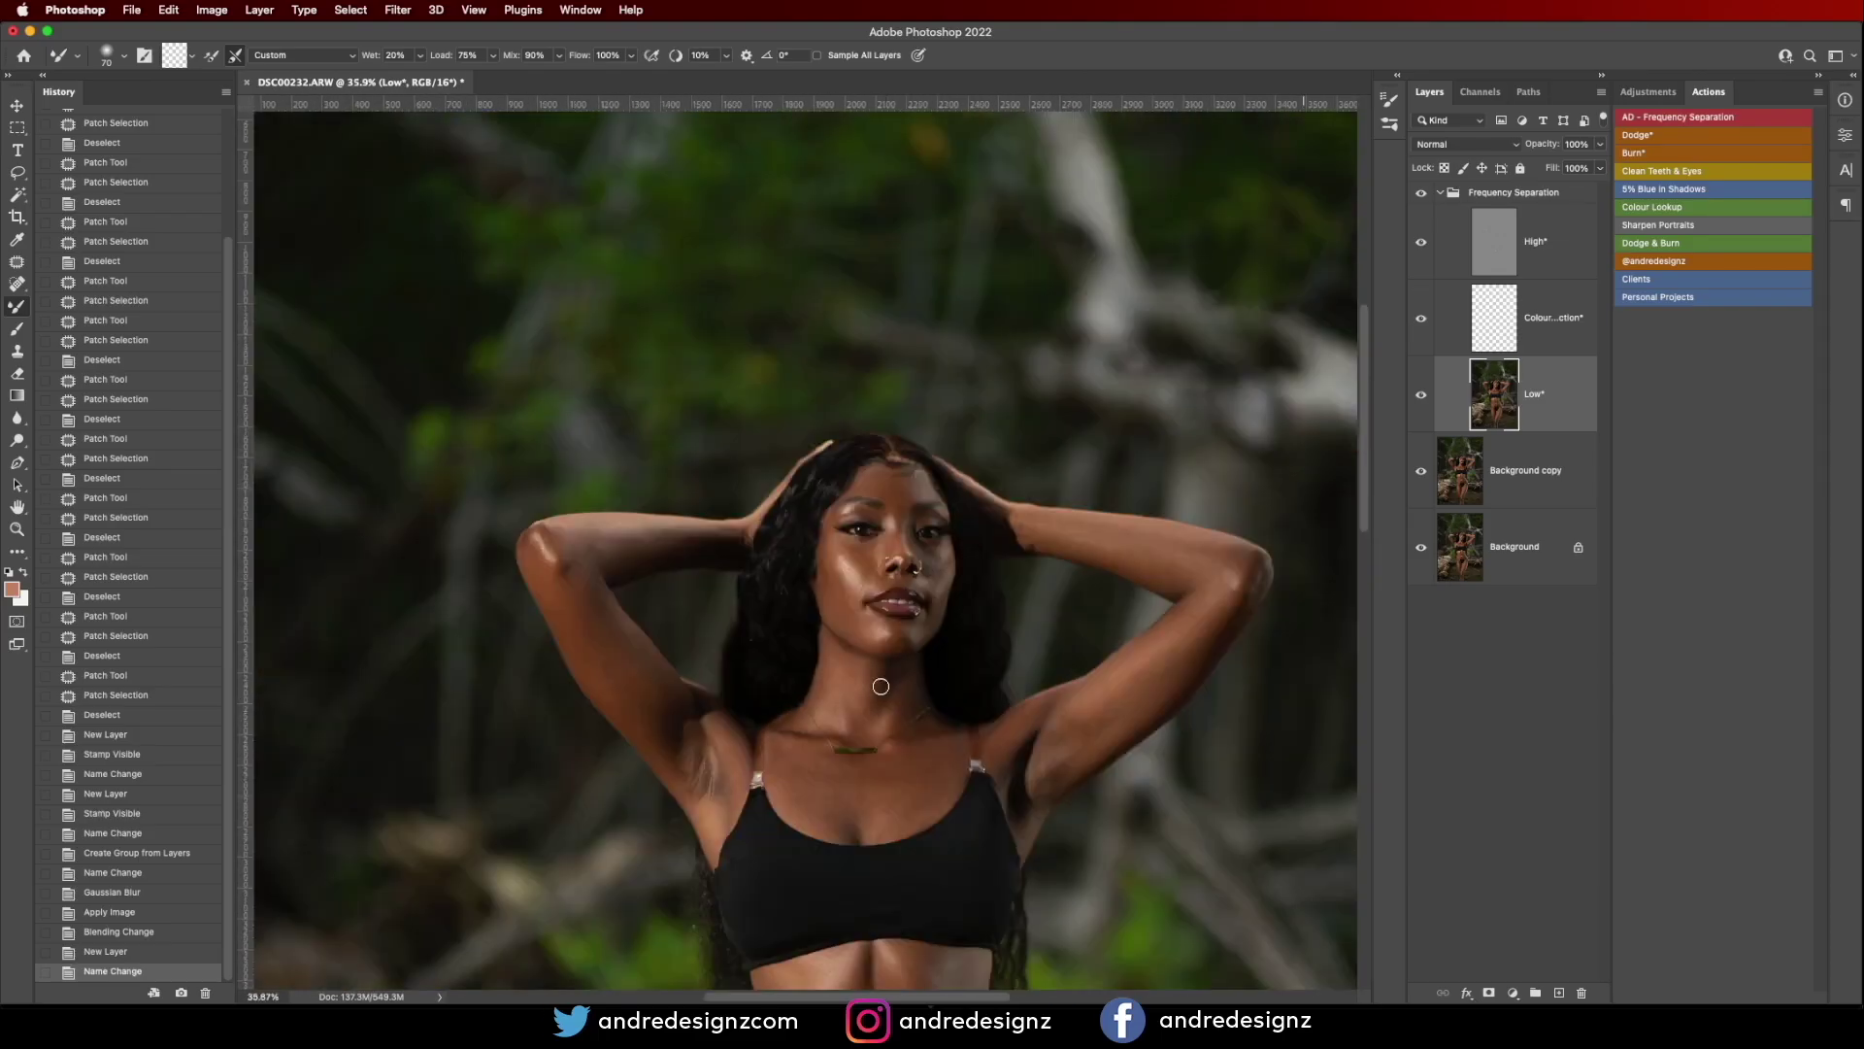
scroll(881, 685, "up", 1)
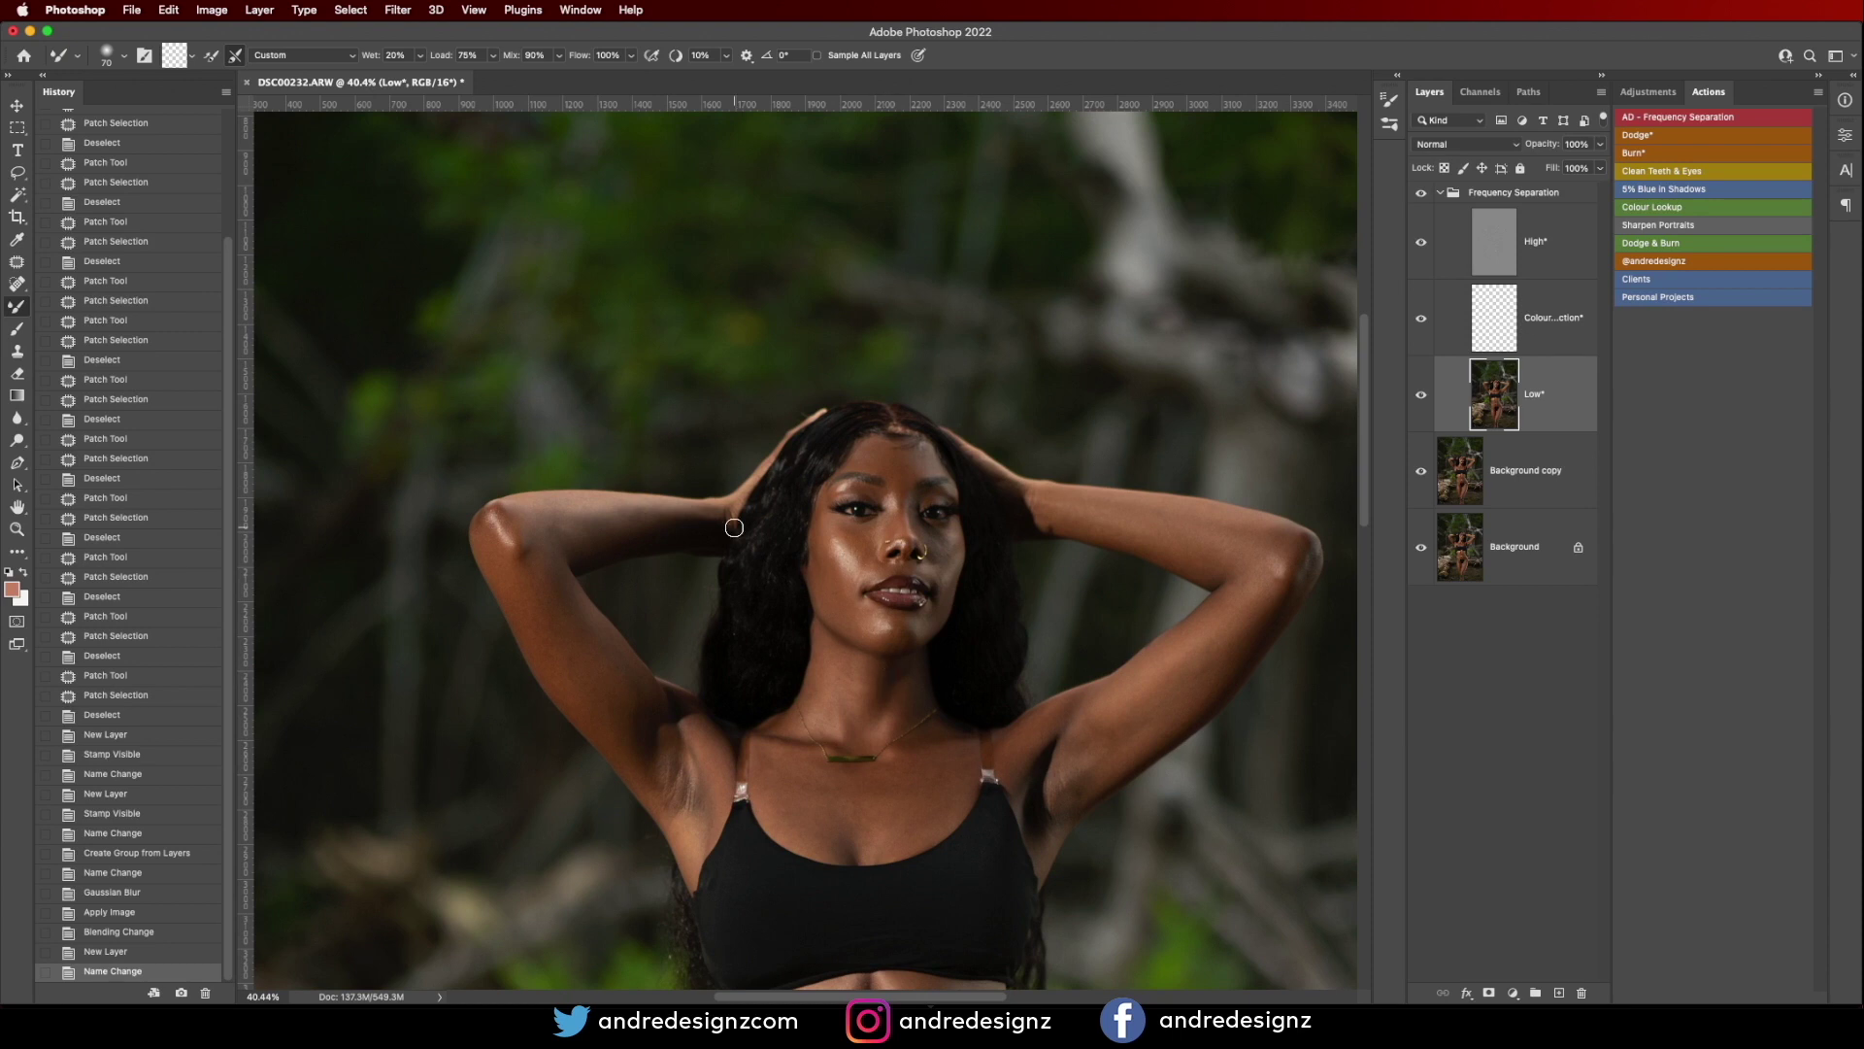
key("bracketright")
key("bracketright")
mouse_move(573, 527)
left_mouse_down()
mouse_move(662, 517)
mouse_move(560, 538)
mouse_move(640, 519)
mouse_move(573, 527)
left_mouse_up()
left_click_drag(532, 534, 545, 551)
mouse_move(563, 616)
left_mouse_down()
mouse_move(635, 711)
mouse_move(538, 600)
mouse_move(609, 737)
mouse_move(491, 518)
mouse_move(540, 609)
mouse_move(552, 525)
left_mouse_up()
left_click_drag(563, 528, 686, 525)
Blend the skin tones from the same upper arm into its armpit, using a smaller Mixer Brush for the underarm creases.
mouse_move(574, 657)
left_mouse_down()
mouse_move(693, 810)
mouse_move(666, 783)
mouse_move(691, 841)
left_mouse_up()
left_click_drag(657, 737, 696, 820)
key("bracketleft")
key("bracketleft")
mouse_move(679, 754)
left_mouse_down()
mouse_move(719, 743)
mouse_move(688, 798)
mouse_move(702, 738)
mouse_move(680, 782)
left_mouse_up()
mouse_move(685, 748)
left_mouse_down()
mouse_move(674, 792)
mouse_move(689, 845)
left_mouse_up()
mouse_move(684, 805)
left_mouse_down()
mouse_move(675, 827)
mouse_move(662, 799)
left_mouse_up()
left_click_drag(665, 802, 652, 760)
mouse_move(651, 760)
left_mouse_down()
mouse_move(649, 740)
mouse_move(641, 756)
left_mouse_up()
left_click_drag(652, 746, 637, 767)
mouse_move(636, 763)
left_mouse_down()
mouse_move(661, 723)
mouse_move(723, 748)
mouse_move(692, 837)
mouse_move(703, 747)
mouse_move(672, 791)
mouse_move(659, 745)
mouse_move(699, 765)
mouse_move(698, 738)
mouse_move(668, 753)
mouse_move(609, 725)
mouse_move(636, 763)
left_mouse_up()
Smooth the same upper arm from elbow to shoulder with the Mixer Brush enlarged to 125 px.
key("bracketright")
key("bracketright")
left_click_drag(556, 648, 592, 699)
left_click_drag(516, 574, 601, 696)
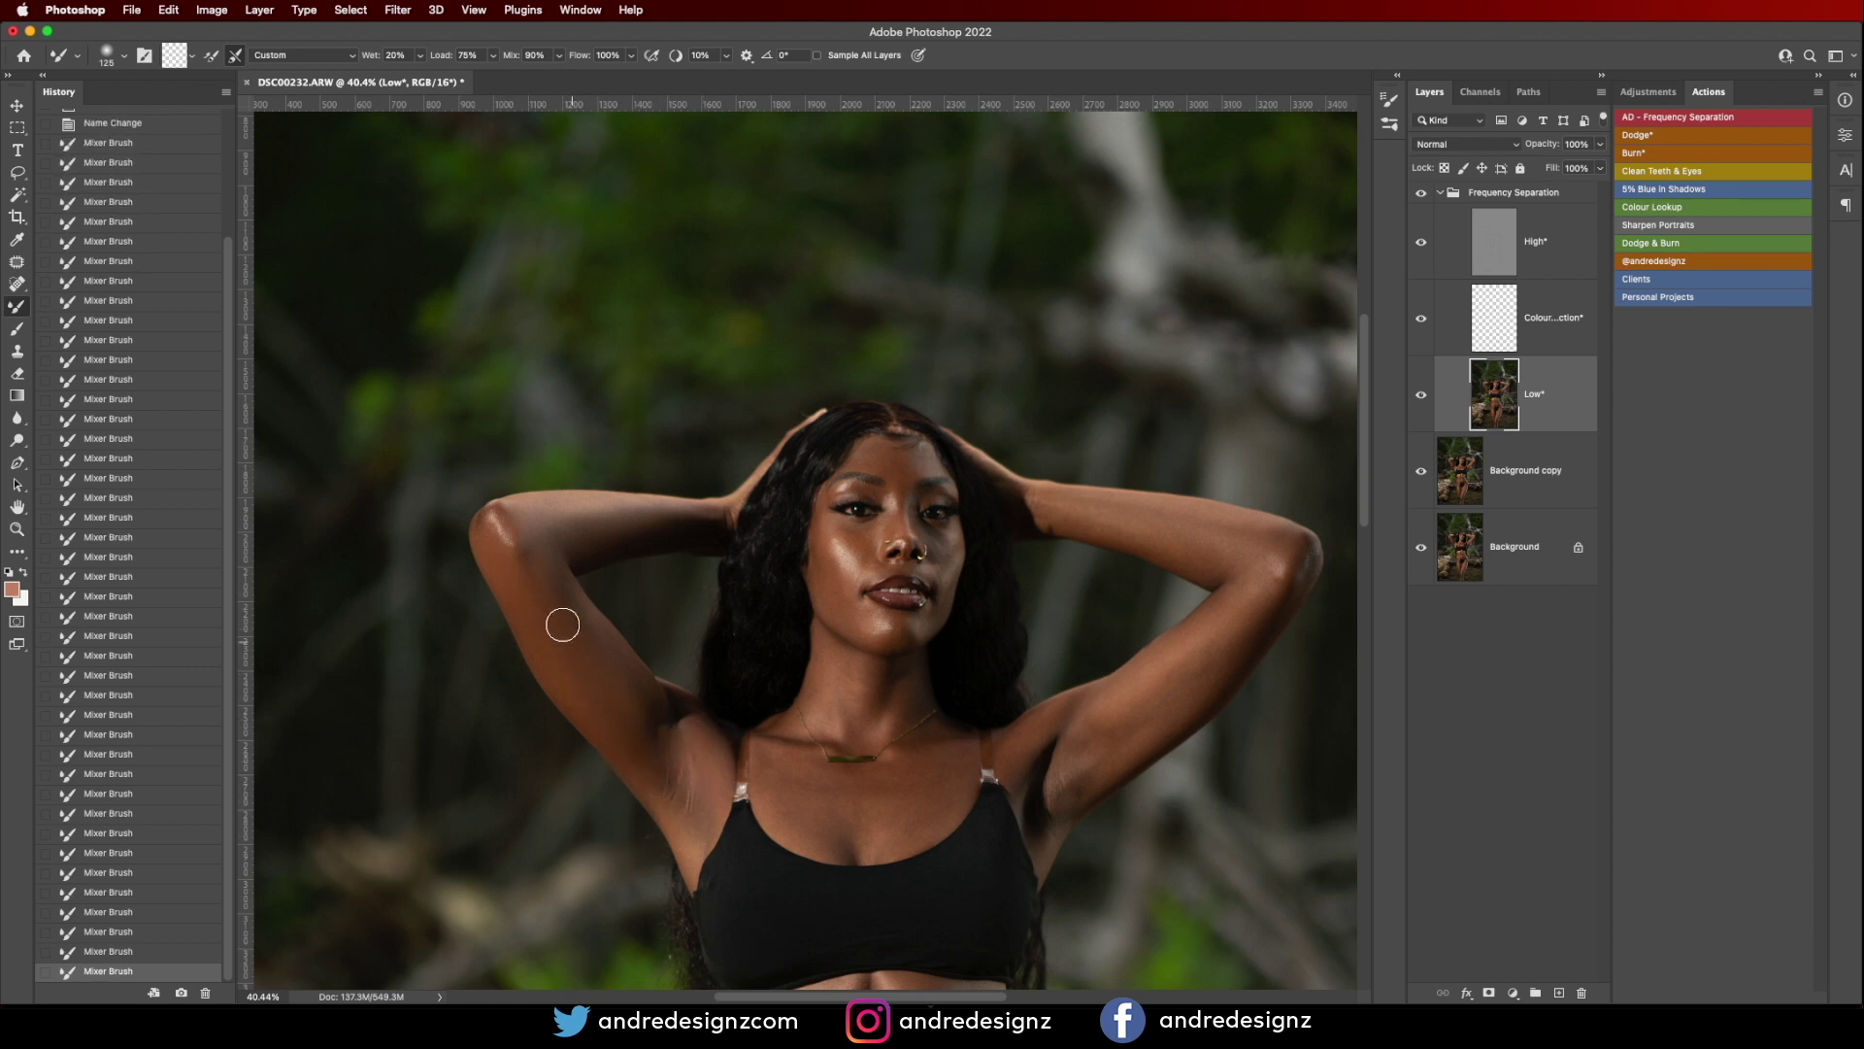
left_click_drag(555, 590, 612, 691)
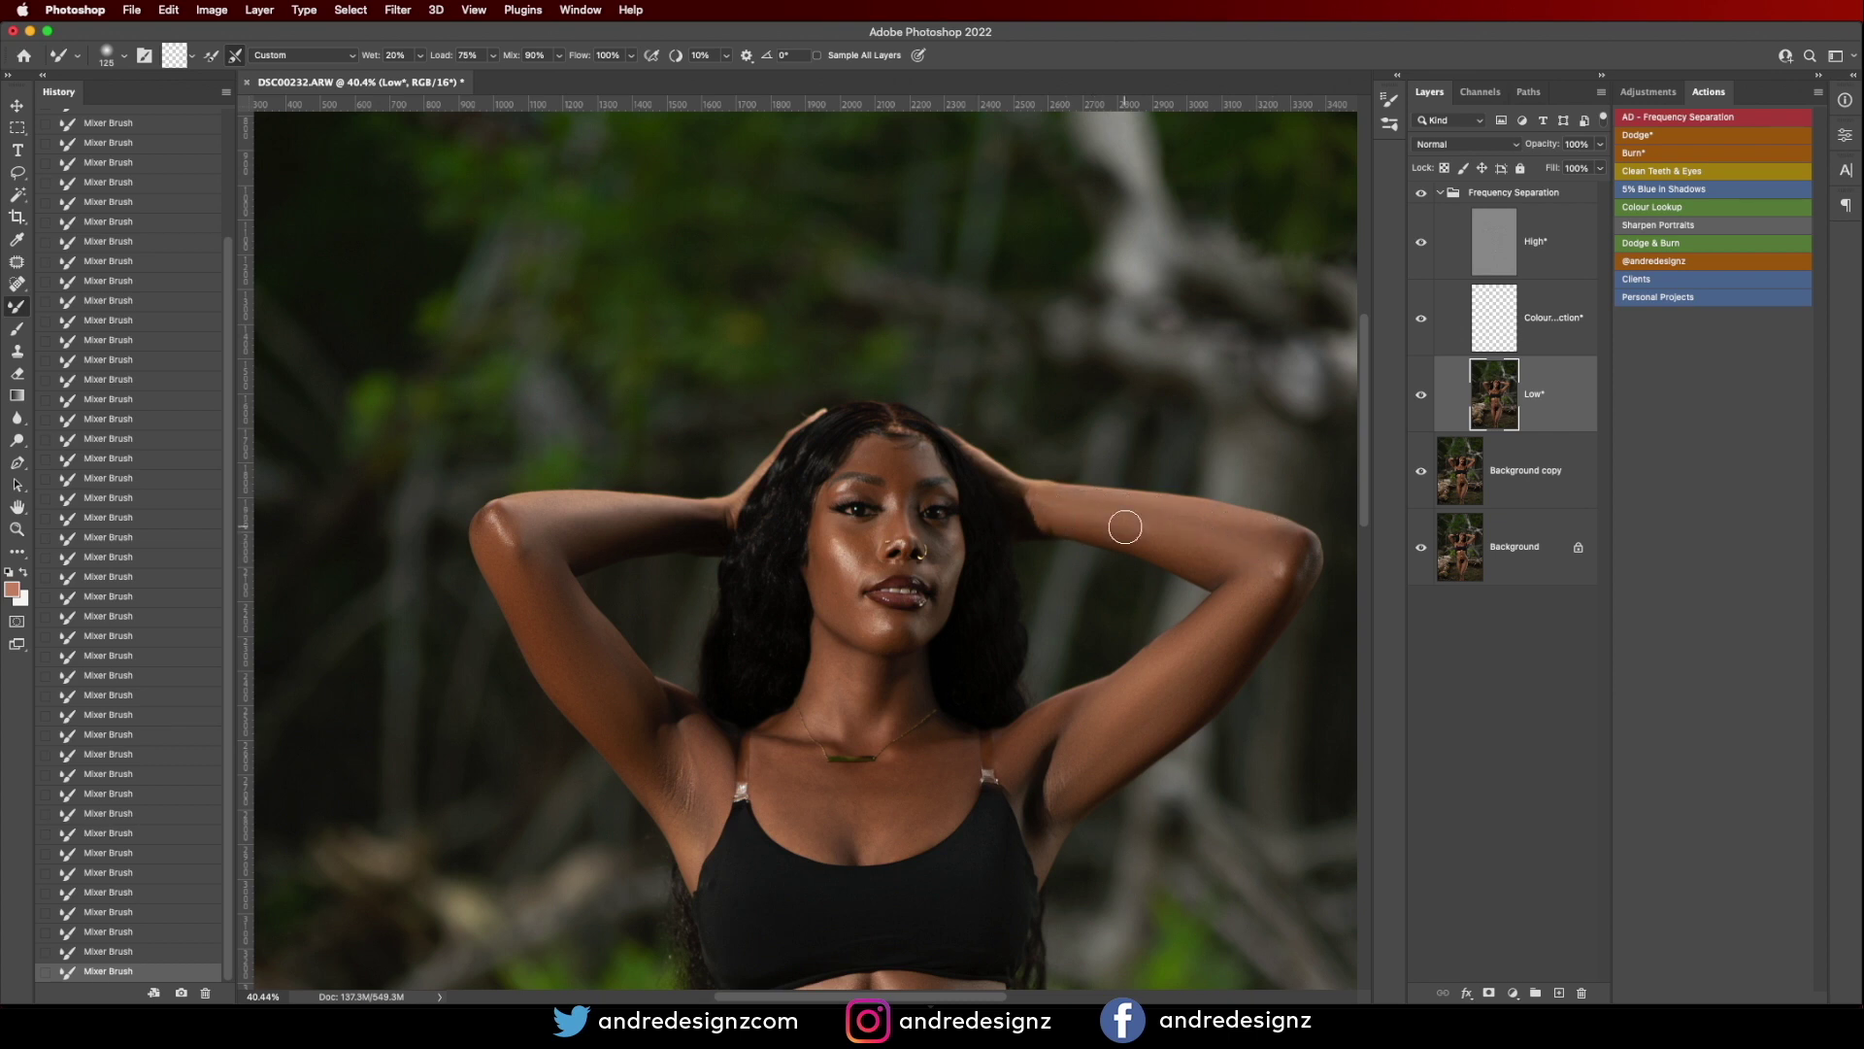
Blend the skin tones at the opposite underarm and compare the result with the Frequency Separation group hidden and shown.
mouse_move(1039, 753)
left_mouse_down()
mouse_move(1023, 745)
mouse_move(1089, 704)
mouse_move(1006, 745)
mouse_move(1041, 767)
left_mouse_up()
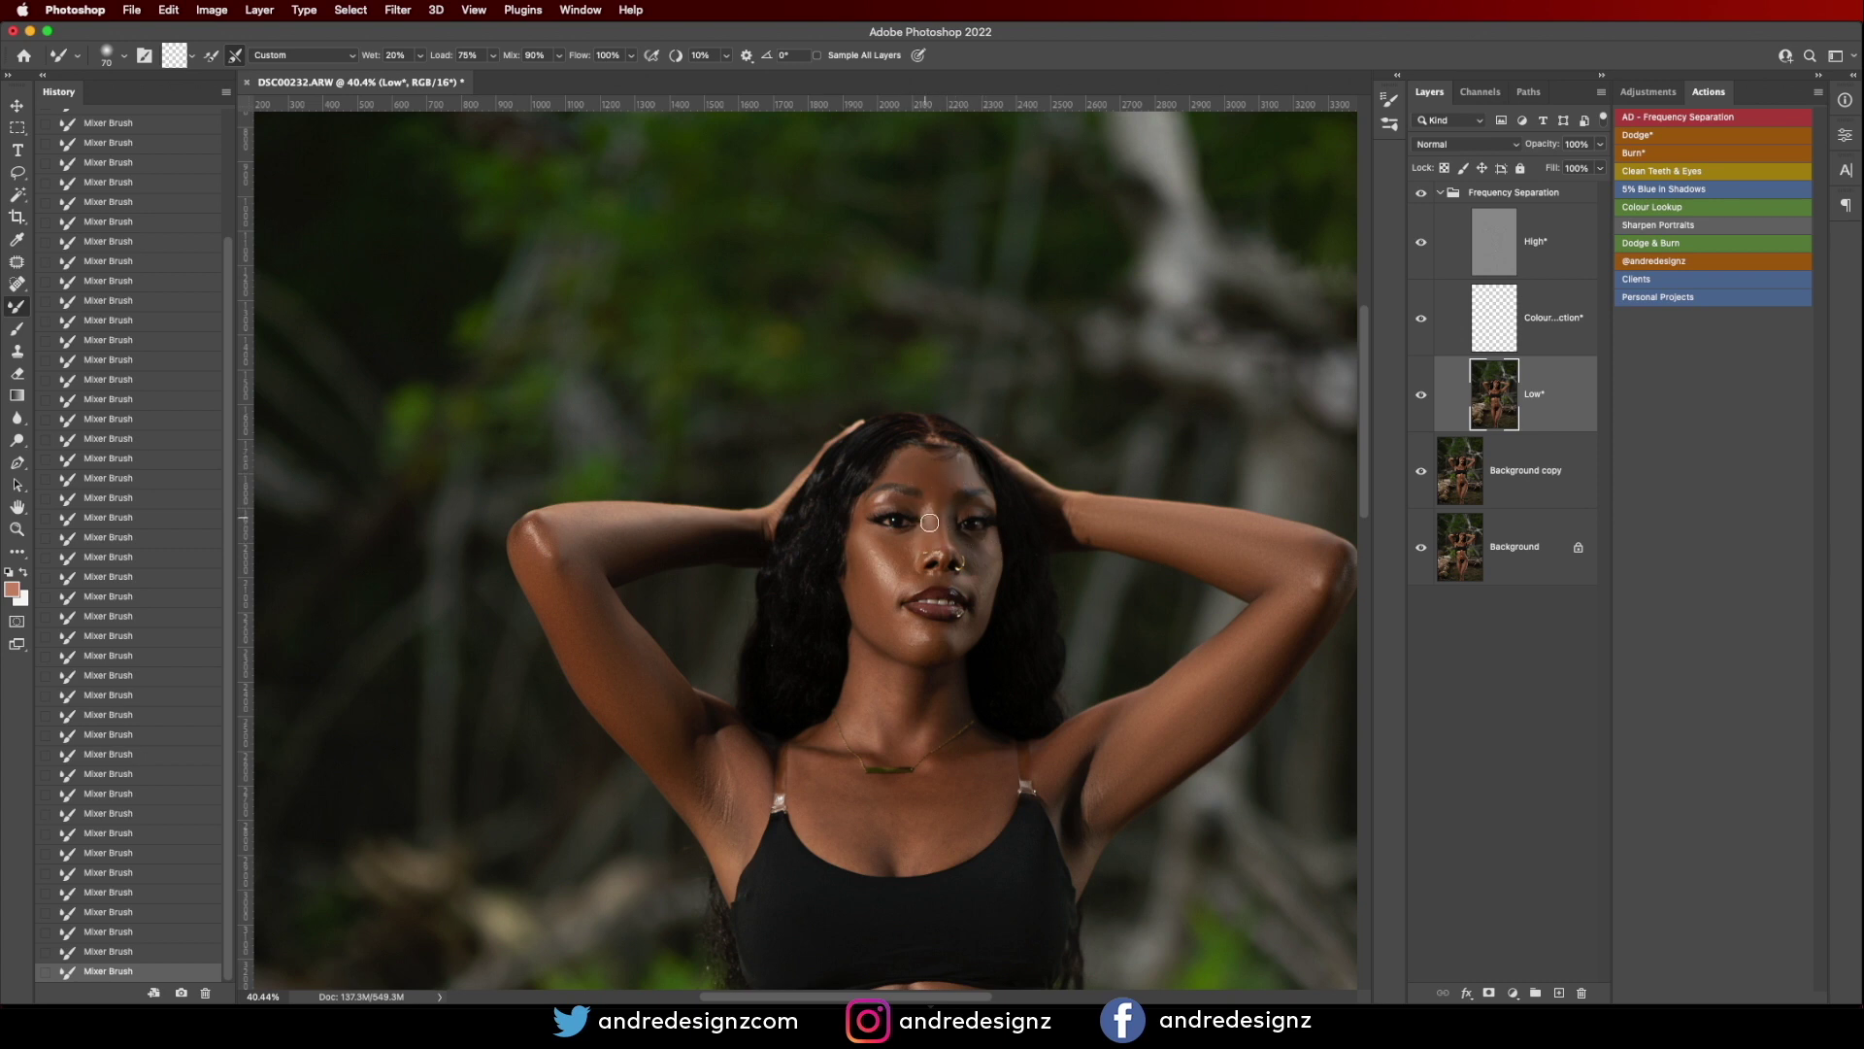
left_click_drag(900, 780, 914, 482)
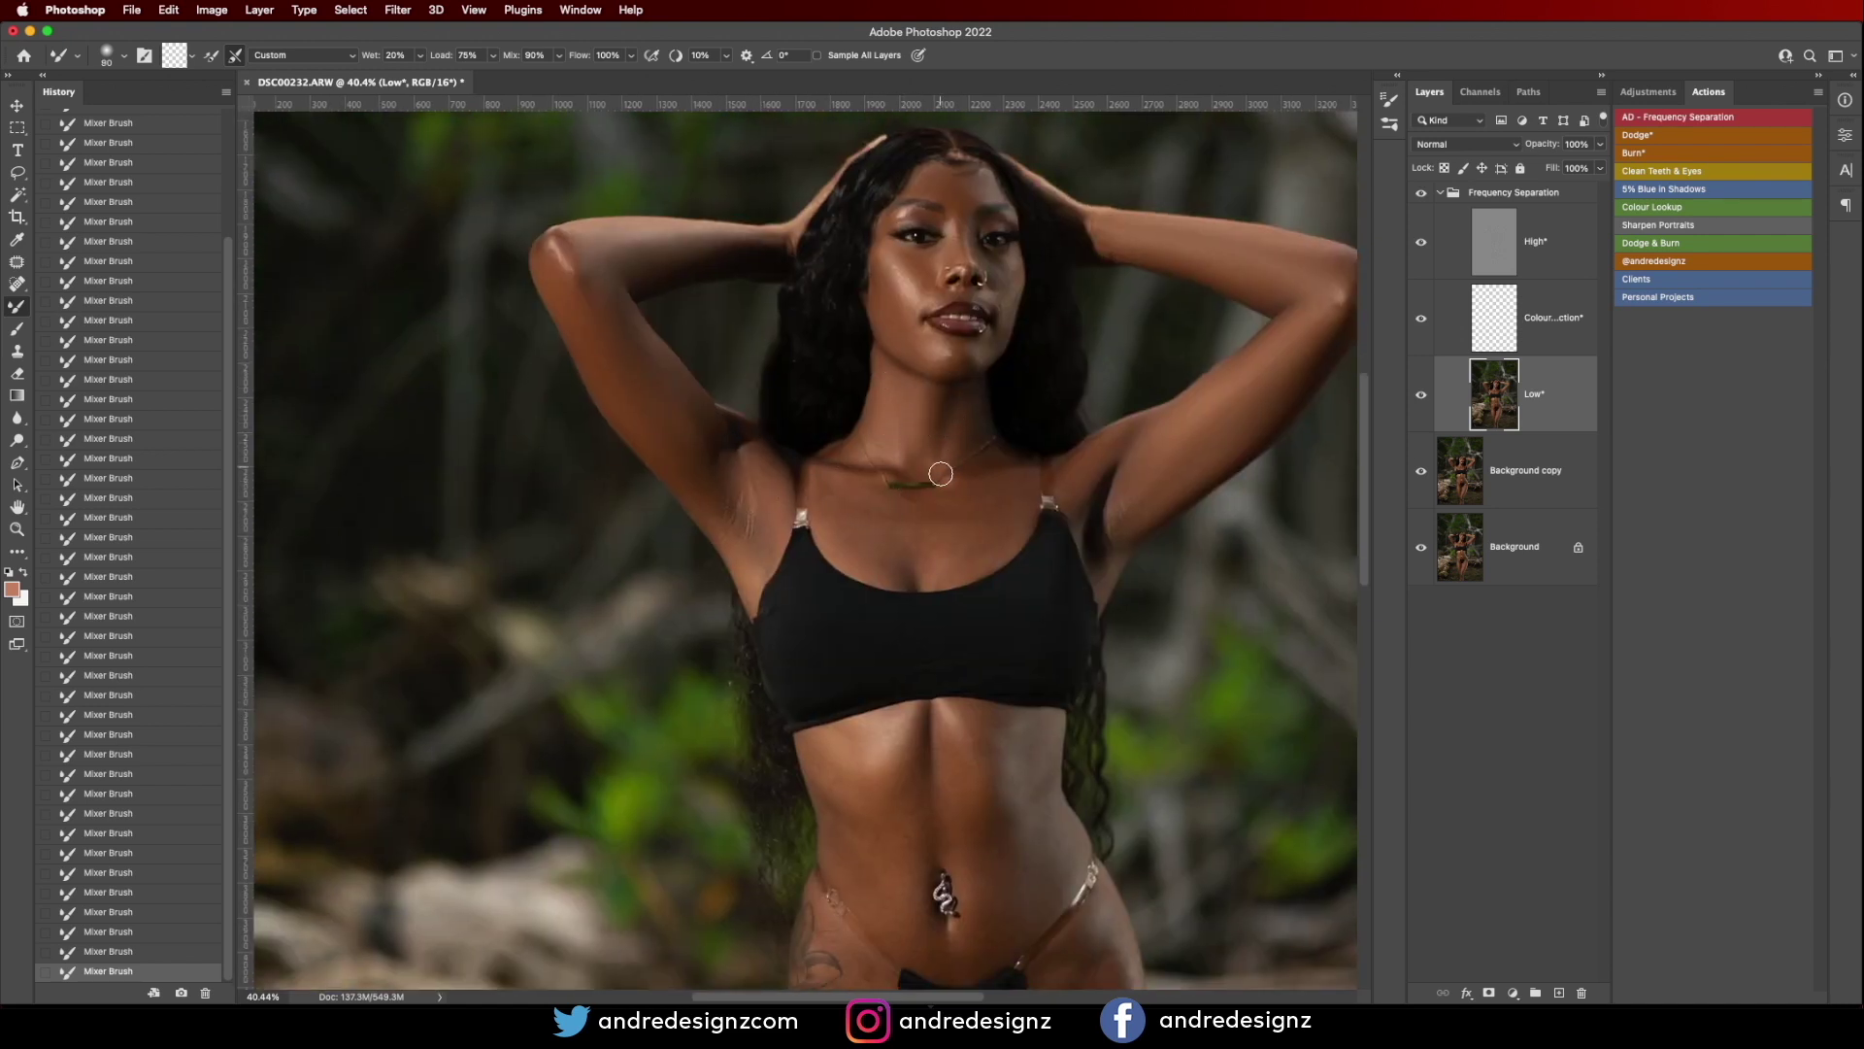
key("bracketright")
key("bracketright")
left_click(1420, 195)
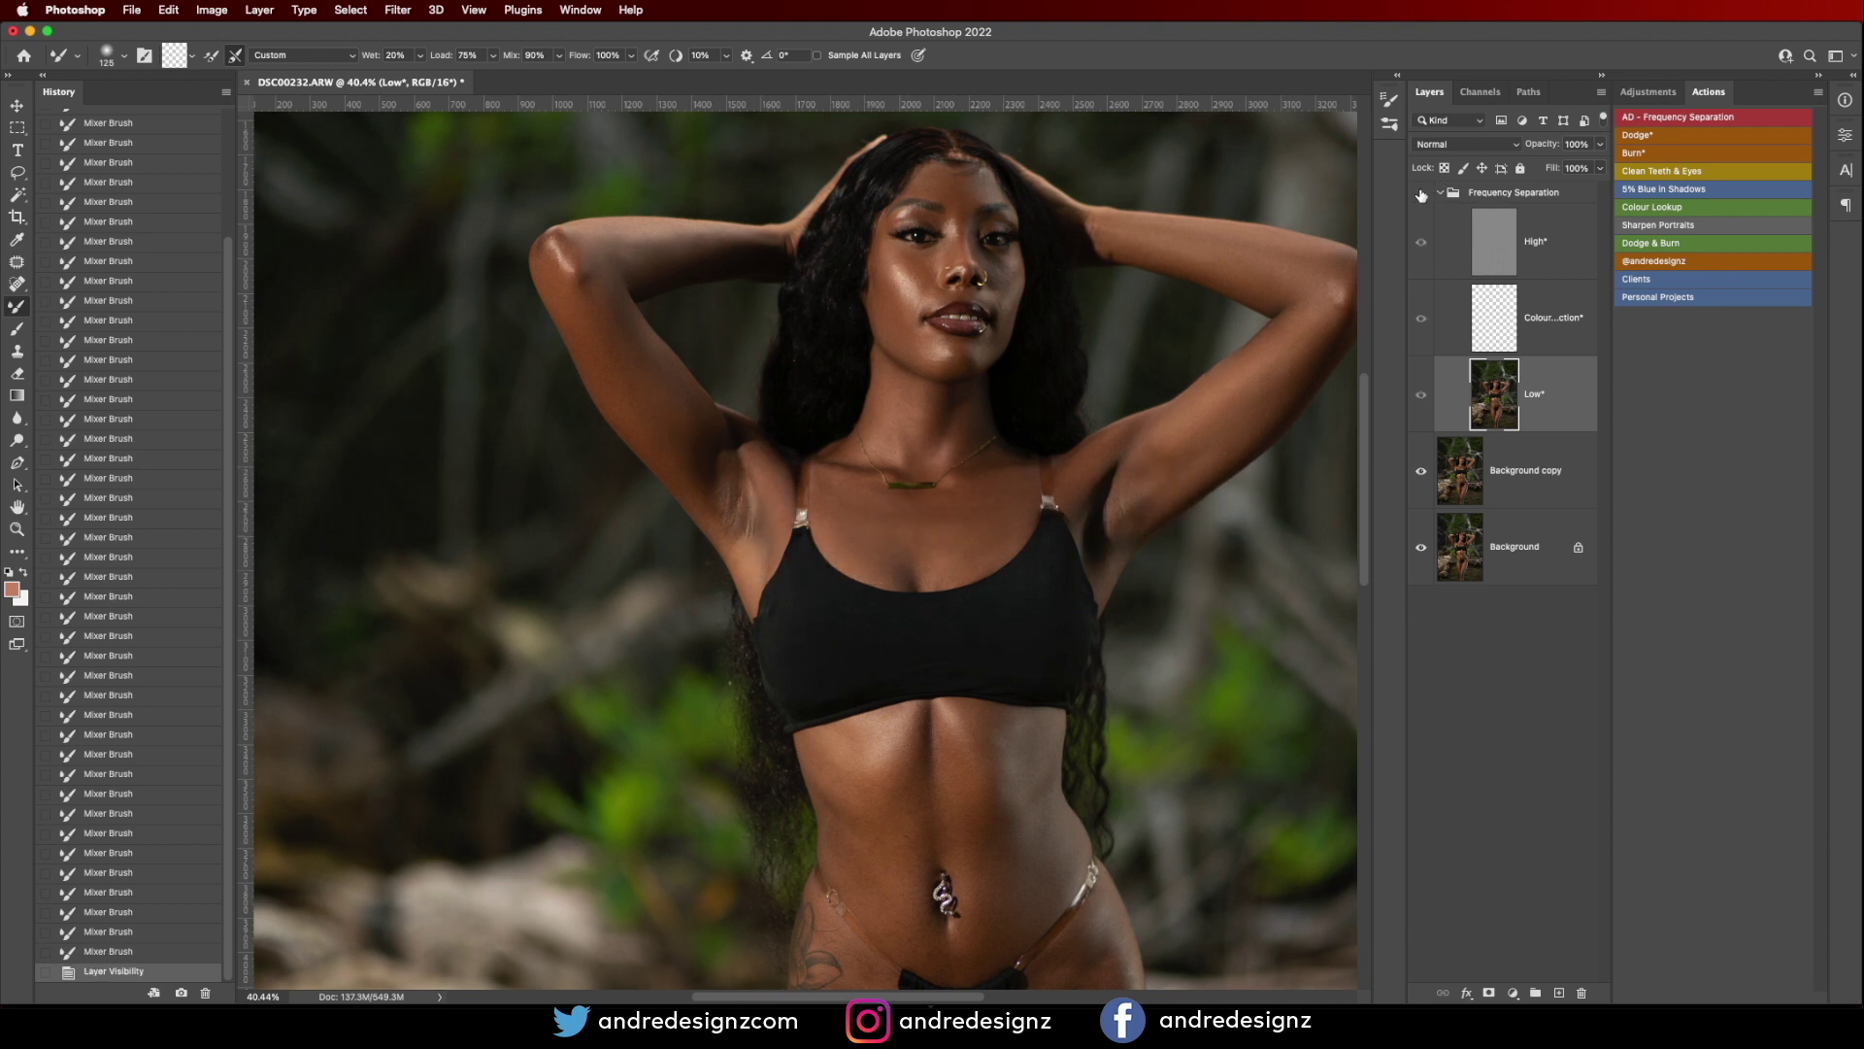
left_click(1420, 196)
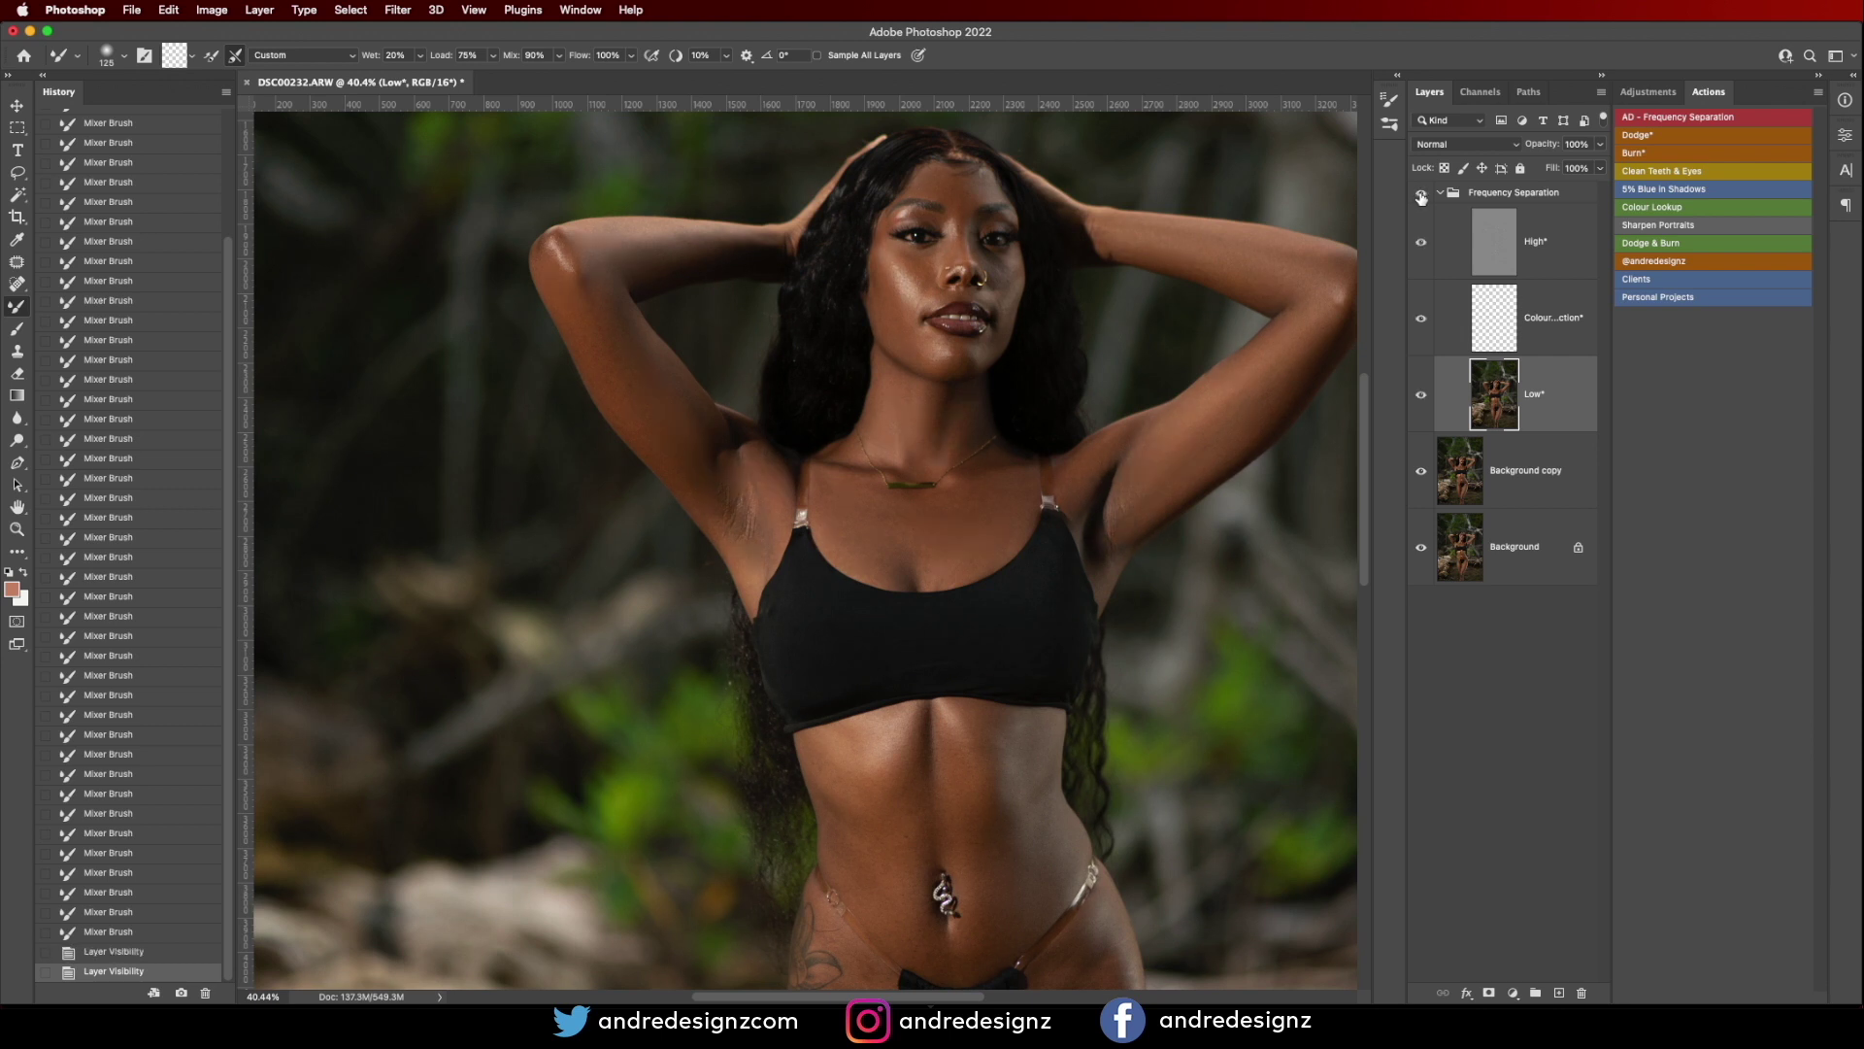
Blend the opposite upper arm and the midriff with the 125 px Mixer Brush and check them against the unretouched layers.
mouse_move(1321, 289)
left_mouse_down()
mouse_move(1161, 250)
mouse_move(1312, 315)
mouse_move(1180, 463)
left_mouse_up()
key("space")
mouse_move(932, 670)
left_mouse_down()
mouse_move(958, 451)
mouse_move(865, 522)
mouse_move(889, 571)
mouse_move(856, 562)
mouse_move(880, 652)
mouse_move(949, 714)
mouse_move(932, 670)
mouse_move(957, 529)
mouse_move(930, 590)
mouse_move(967, 573)
mouse_move(1004, 636)
mouse_move(987, 587)
mouse_move(1063, 530)
mouse_move(1050, 598)
mouse_move(1023, 570)
mouse_move(1021, 638)
mouse_move(1005, 513)
mouse_move(1025, 521)
mouse_move(1044, 625)
mouse_move(1021, 713)
mouse_move(1073, 659)
mouse_move(1045, 637)
mouse_move(907, 628)
mouse_move(901, 644)
mouse_move(873, 624)
mouse_move(878, 641)
mouse_move(854, 534)
left_mouse_up()
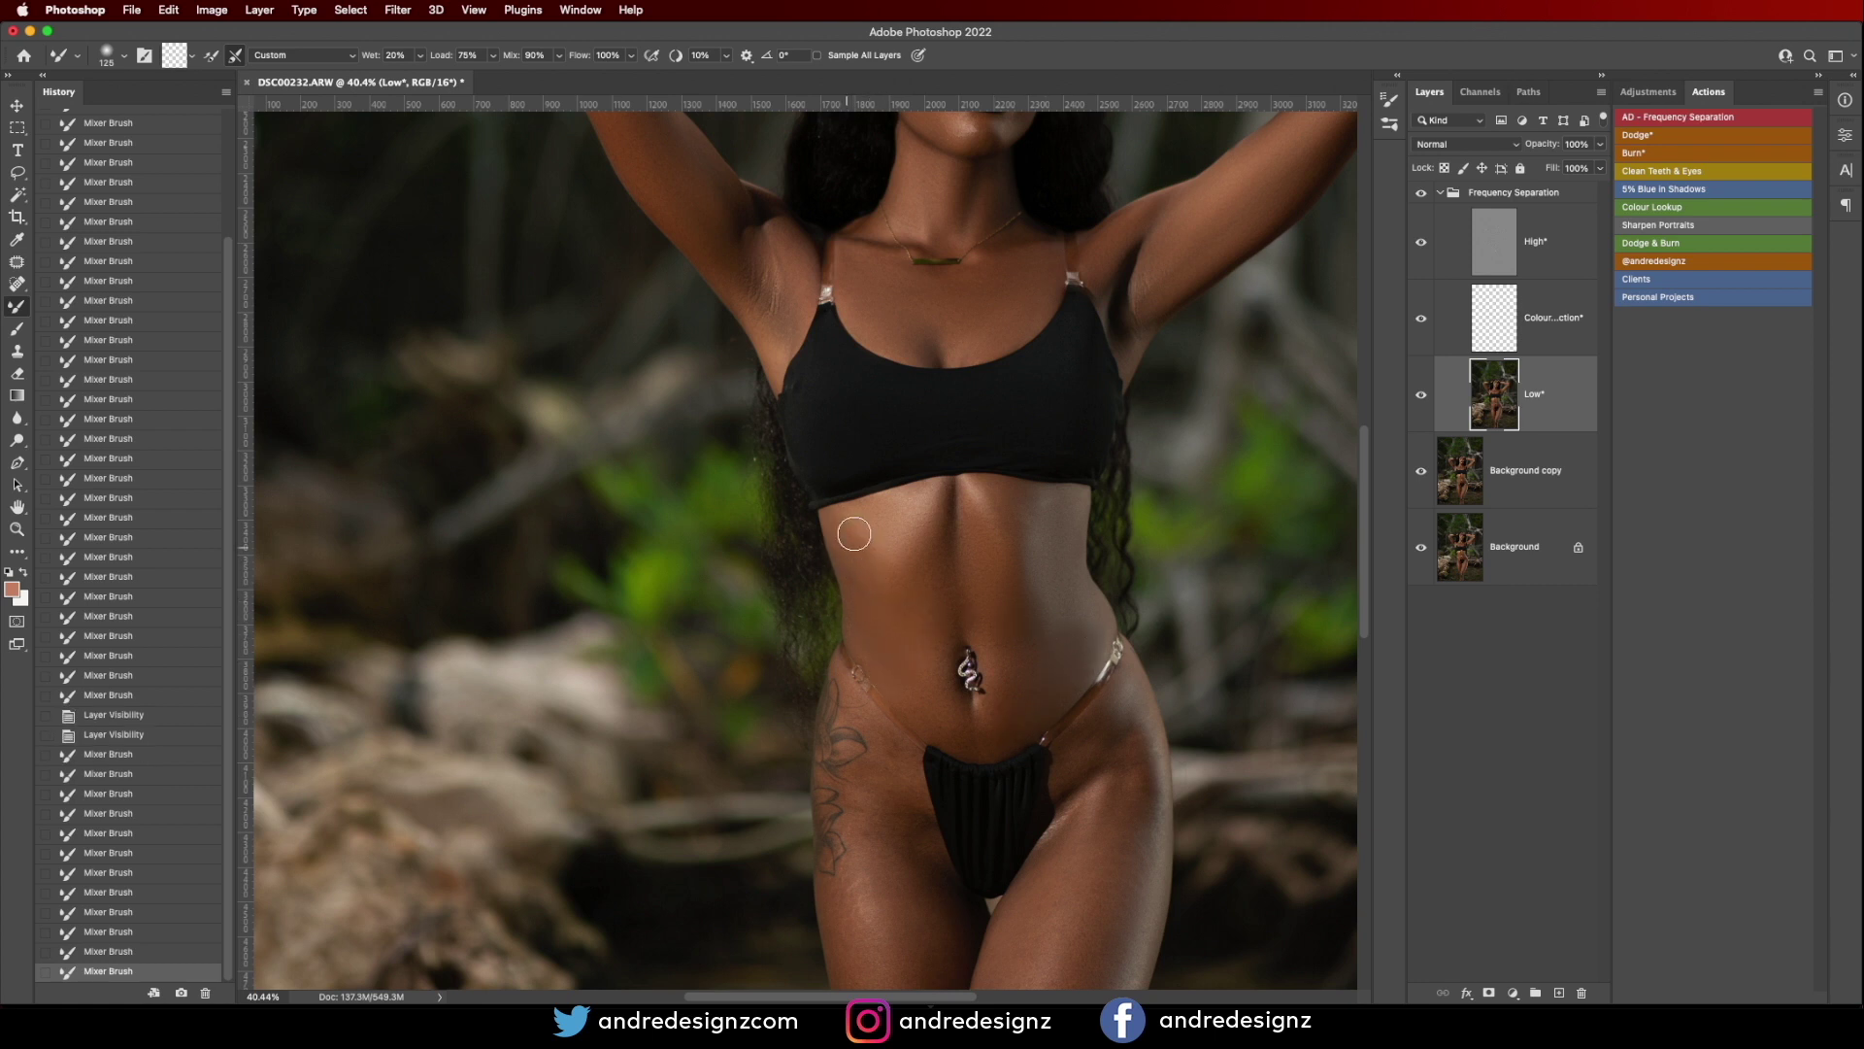
left_click(1421, 194)
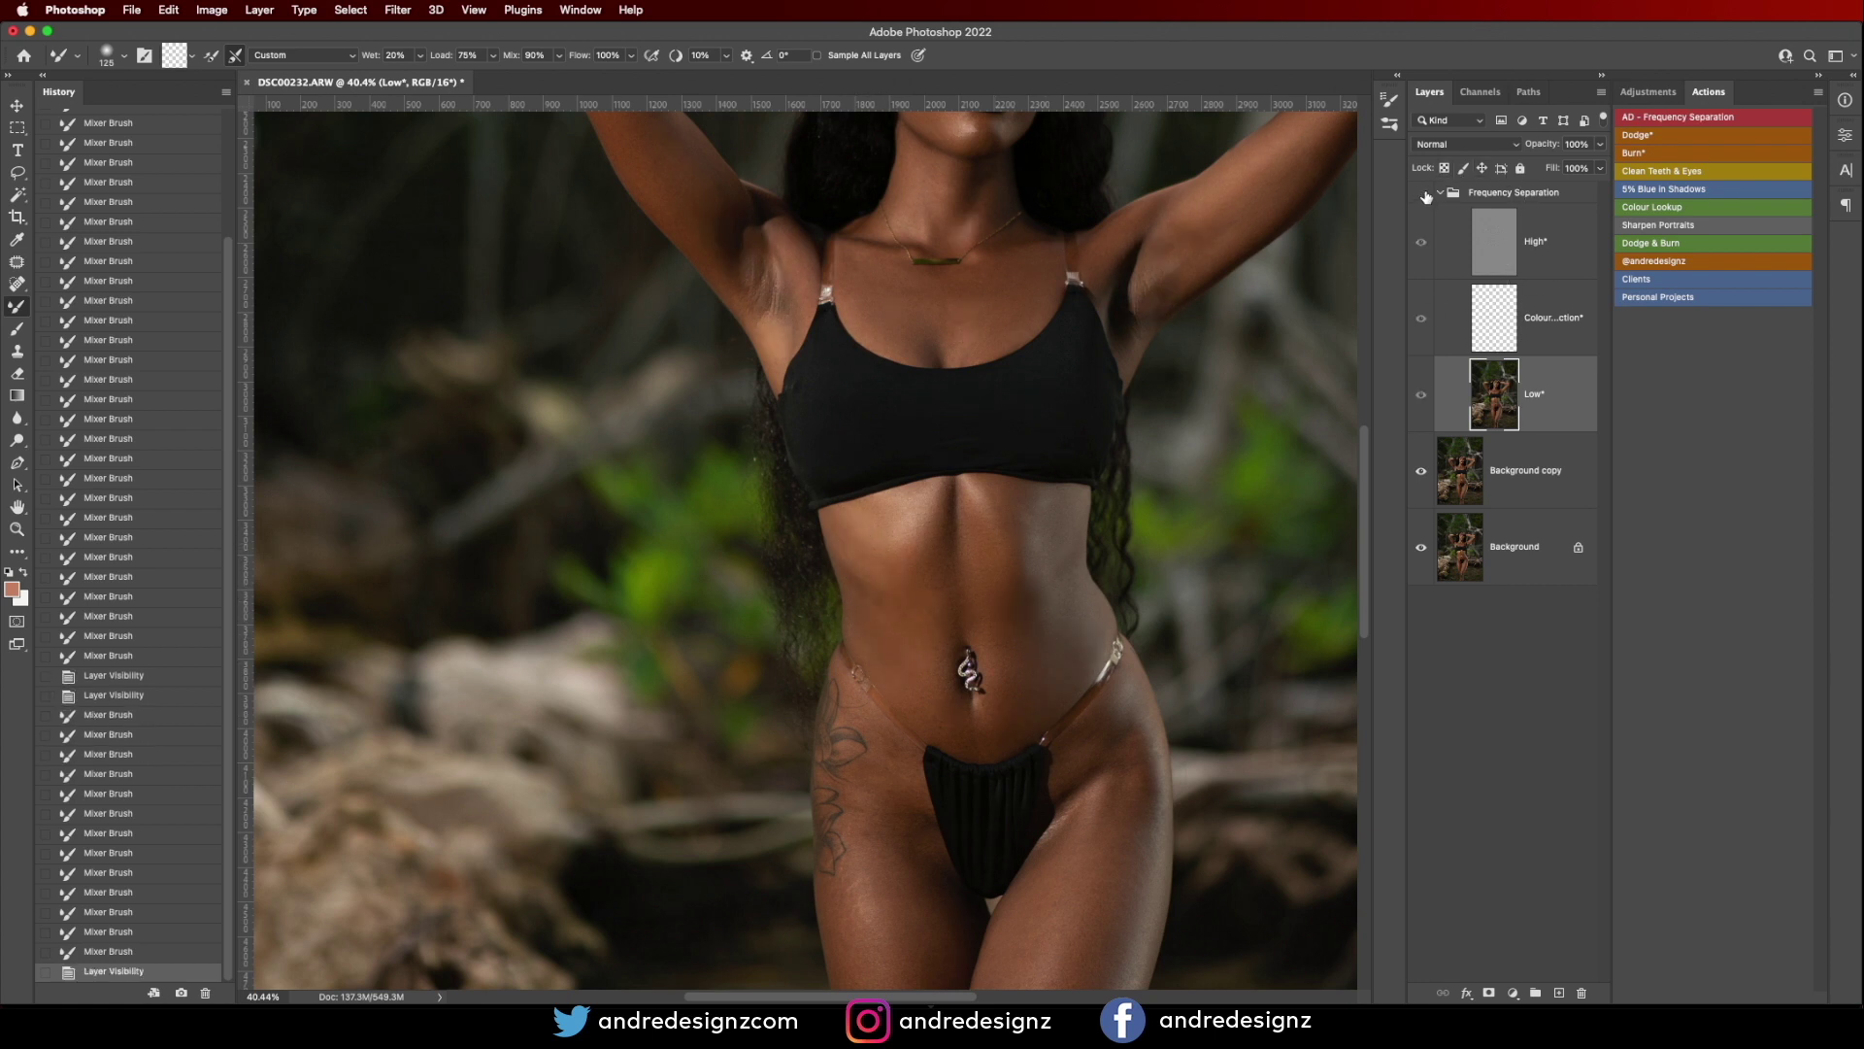
left_click(1421, 195)
Blend the skin tones on the tattooed hip and down the rear thigh to the knee with the Mixer Brush.
mouse_move(1017, 580)
left_mouse_down()
mouse_move(1049, 284)
mouse_move(1086, 189)
left_mouse_up()
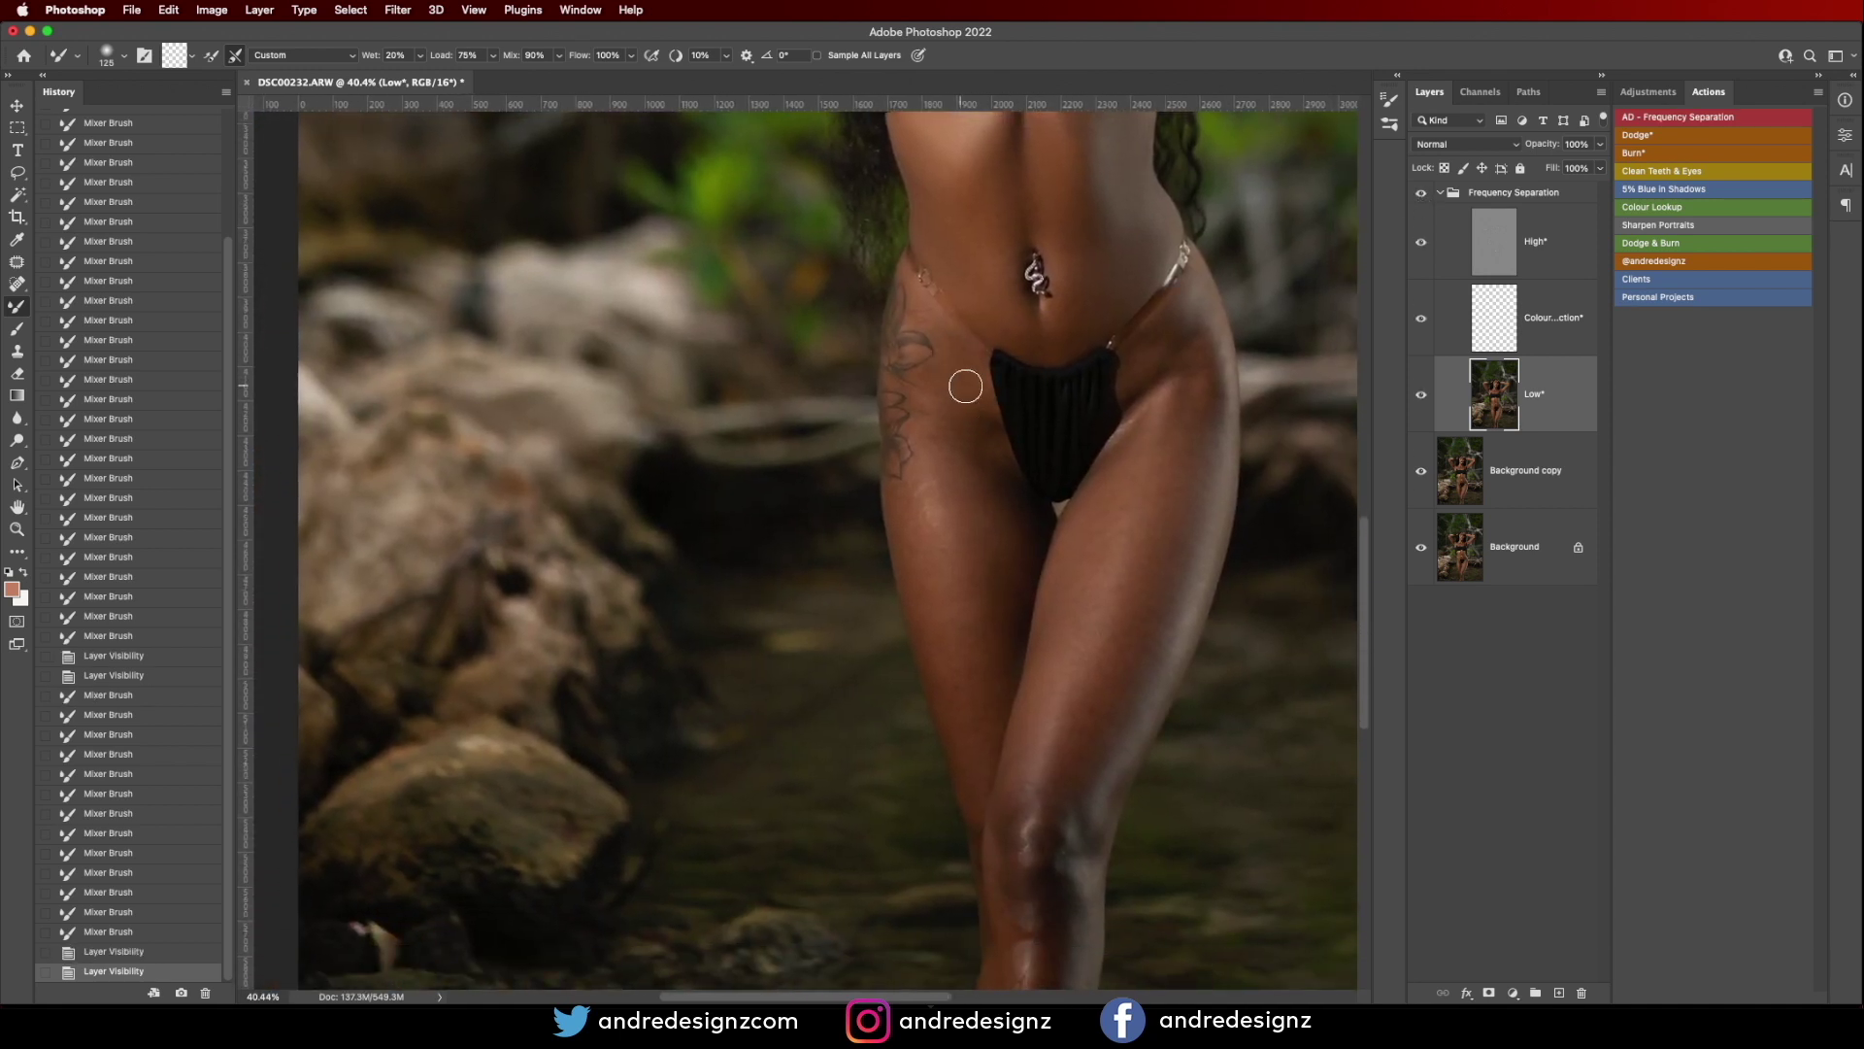
mouse_move(957, 424)
left_mouse_down()
mouse_move(1002, 460)
mouse_move(975, 403)
mouse_move(994, 485)
mouse_move(943, 343)
mouse_move(956, 379)
left_mouse_up()
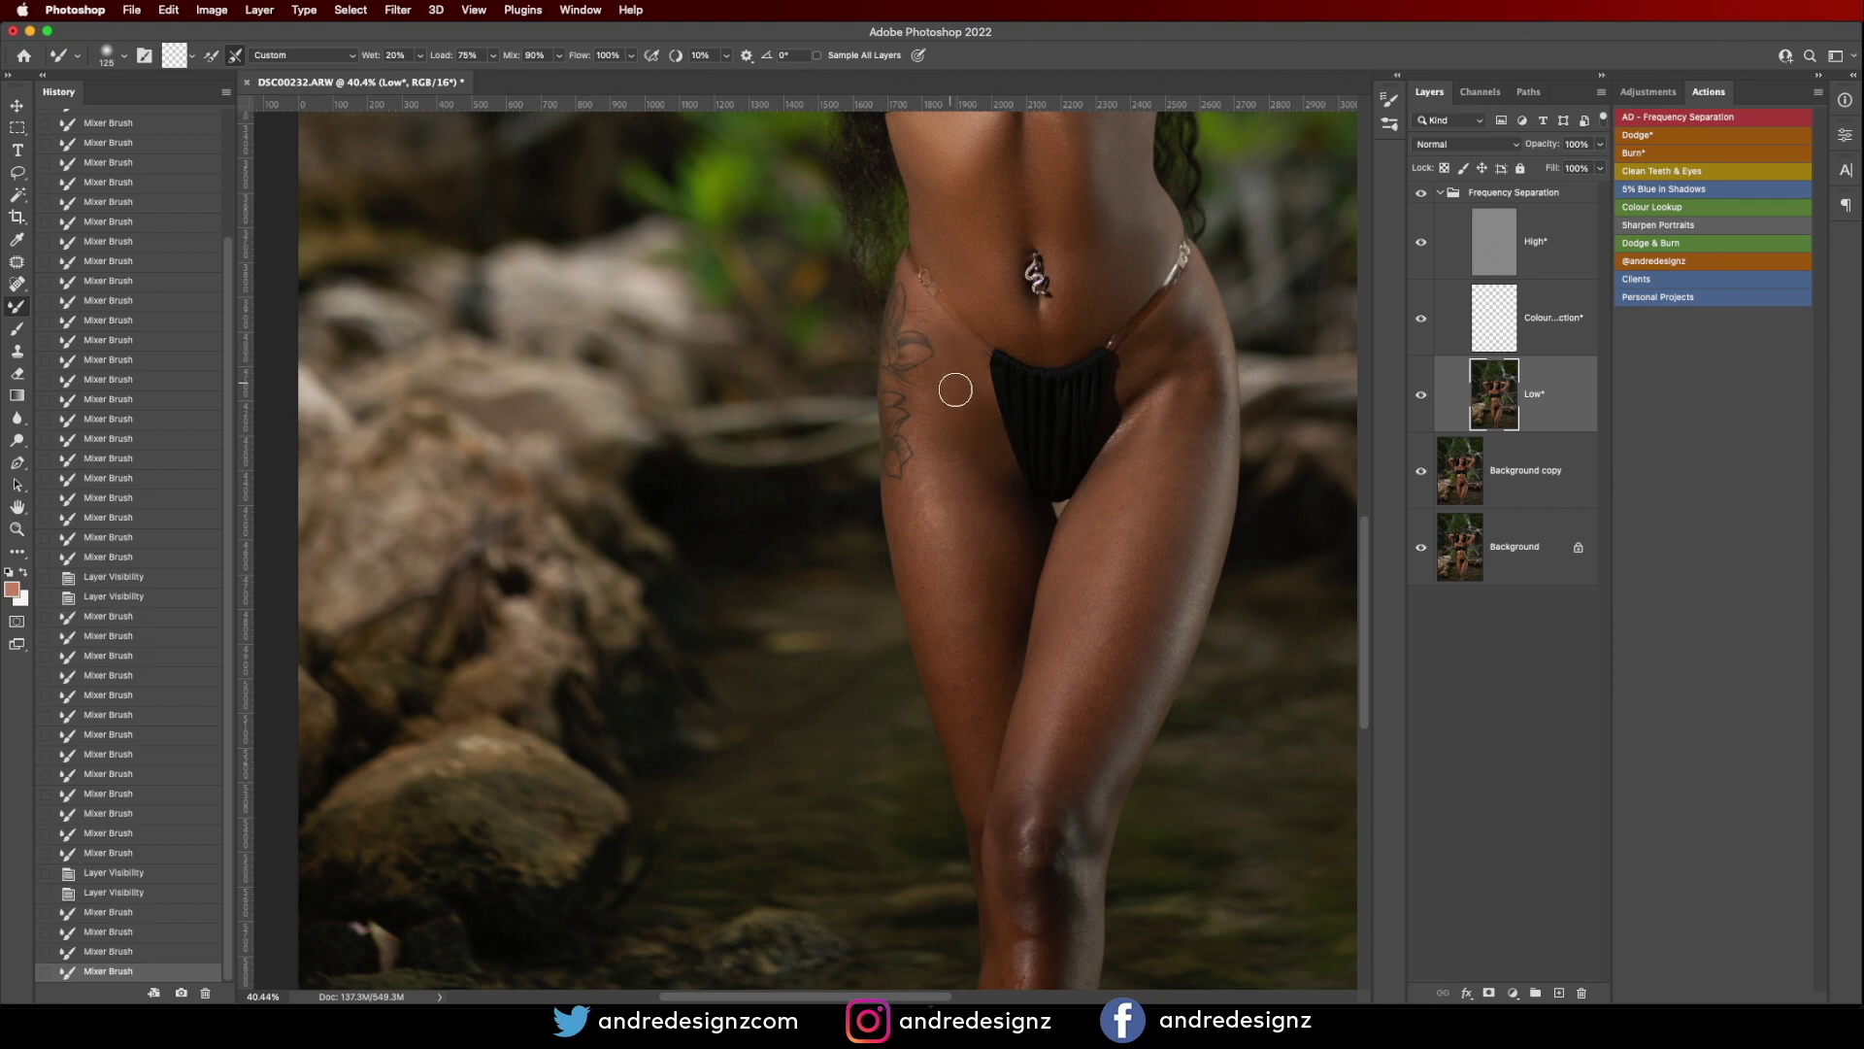
left_click_drag(939, 536, 982, 792)
mouse_move(894, 498)
left_mouse_down()
mouse_move(937, 617)
mouse_move(927, 586)
mouse_move(988, 478)
mouse_move(1000, 565)
left_mouse_up()
mouse_move(971, 386)
left_mouse_down()
mouse_move(929, 458)
mouse_move(977, 491)
left_mouse_up()
left_click_drag(992, 611, 973, 741)
left_click_drag(929, 621, 979, 807)
mouse_move(998, 686)
left_mouse_down()
mouse_move(982, 441)
mouse_move(982, 497)
left_mouse_up()
left_click_drag(933, 372, 942, 398)
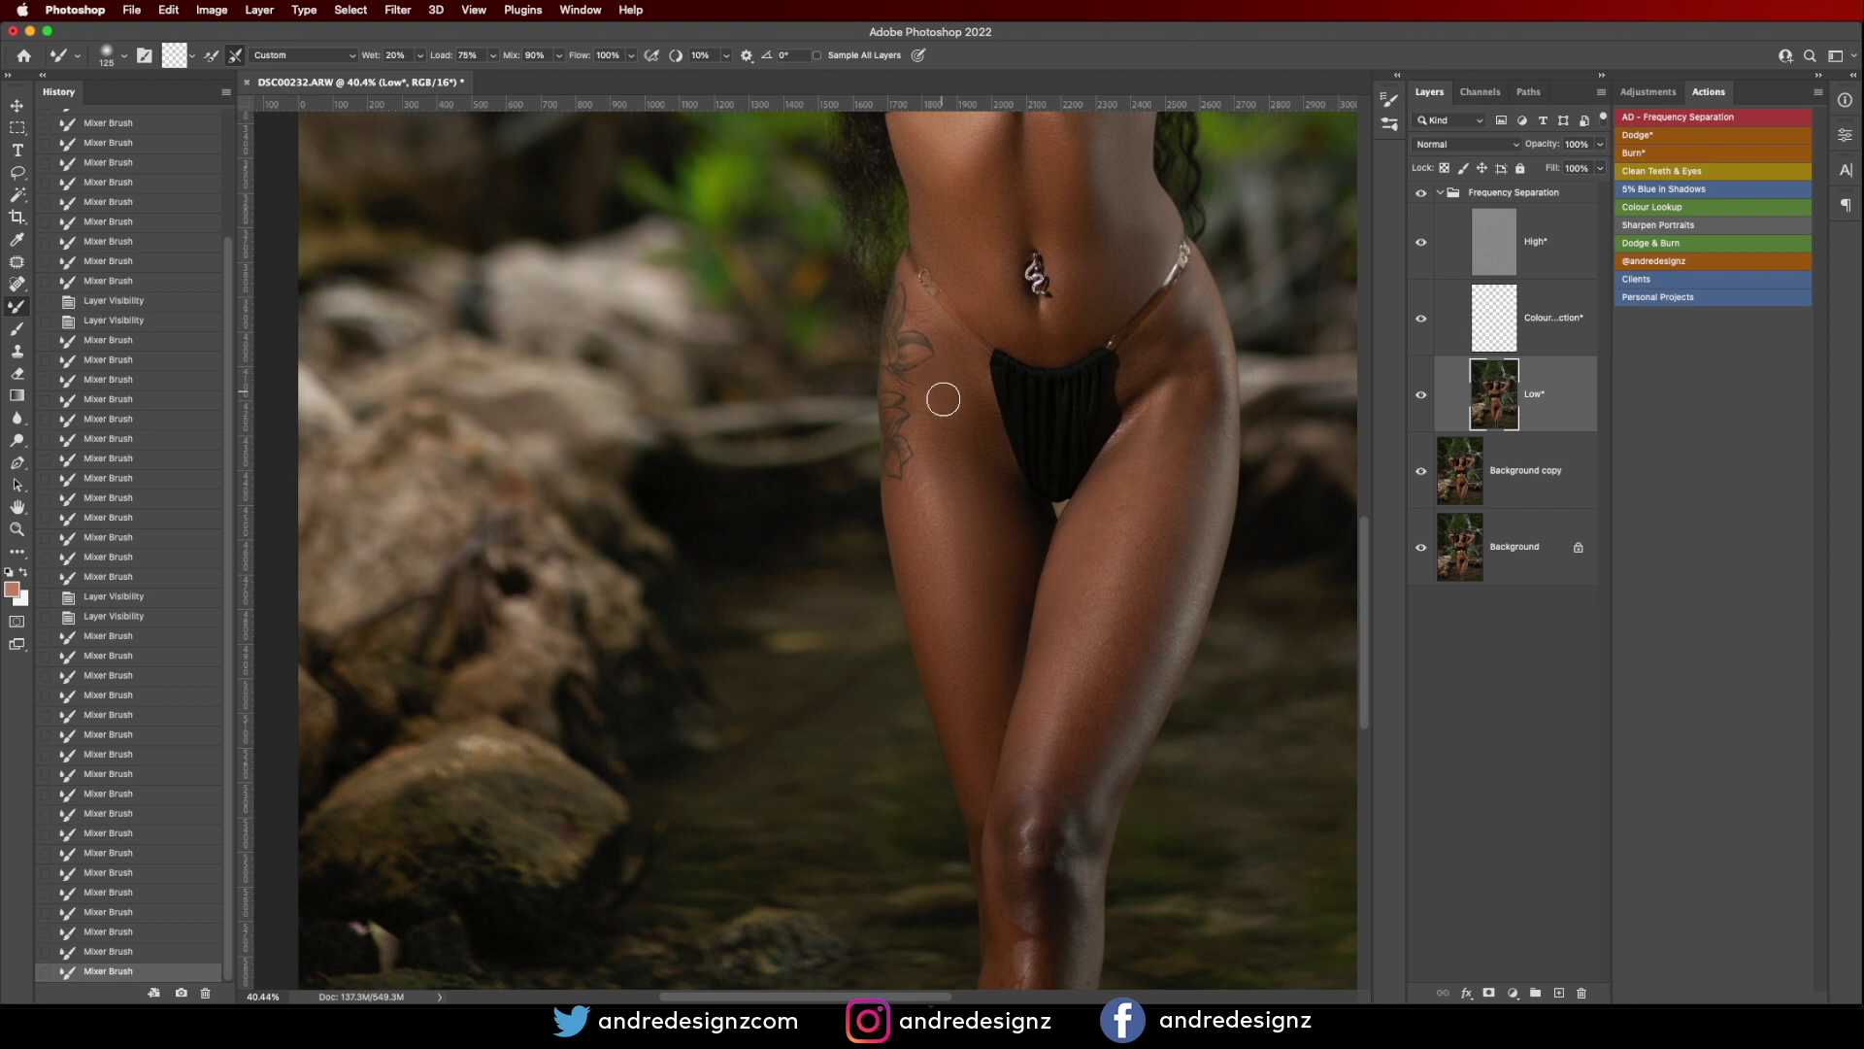
Blend the skin tones along the front thigh from beside the bikini bottom down to the knee.
left_click_drag(969, 526, 844, 385)
left_click_drag(989, 462, 933, 575)
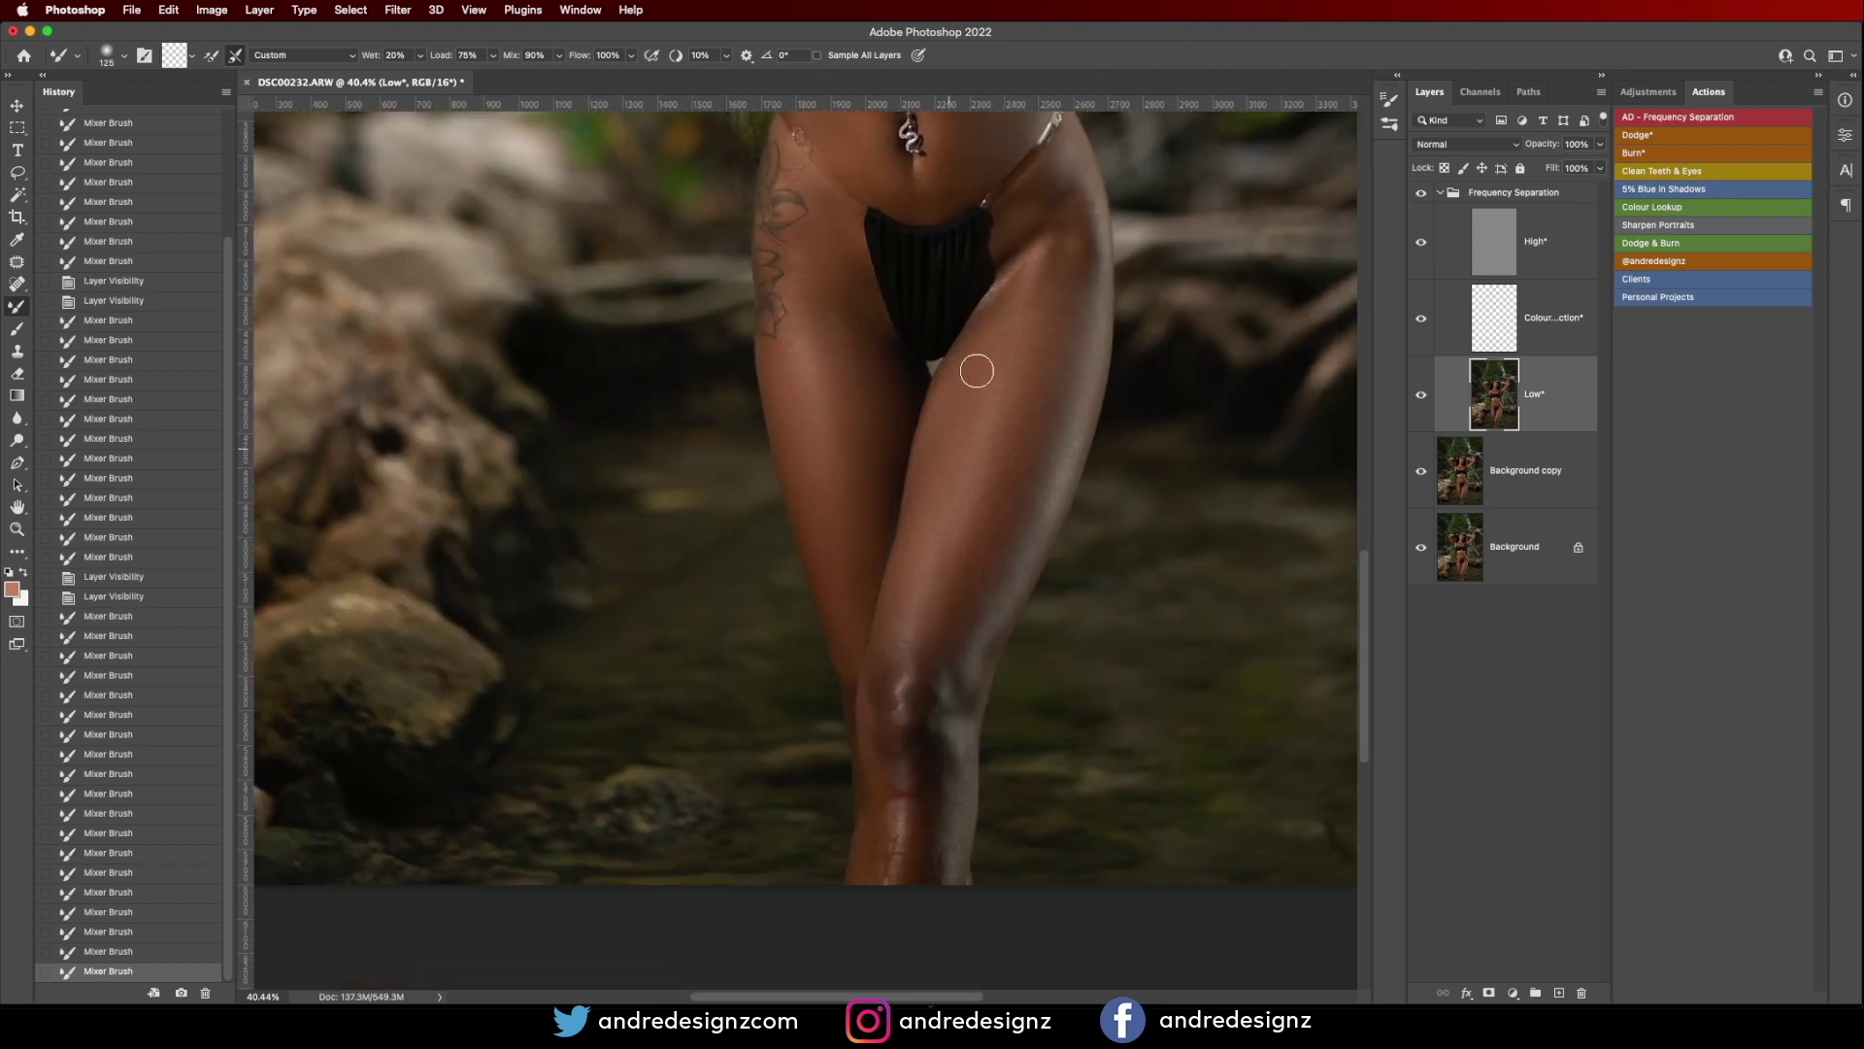
left_click_drag(993, 319, 974, 347)
left_click_drag(1063, 260, 935, 649)
left_click_drag(912, 580, 887, 653)
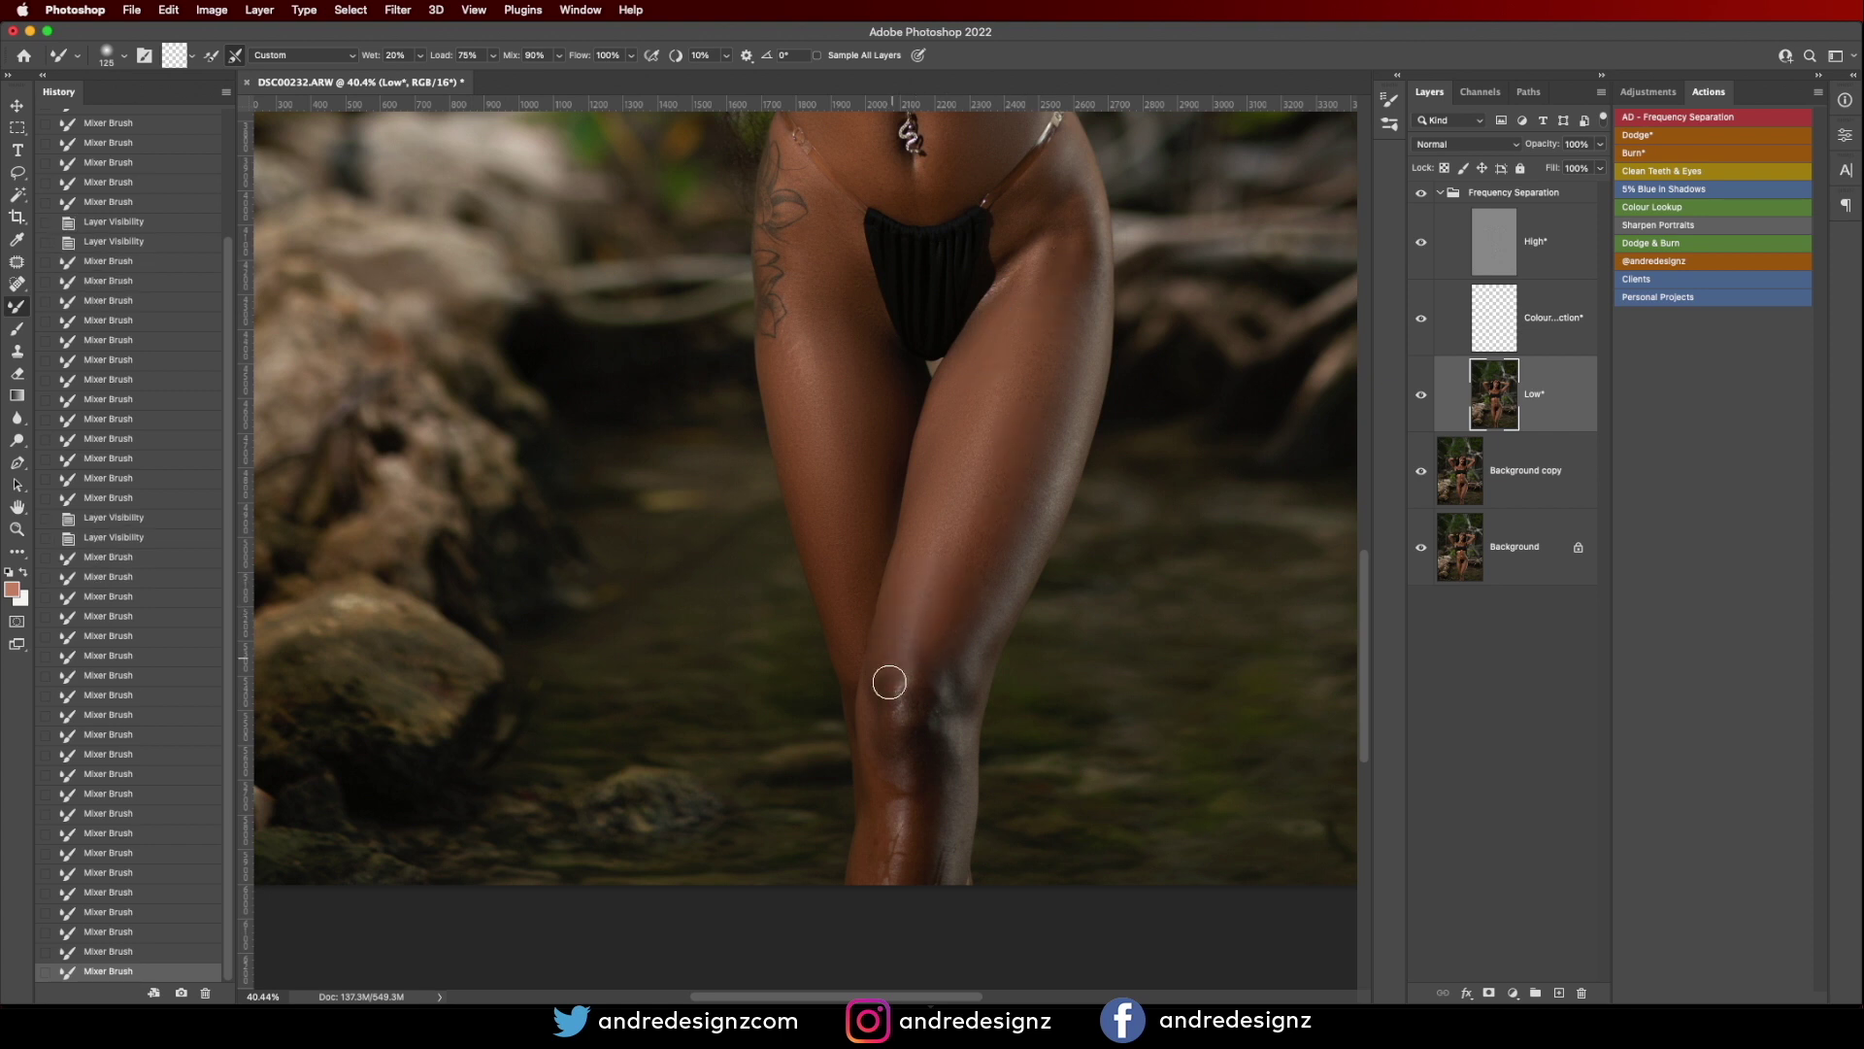
left_click_drag(998, 566, 975, 623)
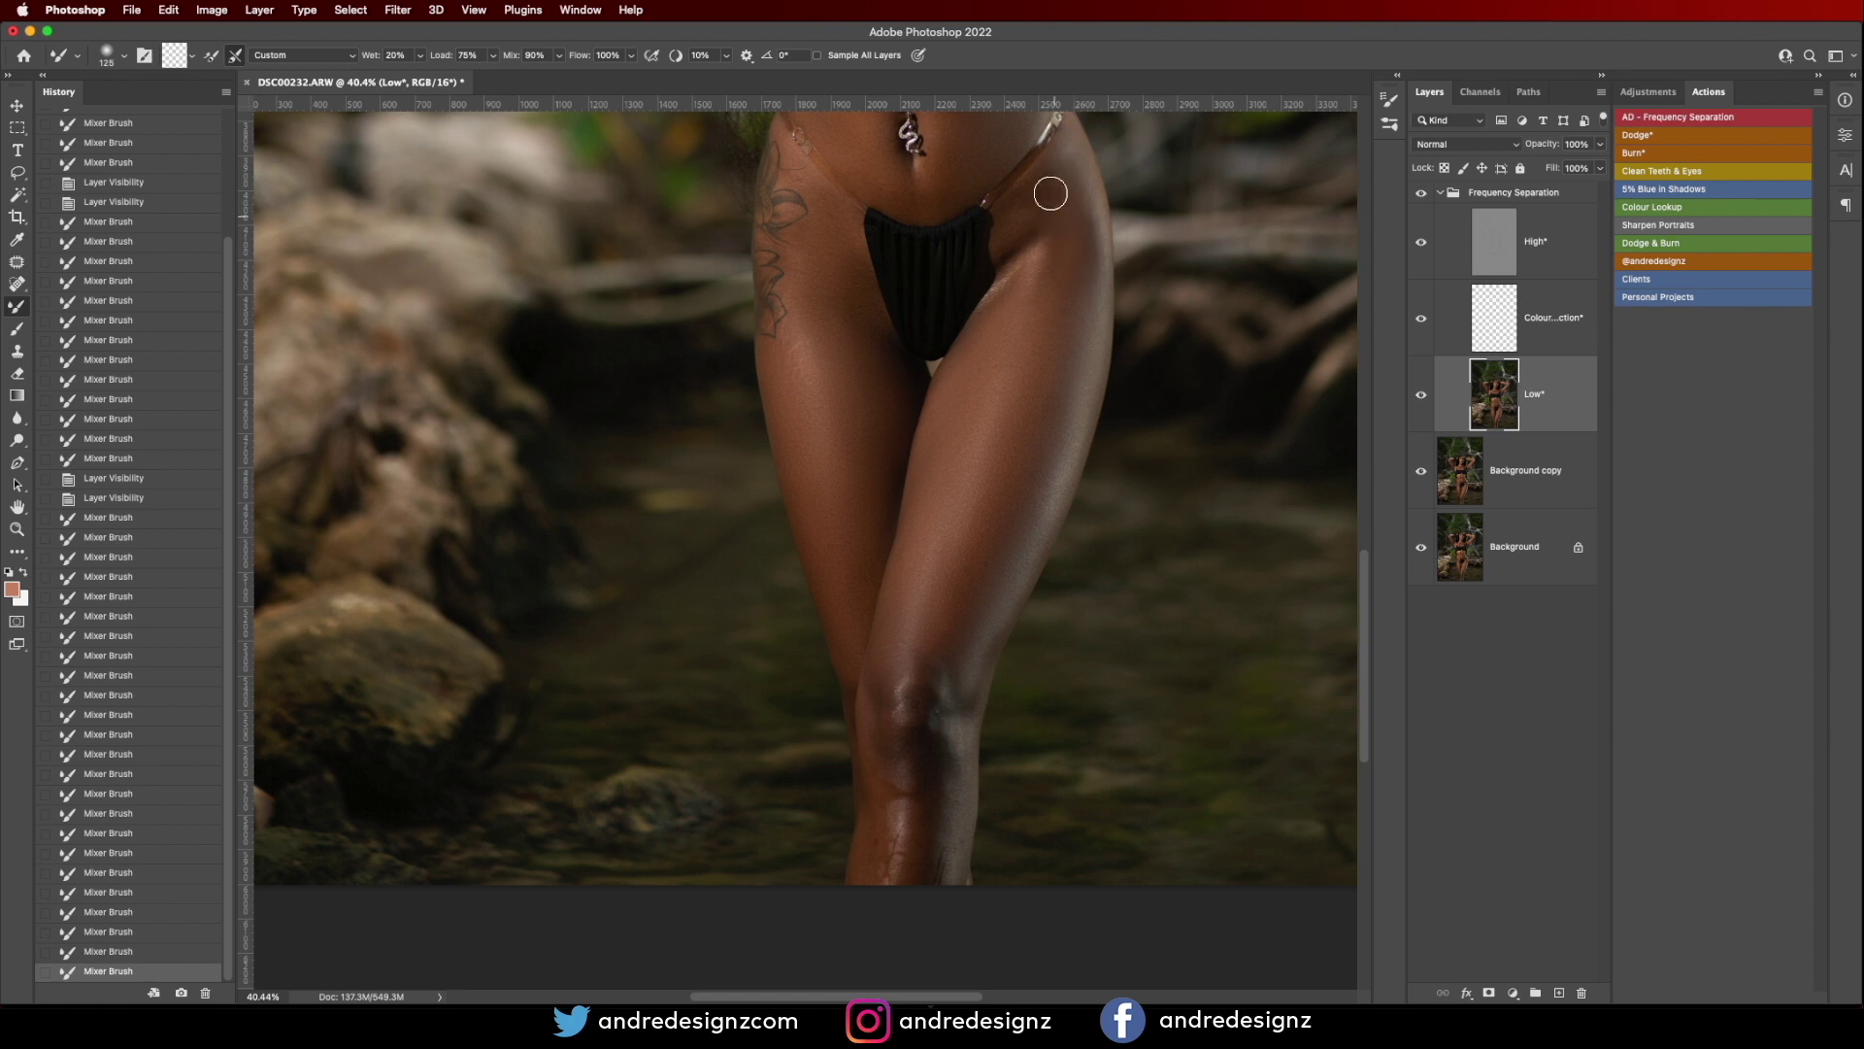
Smooth the hip and outer side of the front thigh and compare the legs with the Frequency Separation group hidden and shown.
mouse_move(1025, 231)
left_mouse_down()
mouse_move(1061, 245)
mouse_move(1016, 213)
mouse_move(1036, 175)
mouse_move(1075, 180)
mouse_move(1068, 335)
left_mouse_up()
mouse_move(1089, 246)
left_mouse_down()
mouse_move(1081, 355)
mouse_move(1052, 365)
left_mouse_up()
left_click_drag(953, 505, 1040, 290)
left_click_drag(990, 603, 991, 664)
left_click_drag(1036, 560, 1048, 546)
left_click_drag(965, 627, 965, 604)
left_click_drag(987, 488, 972, 487)
left_click_drag(959, 416, 935, 384)
left_click_drag(1078, 505, 1087, 483)
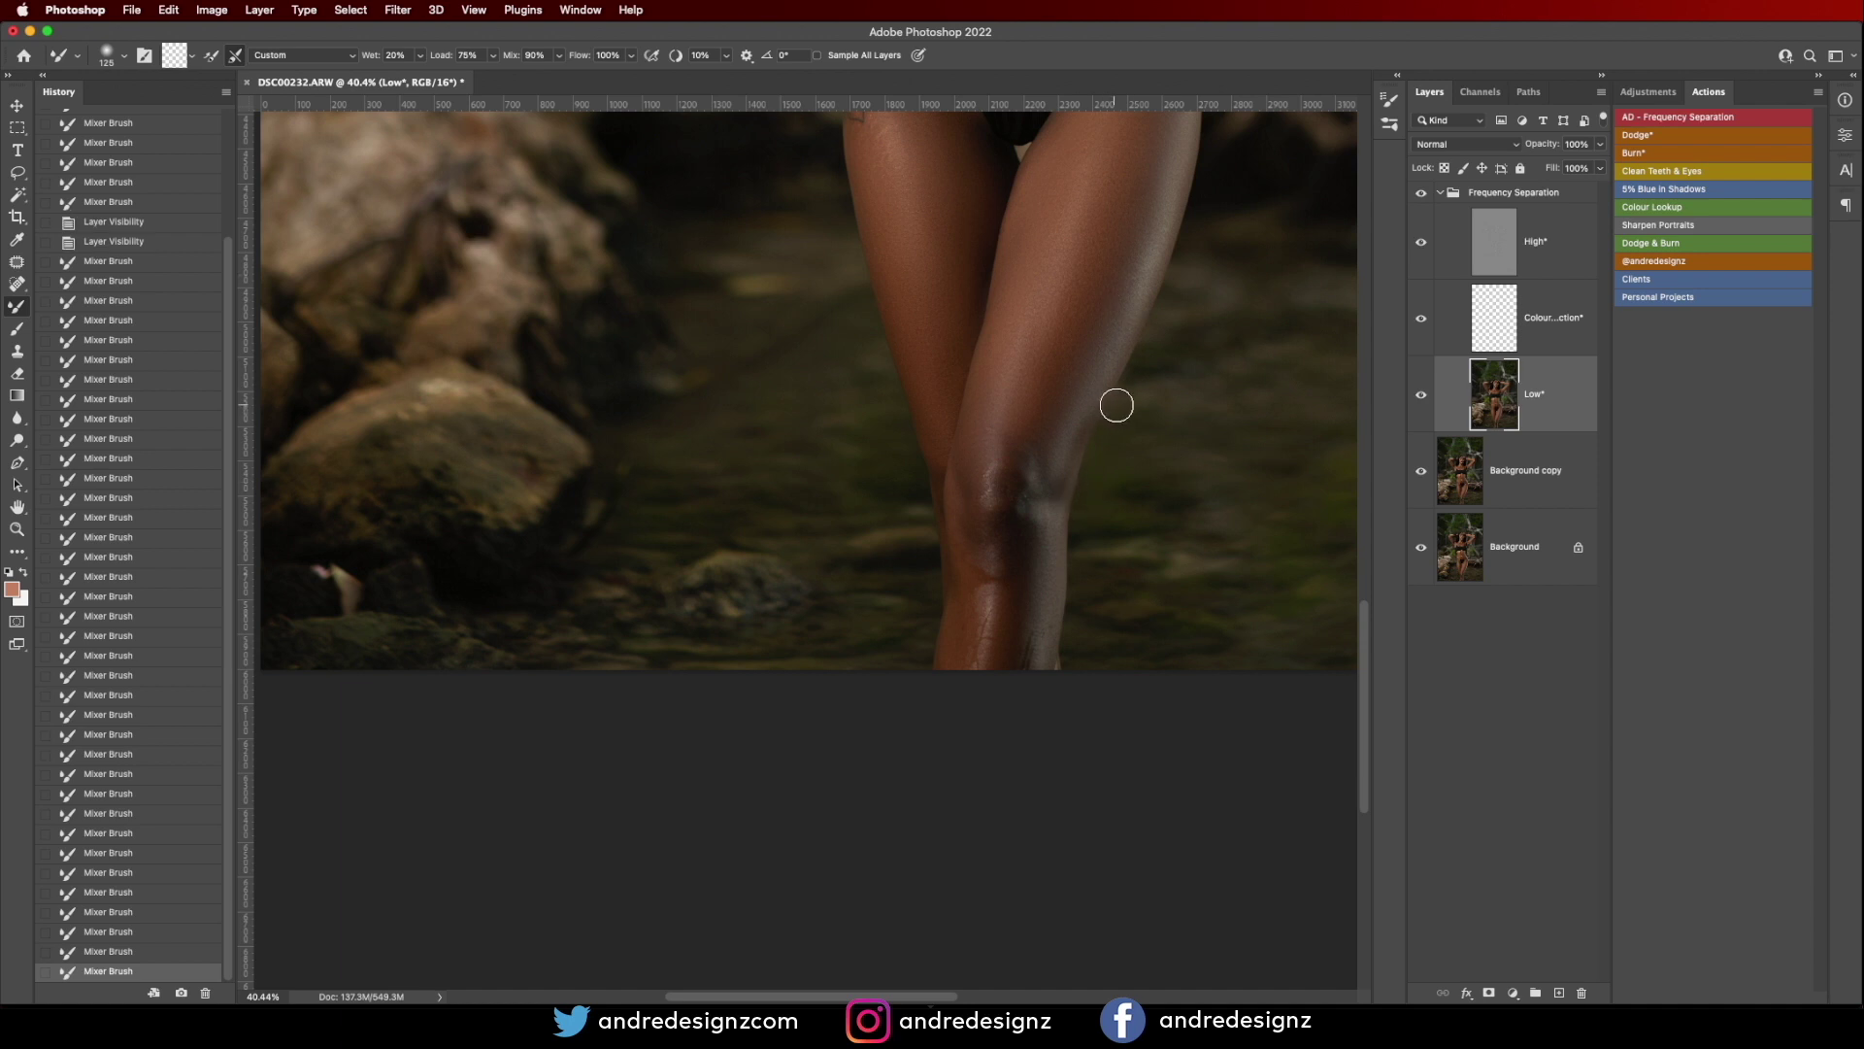
left_click_drag(1139, 355, 1036, 679)
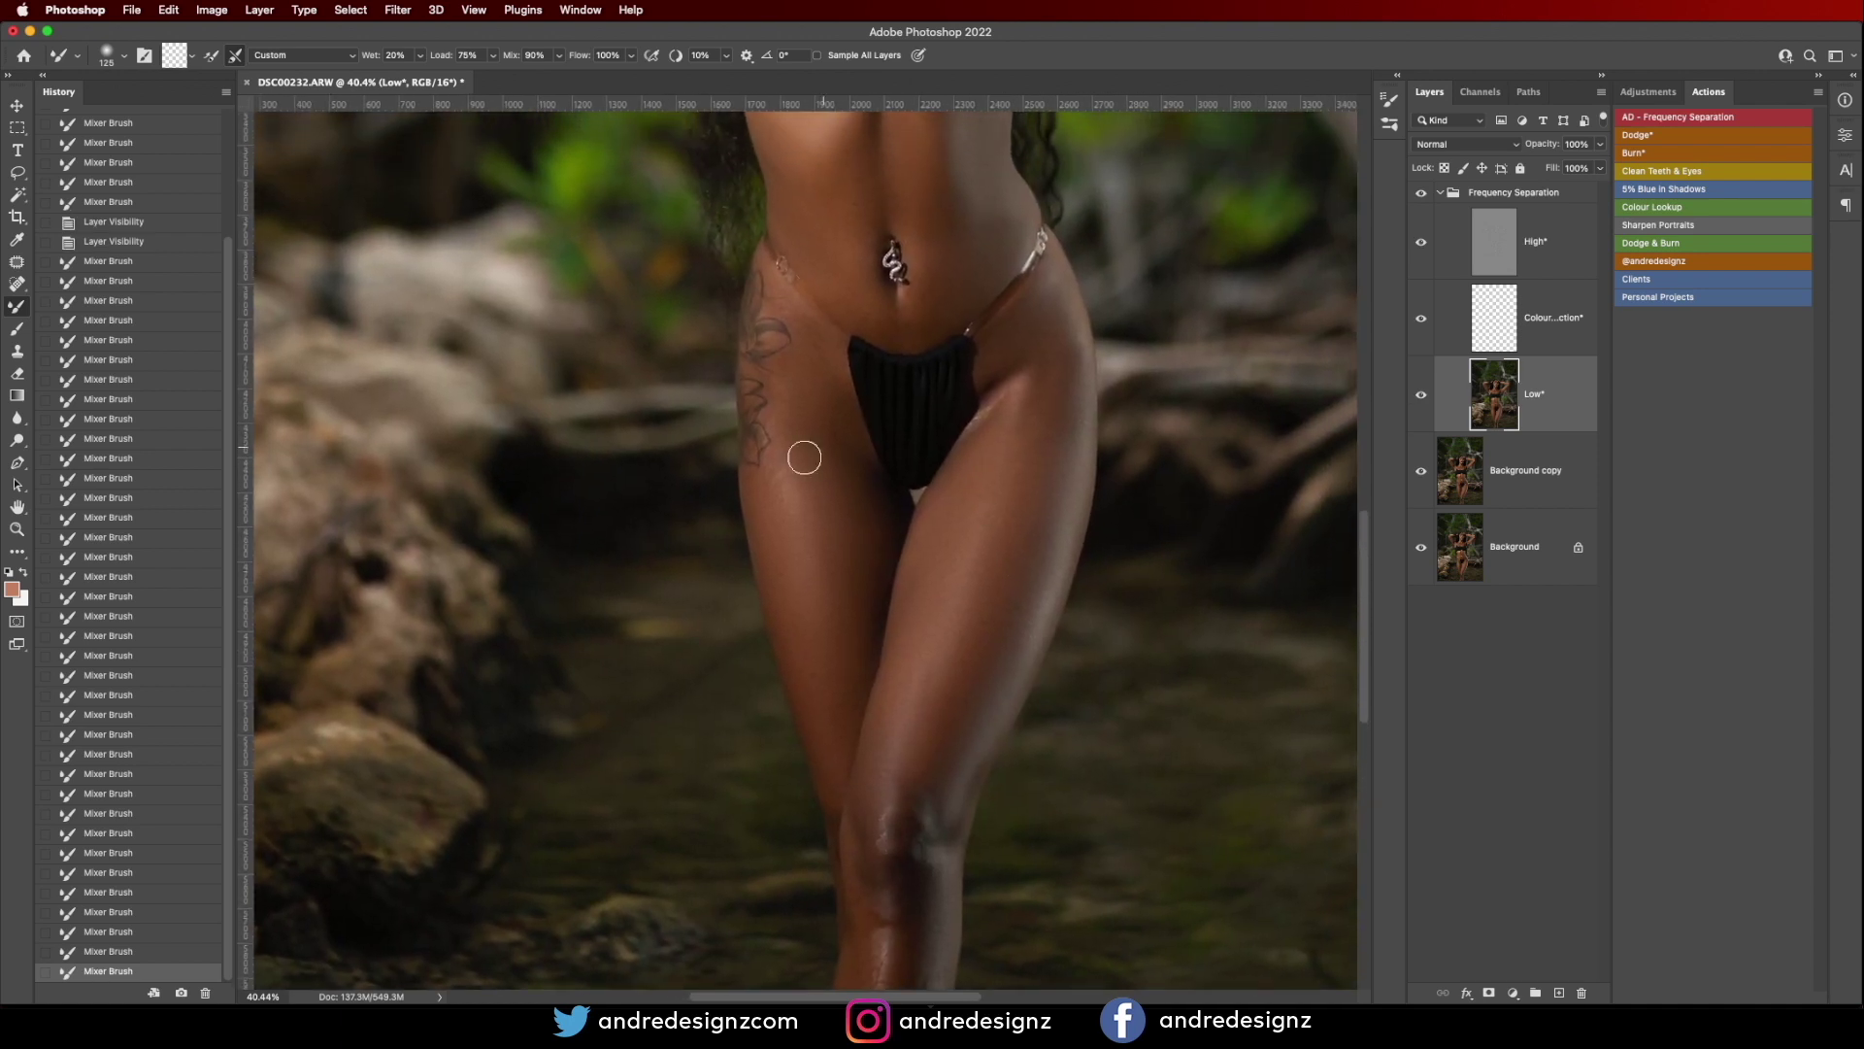
left_click(1423, 197)
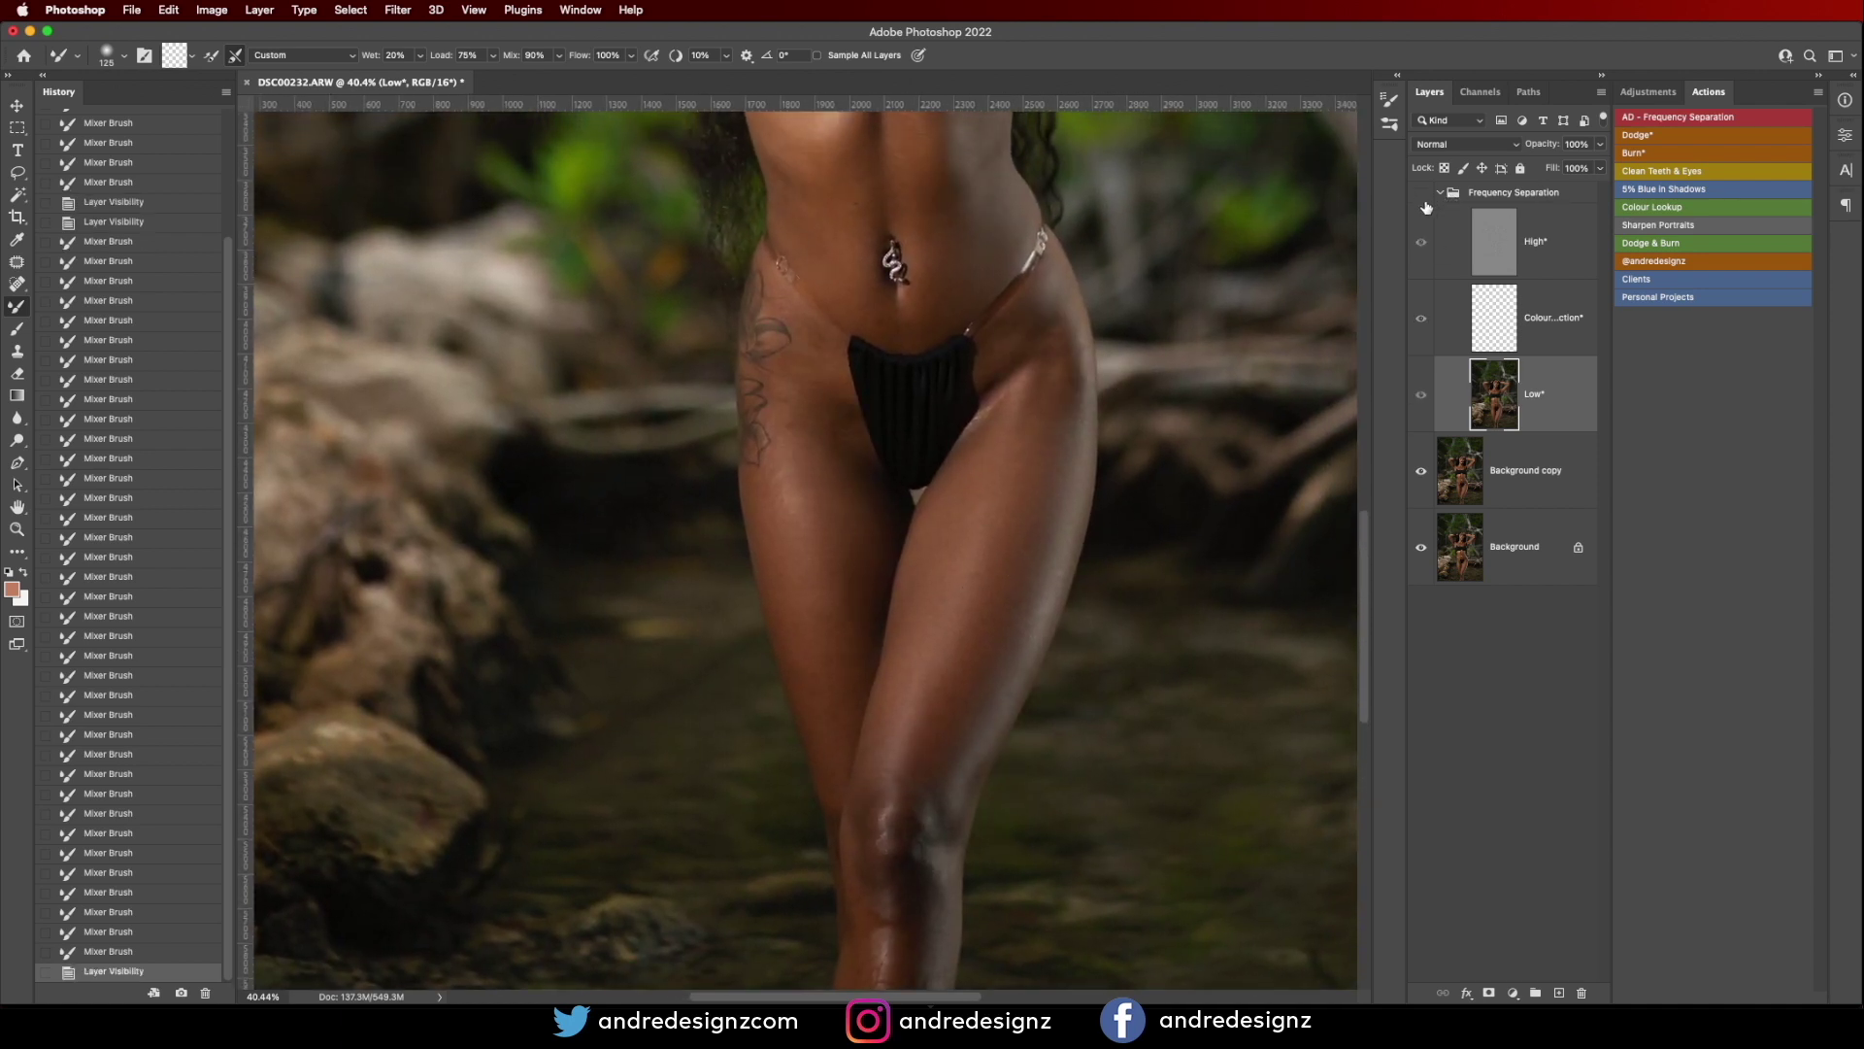
left_click(1422, 195)
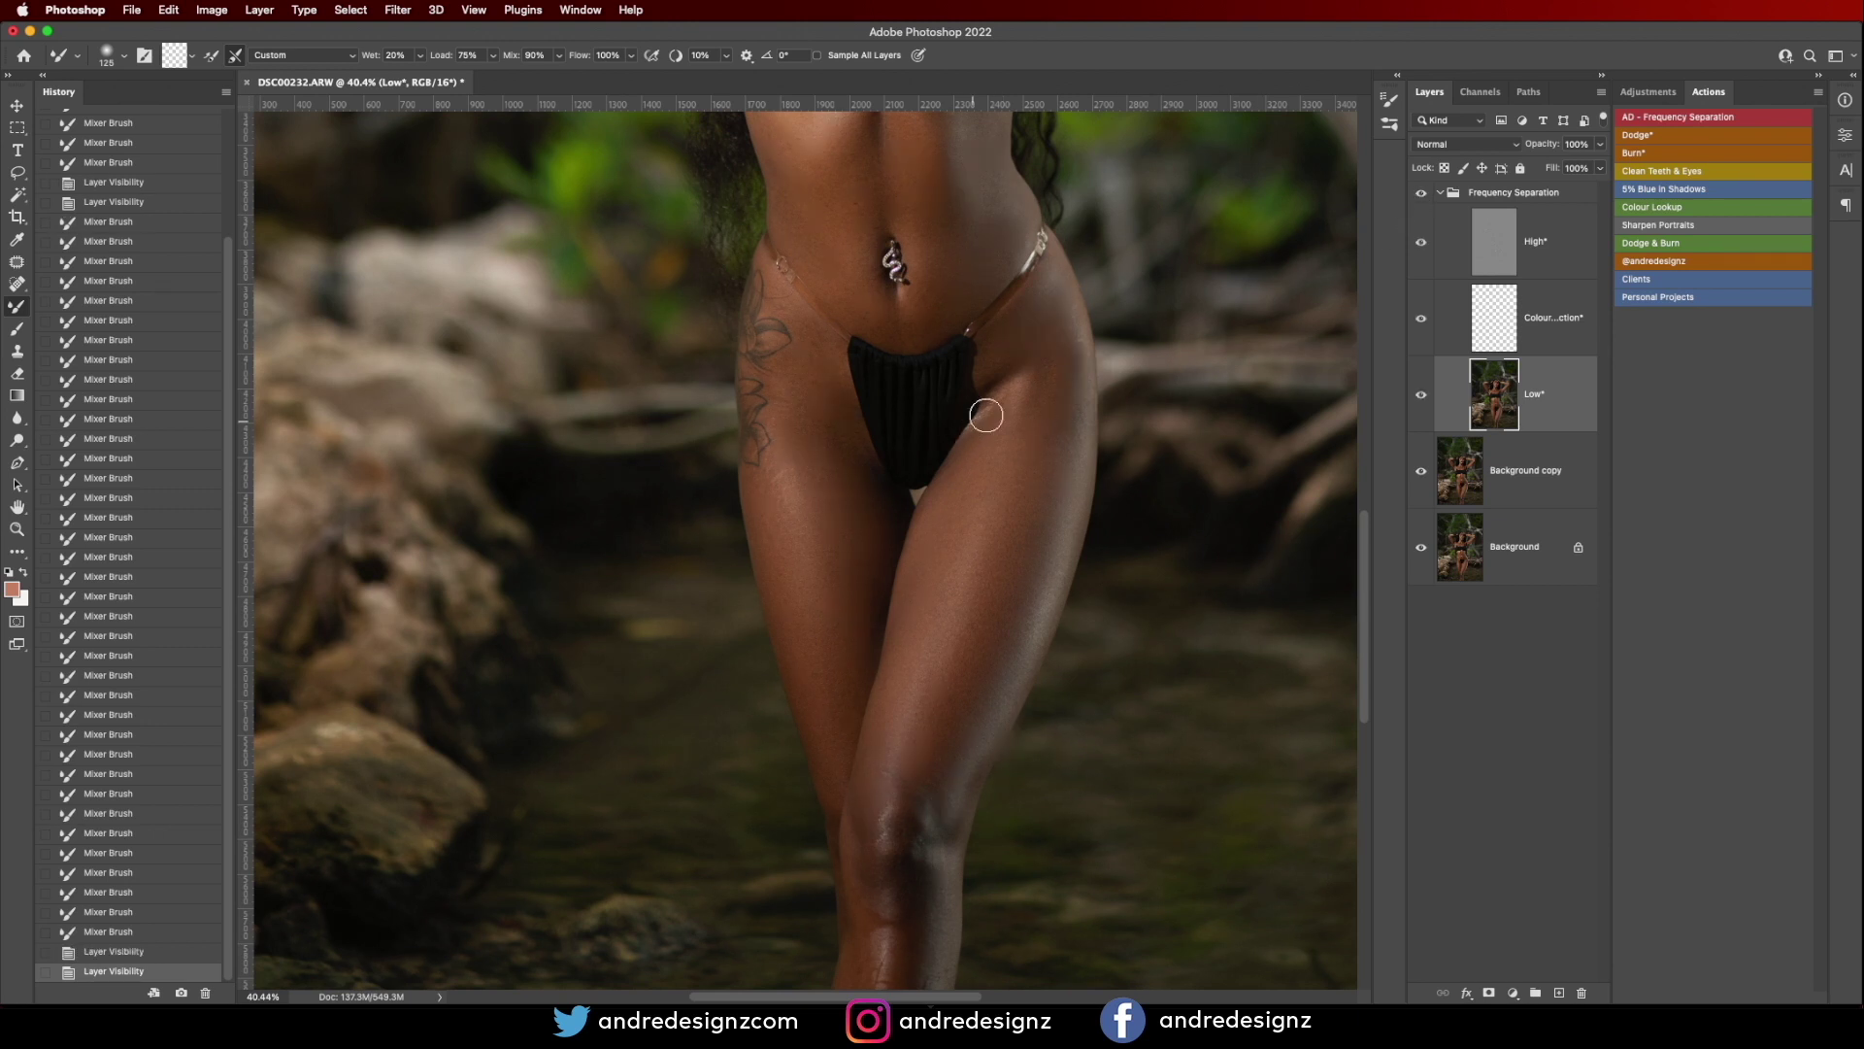
Refine the blending on the upper front thigh beside the bikini bottom and on the tattooed hip.
left_click_drag(1000, 422, 1015, 442)
left_click_drag(1043, 372, 1035, 446)
left_click_drag(1035, 446, 1008, 470)
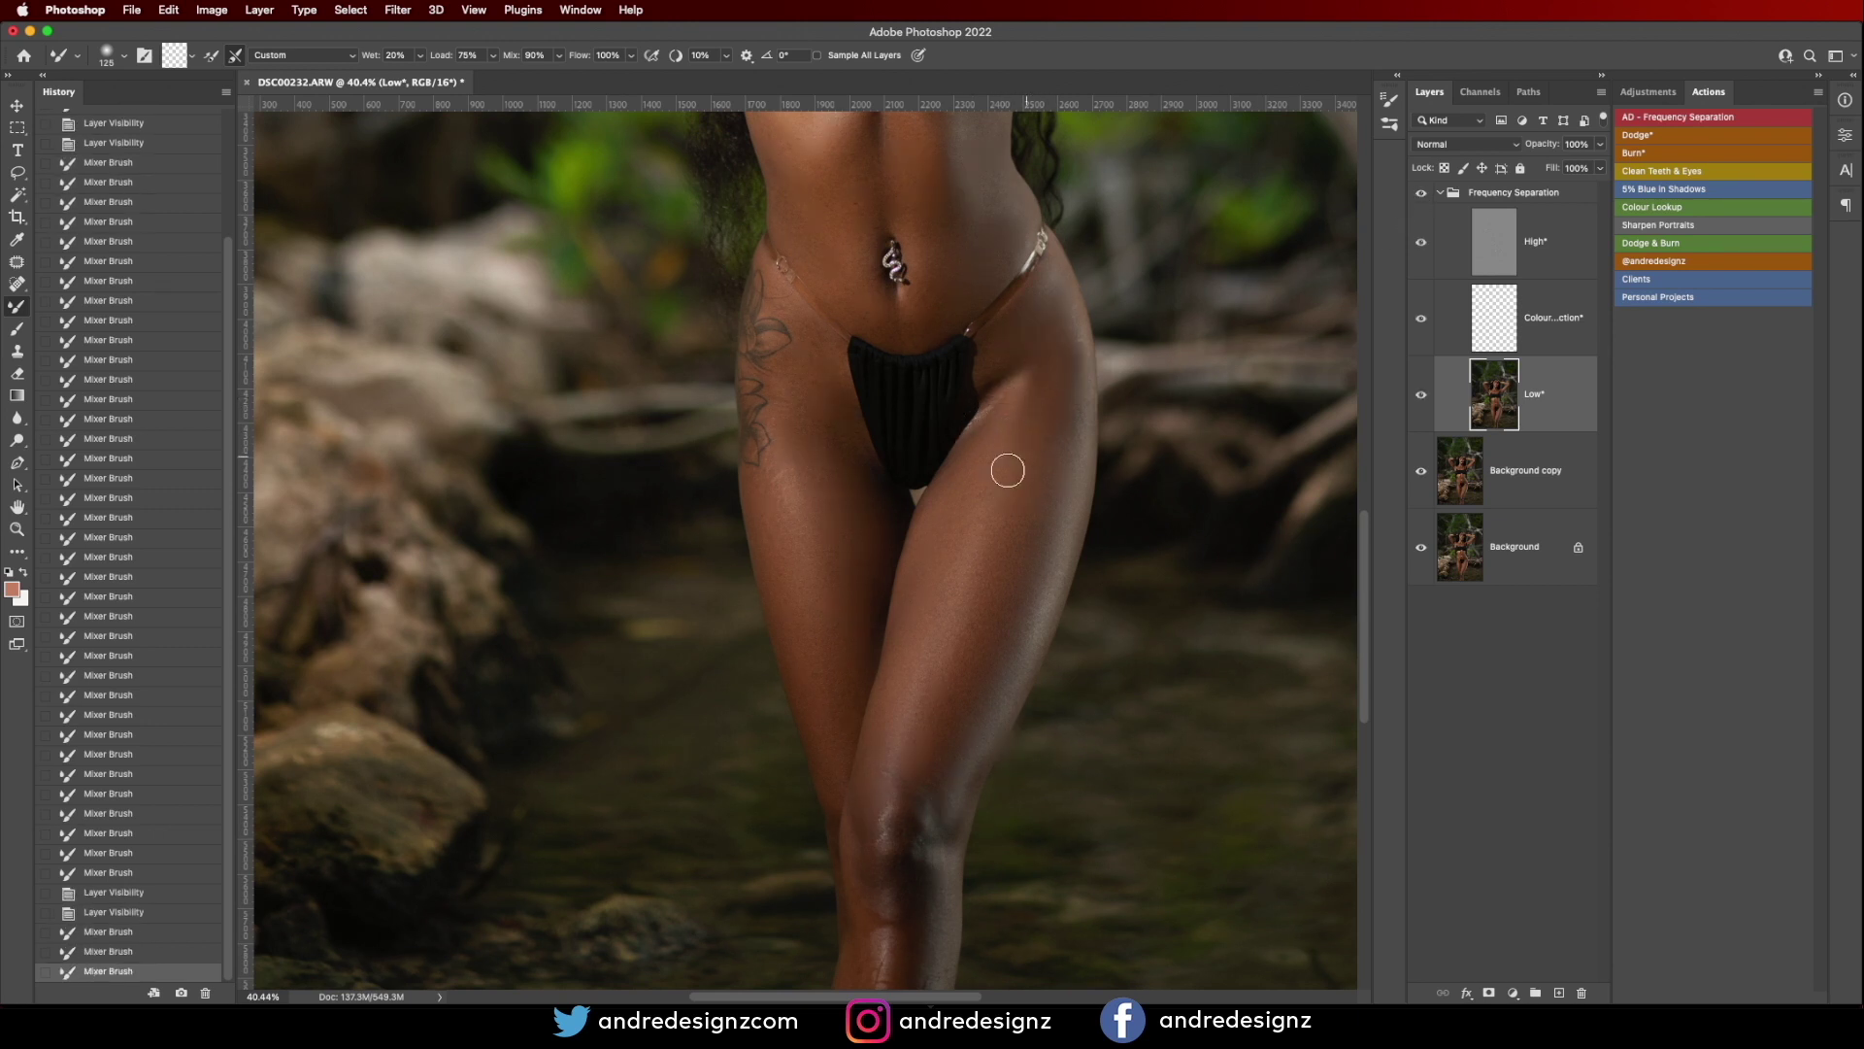
left_click_drag(820, 372, 815, 342)
mouse_move(885, 418)
left_mouse_down()
mouse_move(943, 369)
mouse_move(907, 316)
mouse_move(860, 305)
left_mouse_up()
Examine the blended skin up close on the face and arm and across the whole portrait.
key("super+0")
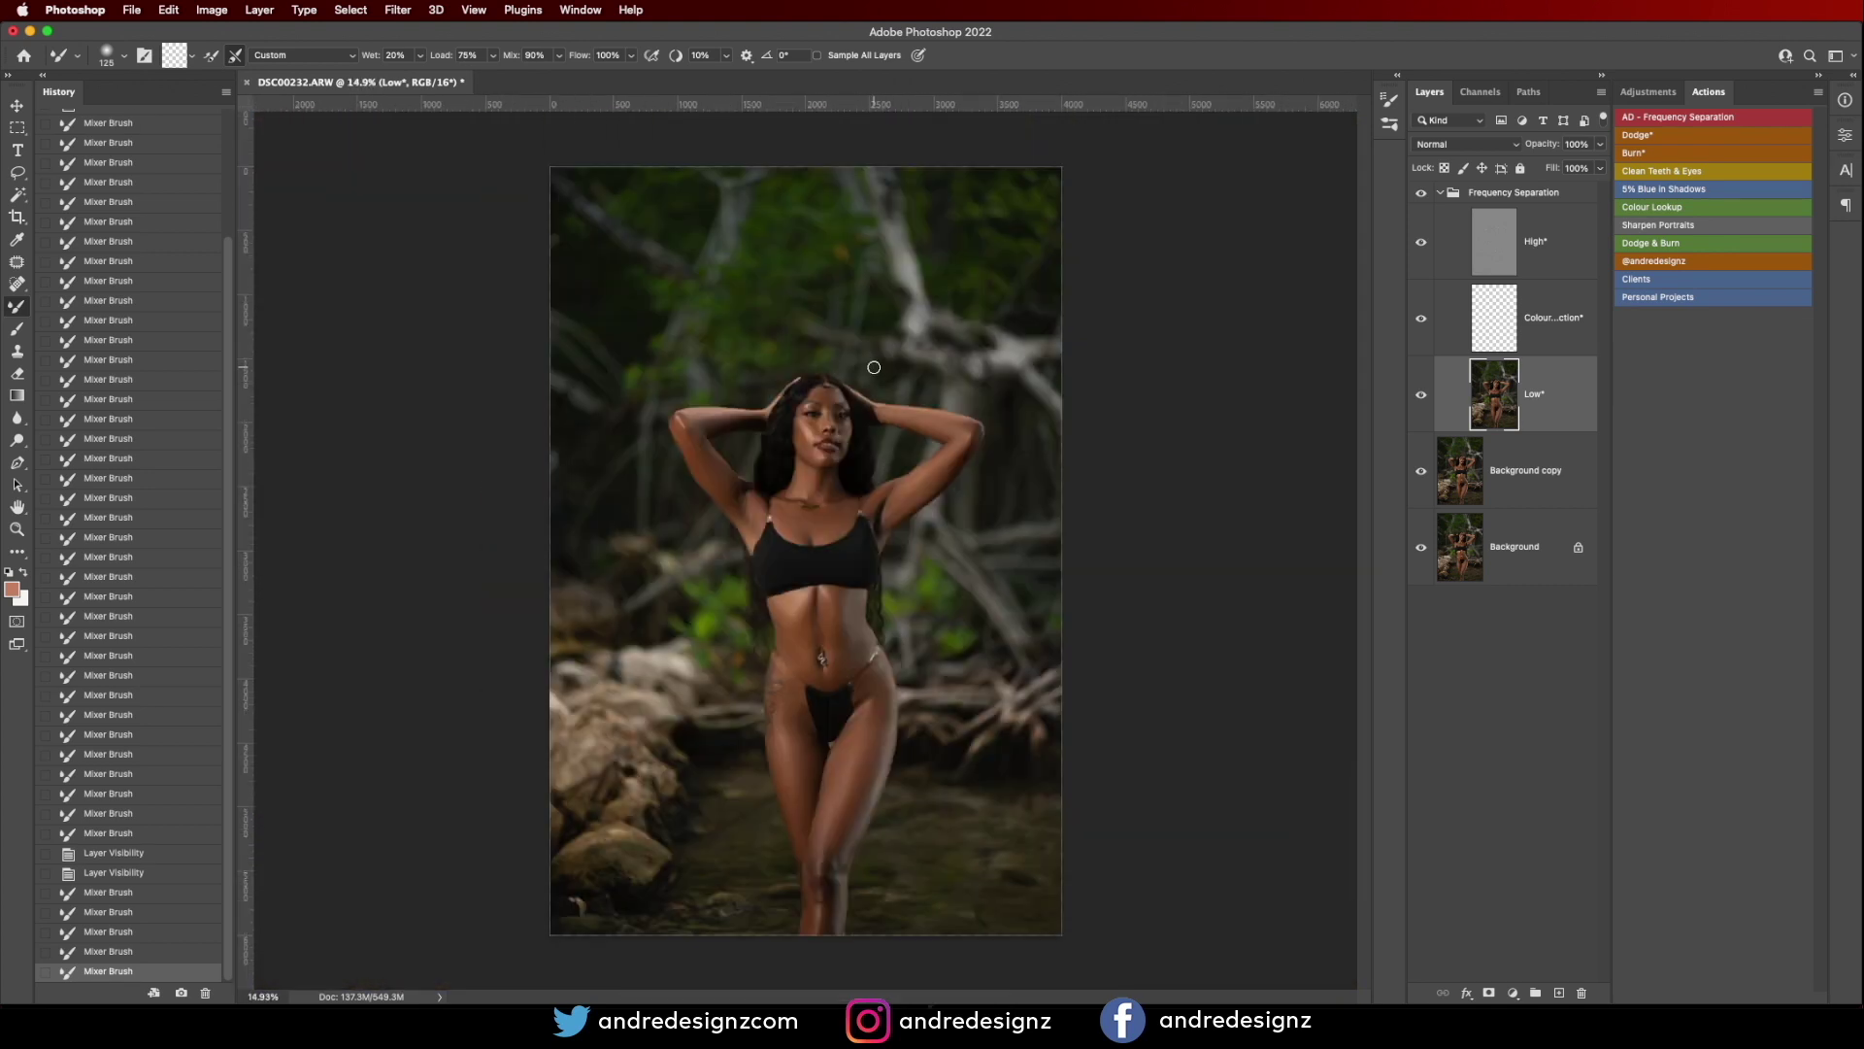
key("super+0")
scroll(982, 484, "up", 8)
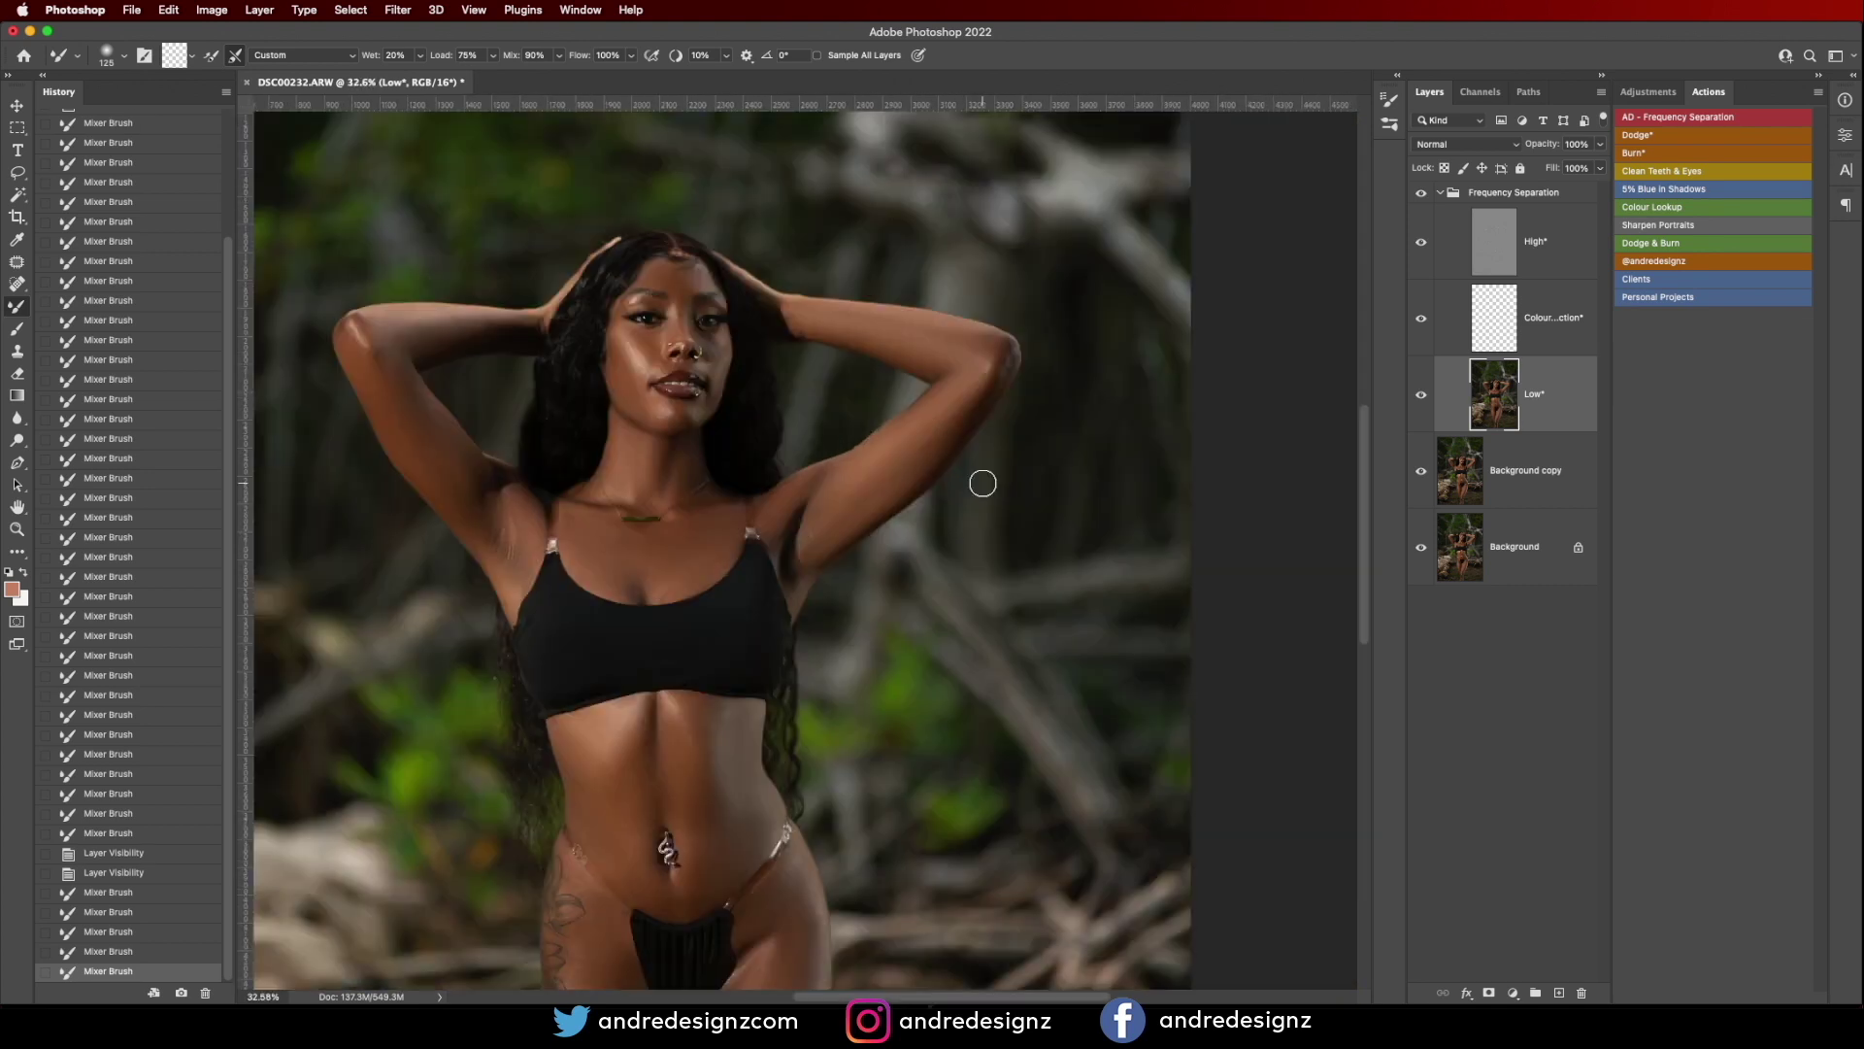
scroll(942, 486, "down", 4)
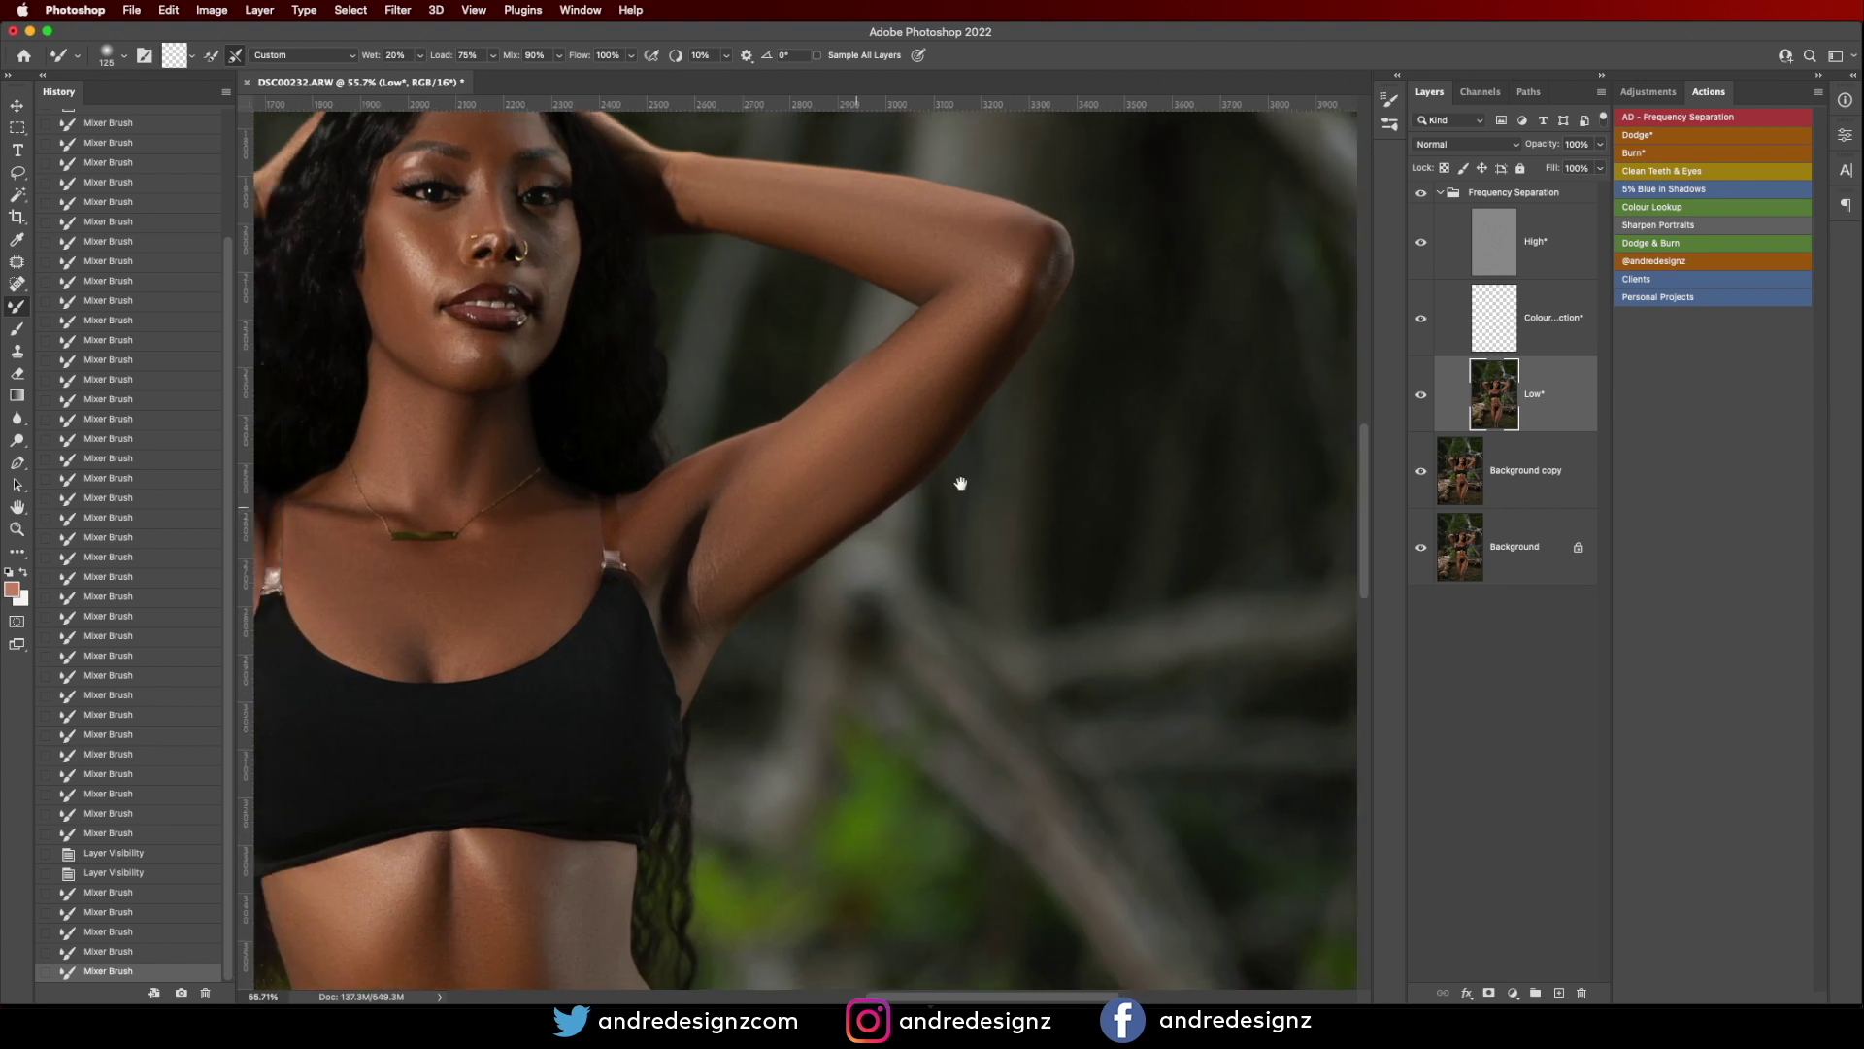
scroll(1187, 437, "down", 4)
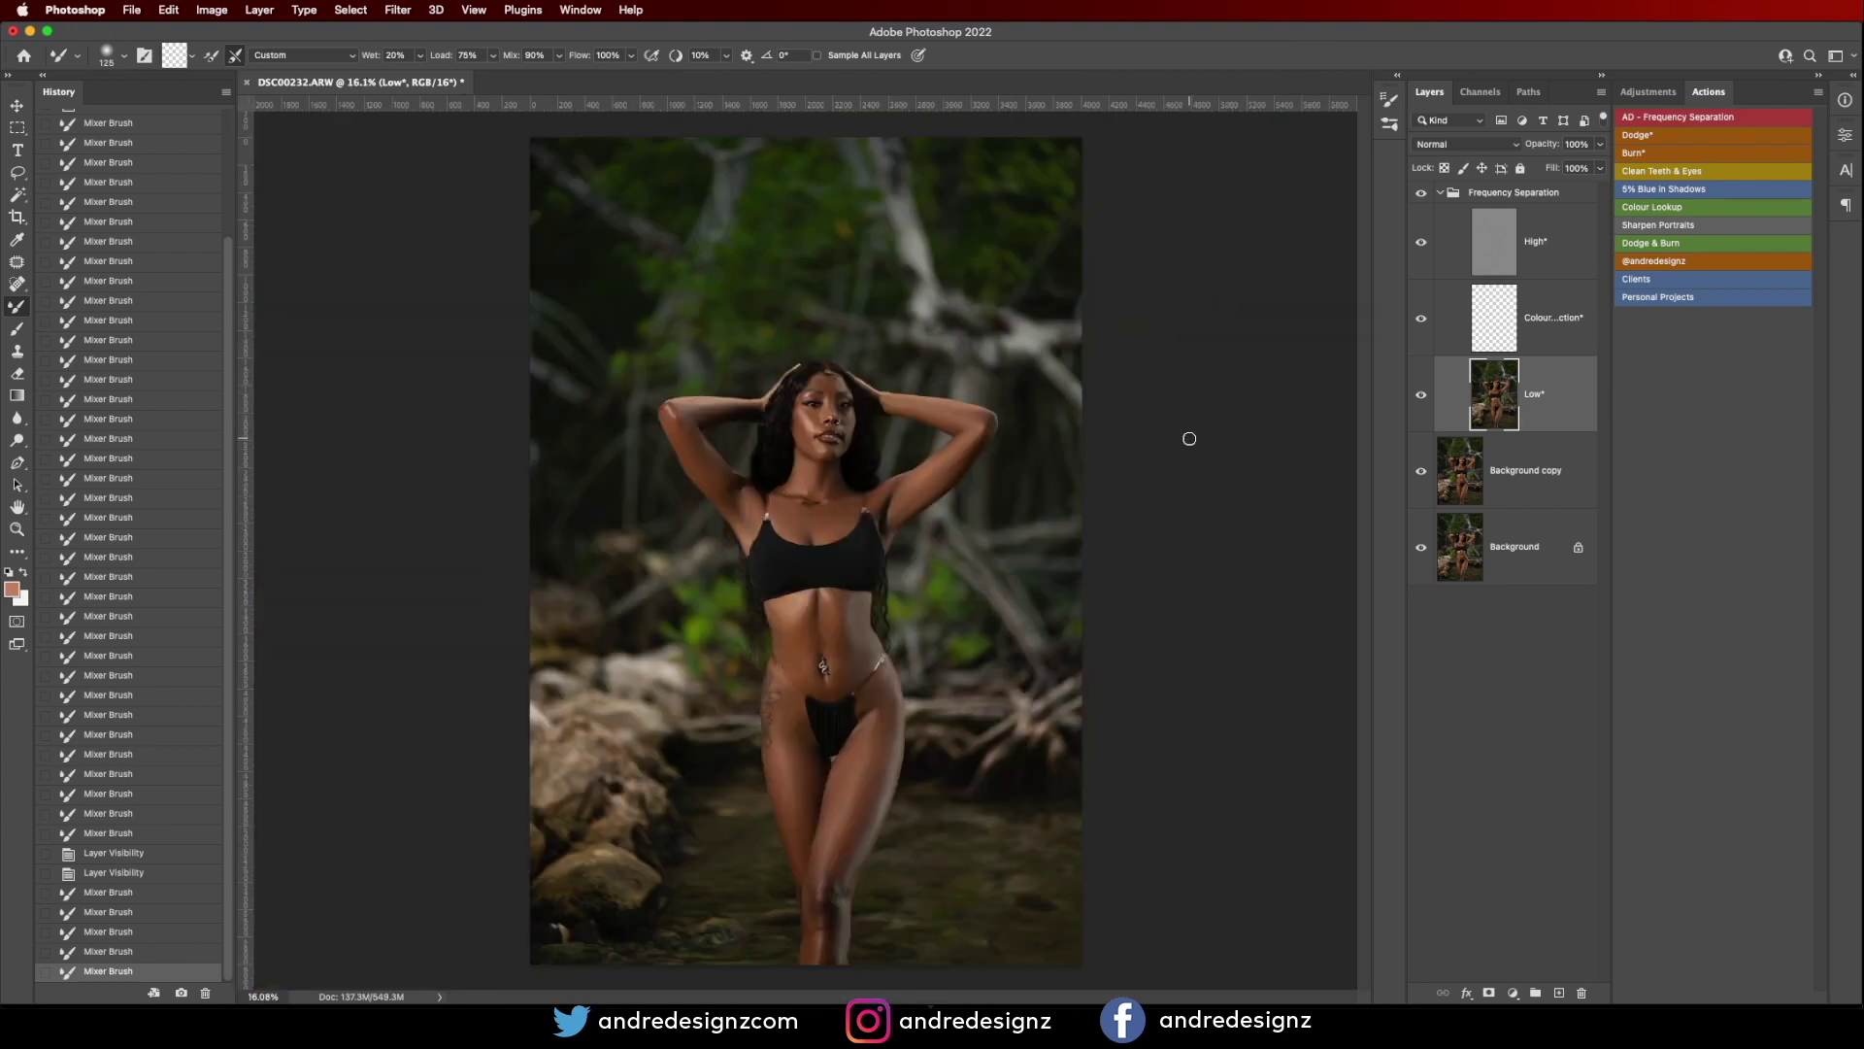
scroll(1160, 462, "up", 1)
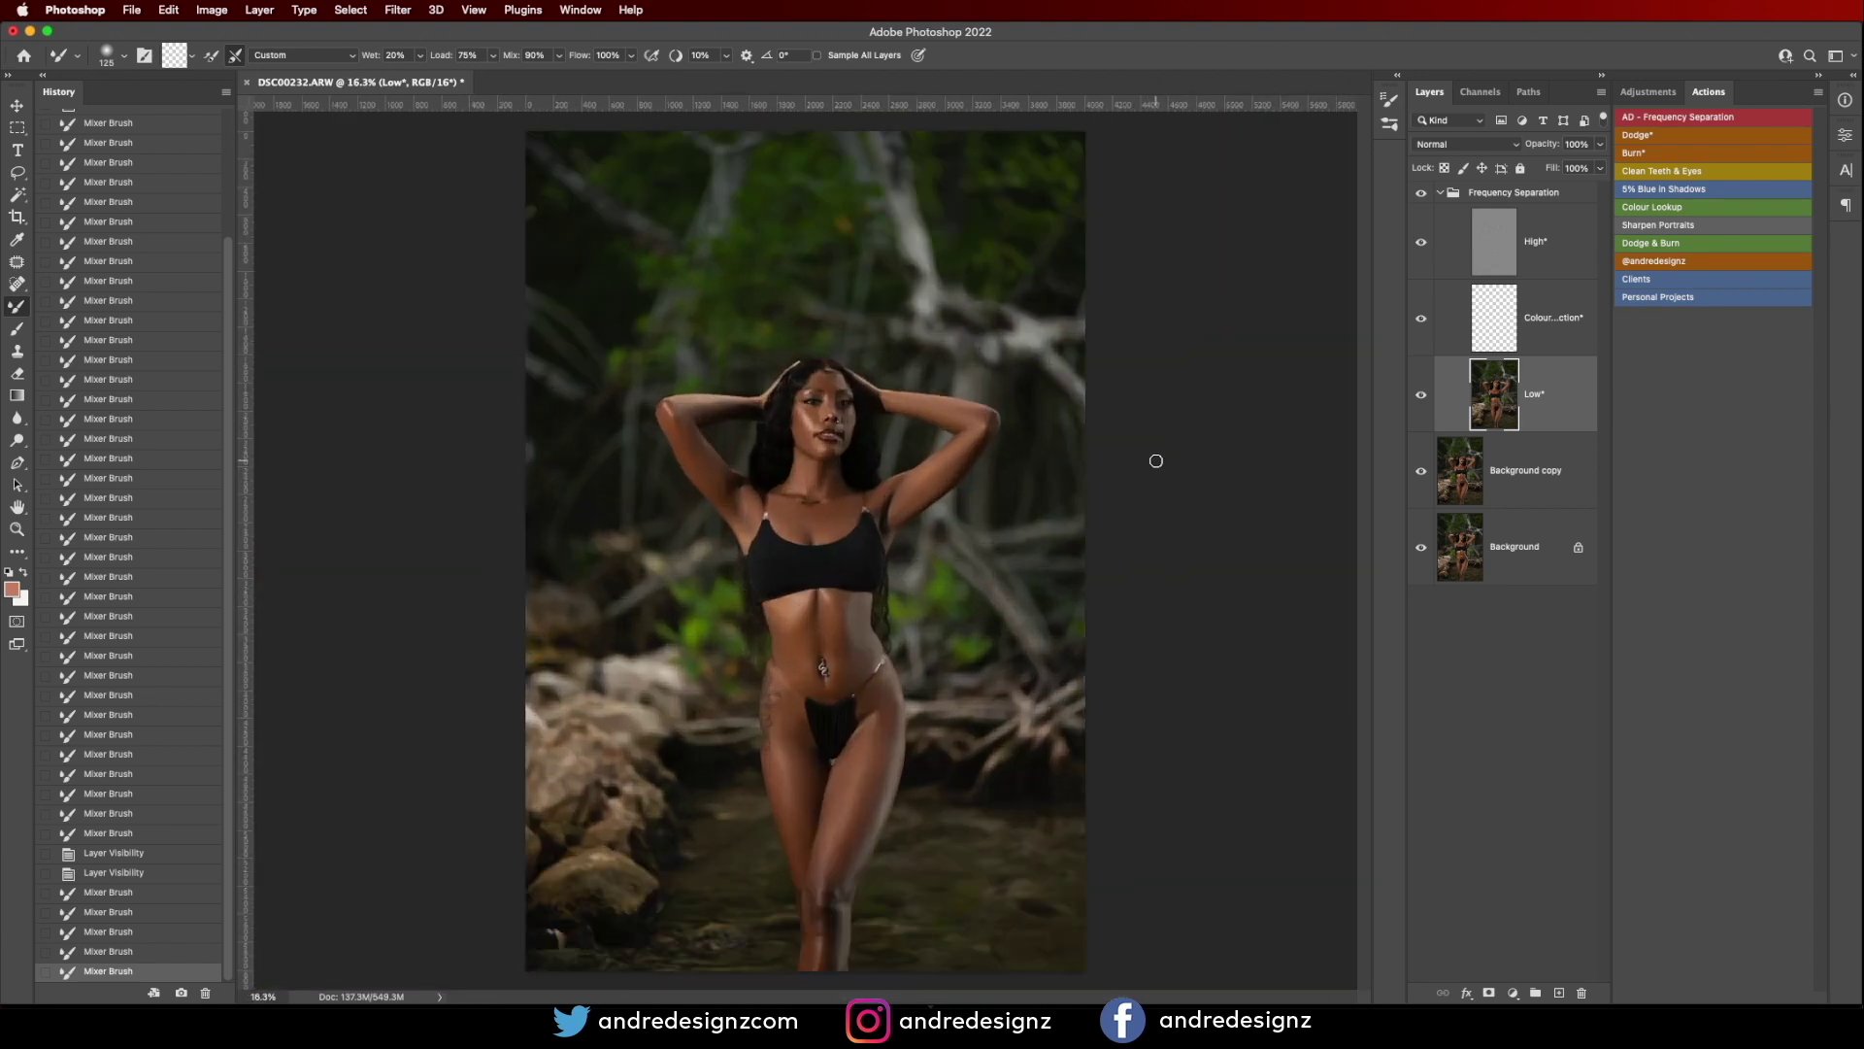
key("super+Tab")
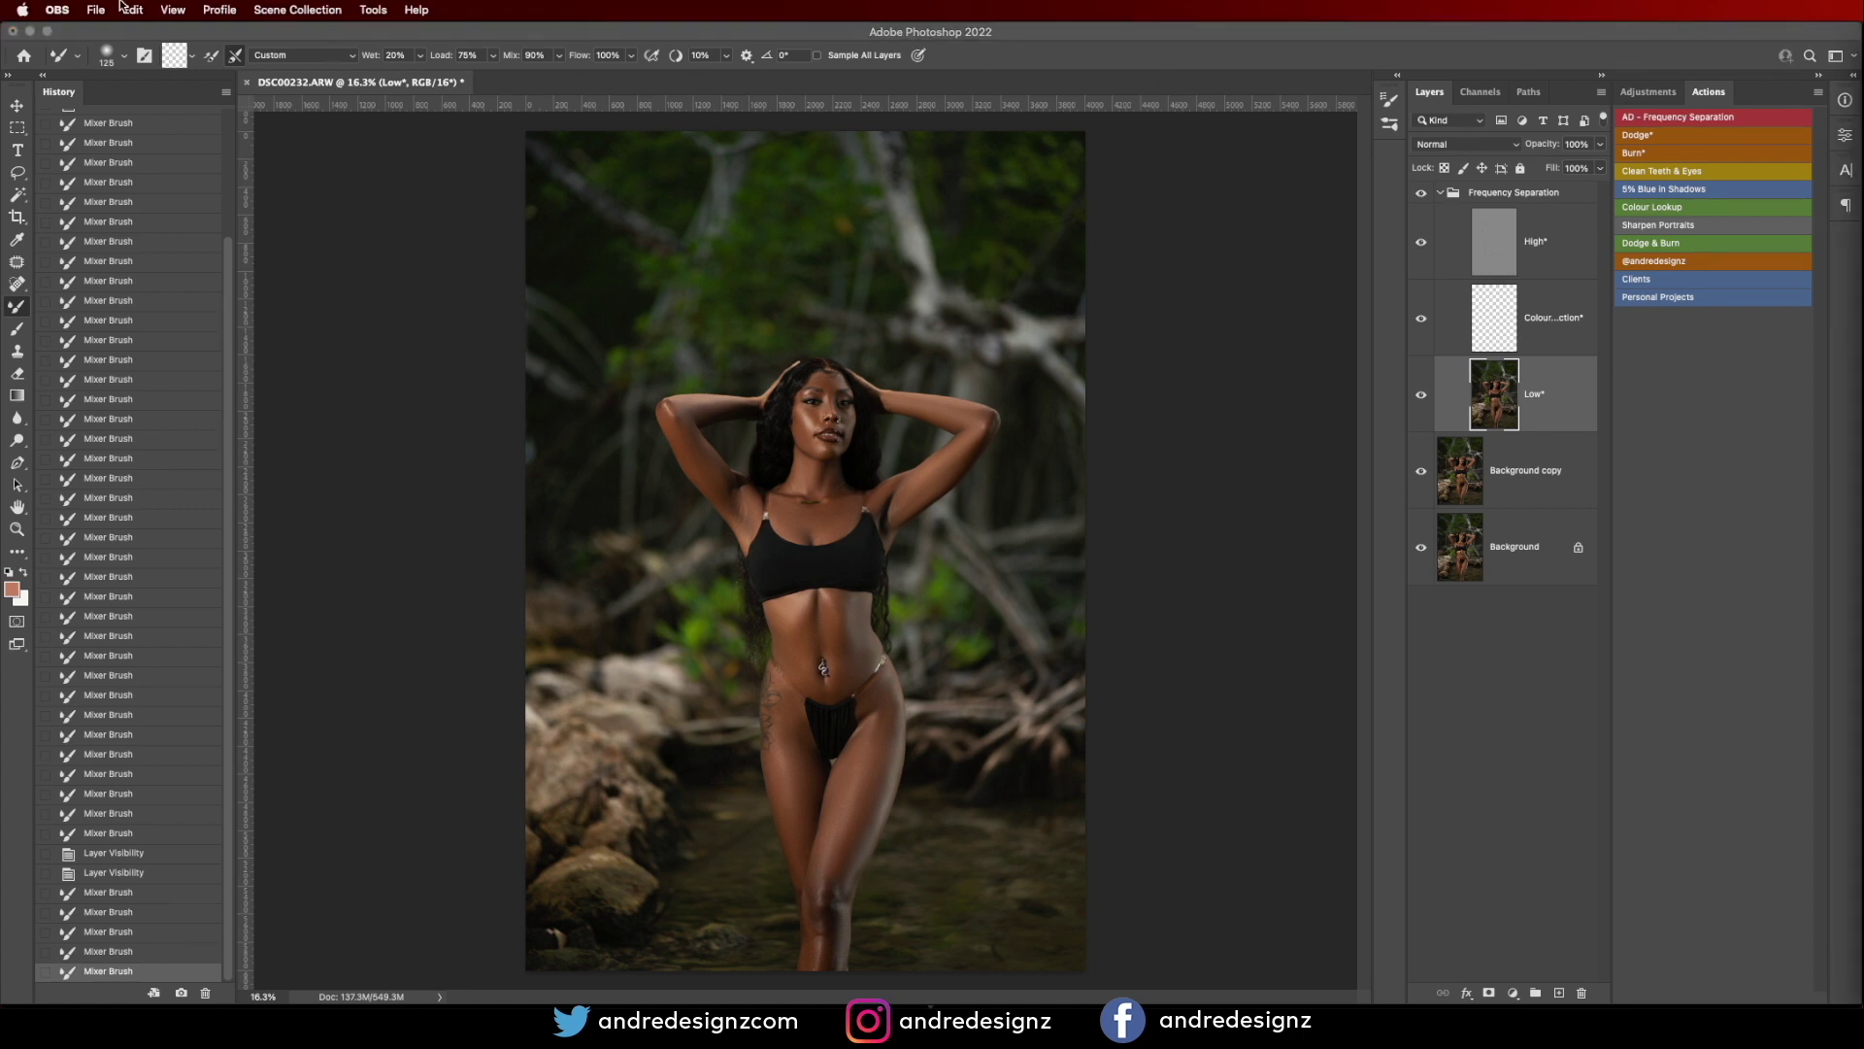
Collapse the Frequency Separation group and run the Dodge* action to add a masked dodge layer above it.
left_click(1443, 192)
left_click(1441, 193)
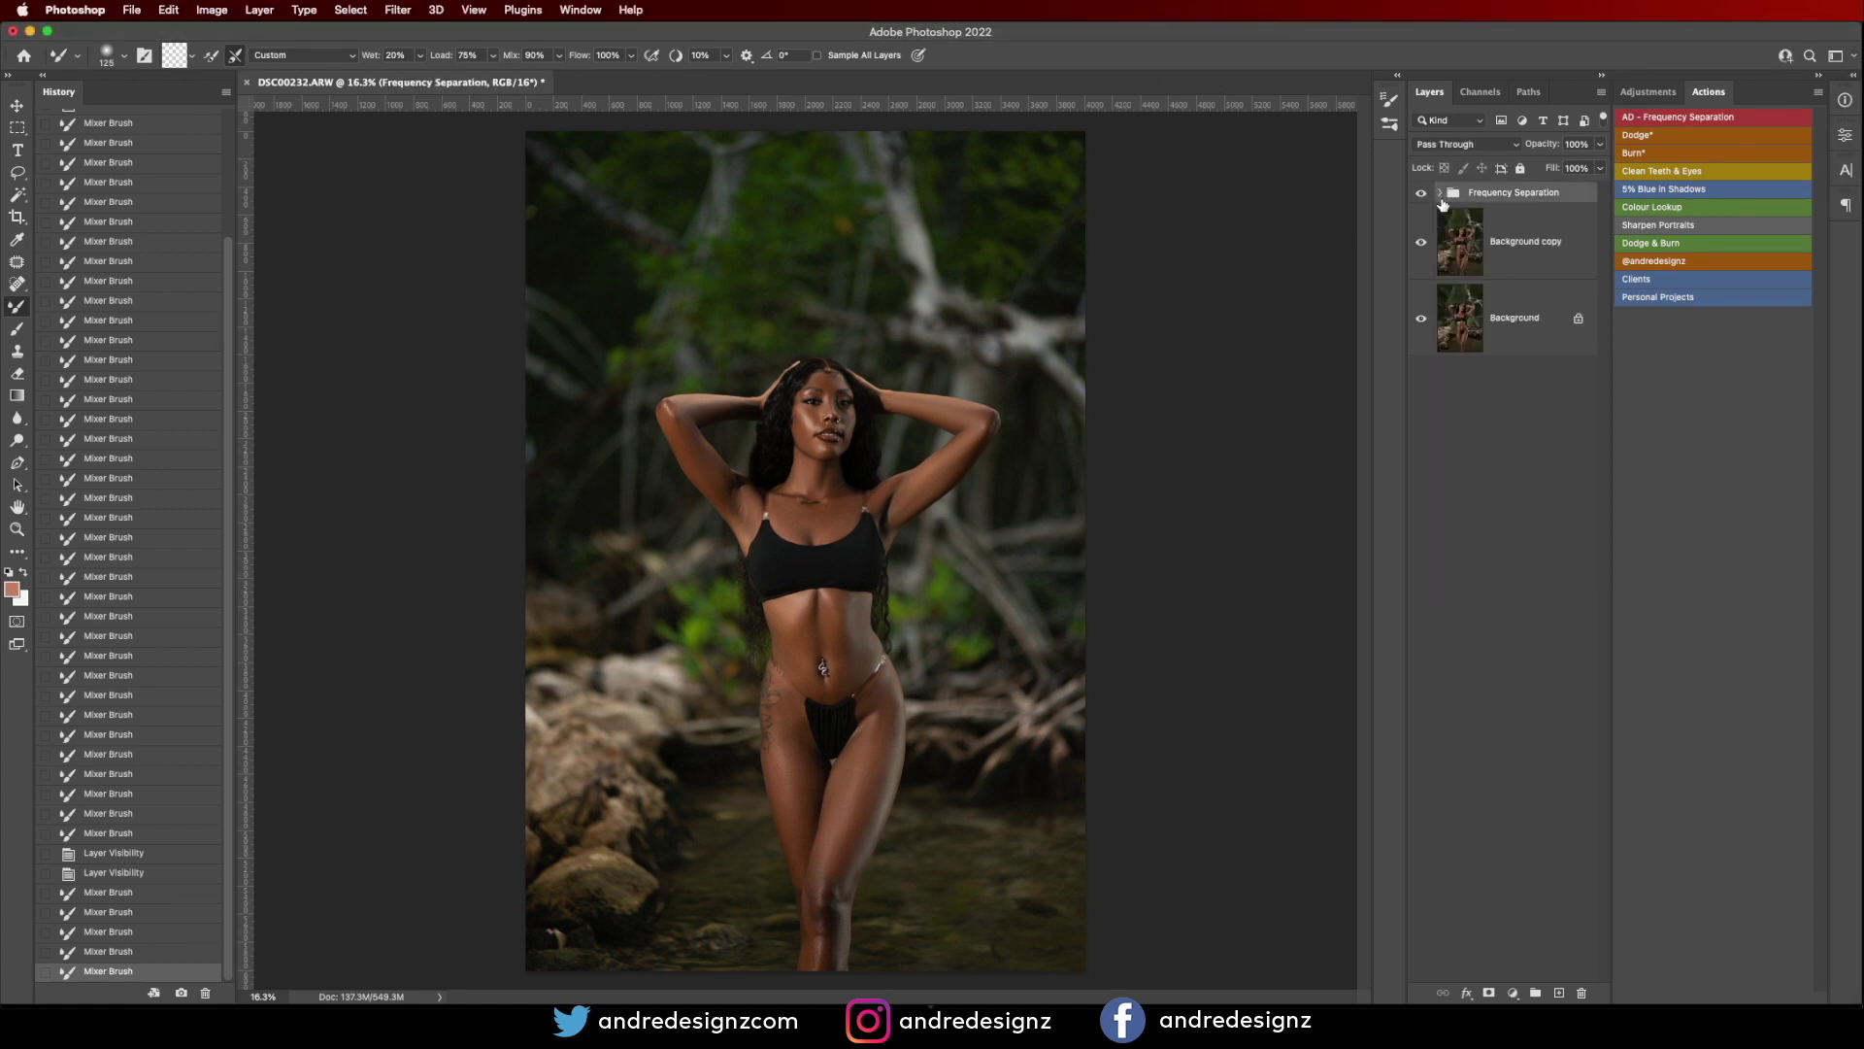
left_click(1645, 136)
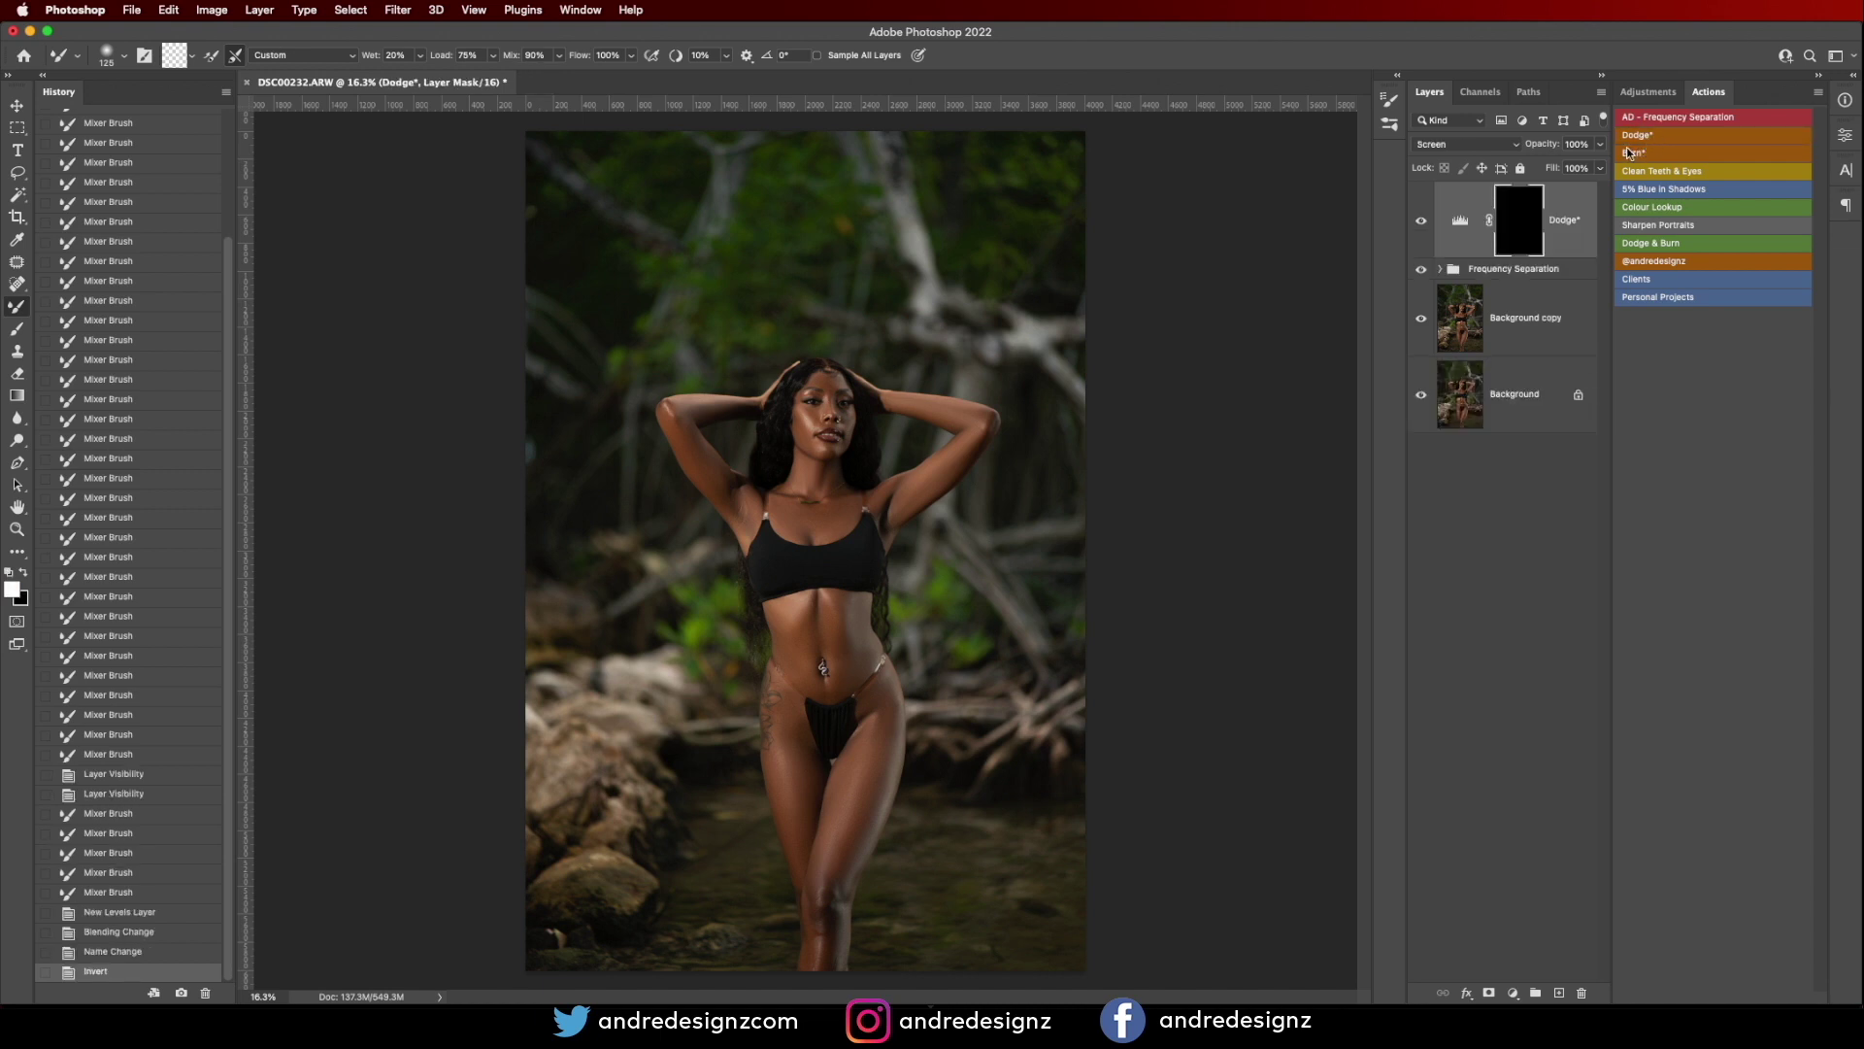
Paint with a soft round white Brush at 1% flow, enlarged to 250 px, to dodge the hip and knee of the front leg.
key("b")
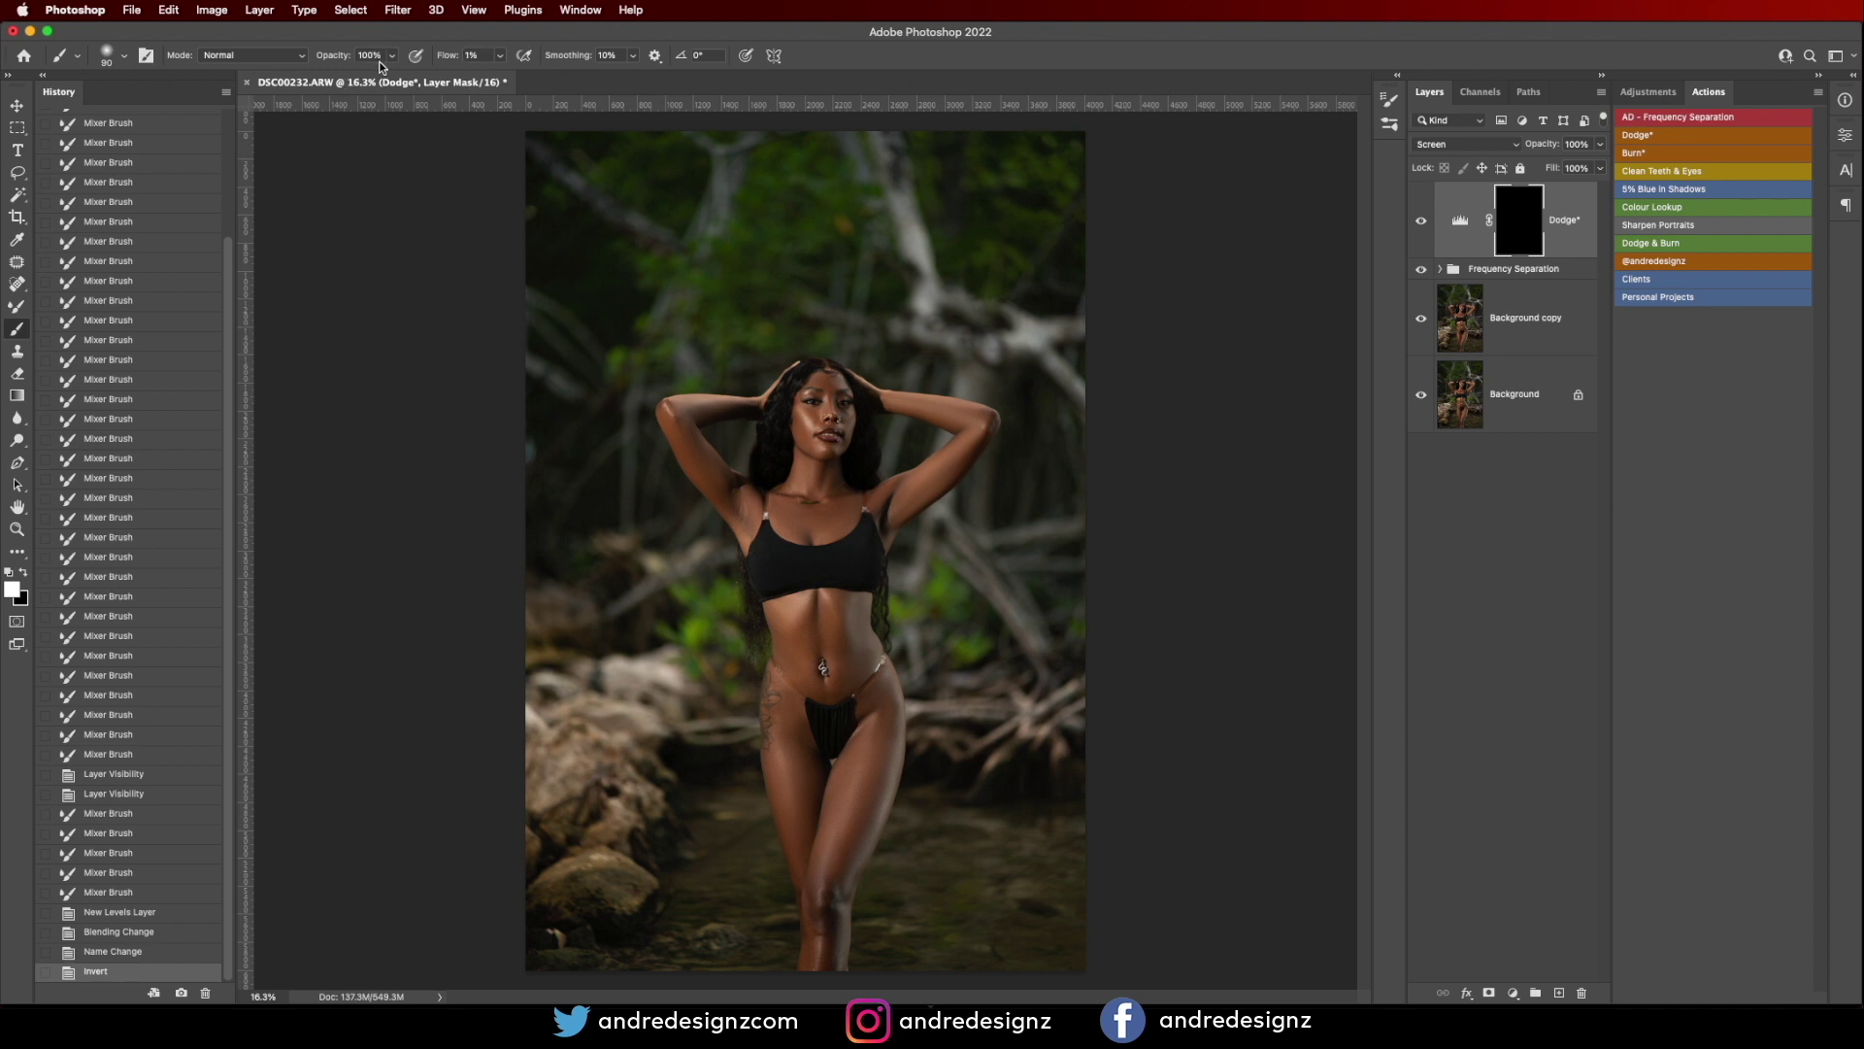
right_click(747, 220)
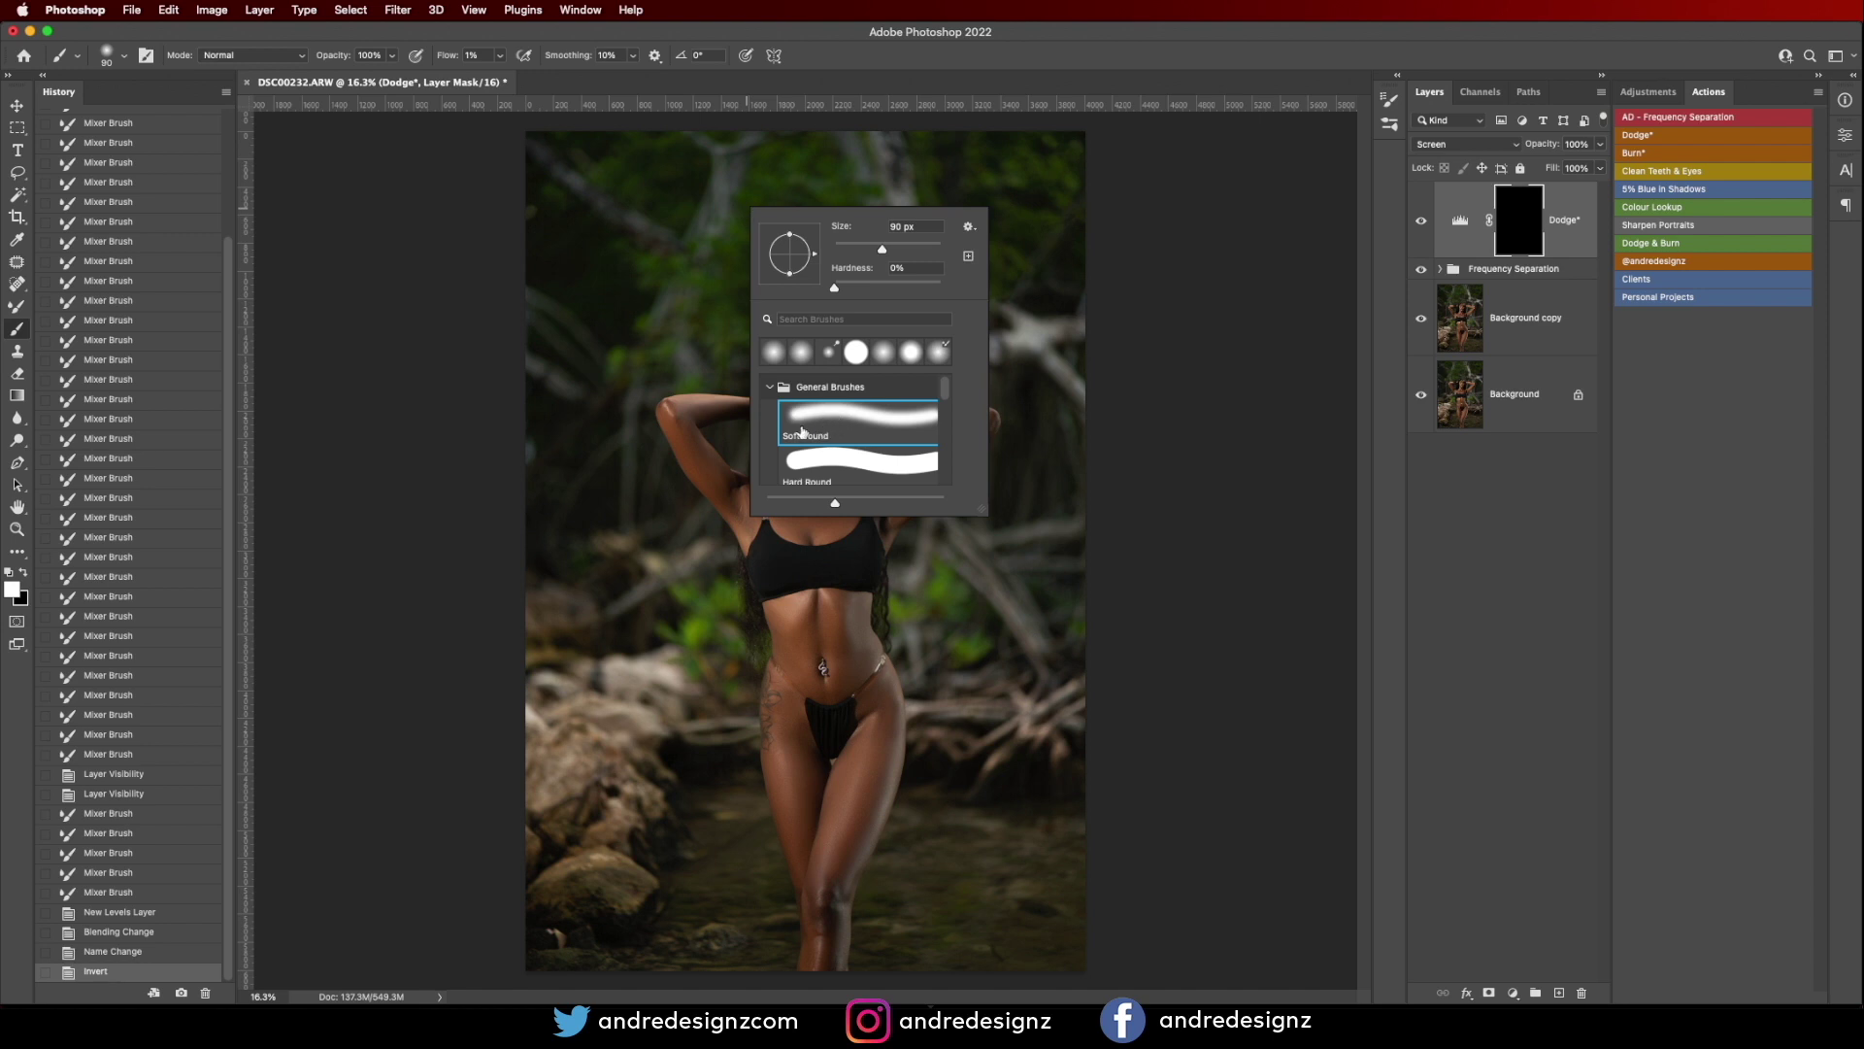
left_click(419, 441)
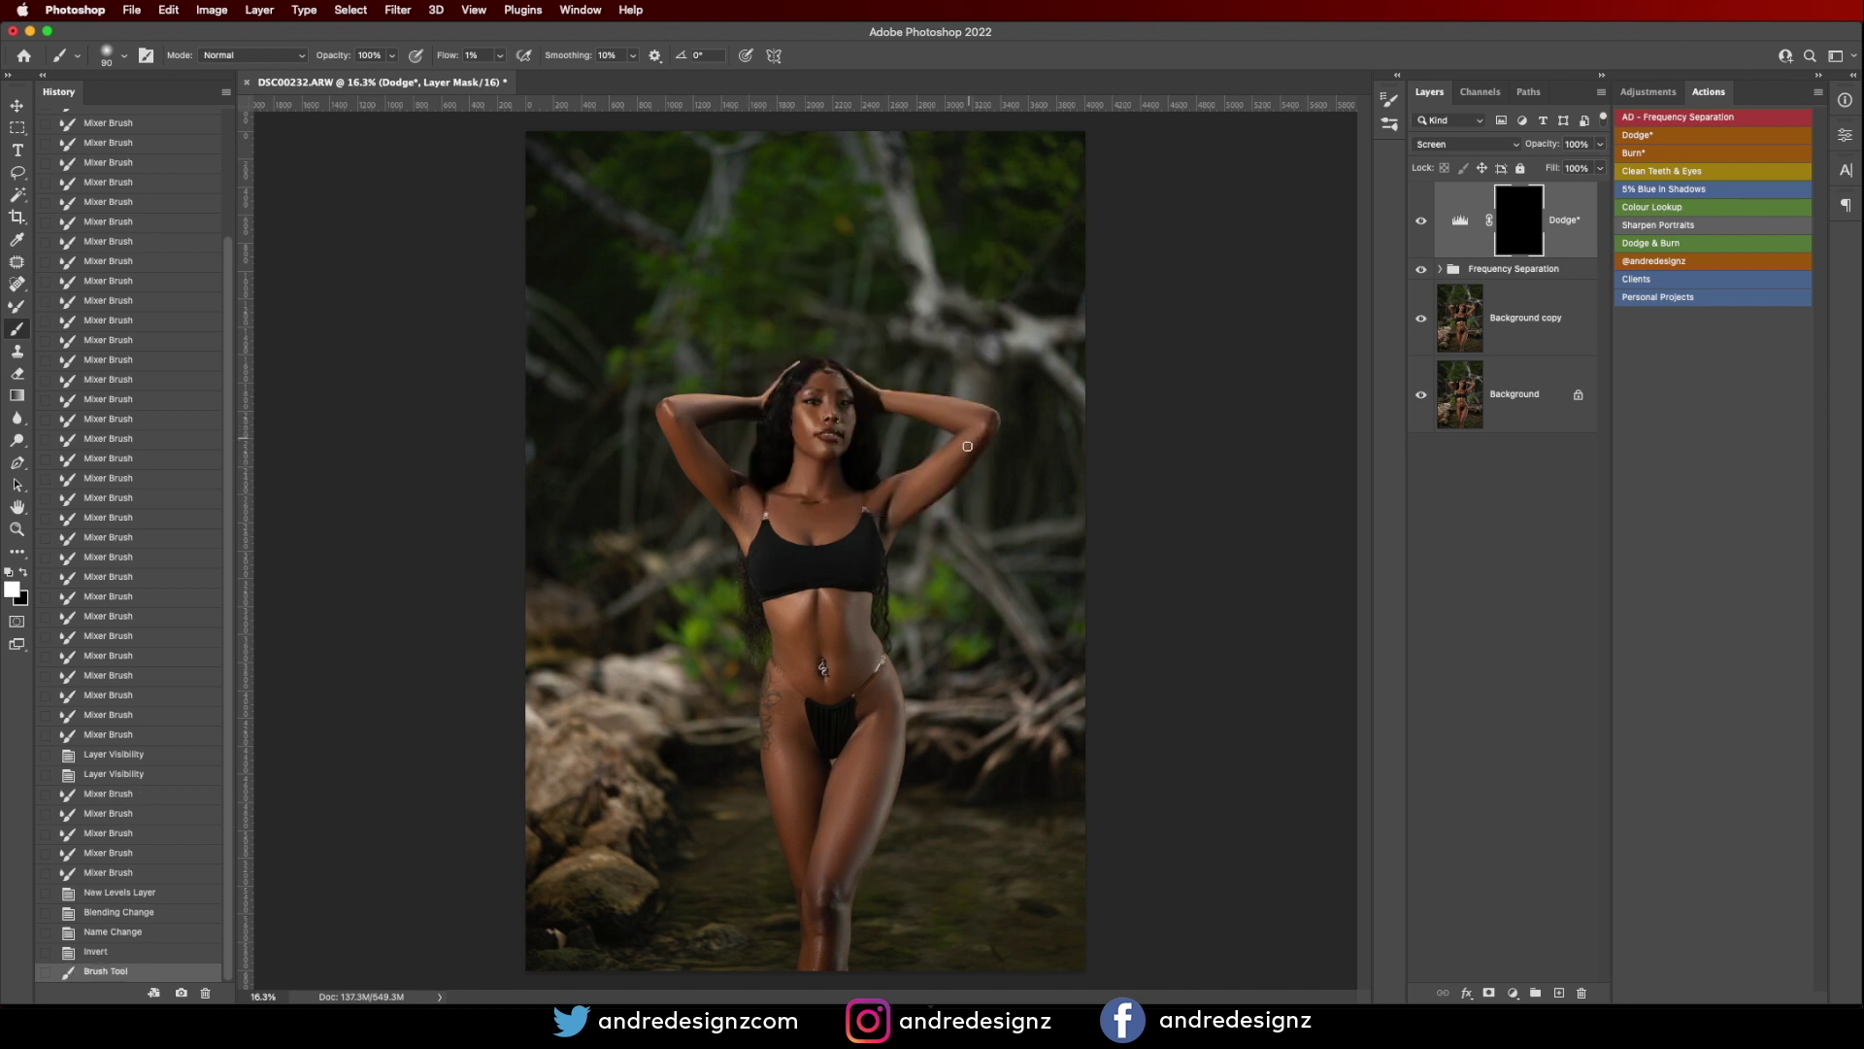
scroll(966, 453, "up", 2)
left_click_drag(901, 676, 930, 526)
scroll(929, 526, "up", 1)
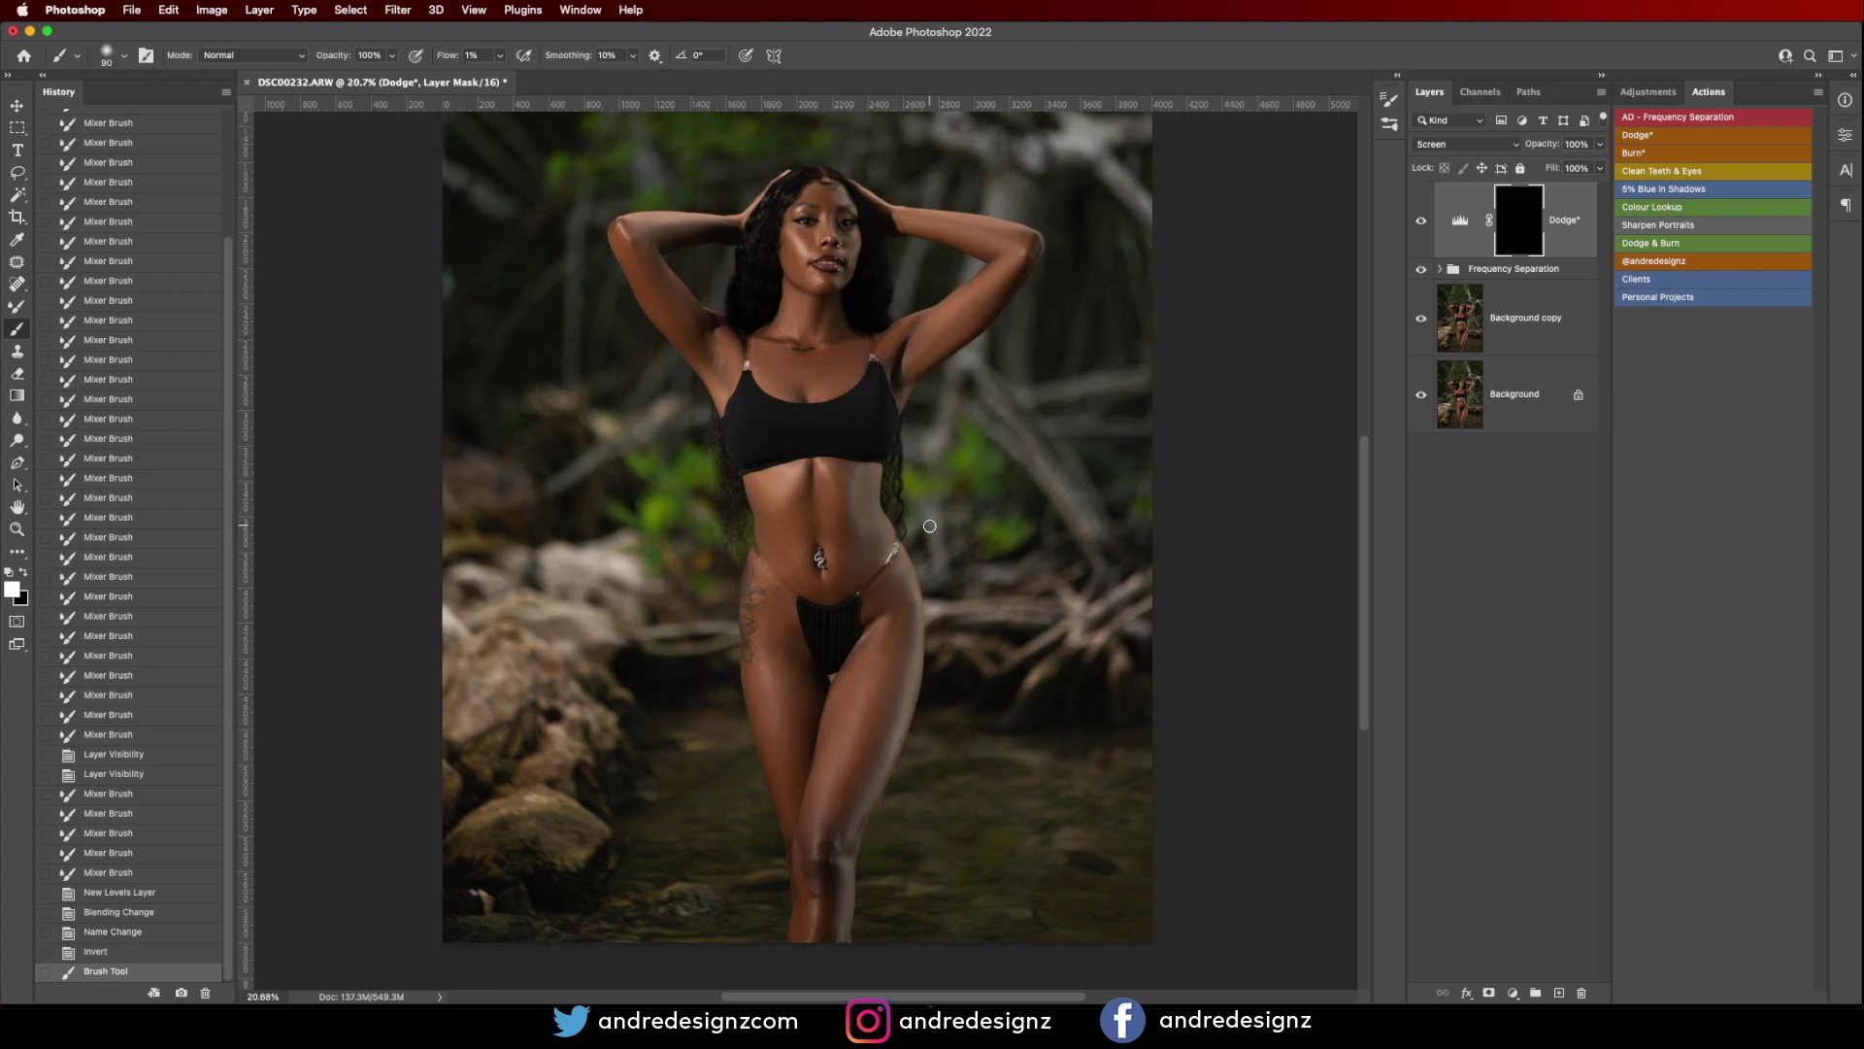
key("bracketright")
key("bracketright")
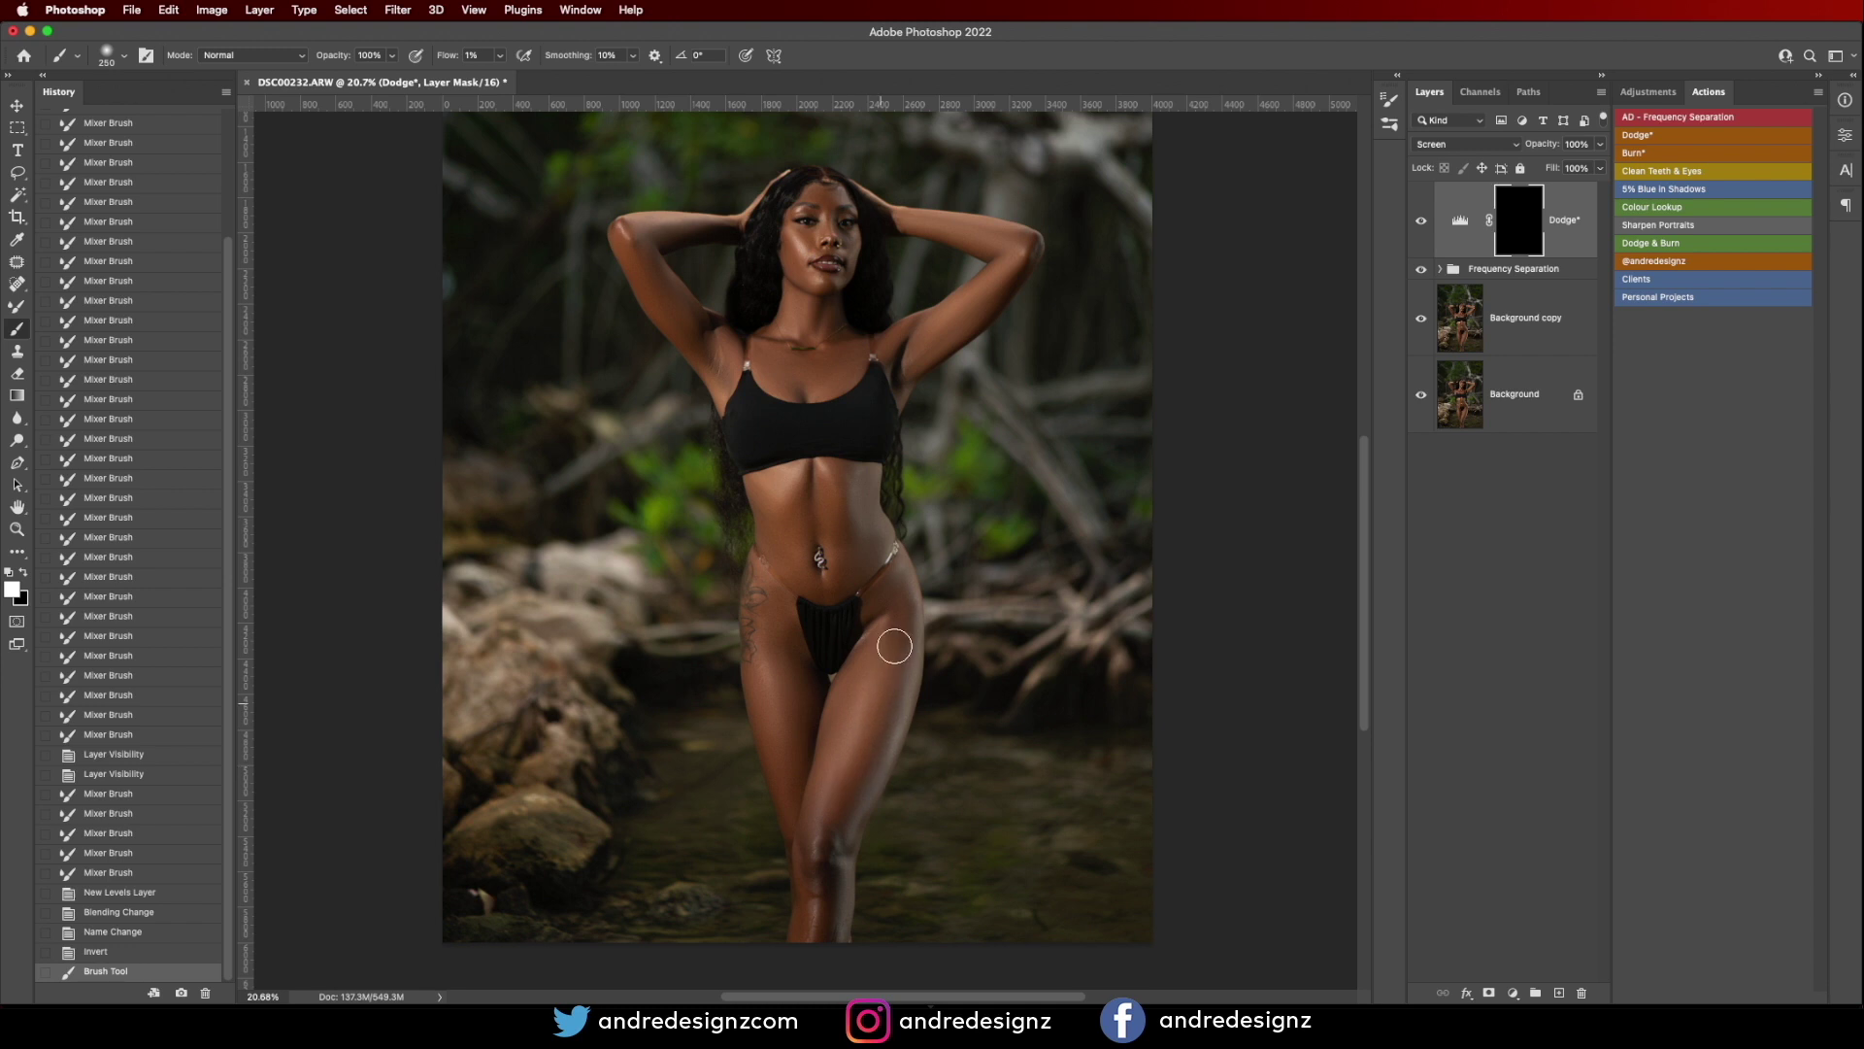
mouse_move(903, 619)
left_mouse_down()
mouse_move(883, 600)
mouse_move(898, 633)
left_mouse_up()
left_click_drag(834, 825, 832, 822)
Dodge the highlights along both thighs with the brush reduced to 200 px.
key("bracketleft")
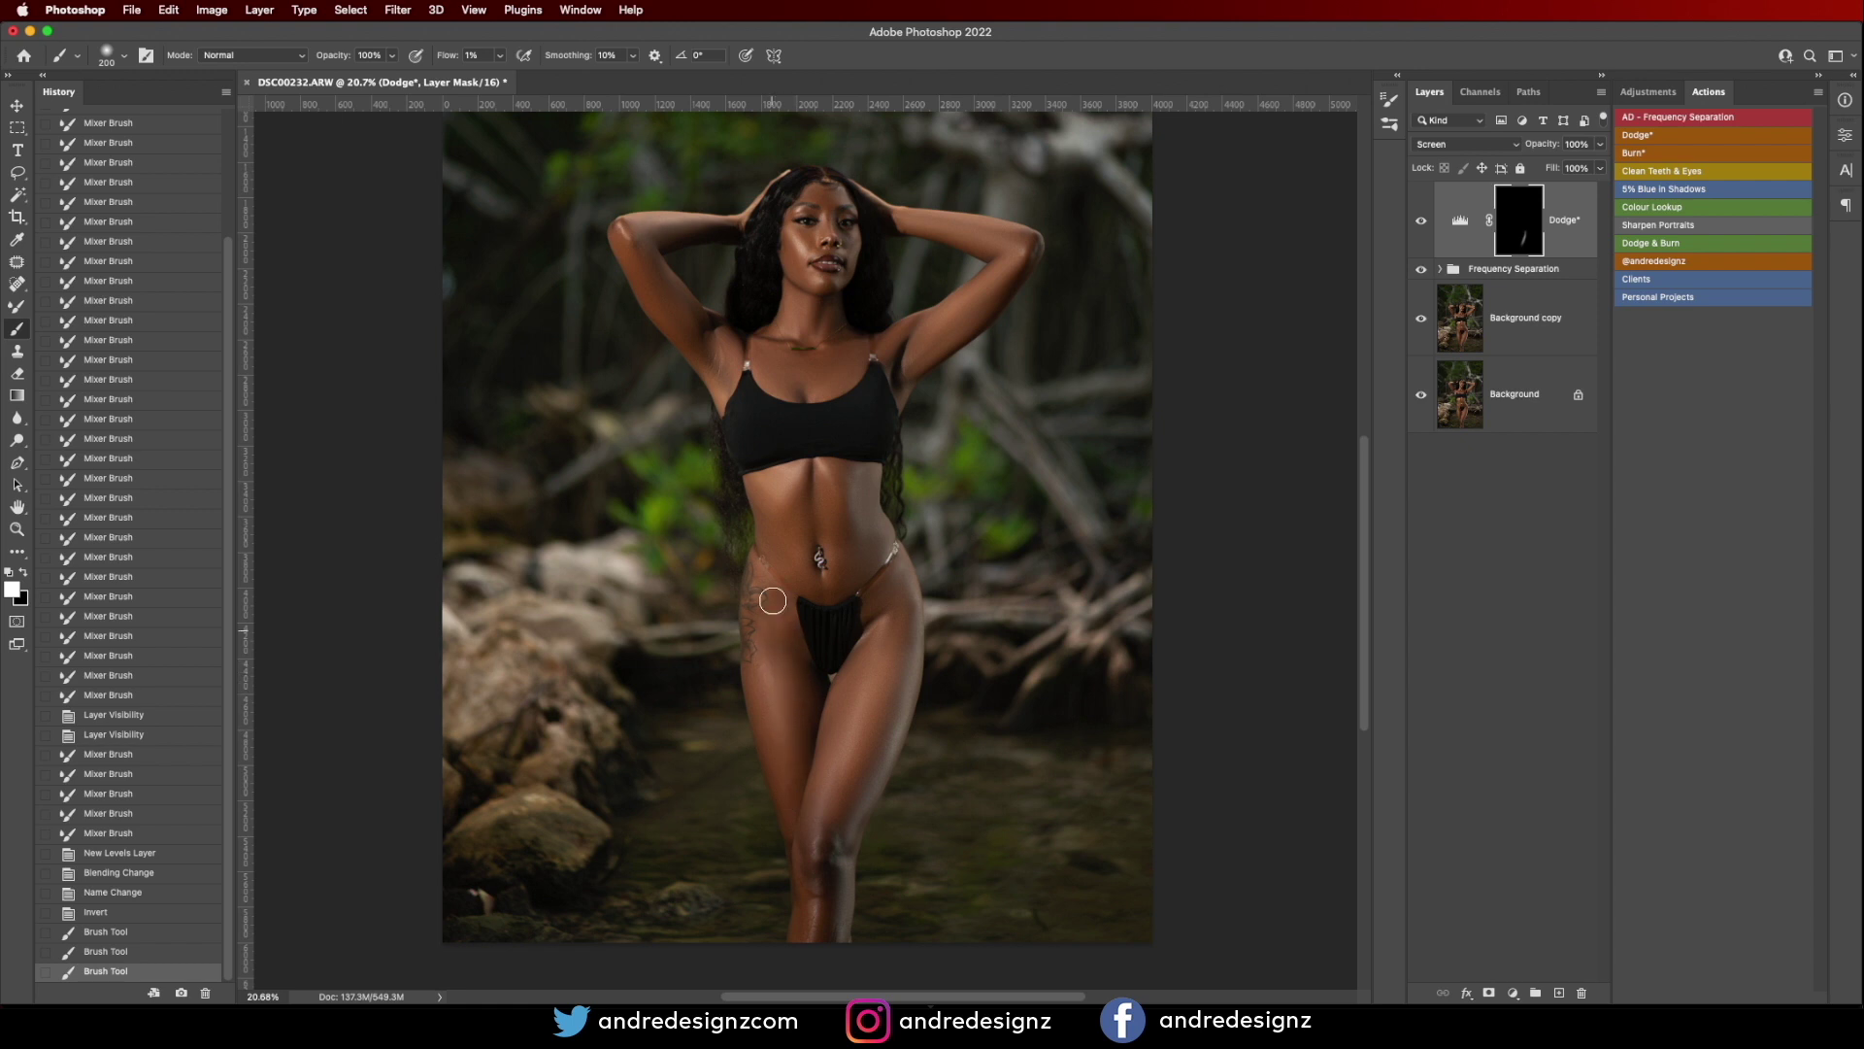
mouse_move(797, 701)
left_mouse_down()
mouse_move(780, 726)
mouse_move(839, 808)
mouse_move(840, 742)
mouse_move(894, 698)
left_mouse_up()
left_click_drag(871, 776, 857, 728)
key("bracketleft")
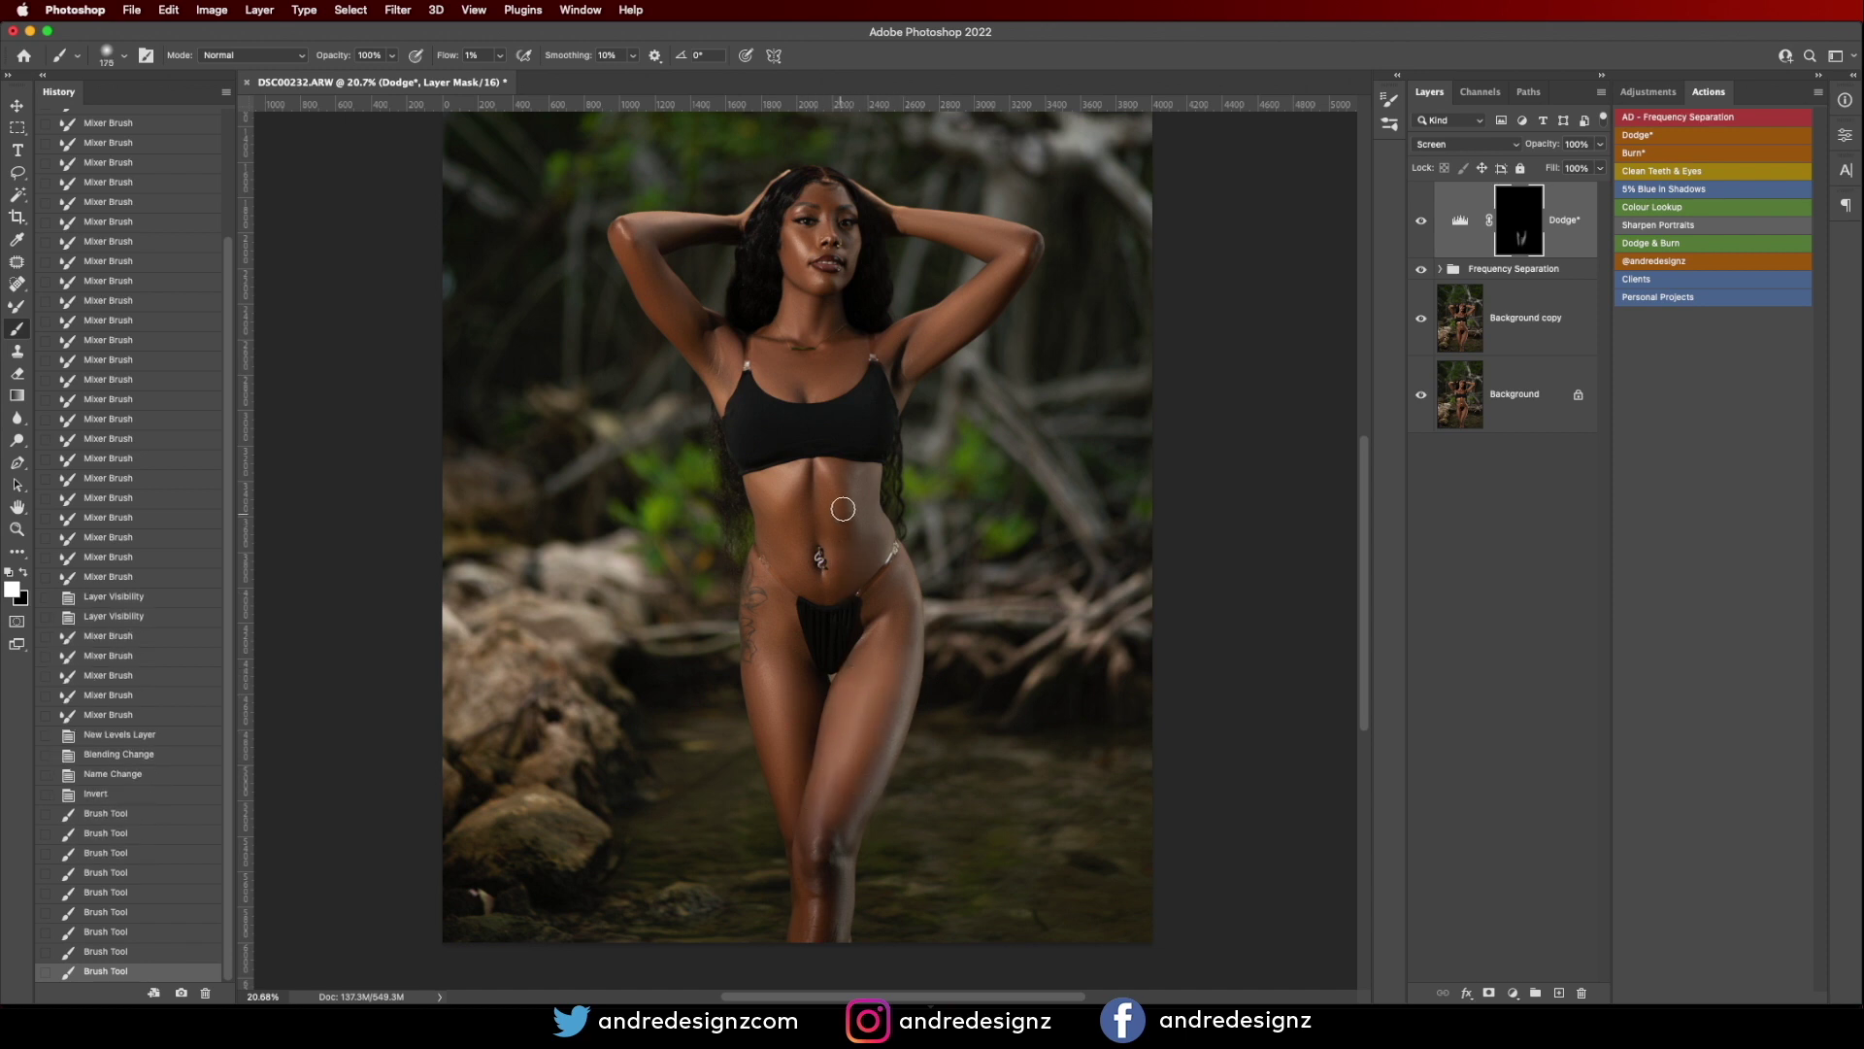
Dodge the abdomen below the bikini top, the upper chest and the adjoining shoulder.
mouse_move(840, 492)
left_mouse_down()
mouse_move(767, 492)
mouse_move(786, 575)
mouse_move(793, 515)
mouse_move(830, 475)
mouse_move(846, 530)
mouse_move(826, 481)
left_mouse_up()
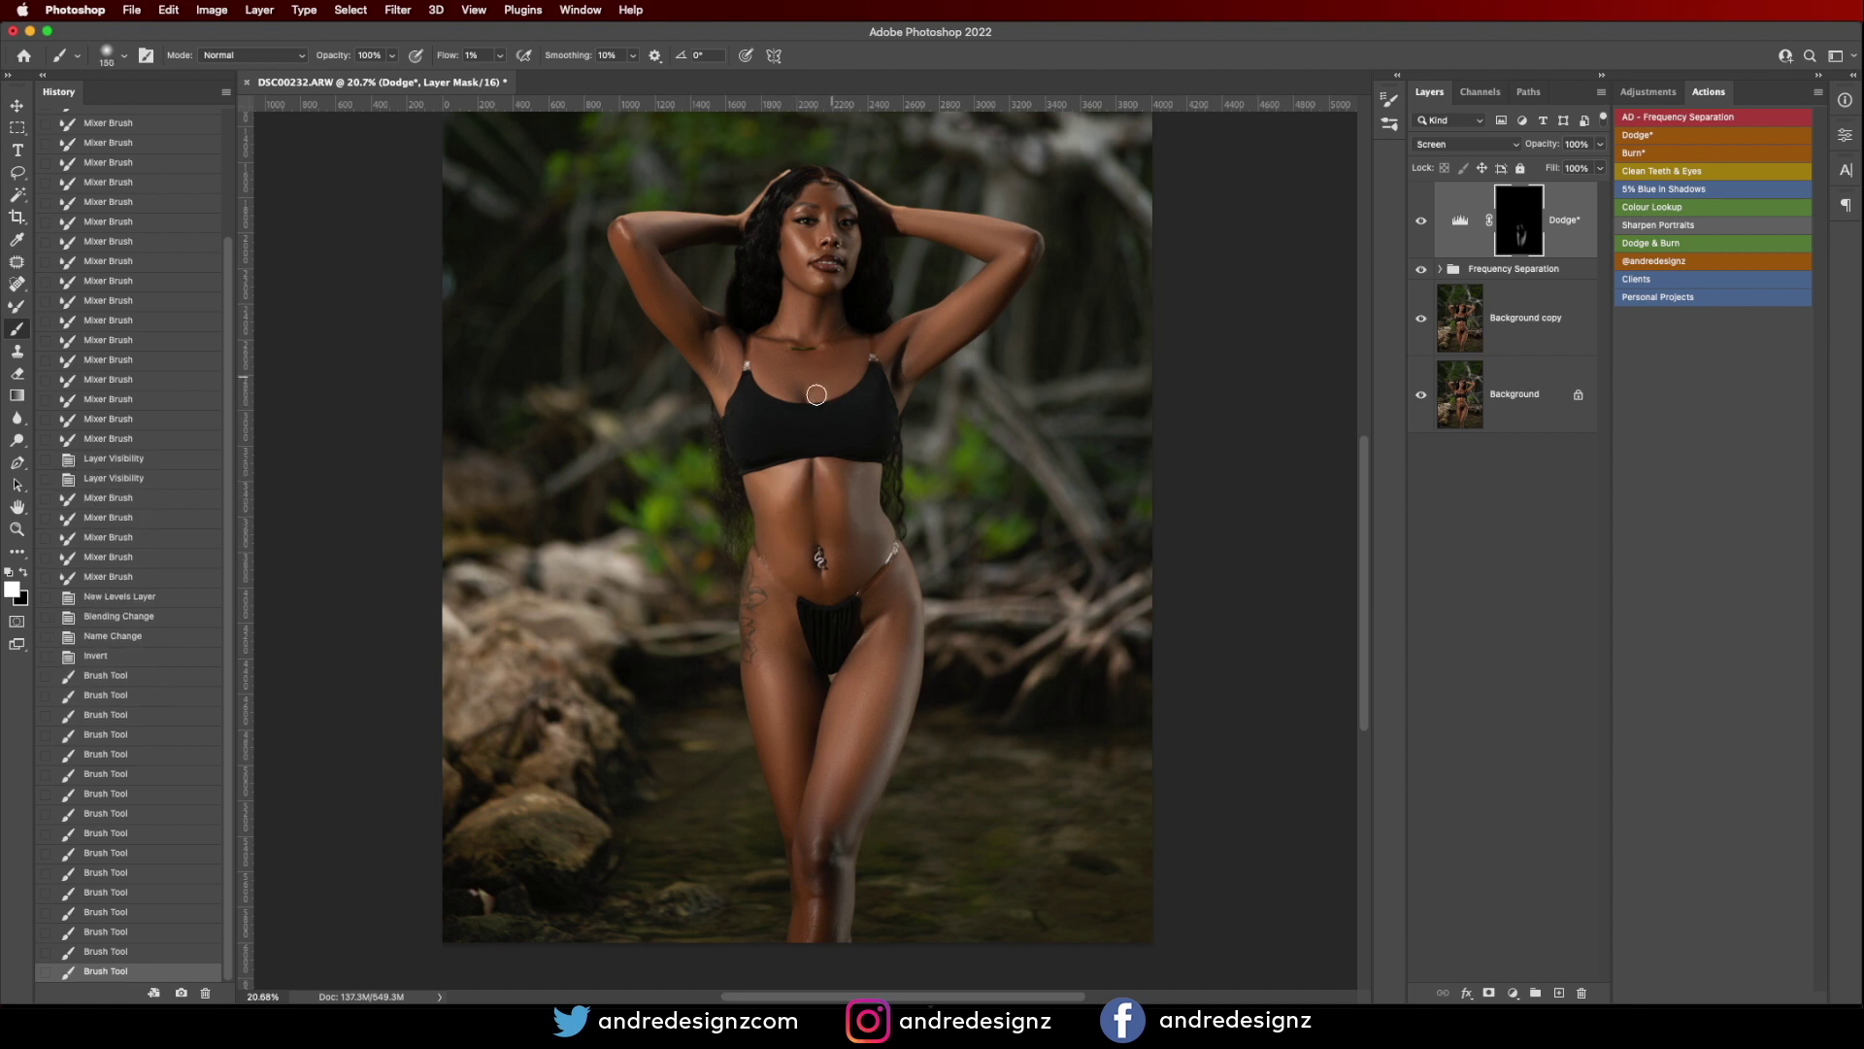
left_click_drag(835, 384, 869, 364)
left_click_drag(879, 358, 913, 342)
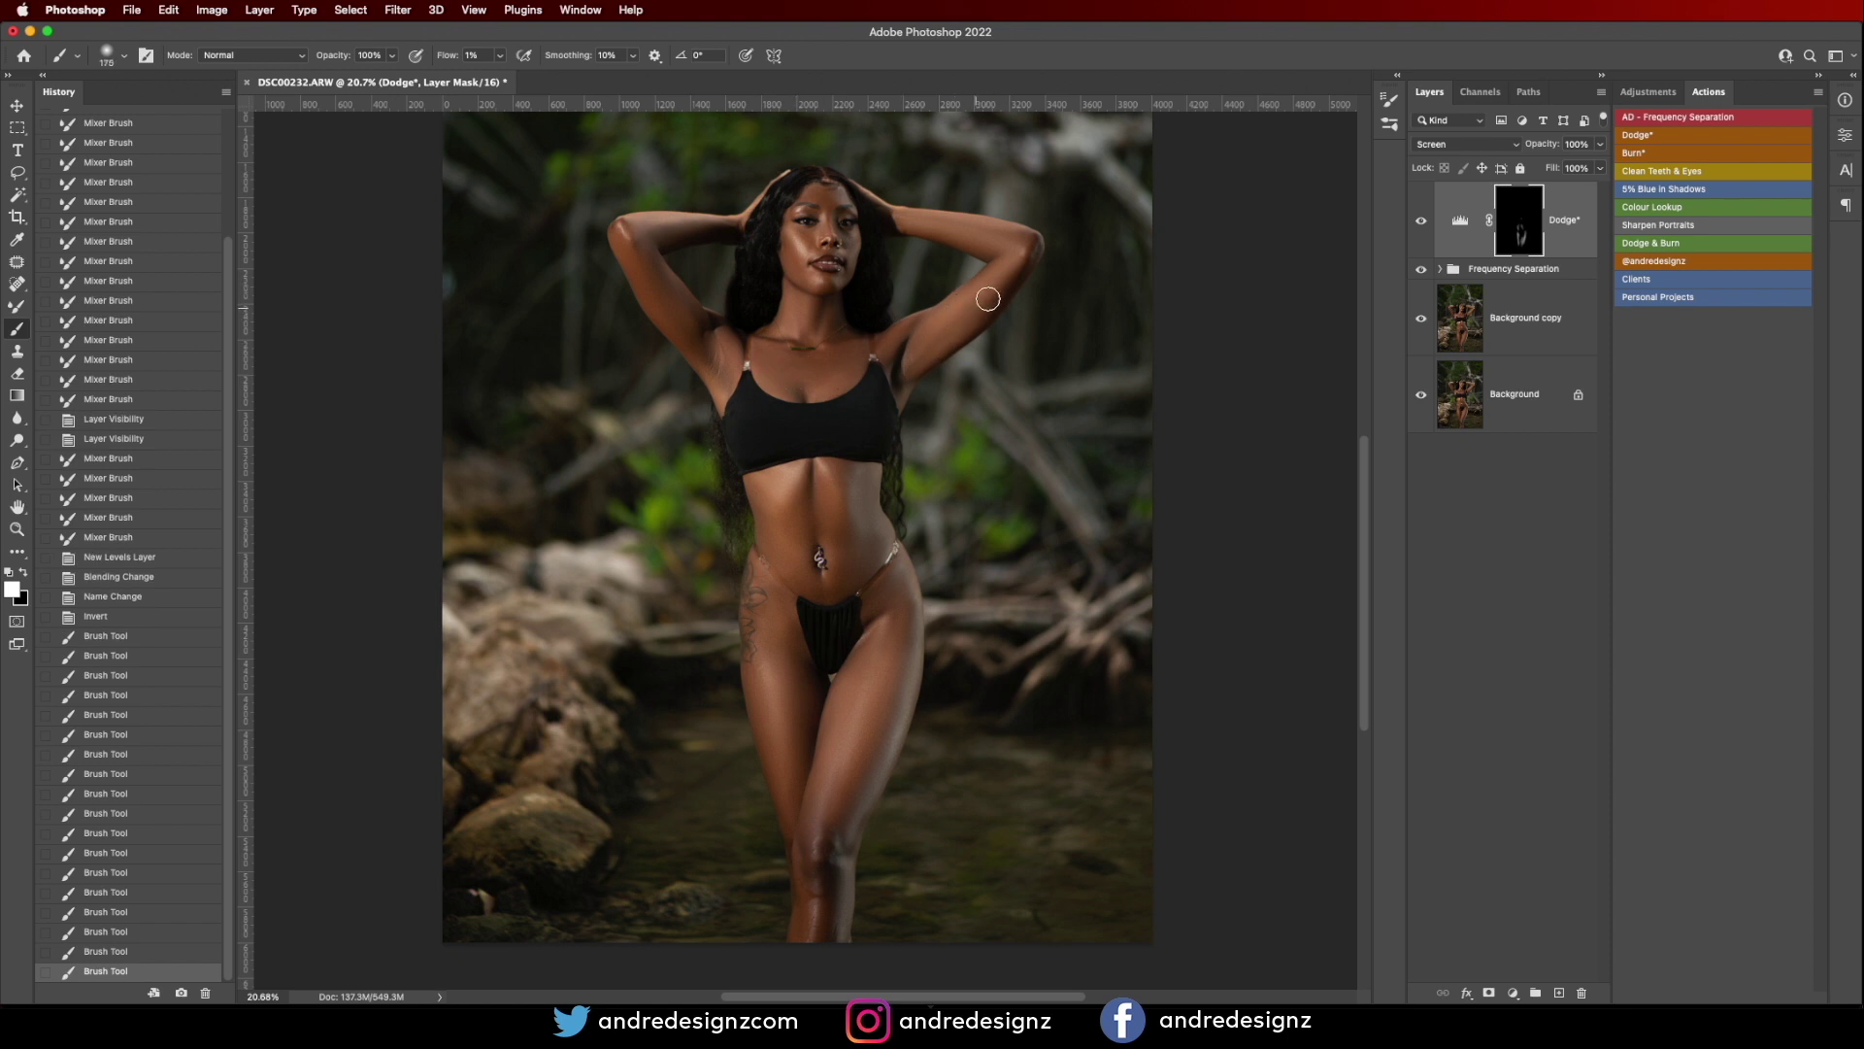
Dodge the upper arms and forearms of both raised arms and compare the portrait with the Dodge* layer hidden and shown.
left_click_drag(999, 279, 968, 305)
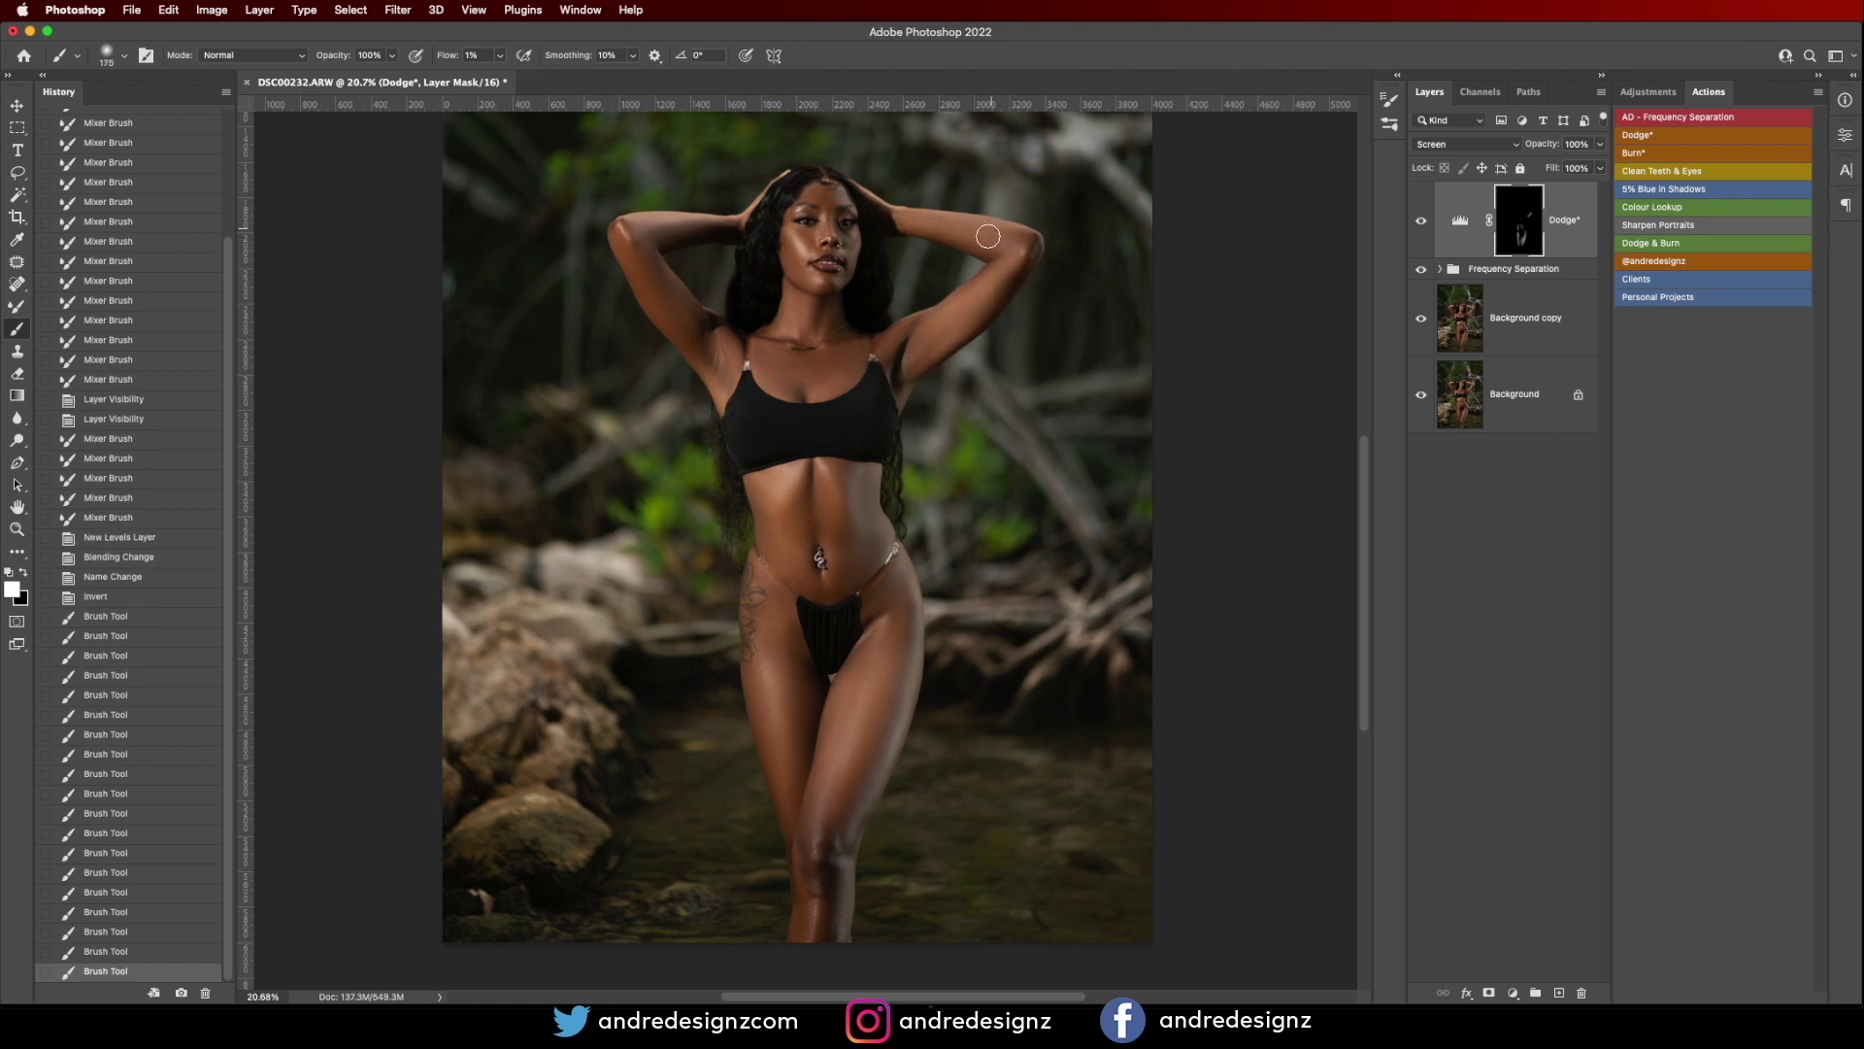
left_click_drag(975, 226, 907, 220)
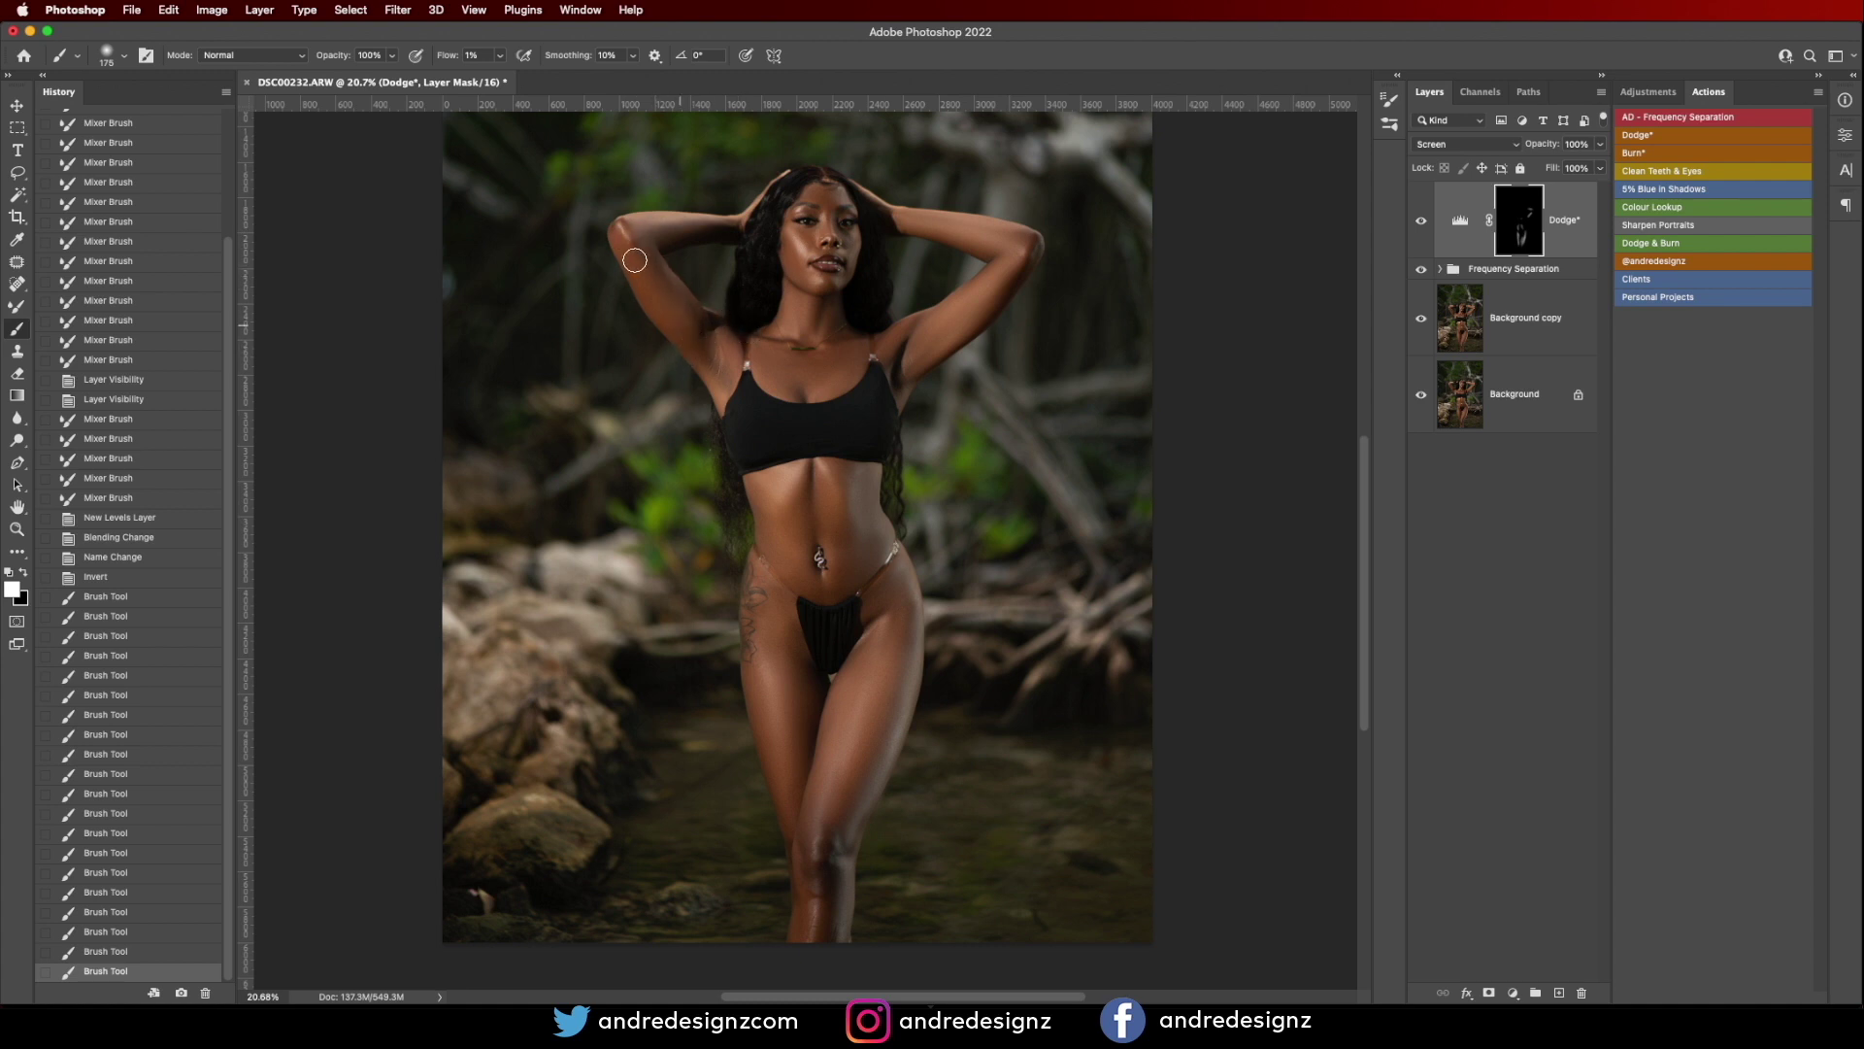
left_click_drag(680, 339, 693, 321)
left_click_drag(683, 232, 699, 238)
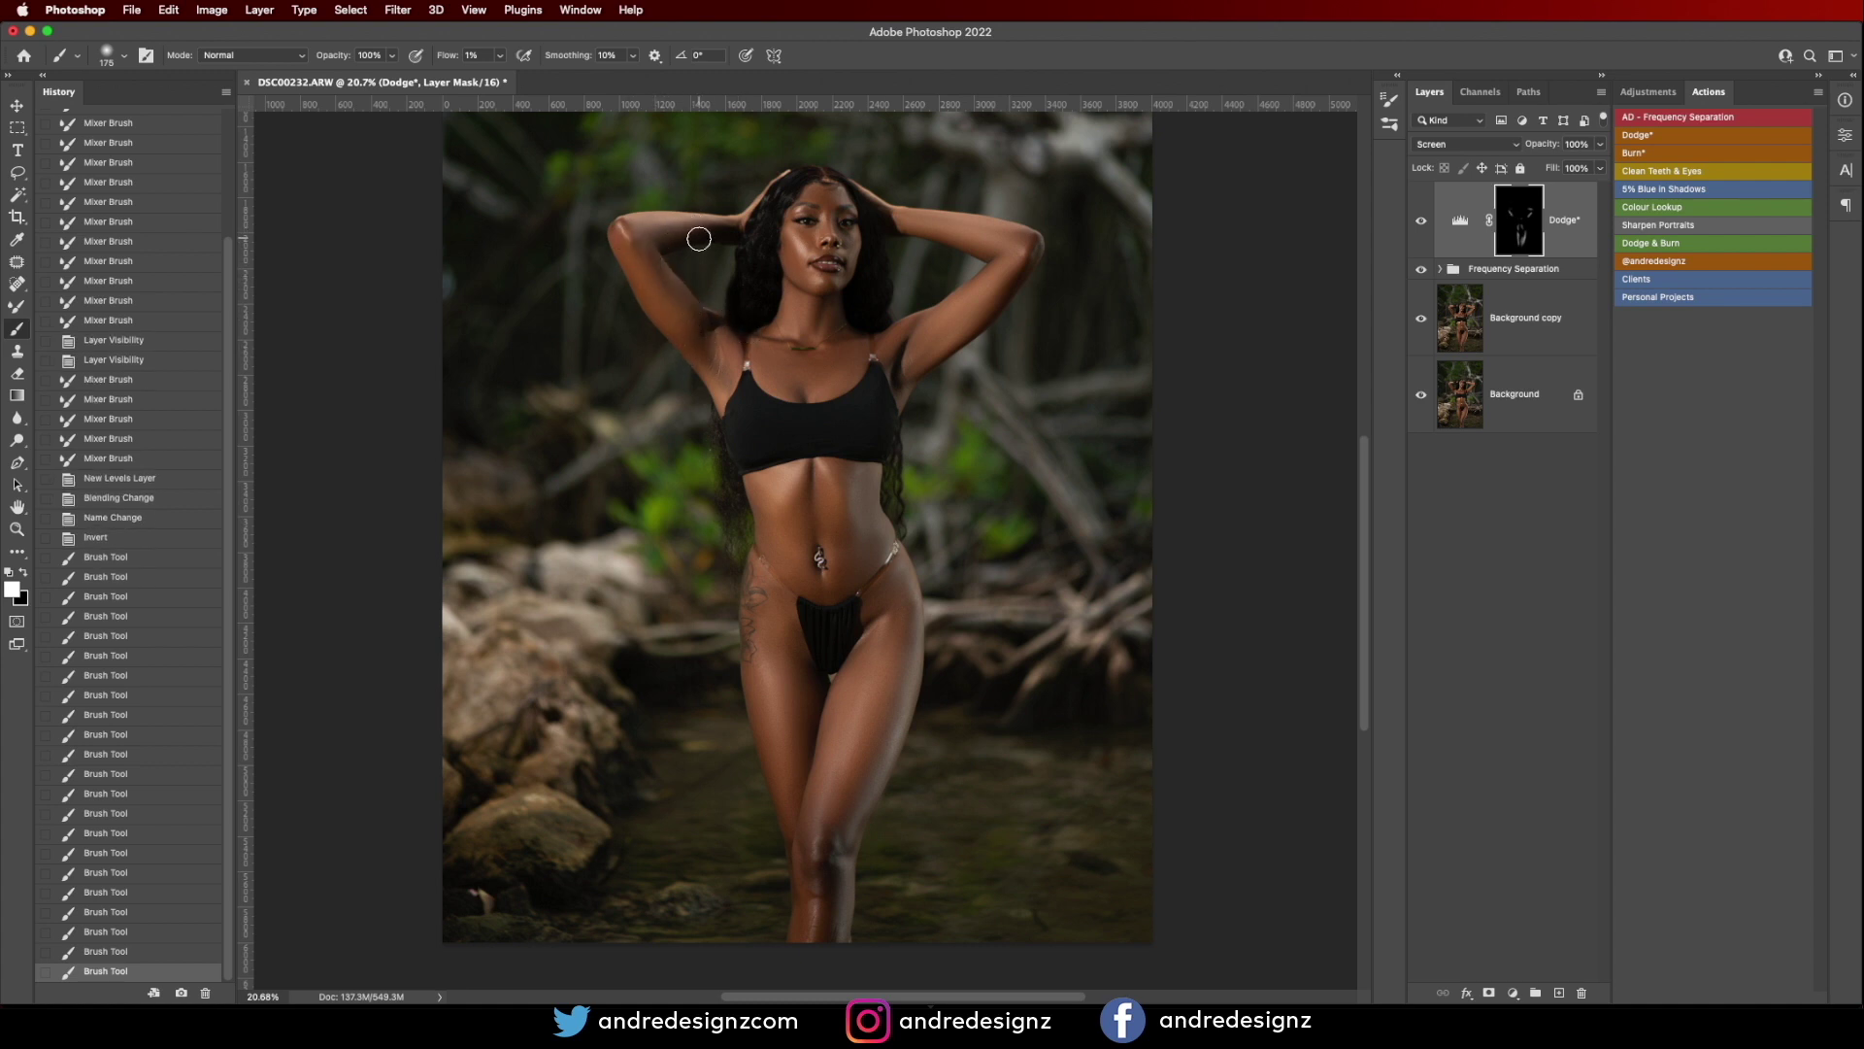
left_click(1422, 222)
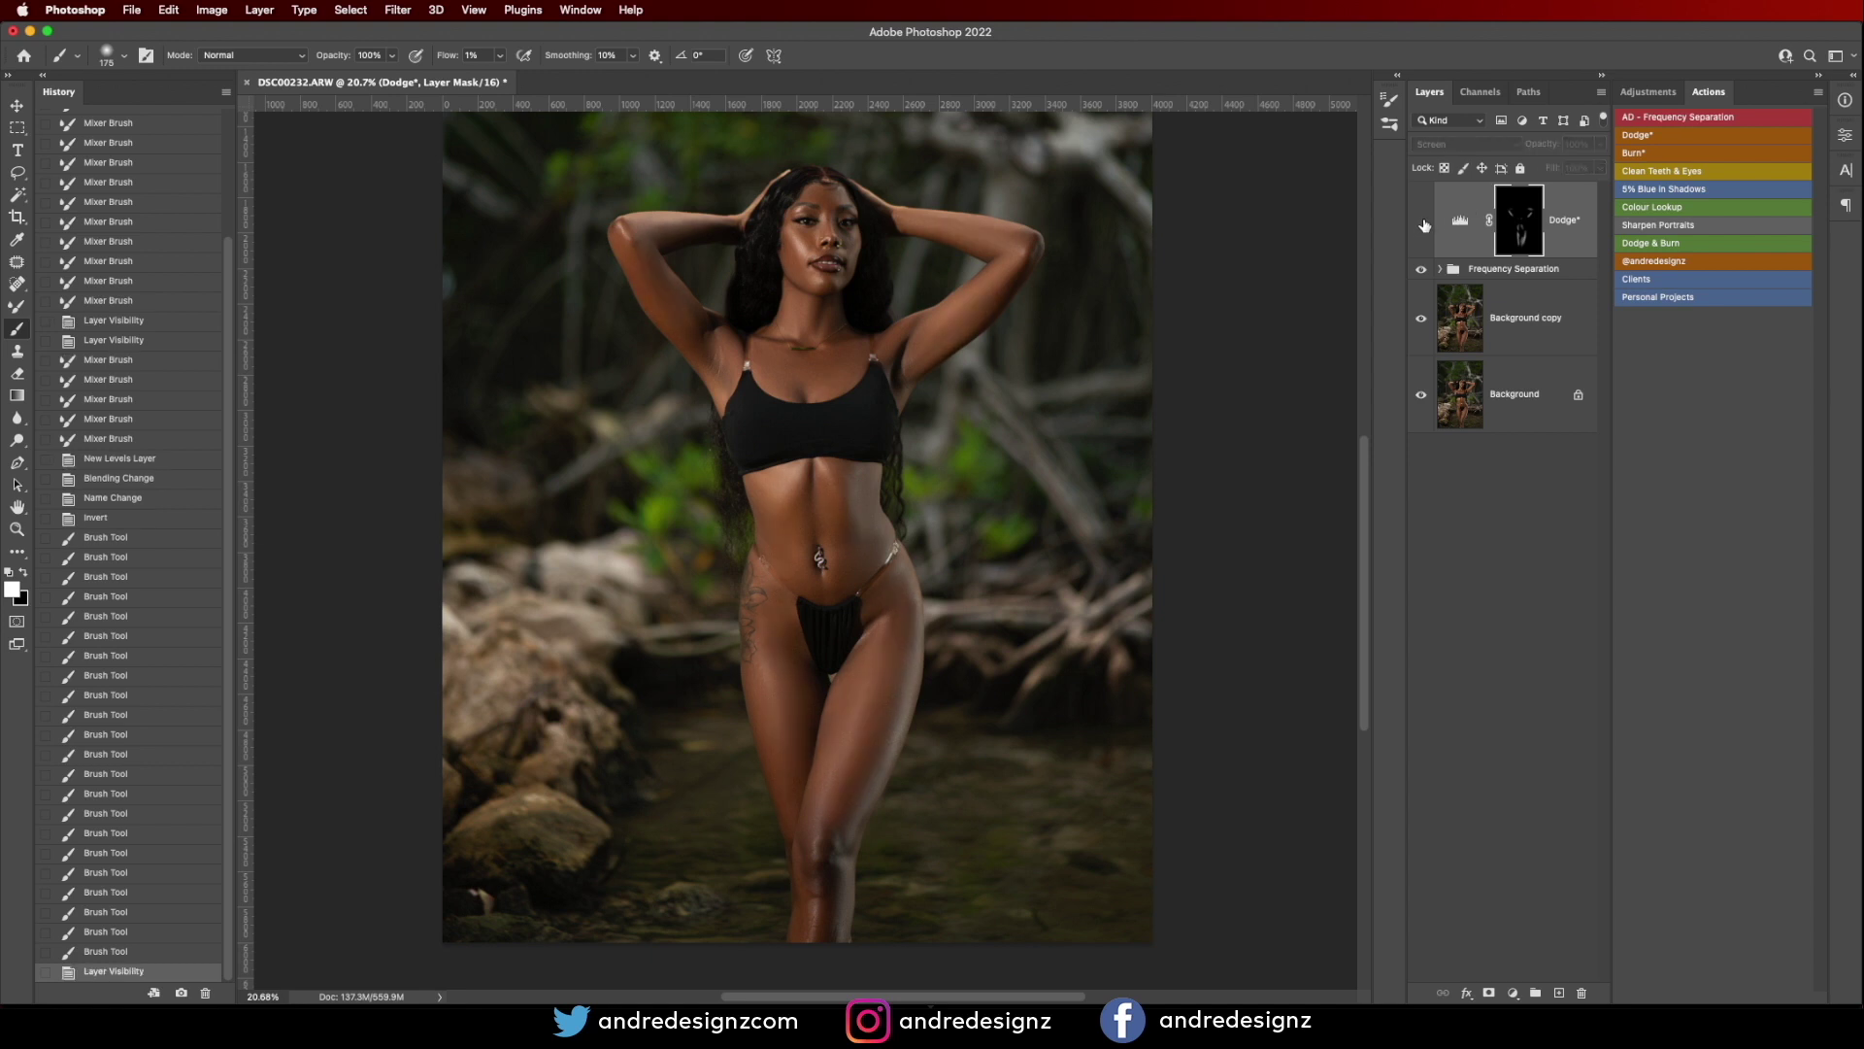
left_click(1422, 222)
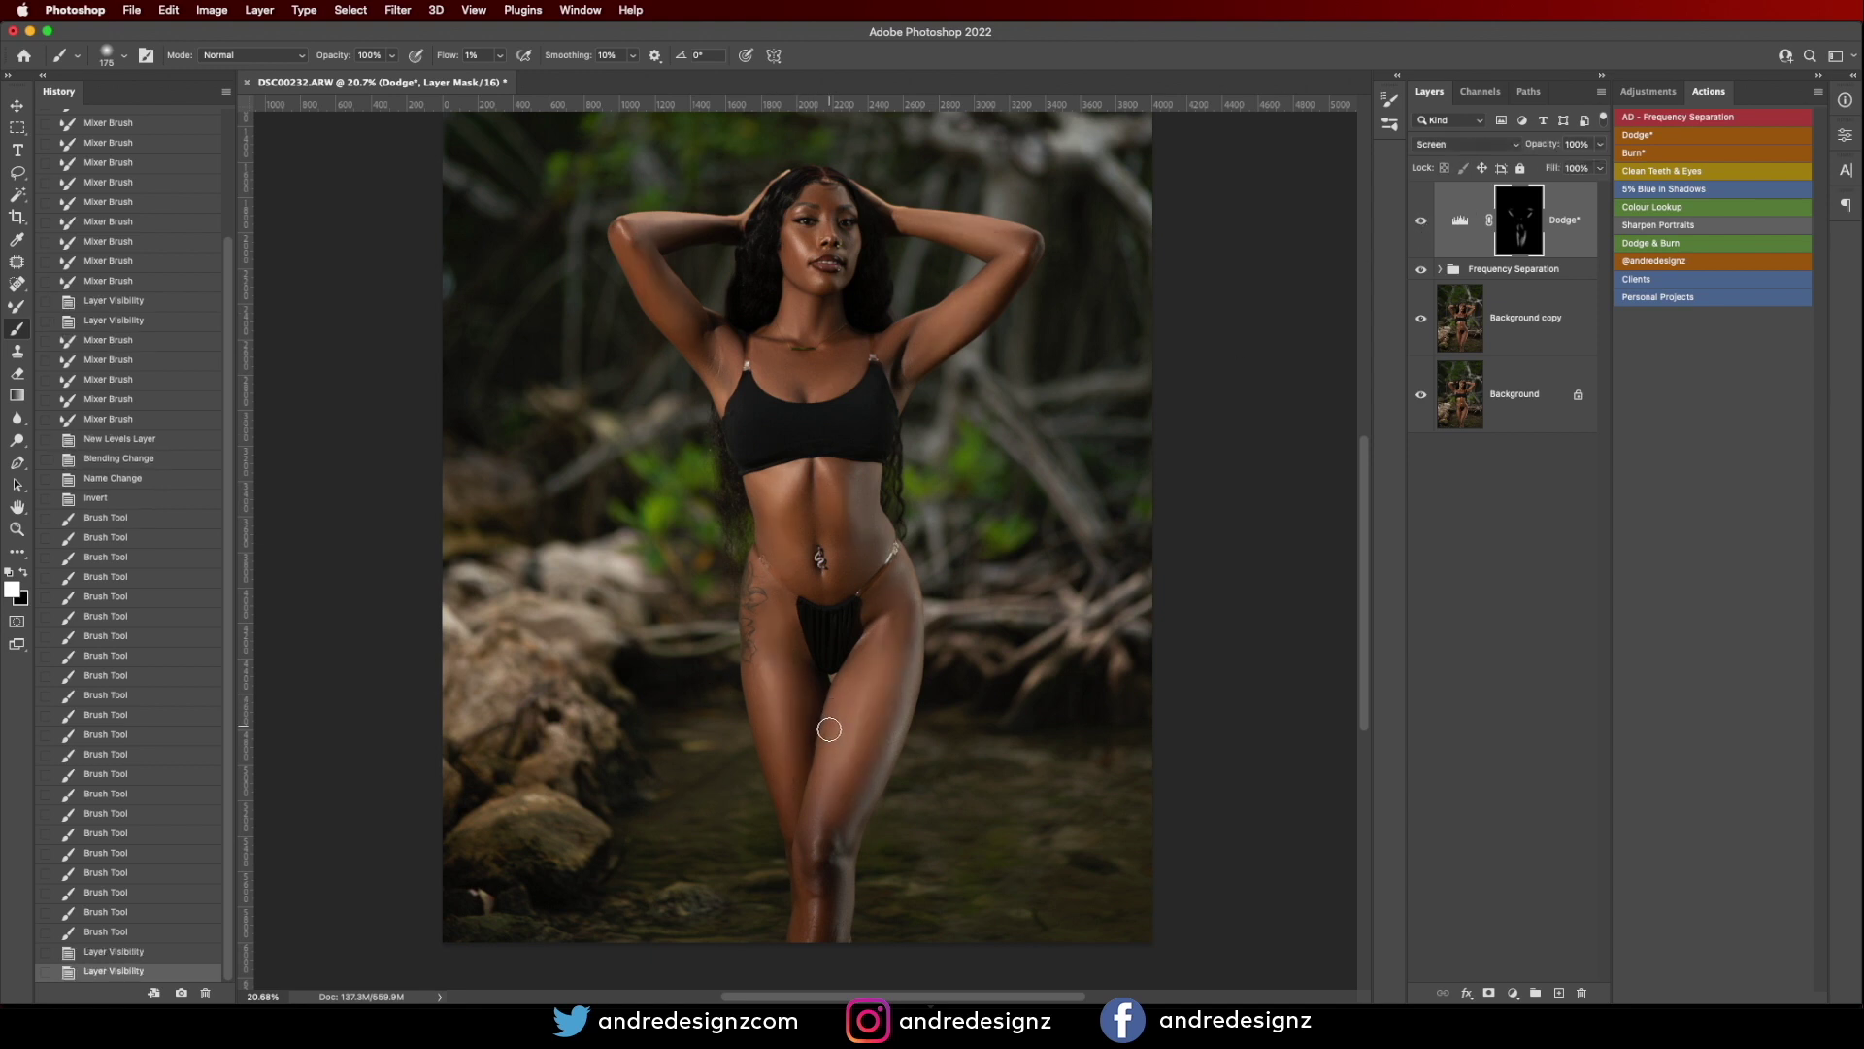
Build up more dodging on the thighs below the bikini bottom.
mouse_move(833, 706)
left_mouse_down()
mouse_move(823, 777)
mouse_move(857, 675)
mouse_move(843, 766)
left_mouse_up()
left_click(859, 669)
mouse_move(865, 690)
left_mouse_down()
mouse_move(847, 720)
mouse_move(873, 644)
mouse_move(859, 677)
left_mouse_up()
mouse_move(785, 680)
left_mouse_down()
mouse_move(765, 592)
mouse_move(774, 675)
mouse_move(773, 586)
mouse_move(785, 660)
mouse_move(784, 622)
mouse_move(798, 638)
mouse_move(764, 620)
mouse_move(762, 677)
mouse_move(916, 491)
left_mouse_up()
Dodge the underside of the raised upper arm, from the armpit towards the elbow, with the brush reduced to 80 px.
left_click_drag(1015, 534, 806, 932)
scroll(812, 858, "up", 1)
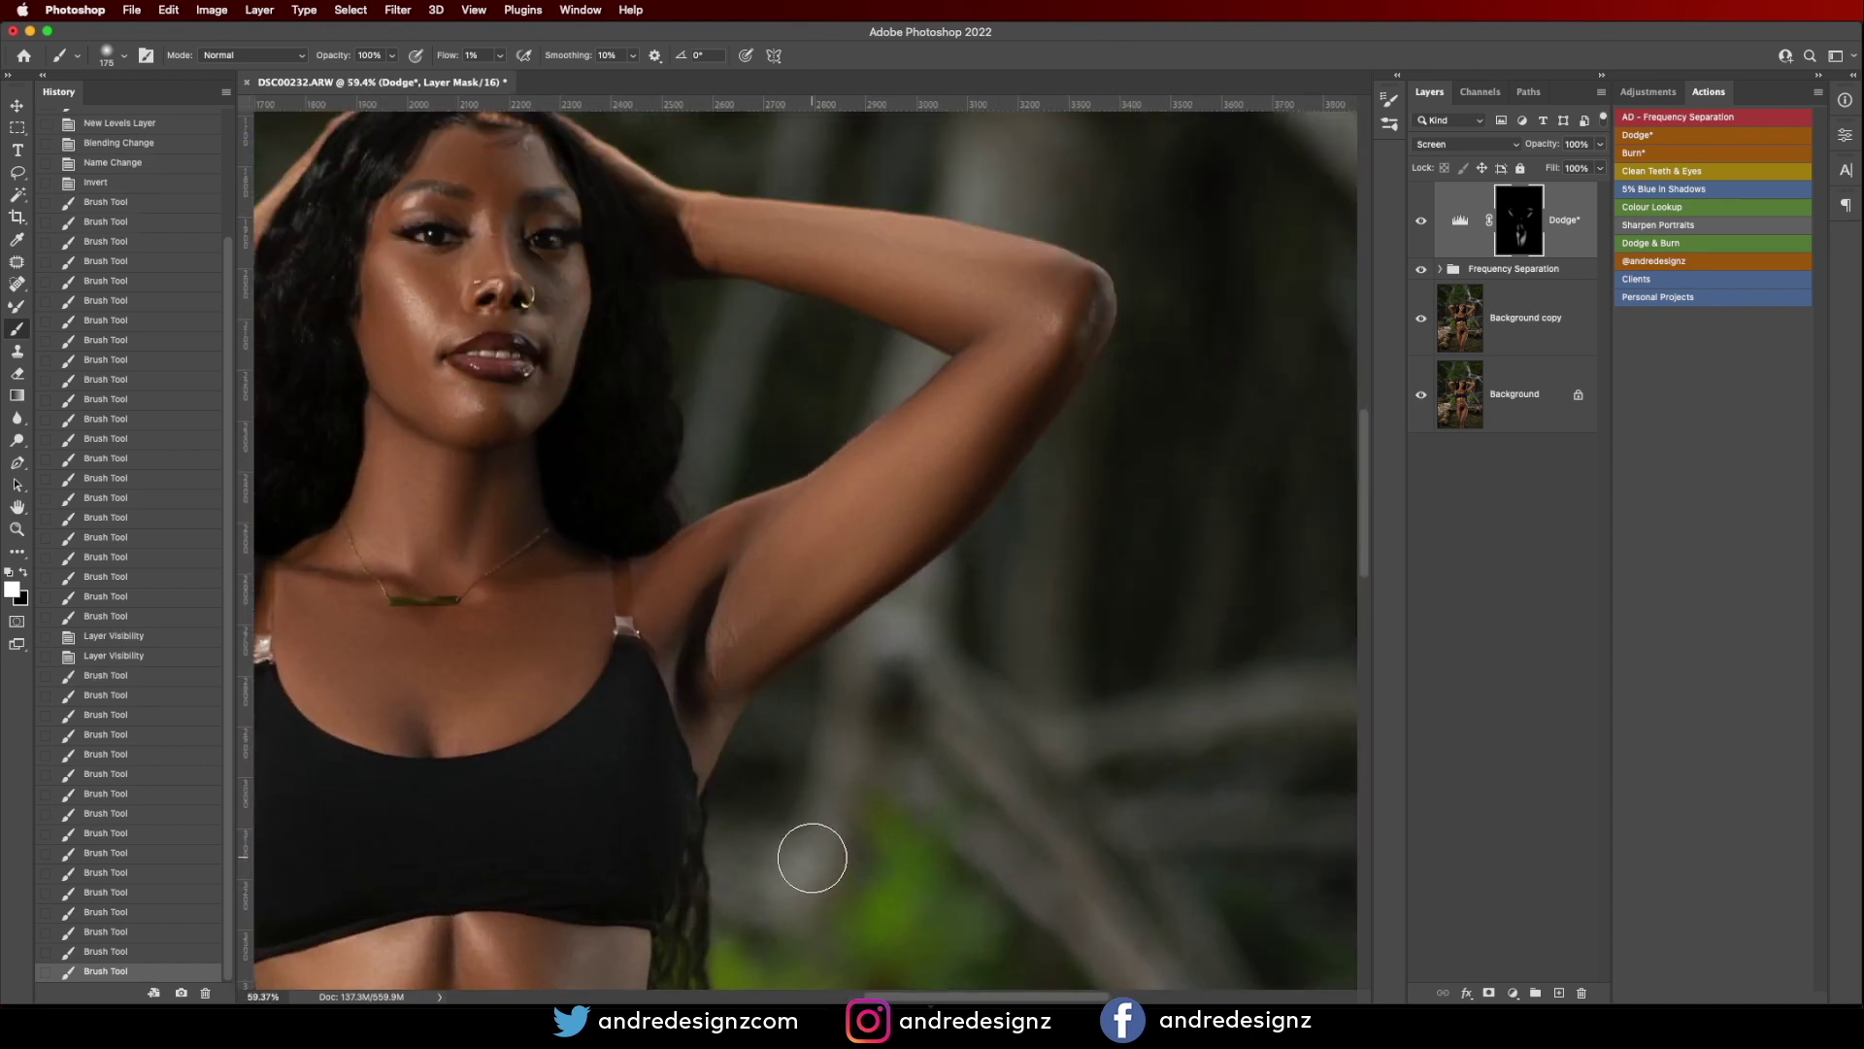
key("bracketleft")
key("bracketleft")
key("bracketleft")
key("bracketleft")
key("bracketleft")
mouse_move(772, 620)
left_mouse_down()
mouse_move(727, 653)
mouse_move(755, 557)
mouse_move(824, 563)
mouse_move(788, 616)
mouse_move(817, 563)
left_mouse_up()
left_click_drag(846, 546, 866, 519)
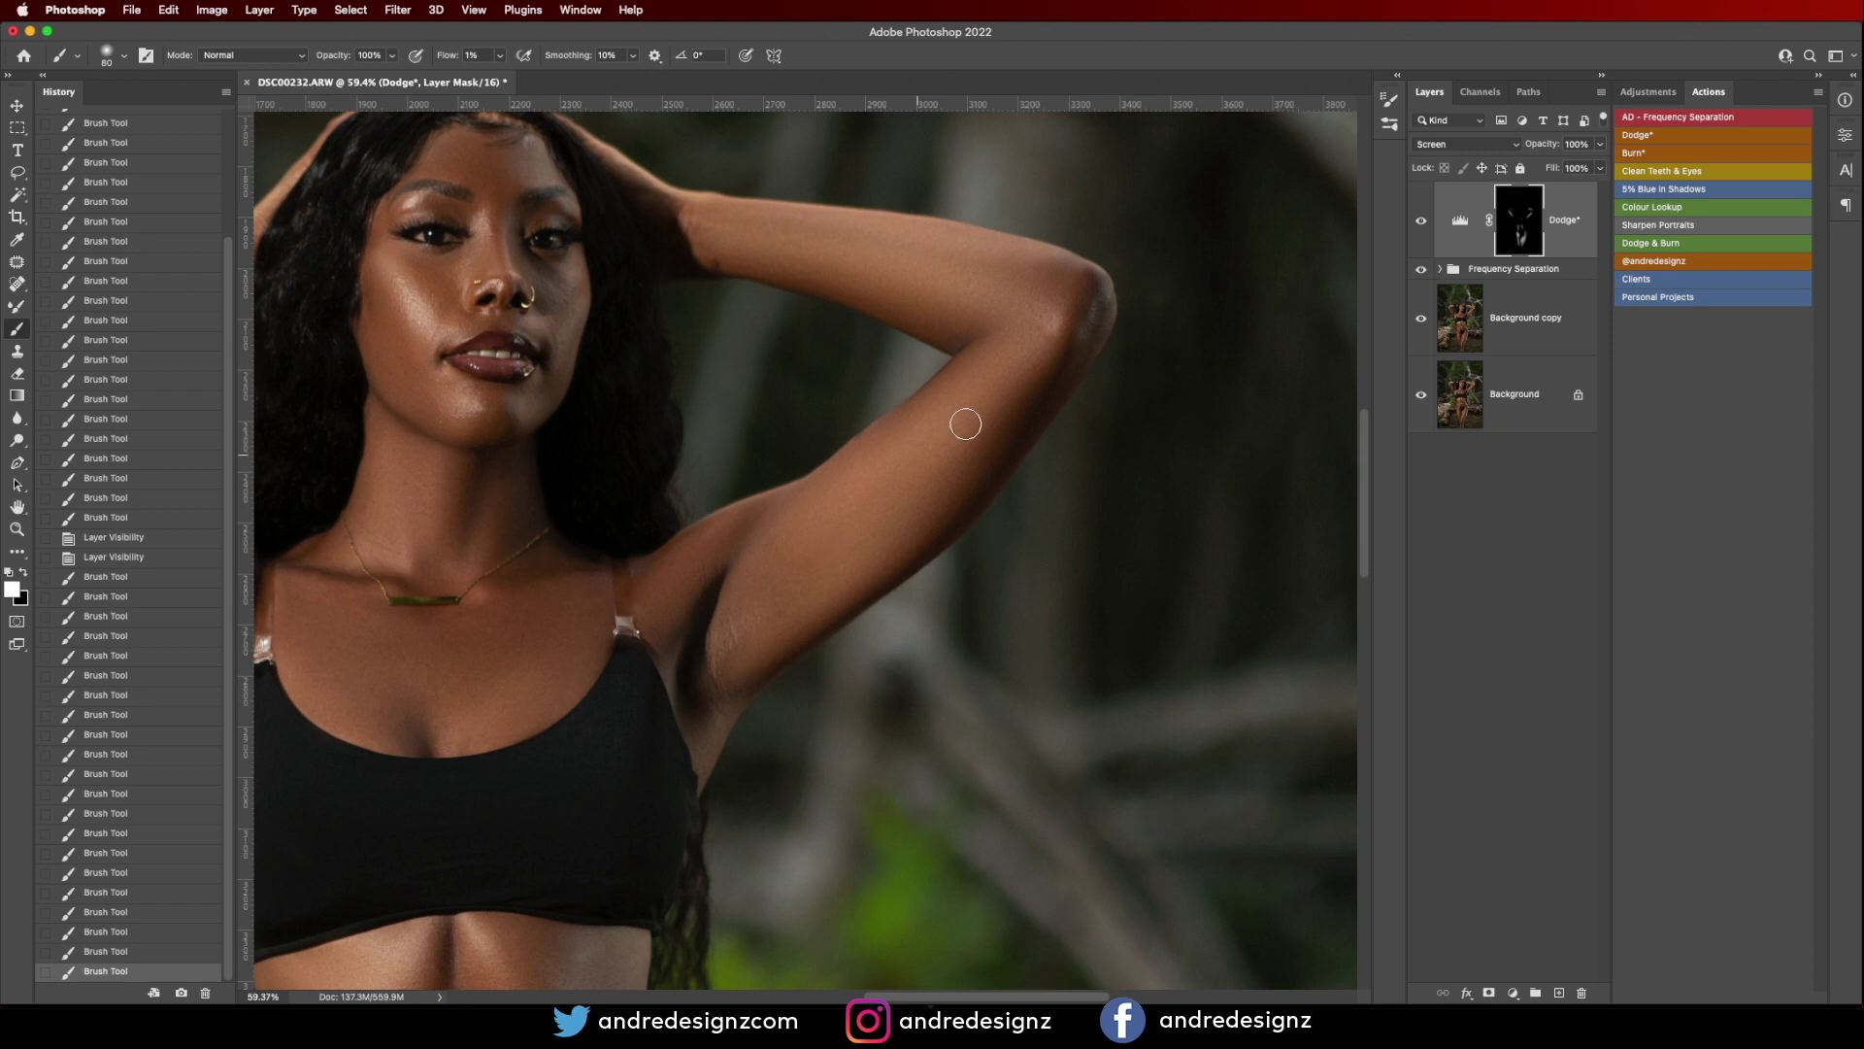
left_click_drag(924, 406, 864, 465)
Examine the dodged skin up close on the face and arm and in the whole portrait.
scroll(502, 255, "up", 5)
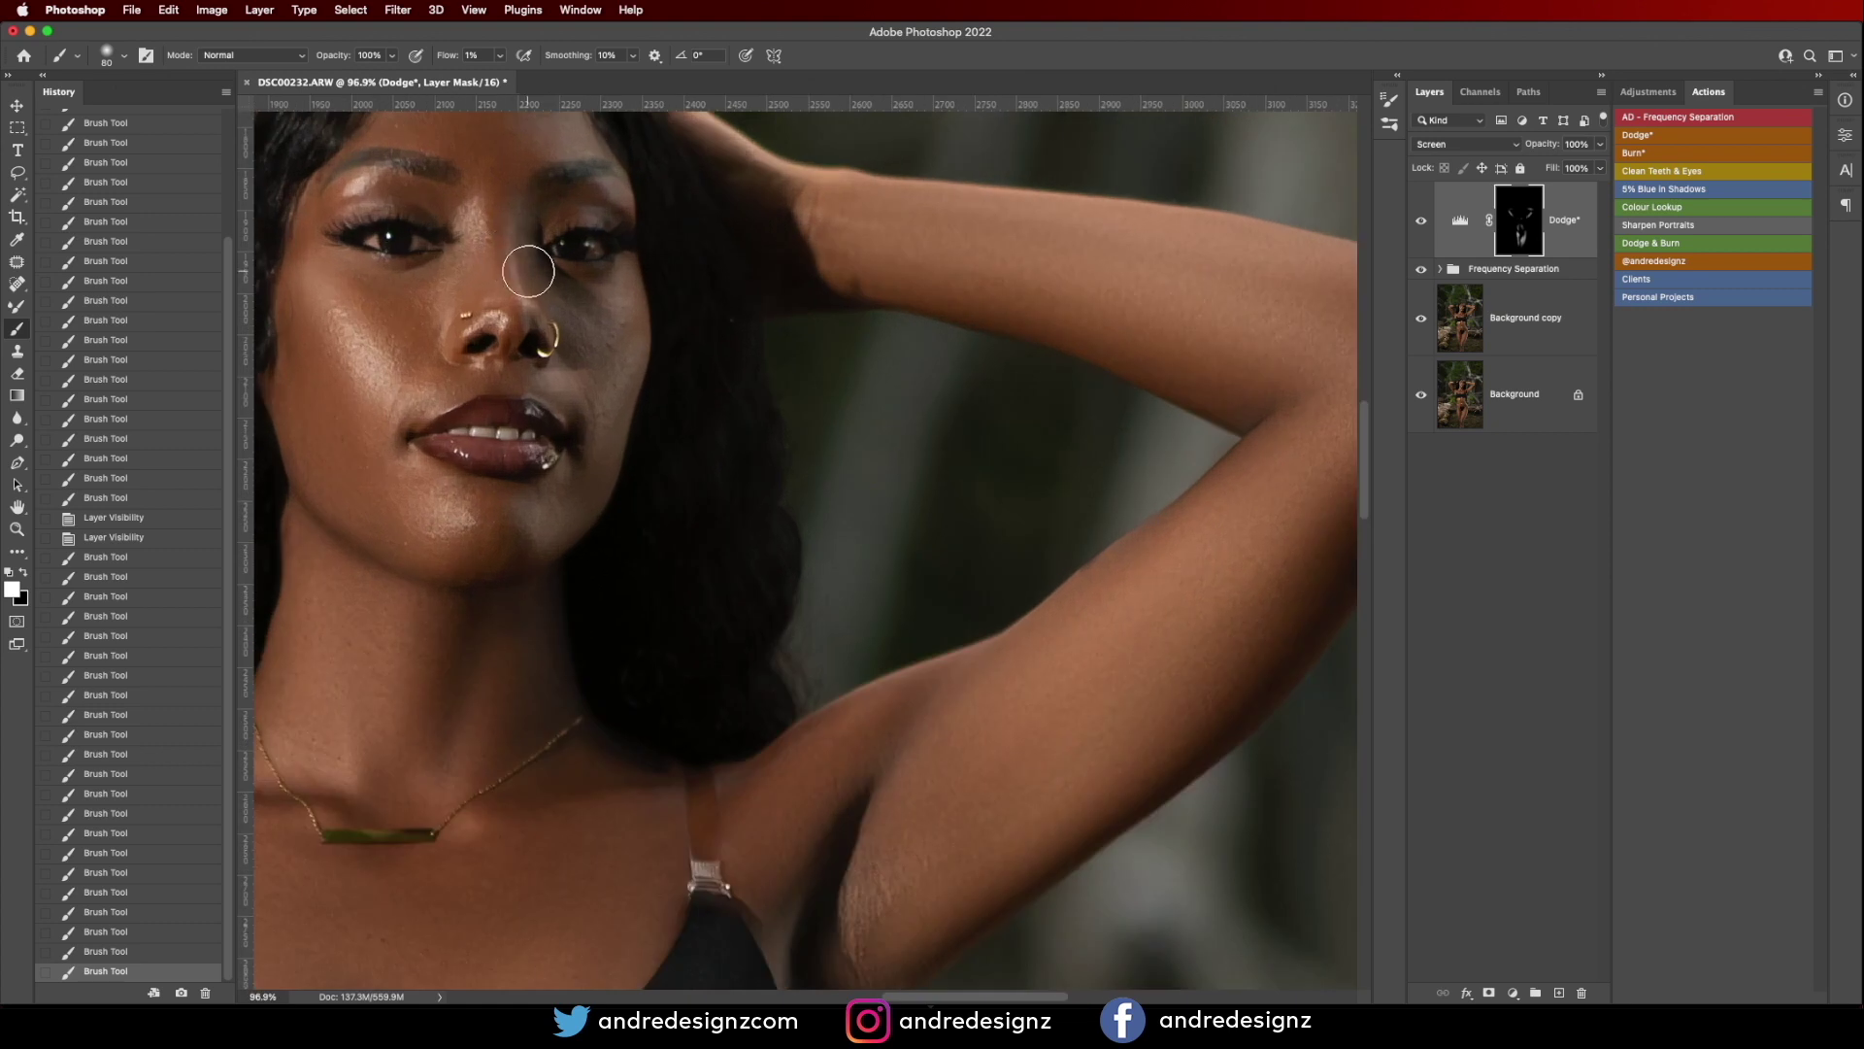
scroll(528, 254, "down", 8)
scroll(664, 332, "down", 1)
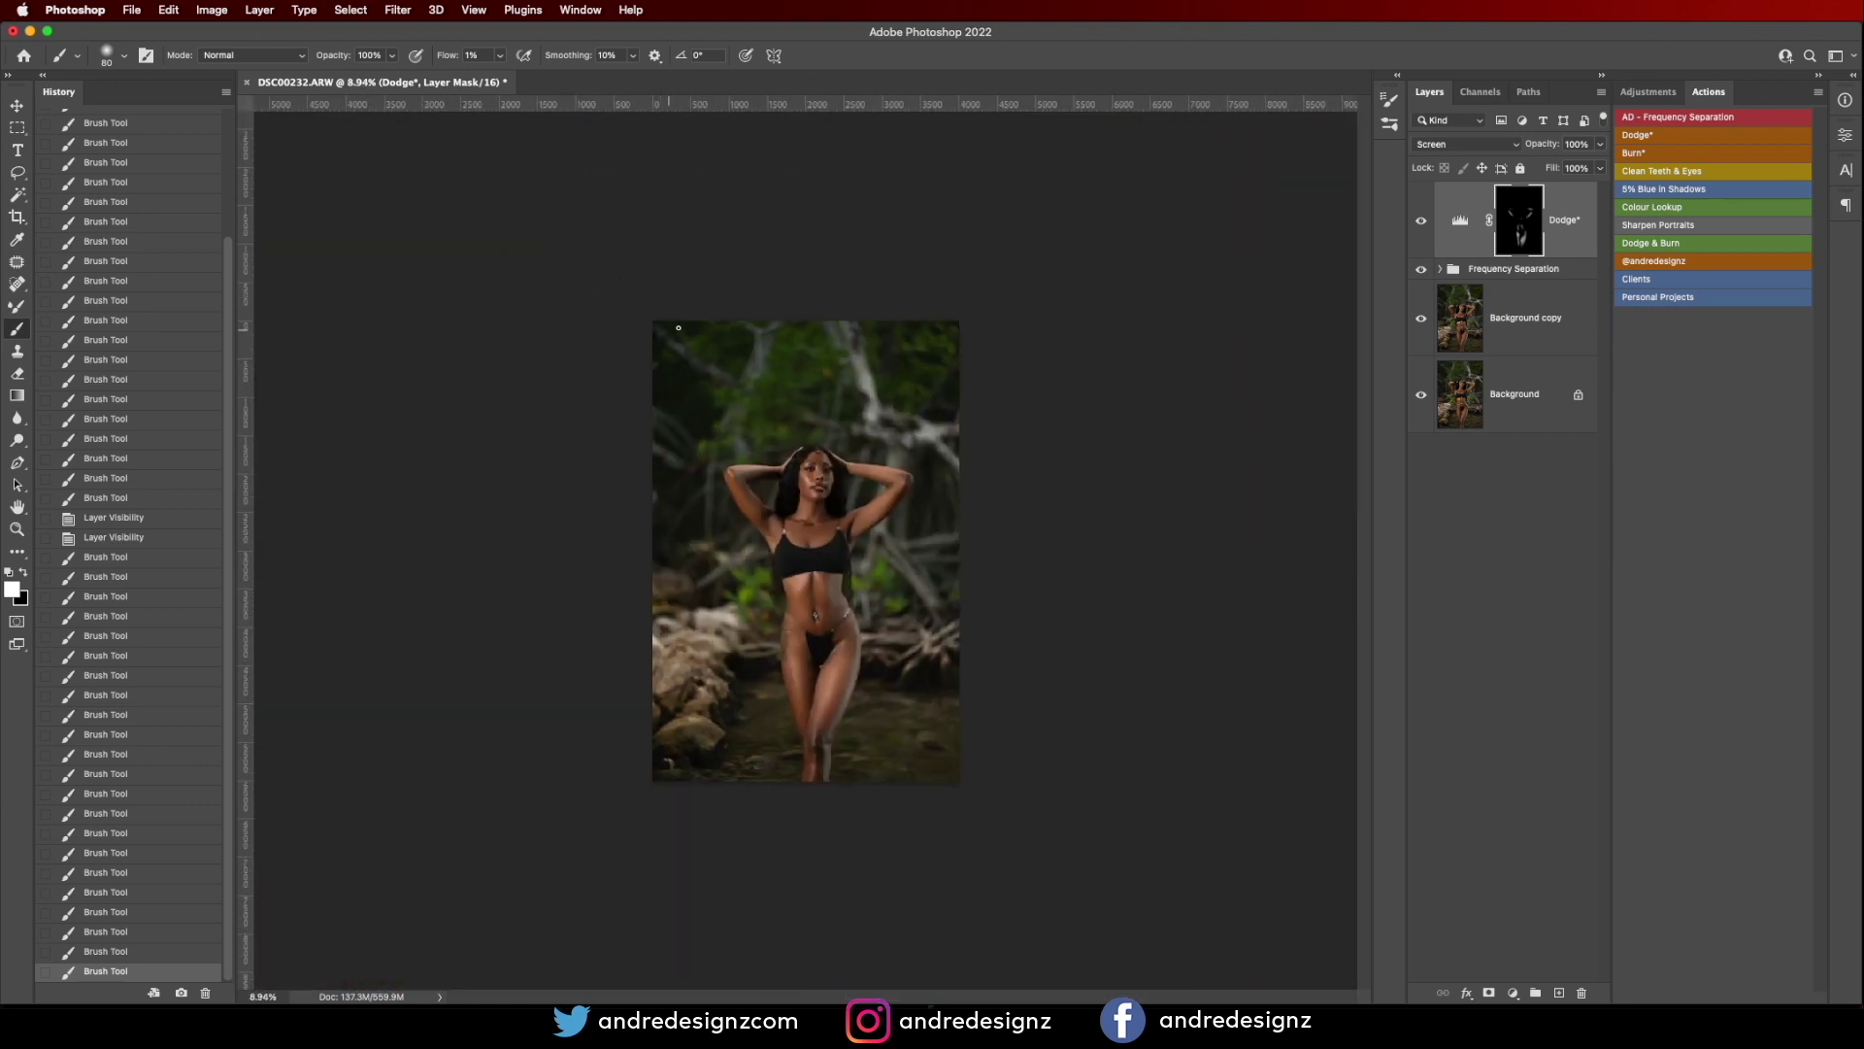
scroll(1085, 446, "down", 2)
scroll(1086, 444, "up", 3)
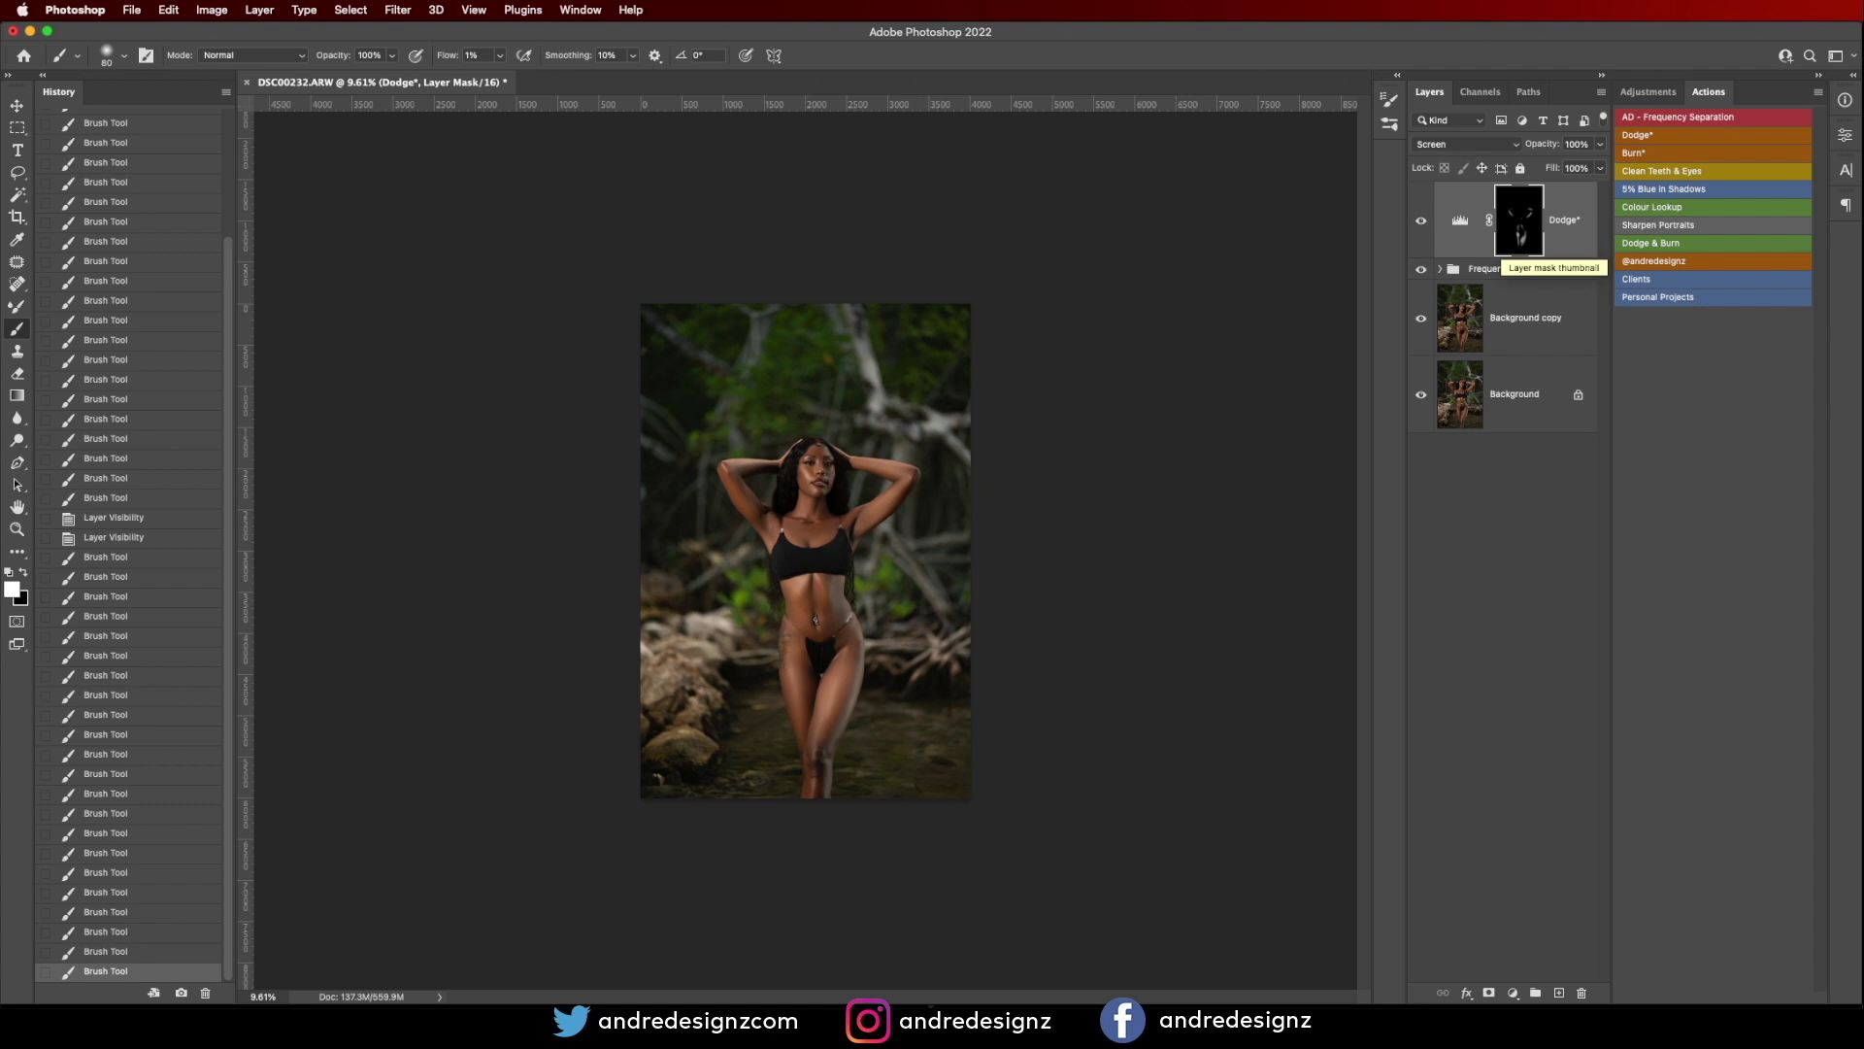
key("super+Tab")
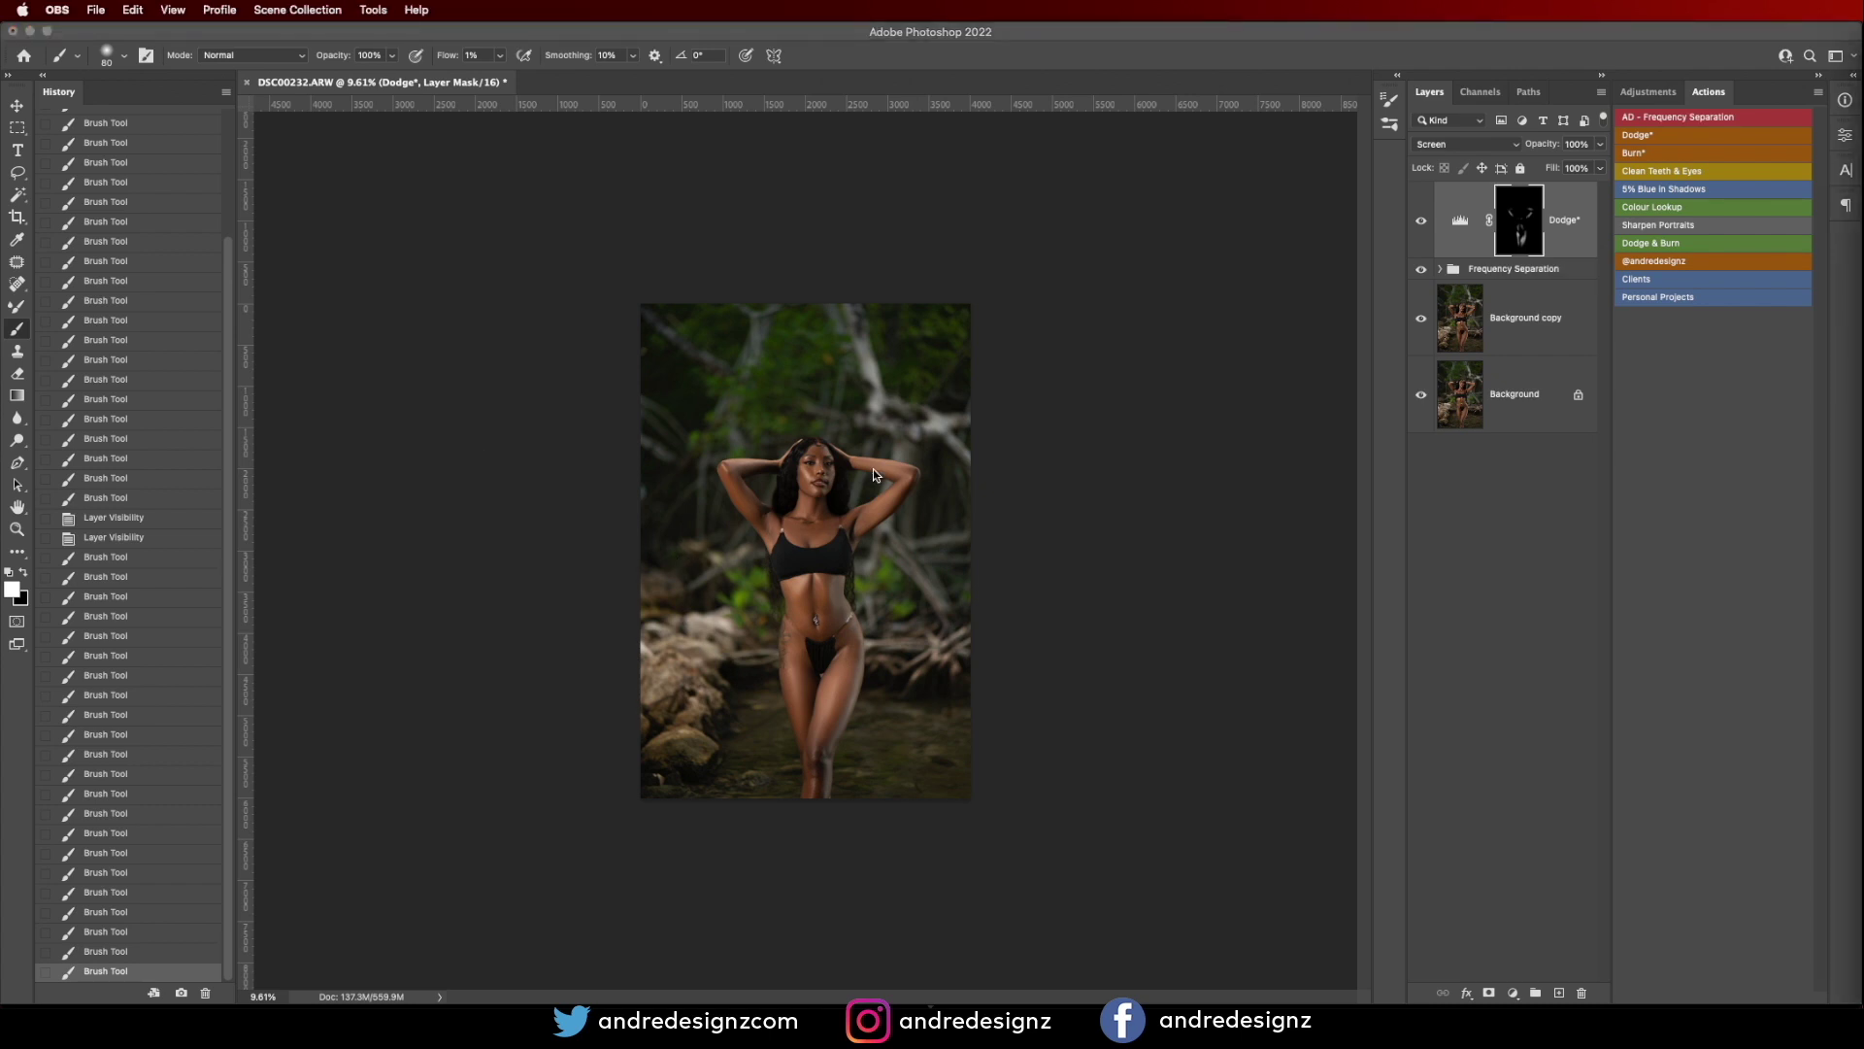
Stamp all visible layers into a new layer above Dodge* and duplicate the stamped layer.
left_click(1568, 202)
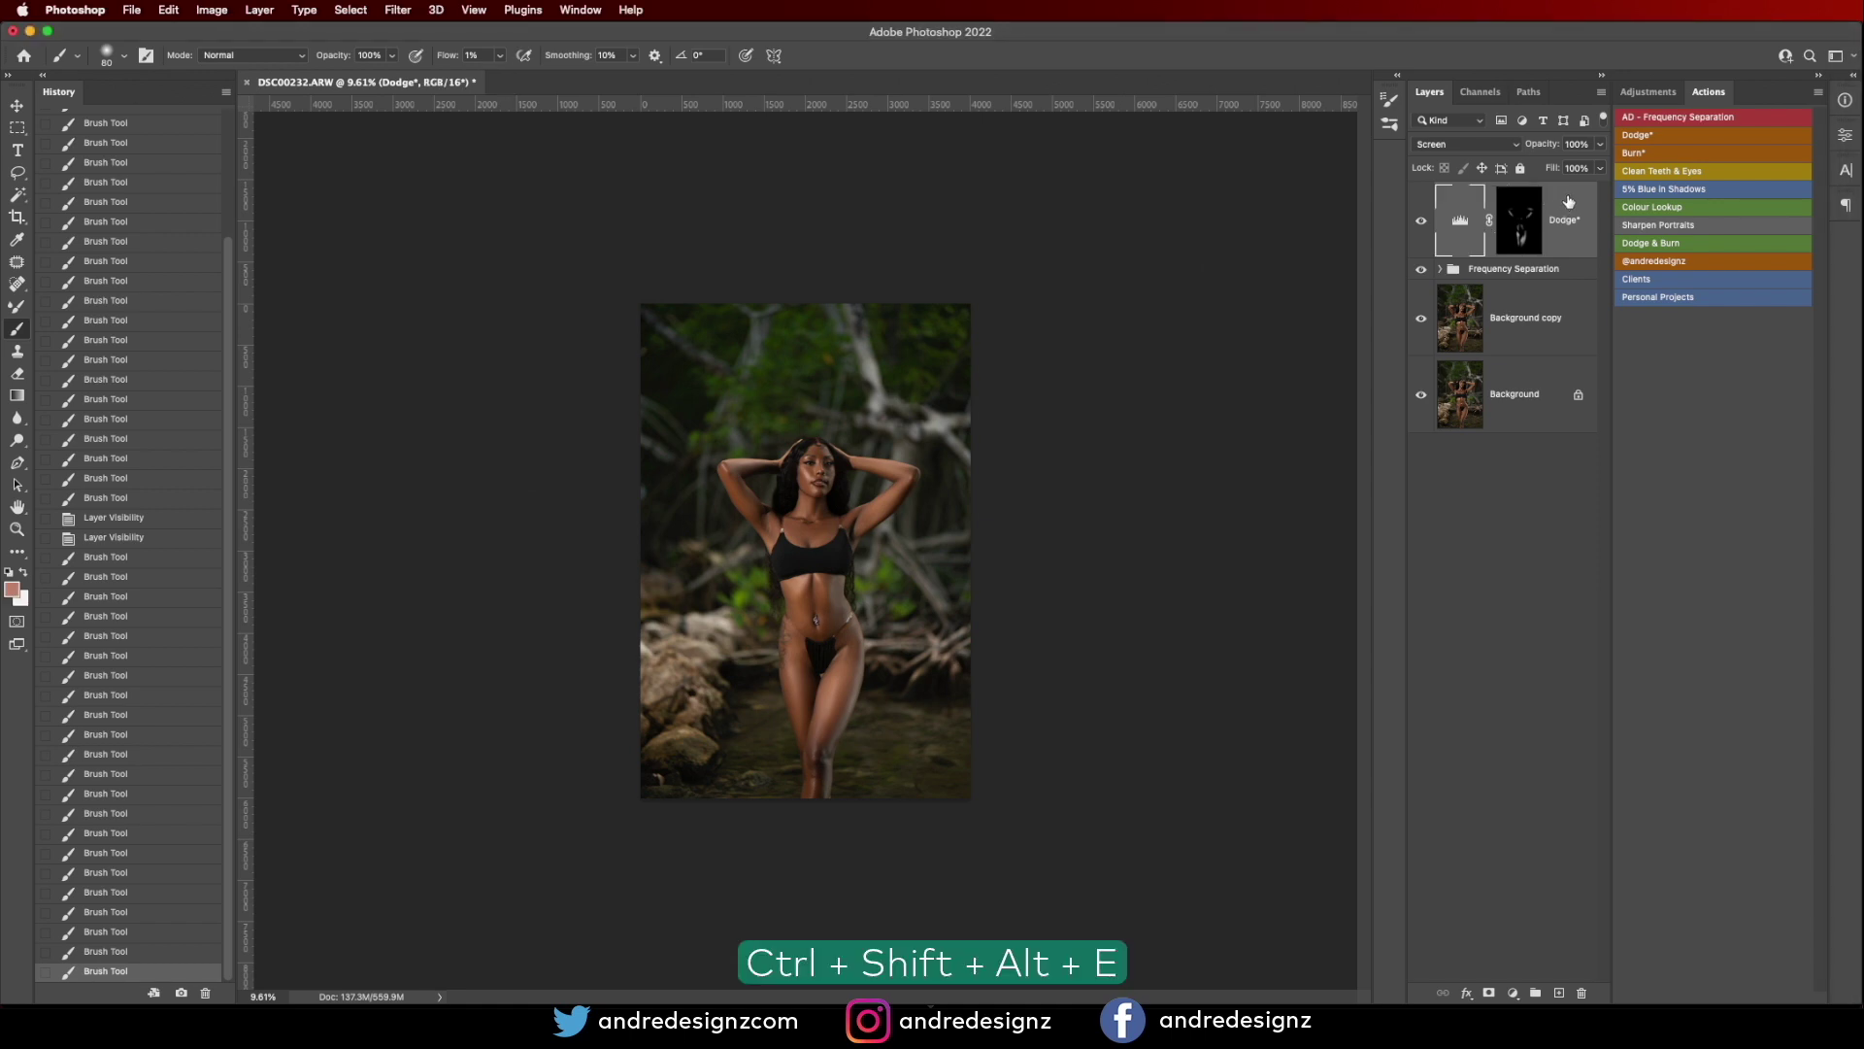
key("ctrl+shift+alt+e")
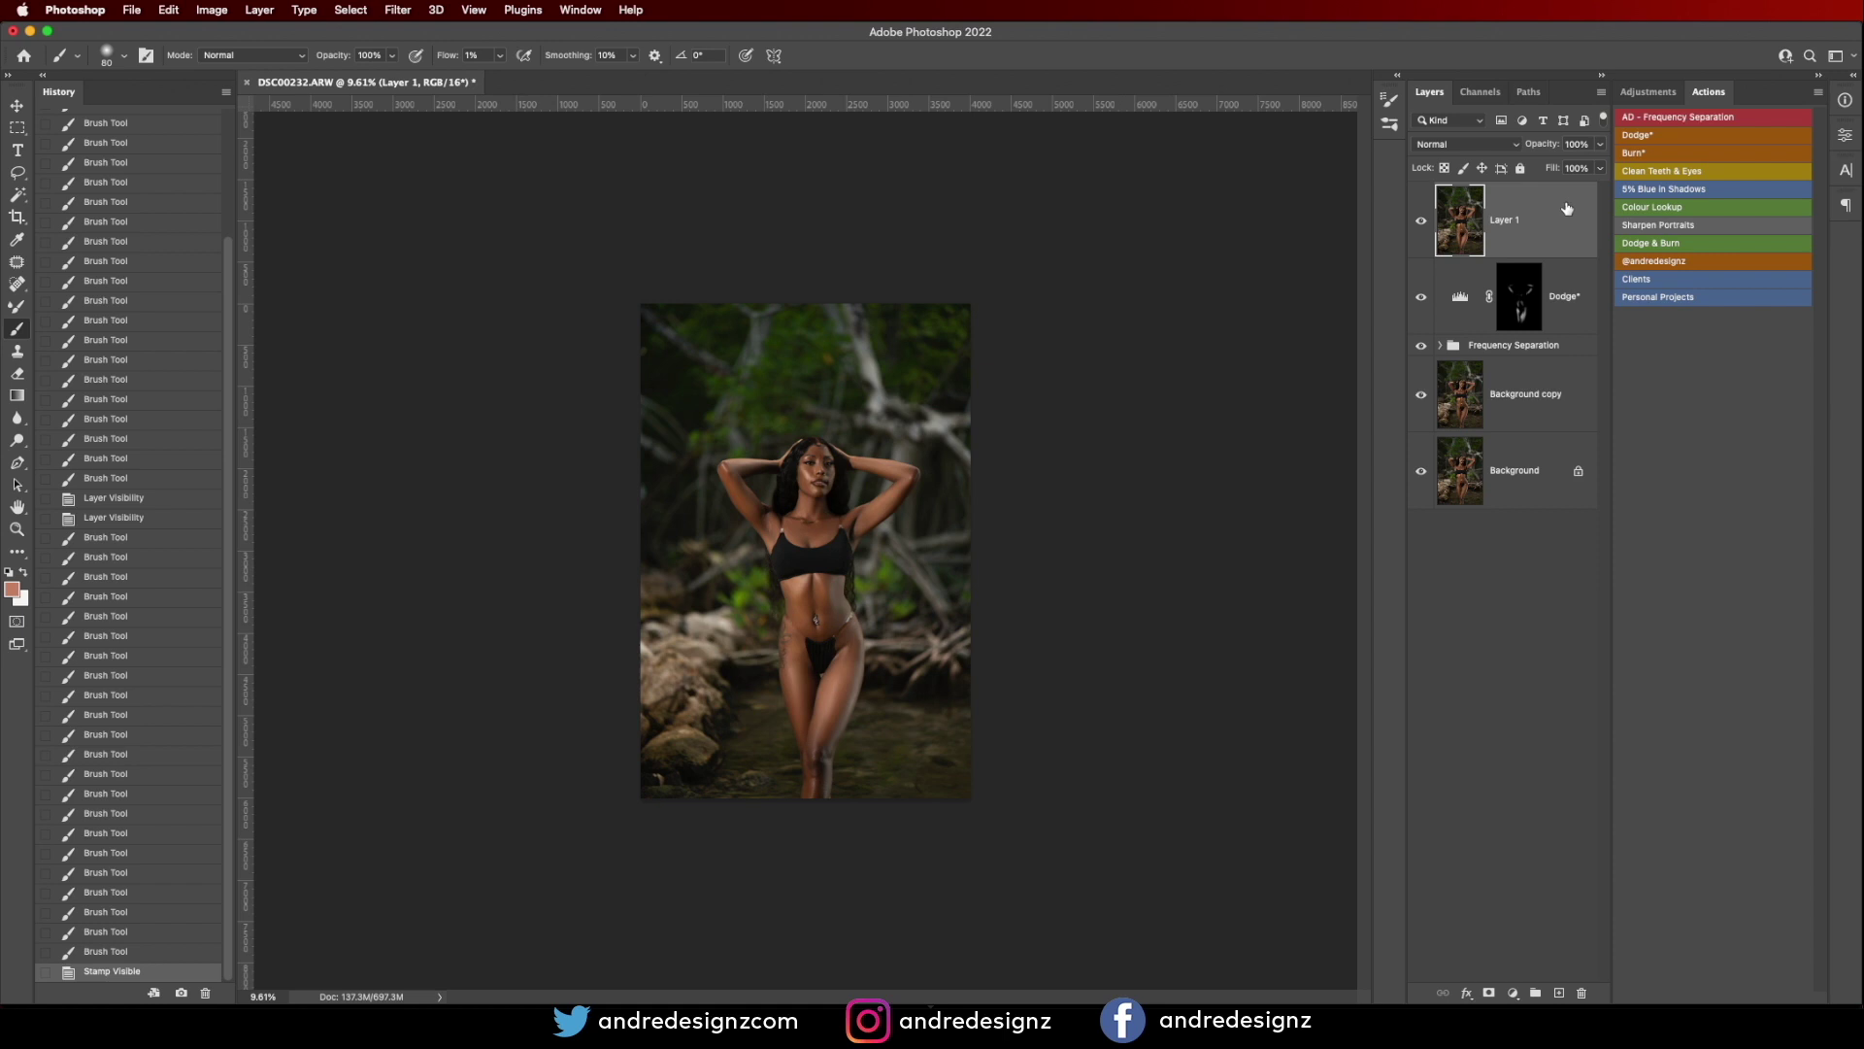
left_click_drag(1554, 223, 1561, 986)
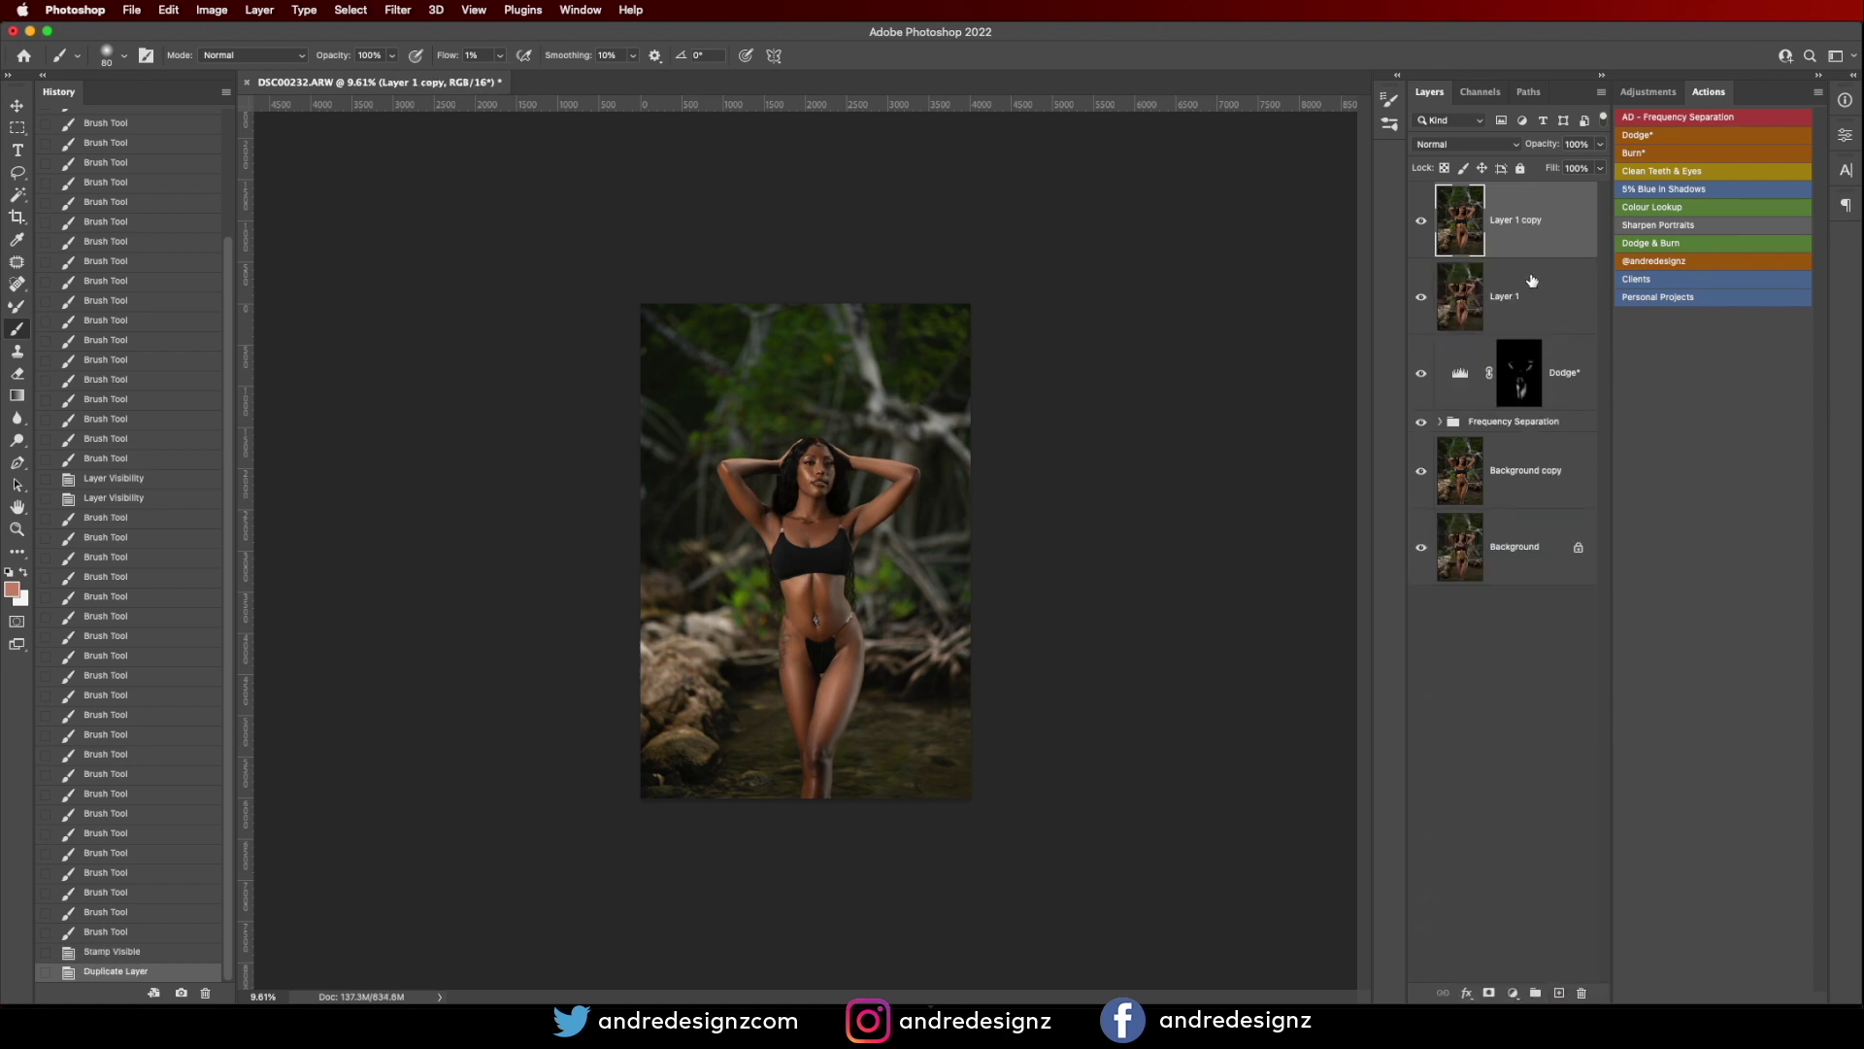
left_click(397, 11)
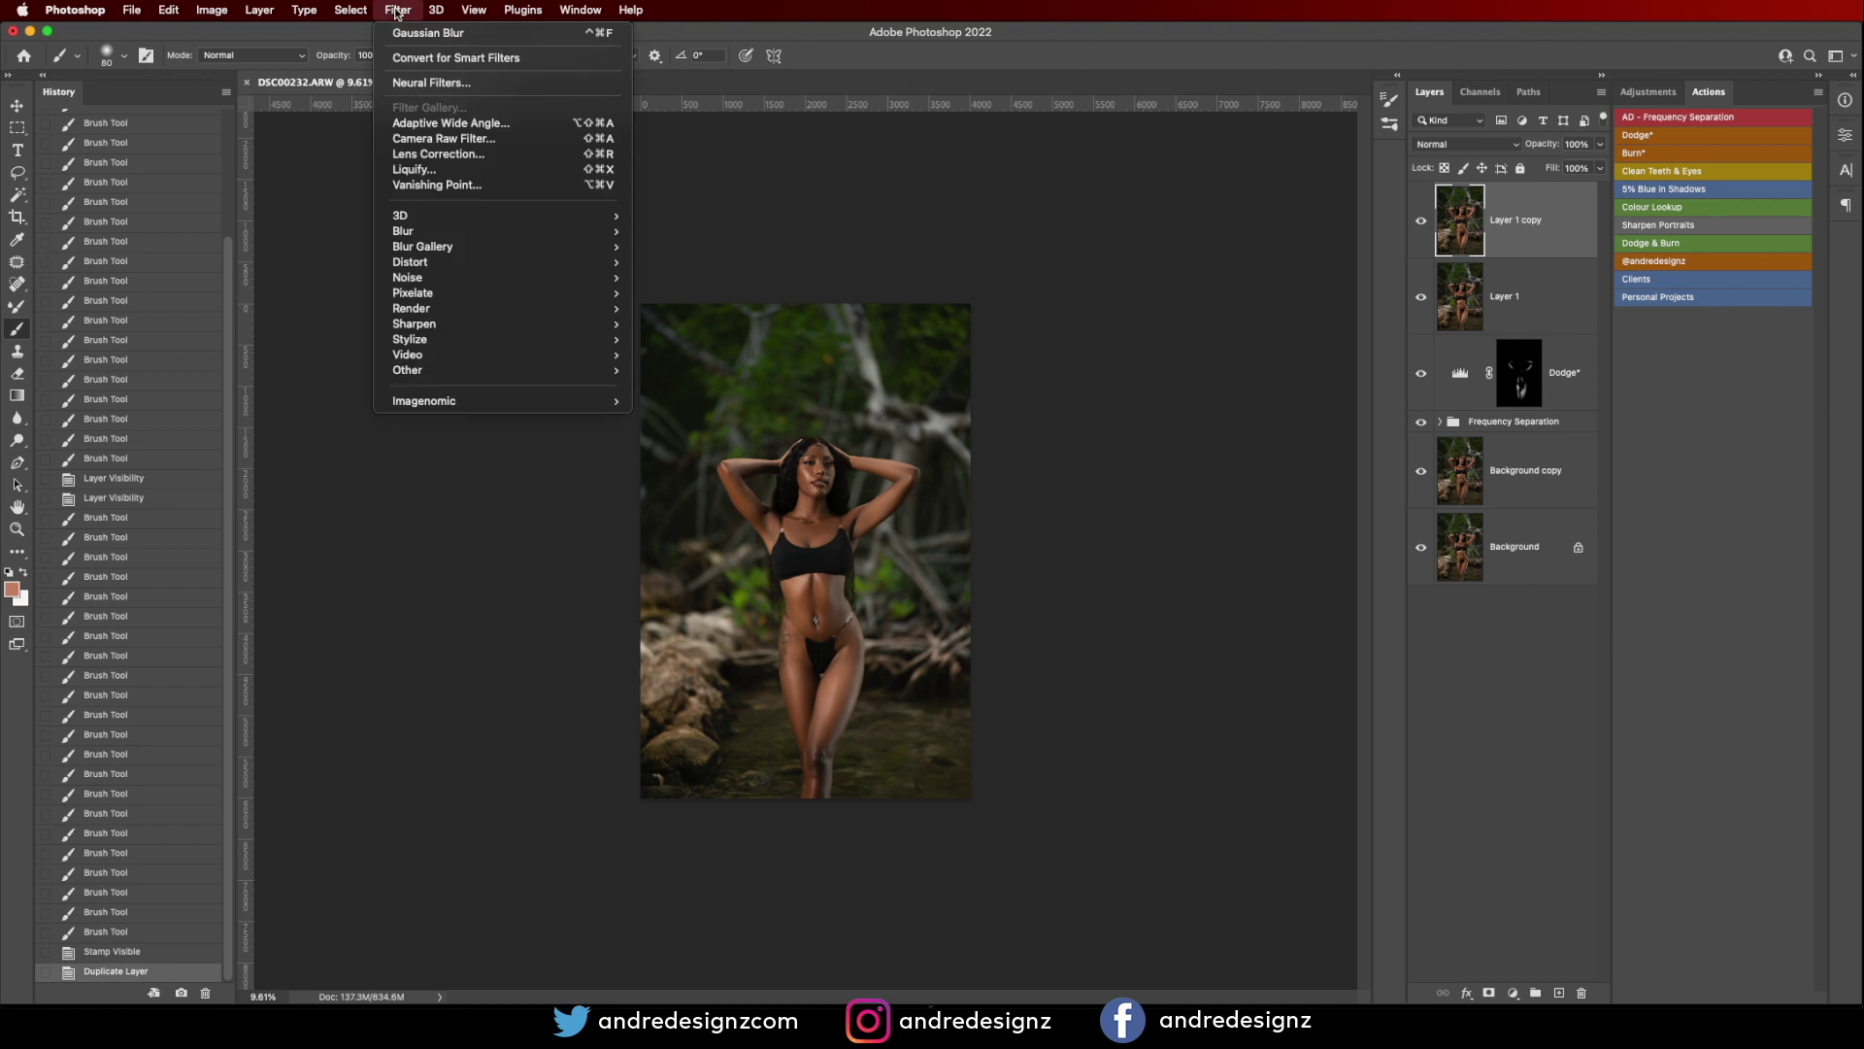
left_click(443, 138)
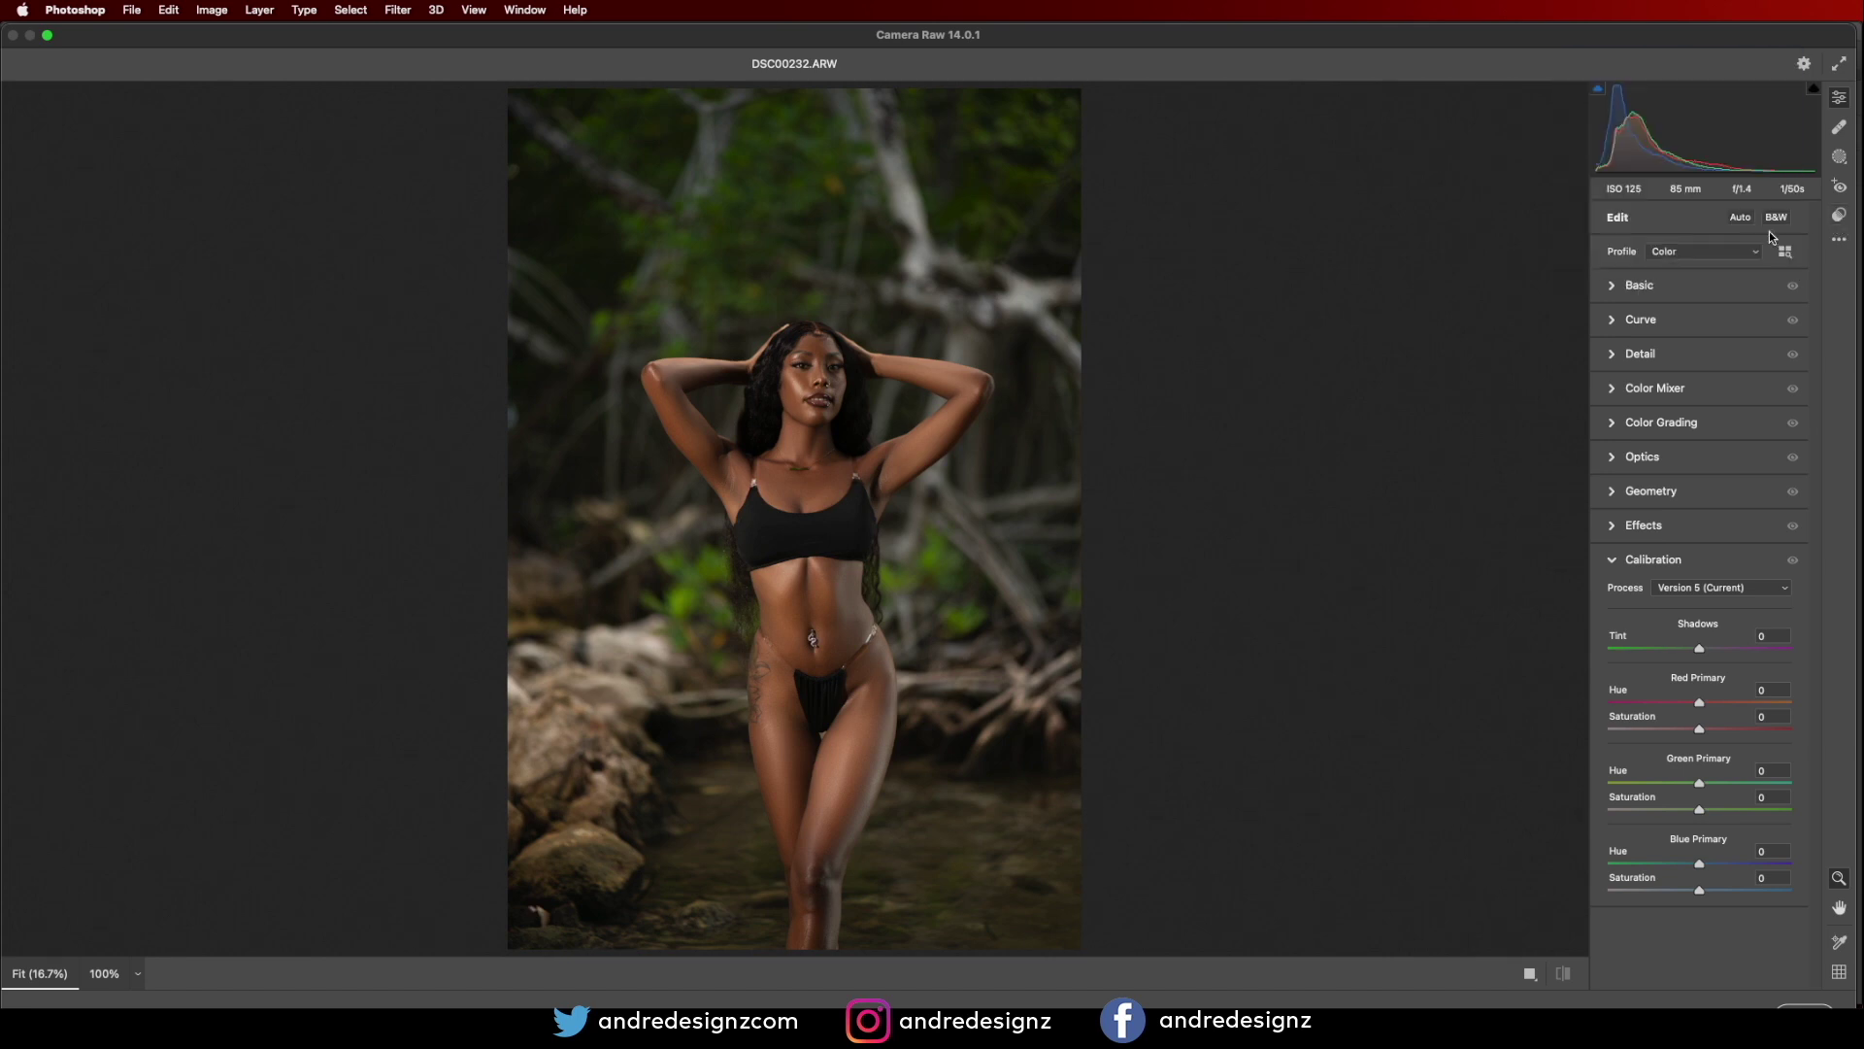
left_click(1840, 216)
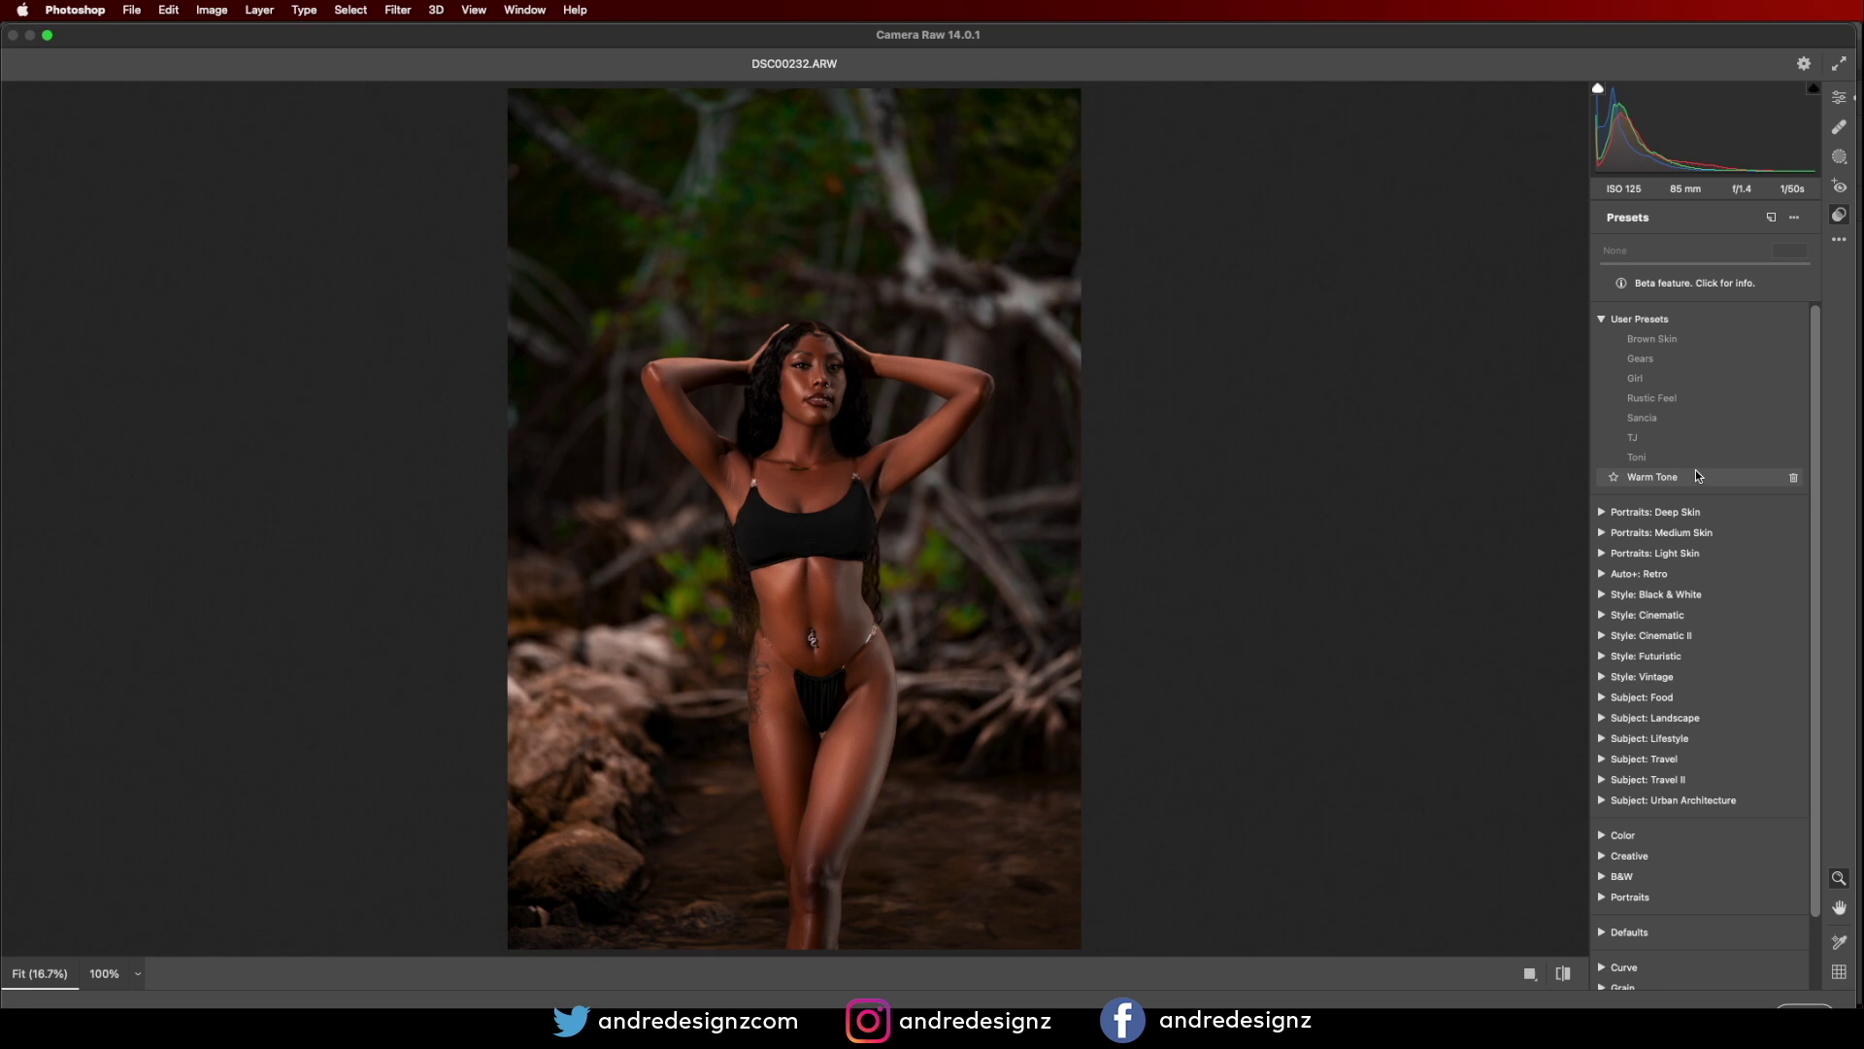
left_click(1838, 98)
left_click(1740, 219)
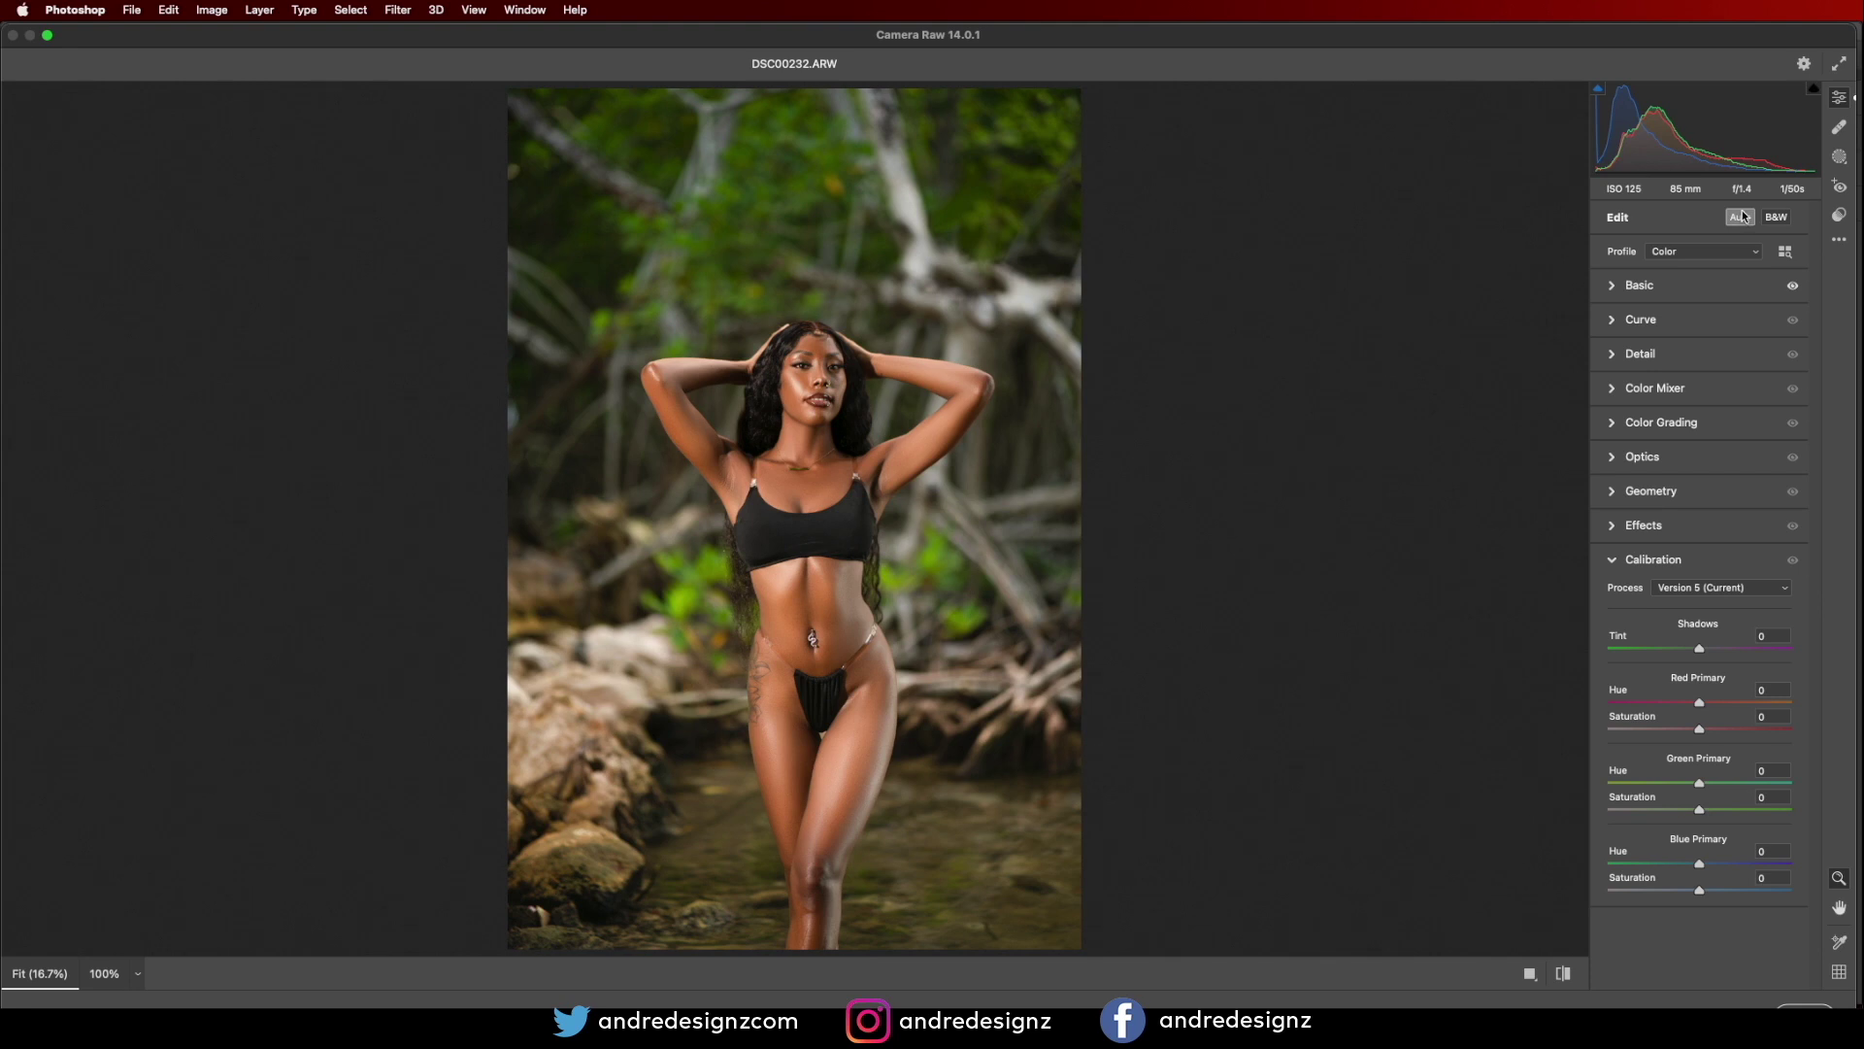
left_click(1840, 215)
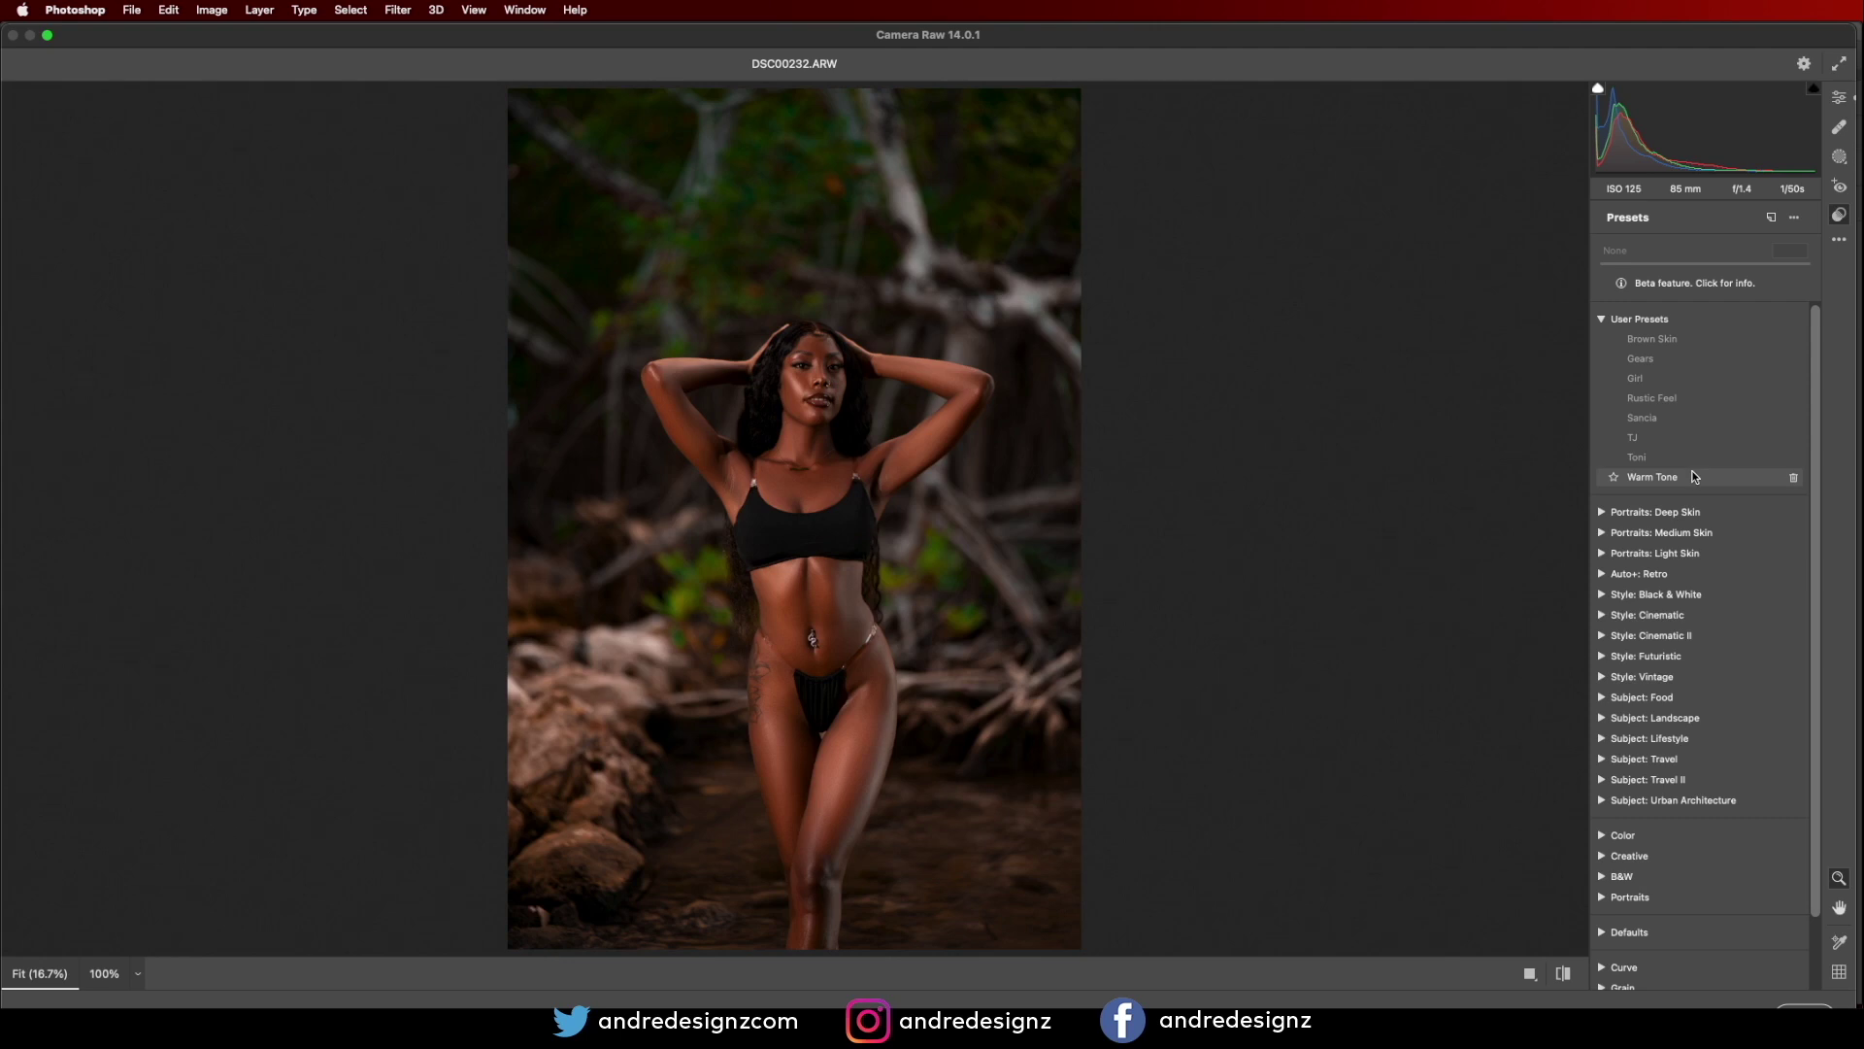
left_click(1694, 477)
left_click(1534, 975)
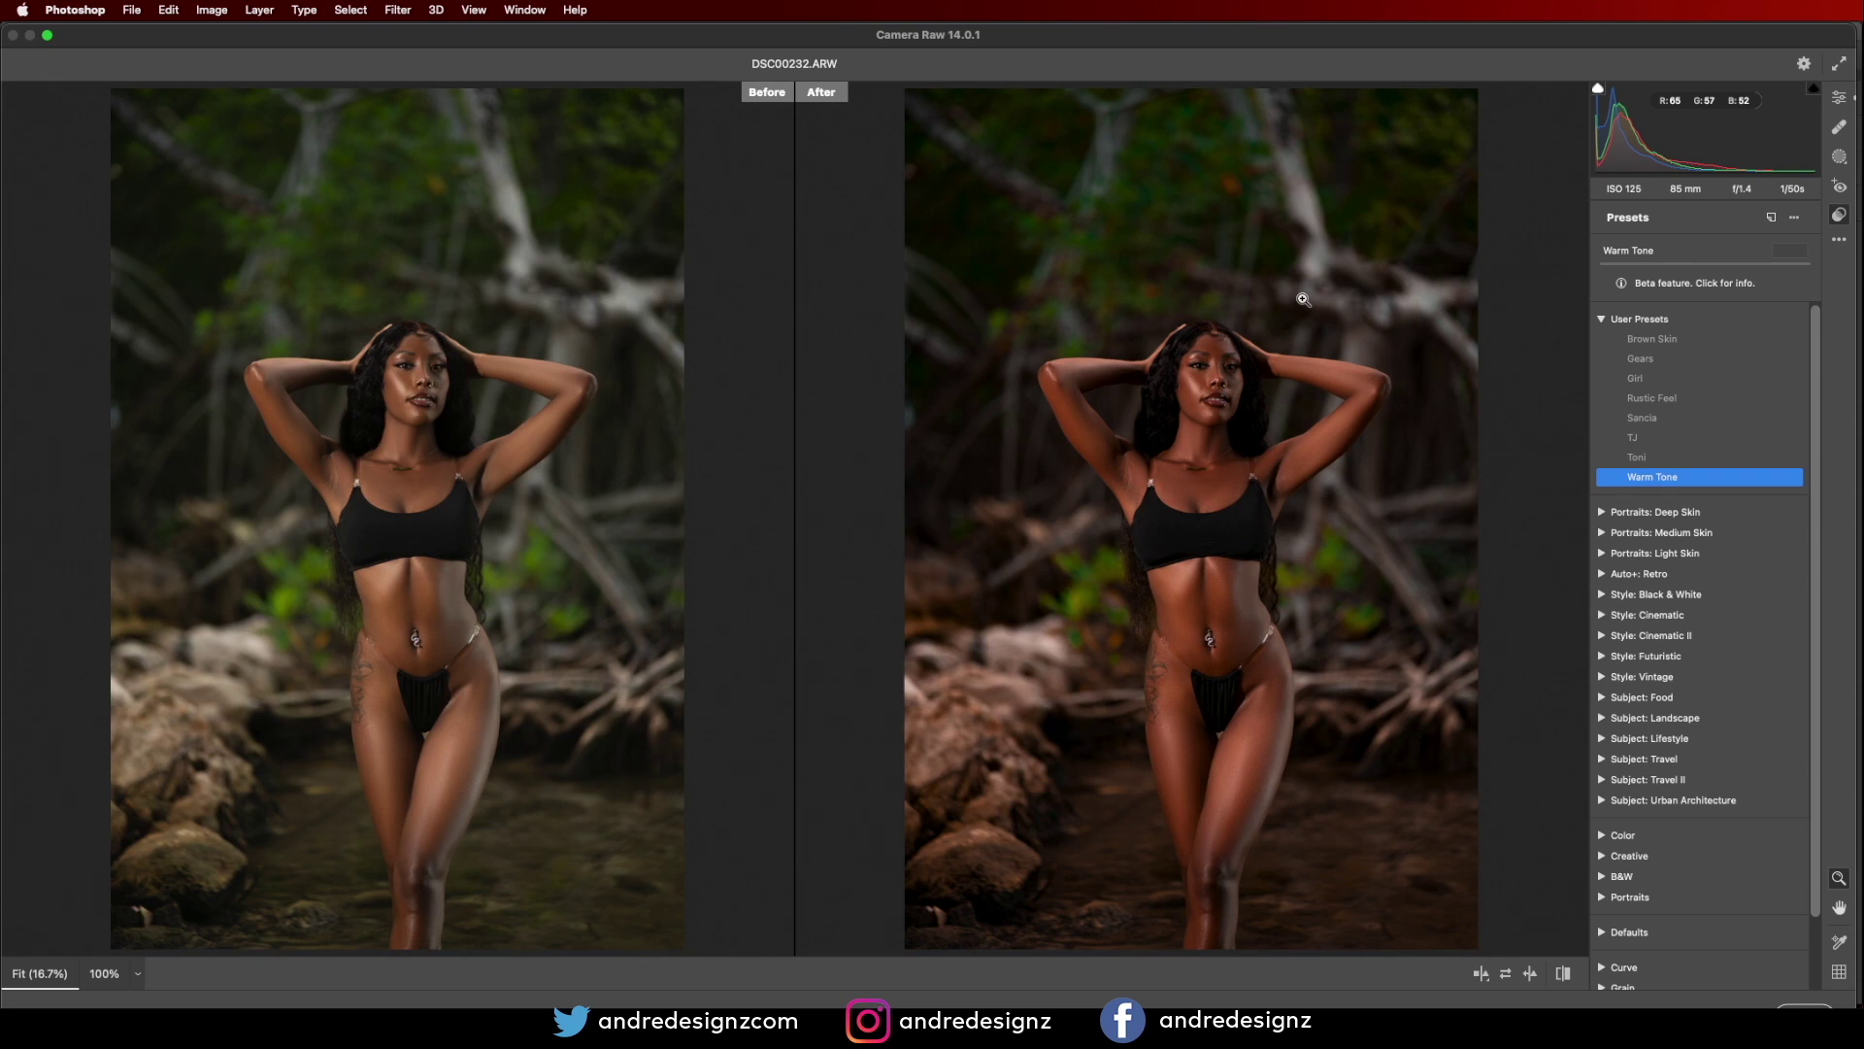
left_click(1732, 1009)
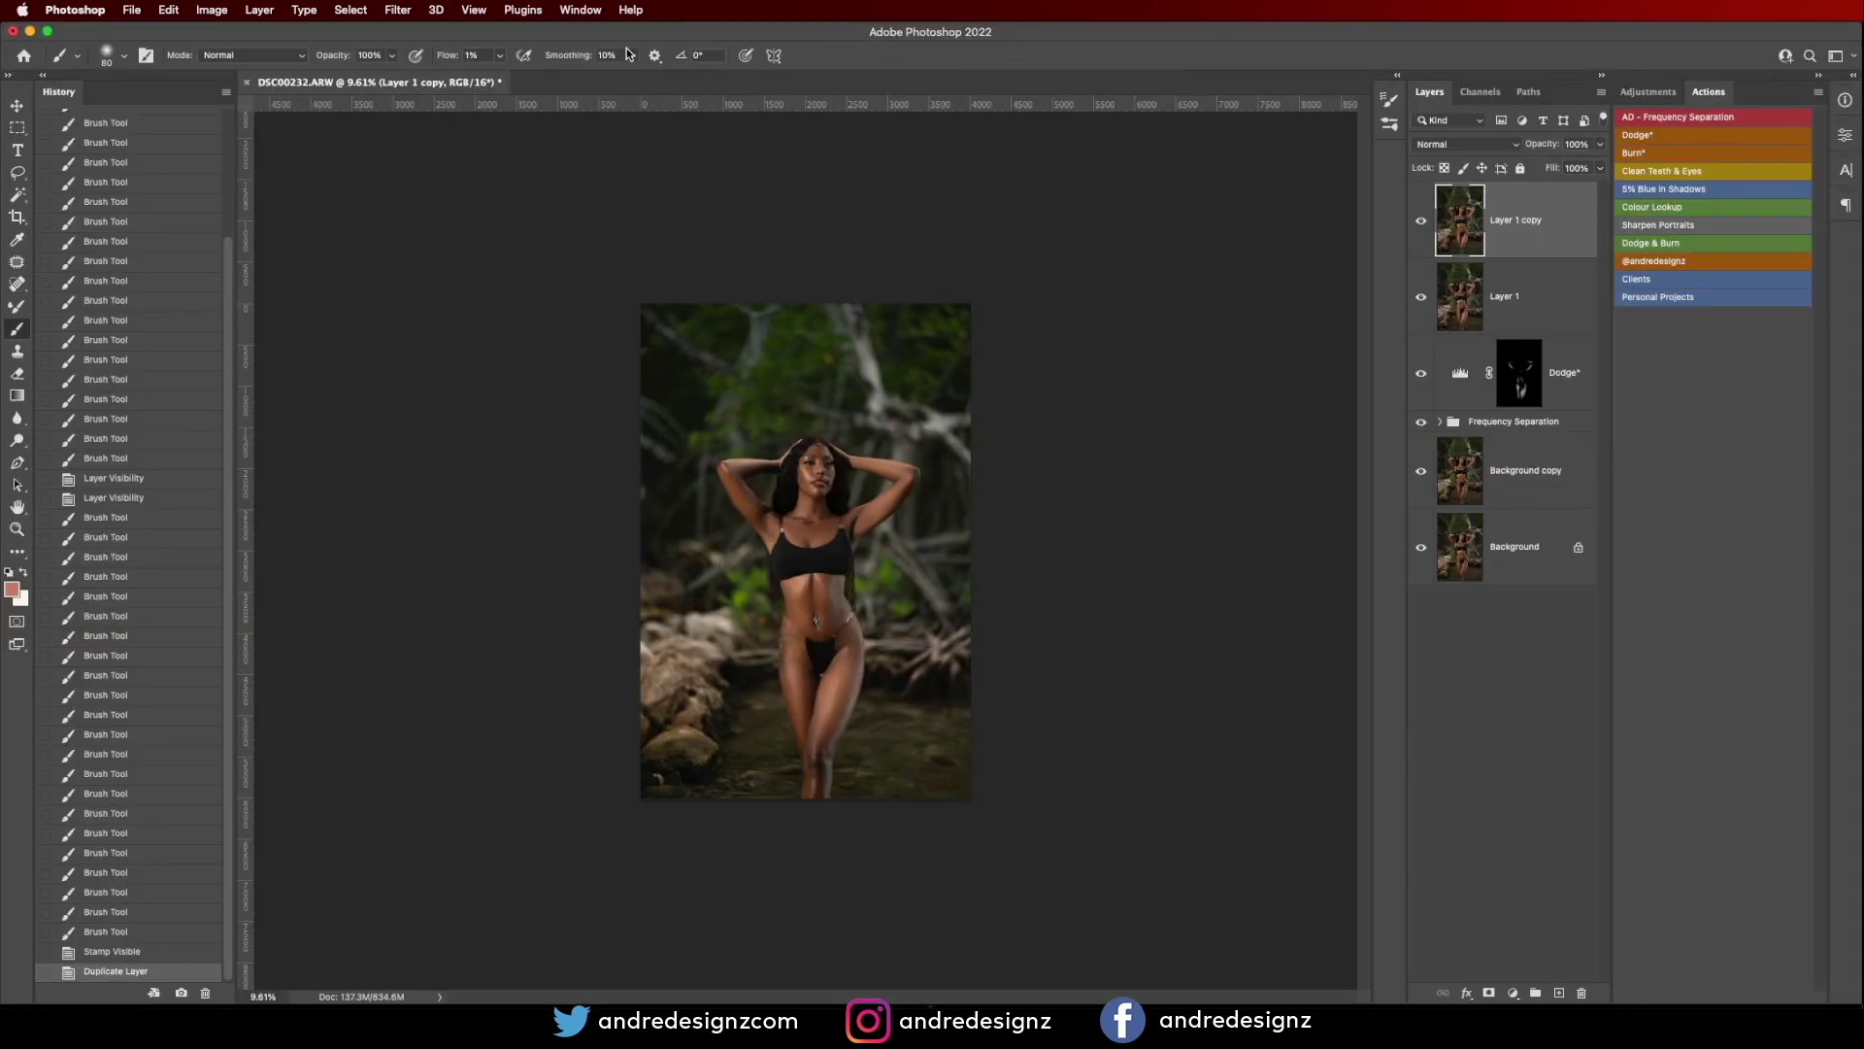
Open the duplicated layer in the Camera Raw Filter, raise Shadows to +62 and show the before and after views side by side.
left_click(408, 10)
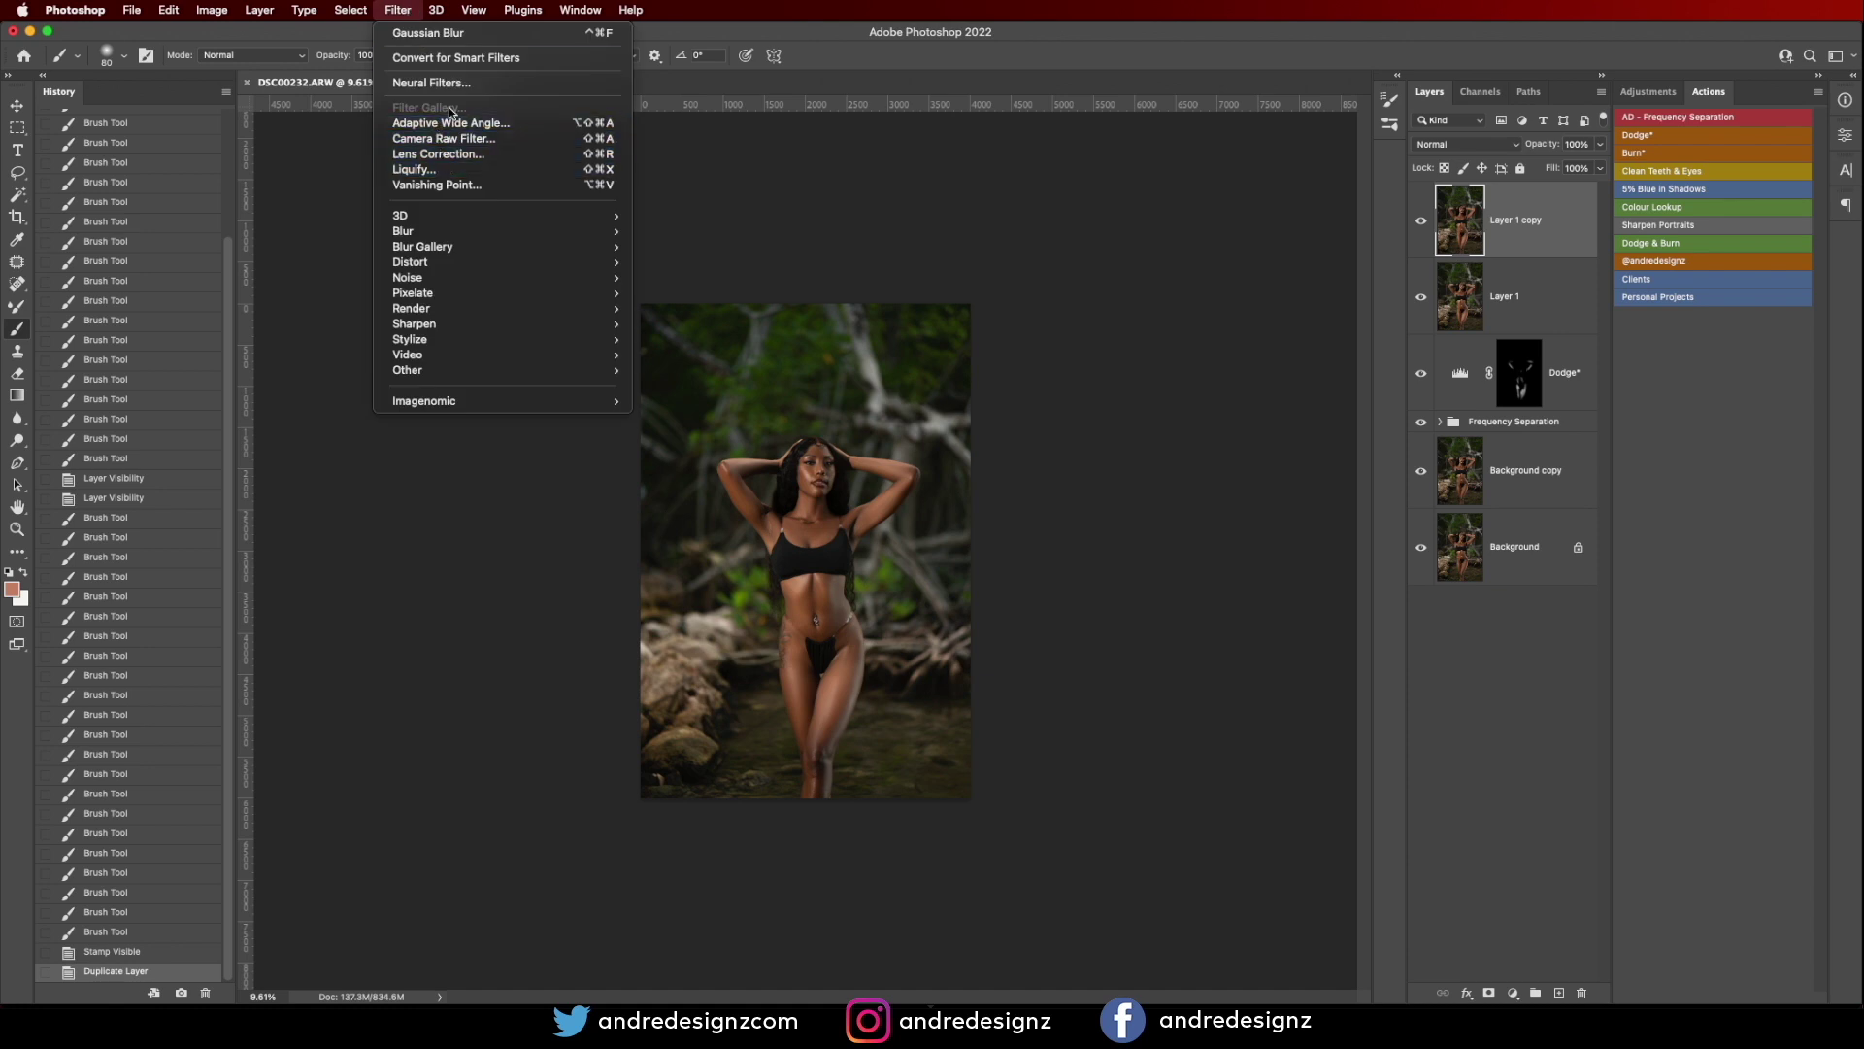
left_click(461, 146)
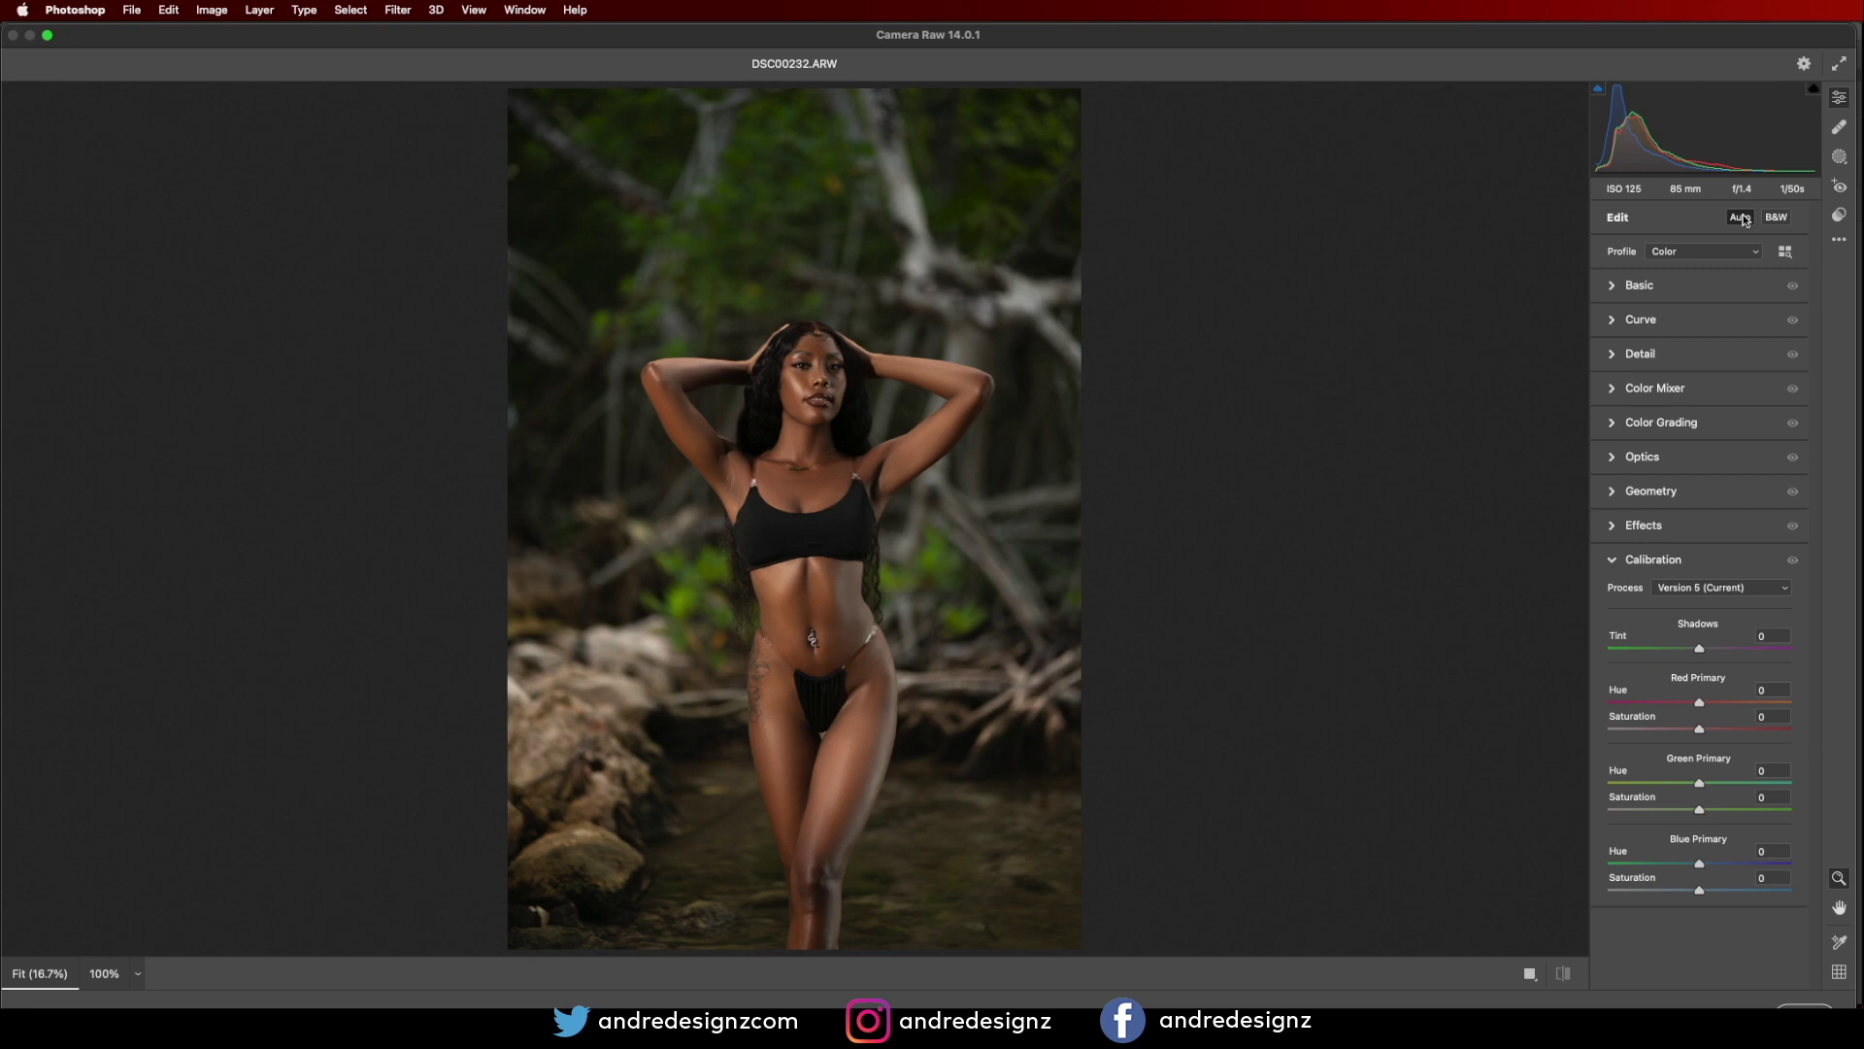
left_click(1612, 286)
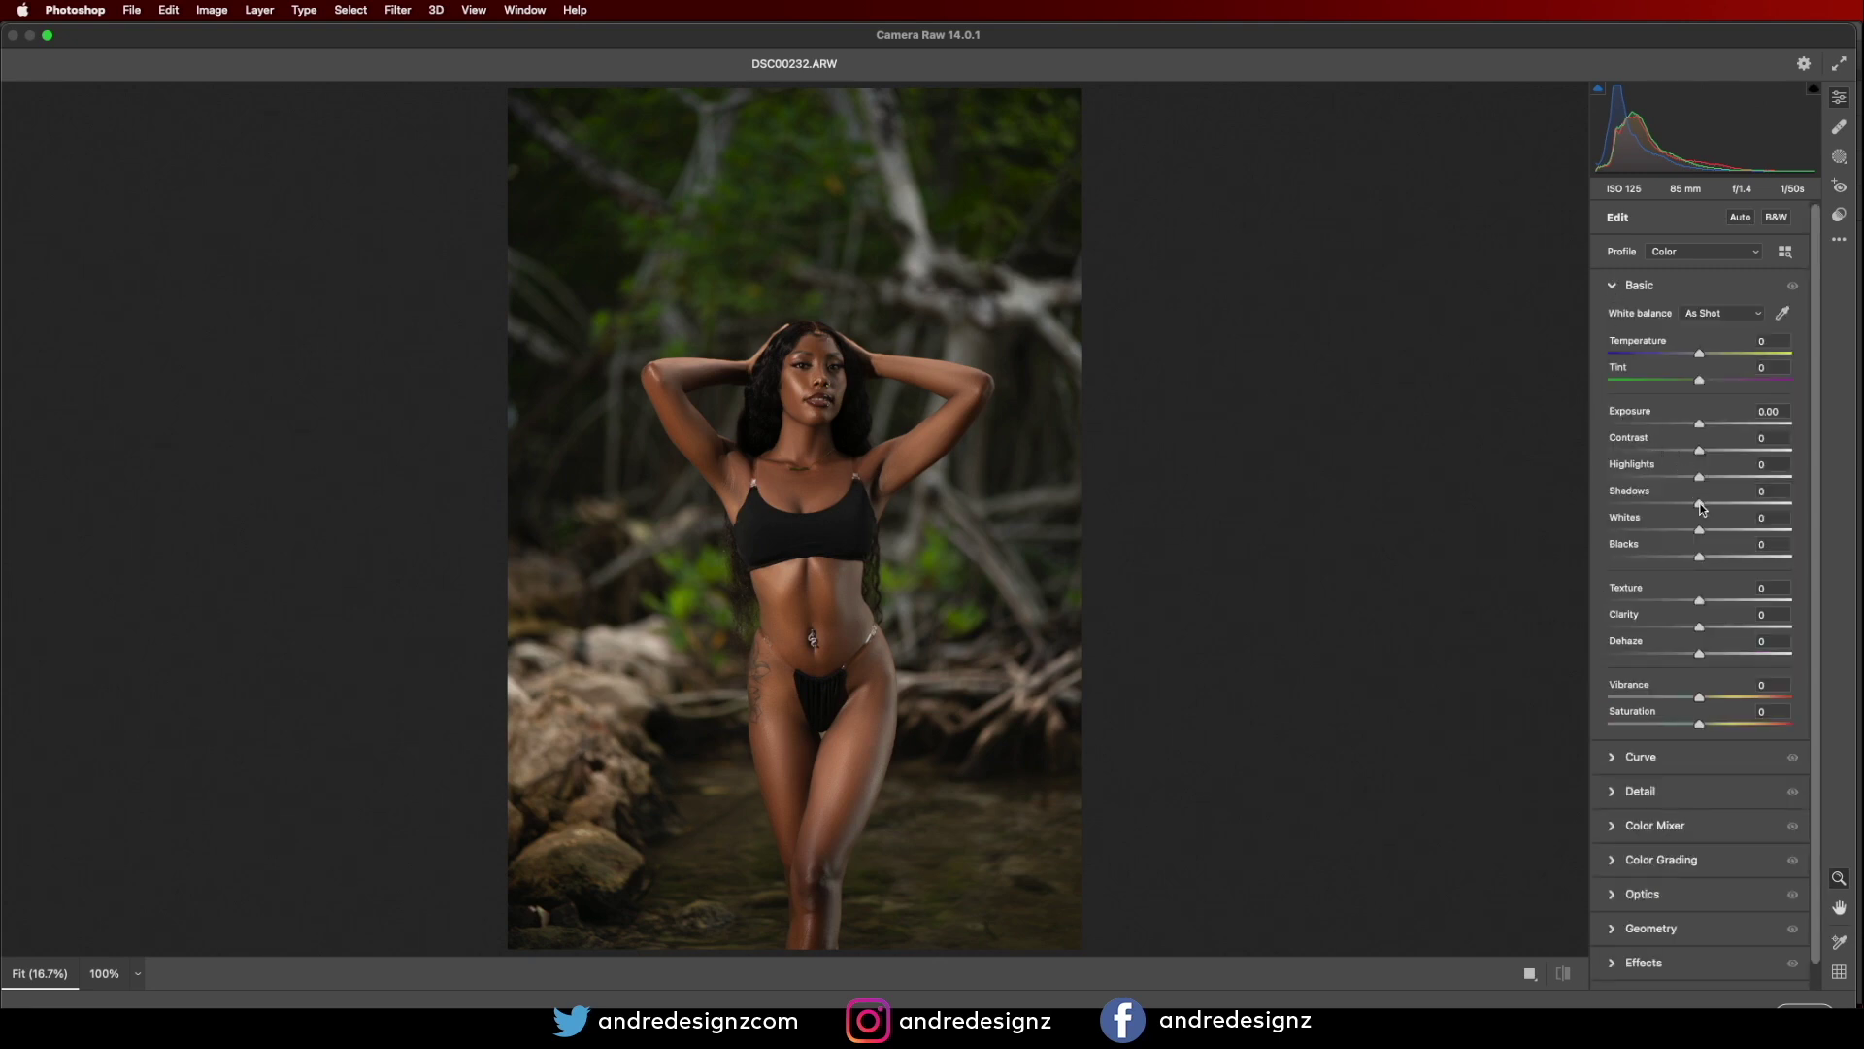
left_click_drag(1700, 504, 1759, 509)
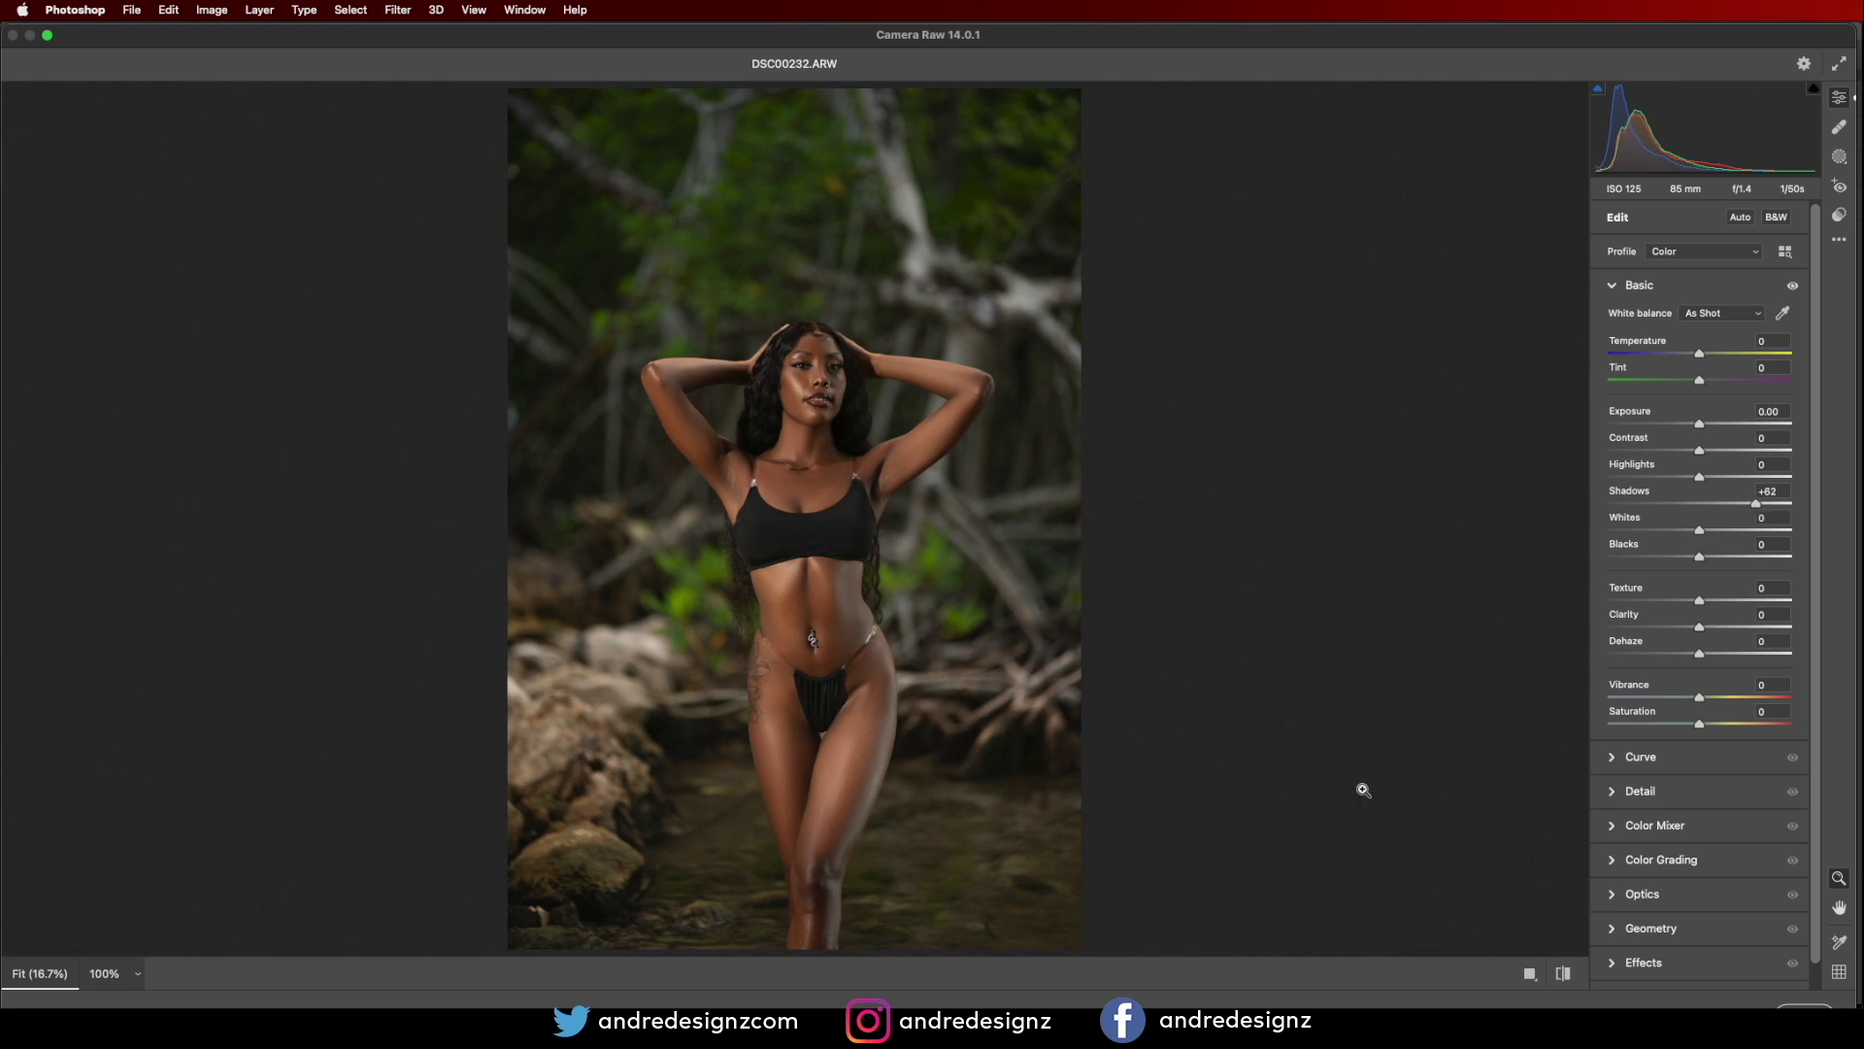
left_click(1531, 975)
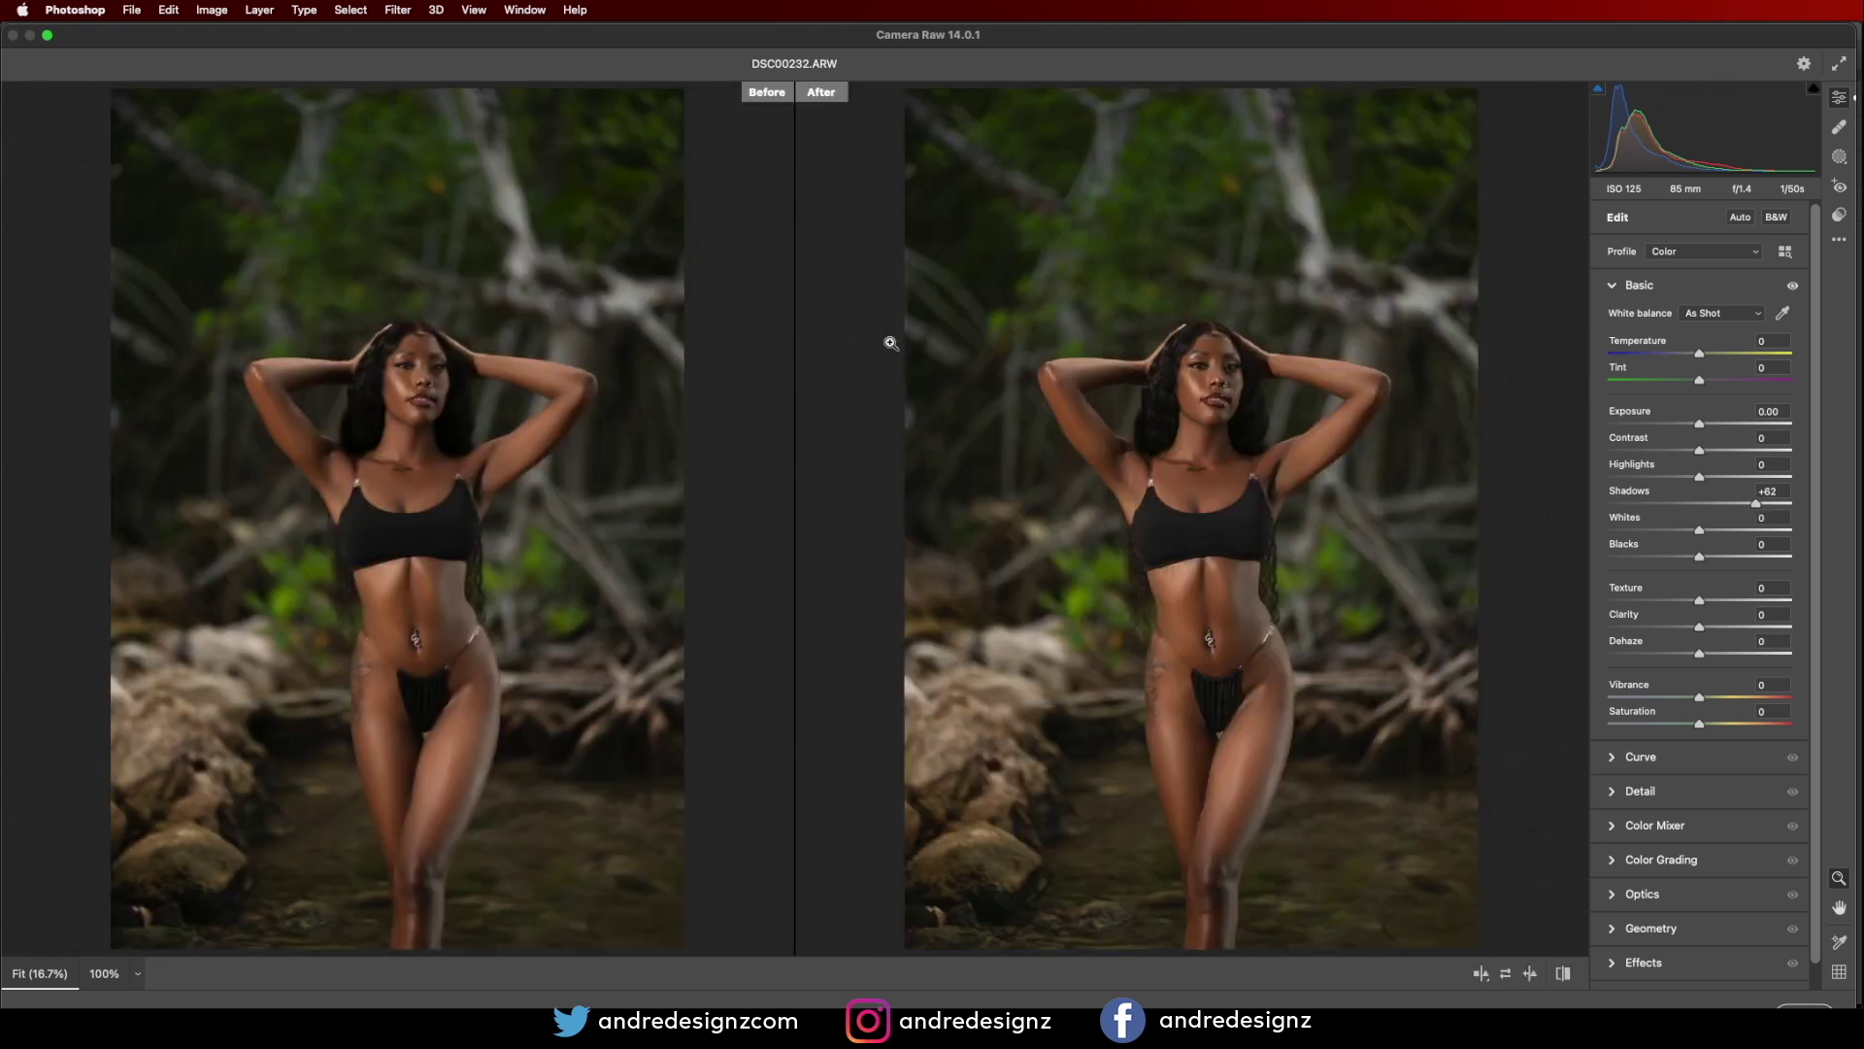
Set Shadows to +33, Whites to -6, Blacks to -16, Temperature to -4 and Dehaze to +23 in the basic adjustments.
left_click_drag(1757, 505, 1730, 497)
left_click_drag(1697, 522, 1710, 522)
left_click_drag(1699, 557, 1689, 558)
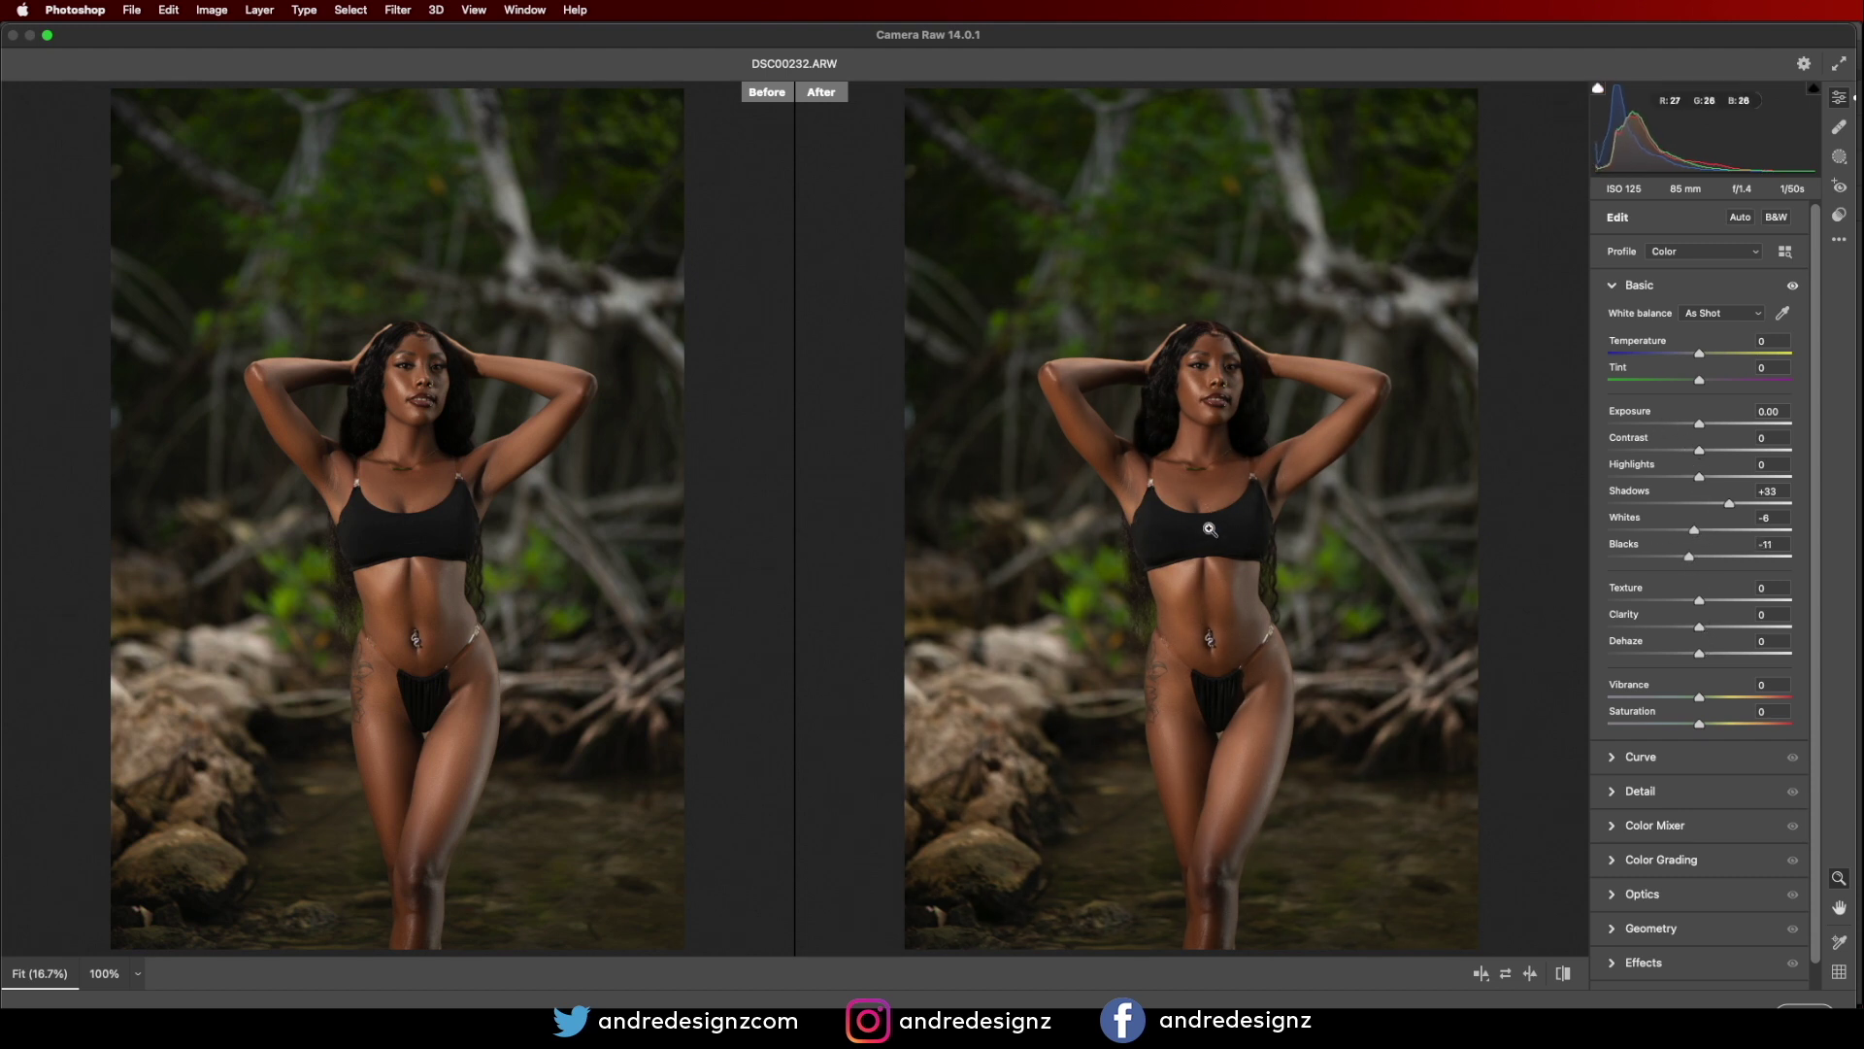
left_click_drag(1690, 558, 1687, 559)
left_click_drag(1701, 358, 1700, 359)
left_click_drag(1701, 653, 1719, 654)
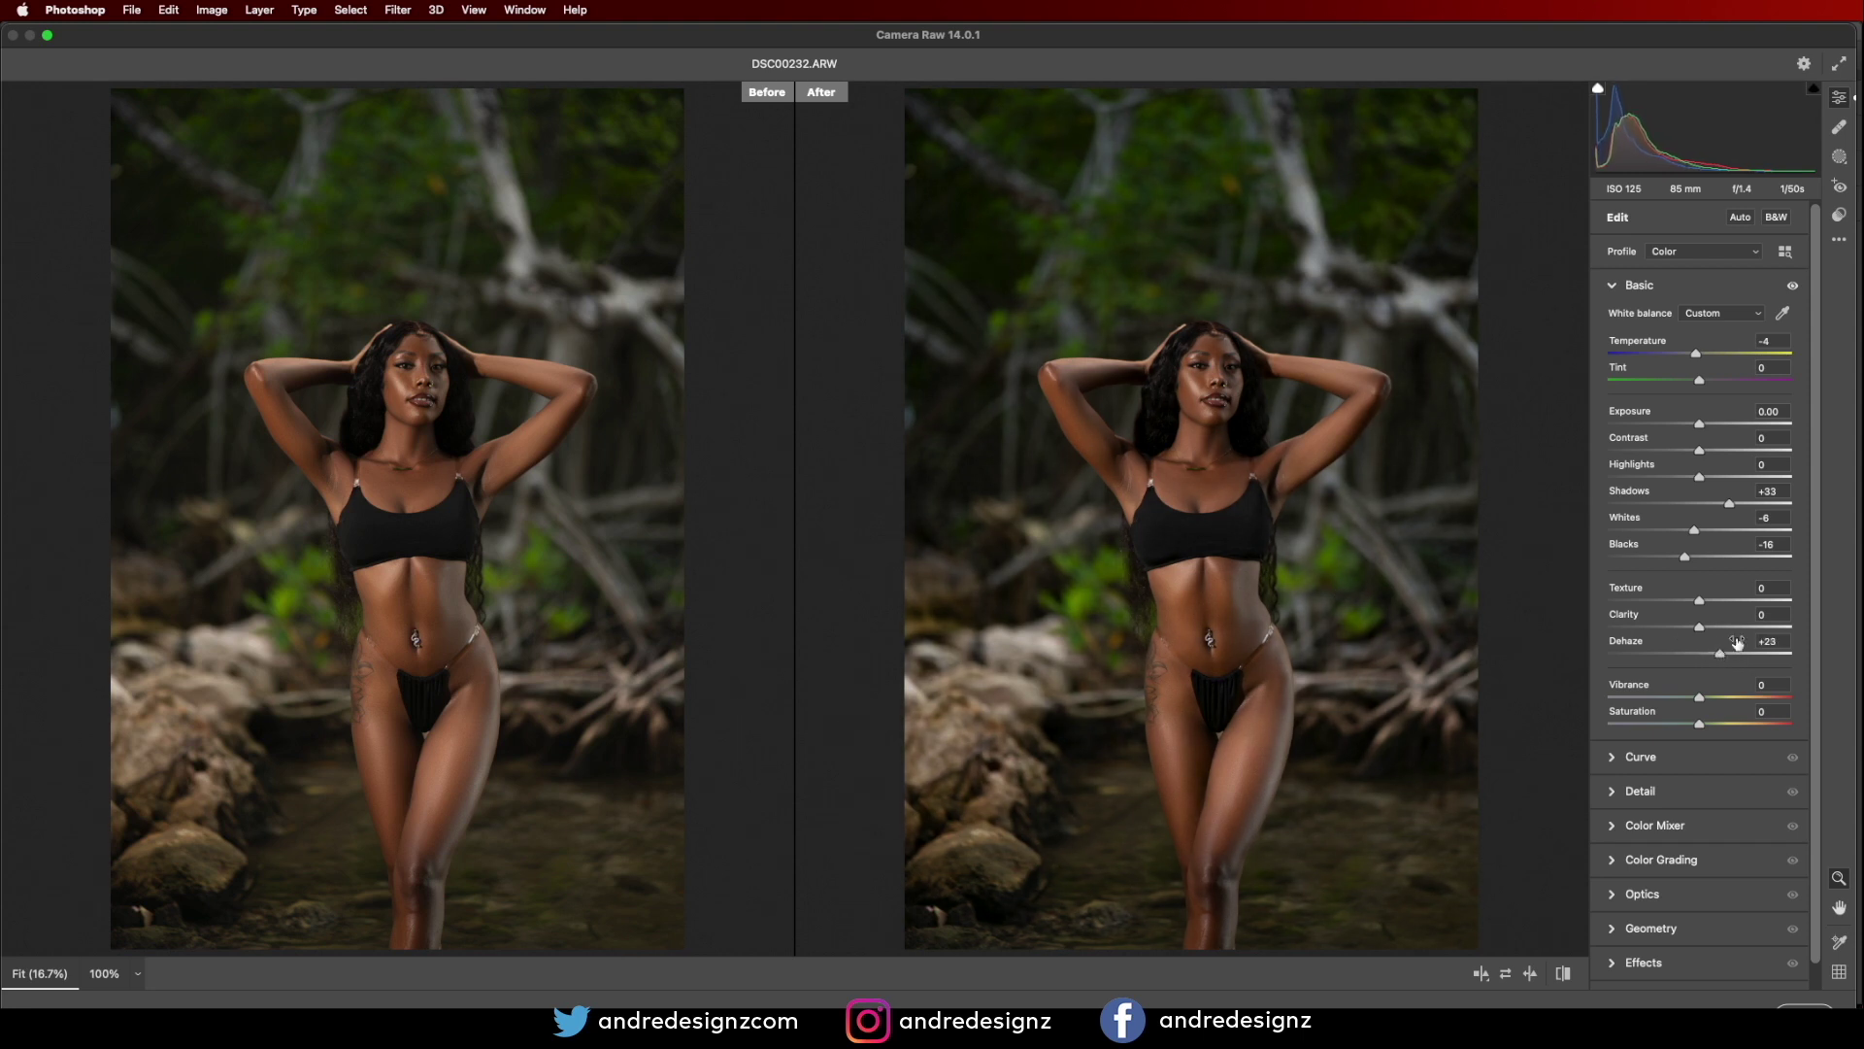
Shift the Yellows hue to -15 and the Greens hue to +85 in the Color Mixer's HSL mode.
scroll(1718, 670, "down", 2)
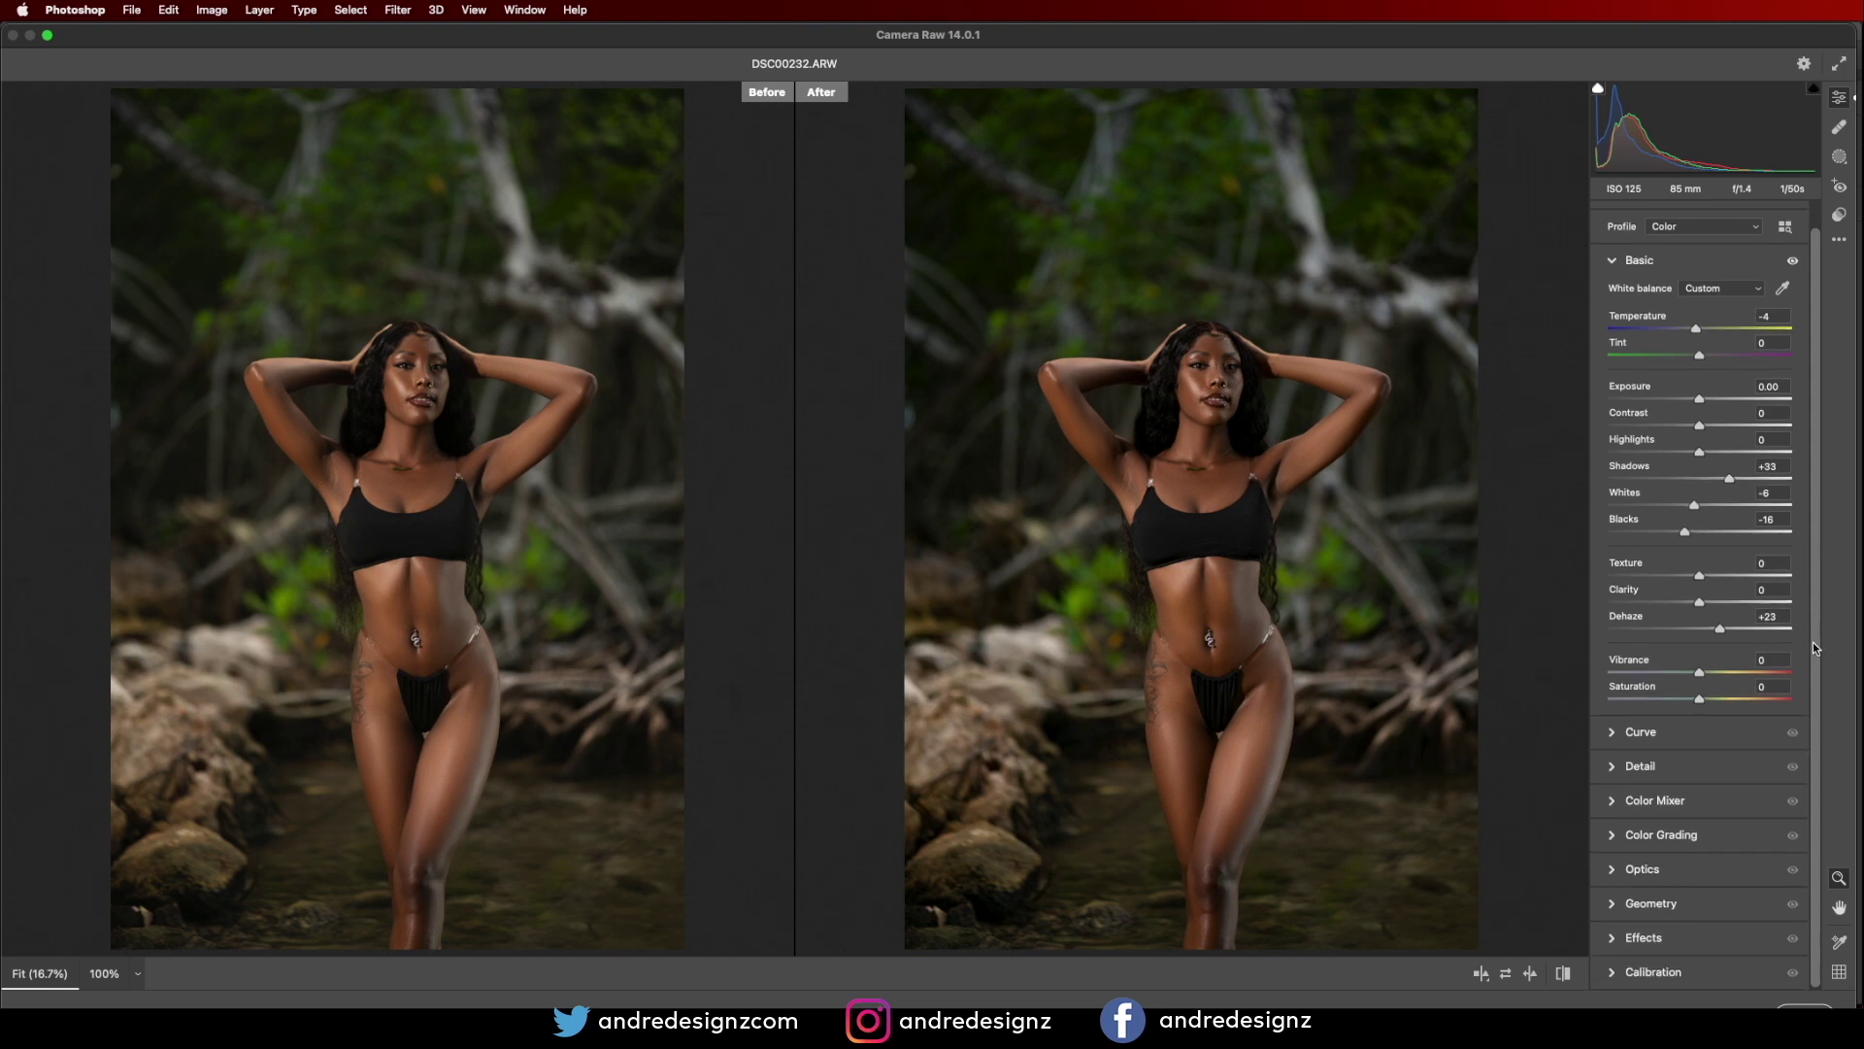
left_click(1616, 801)
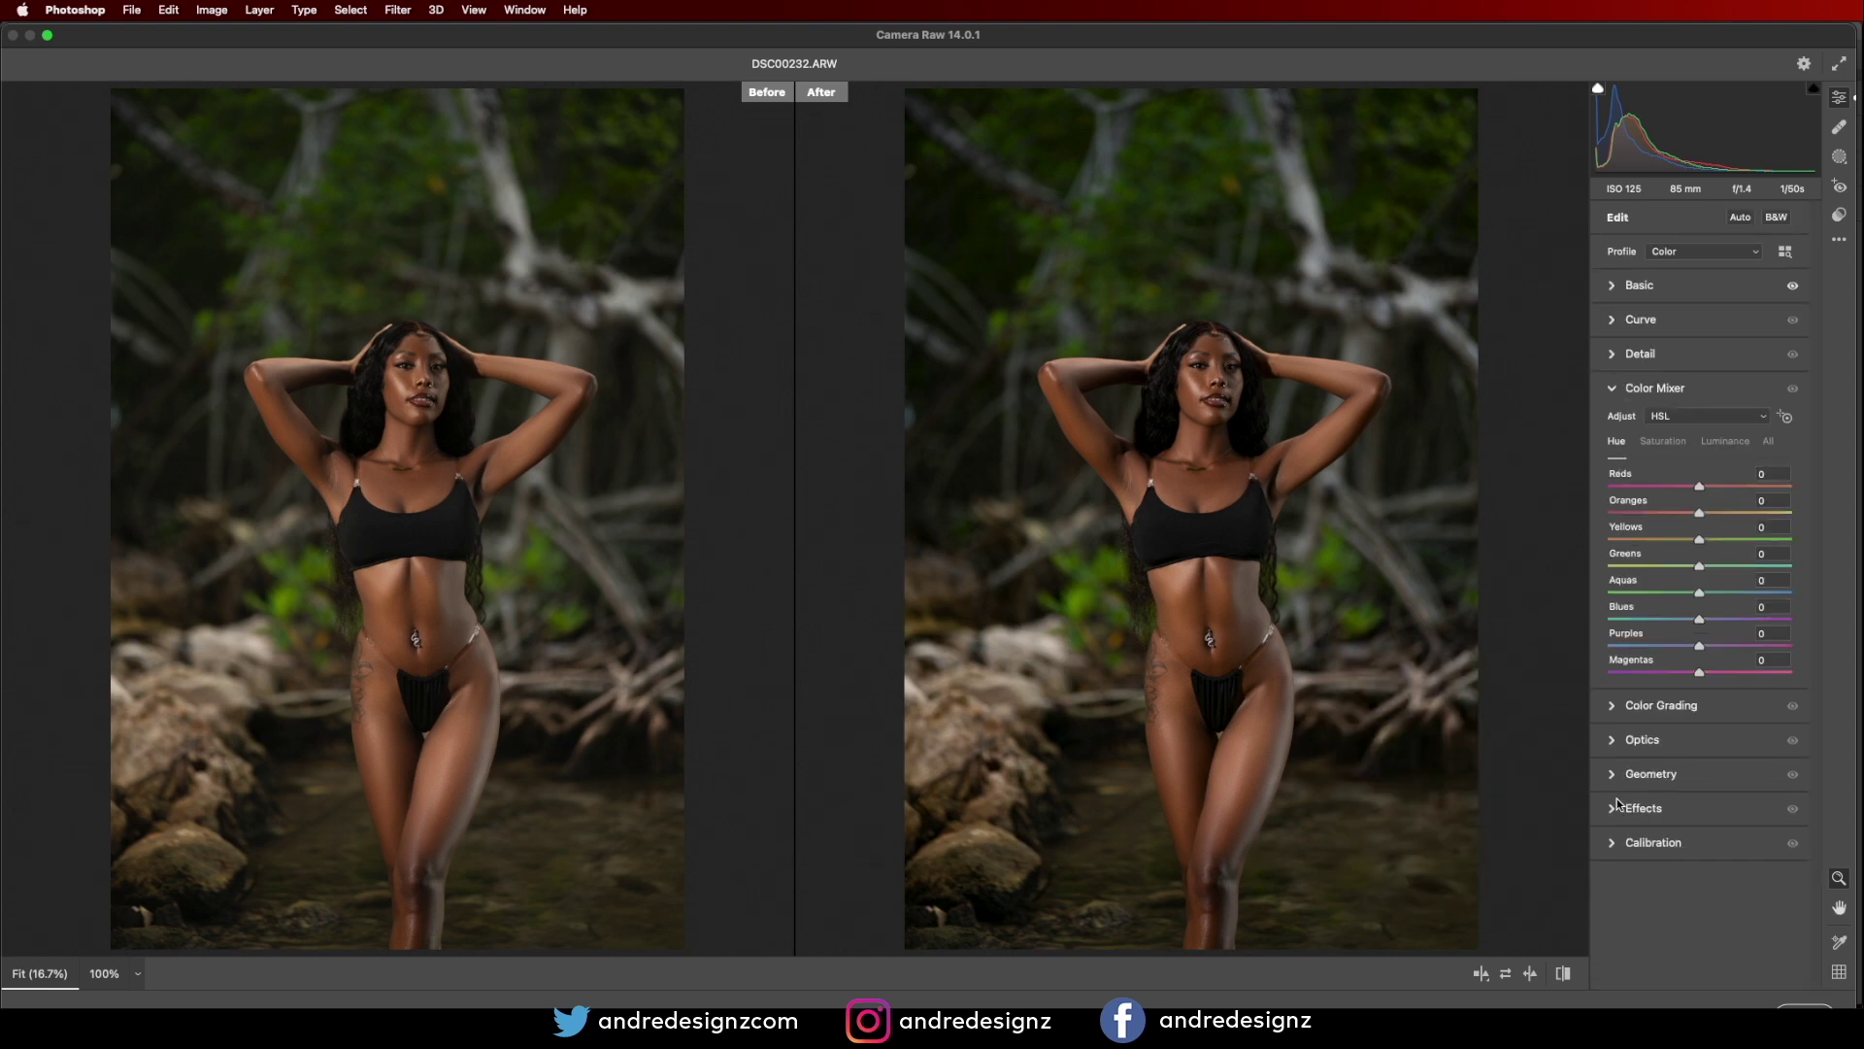
left_click(1672, 419)
left_click(1685, 431)
left_click(1685, 418)
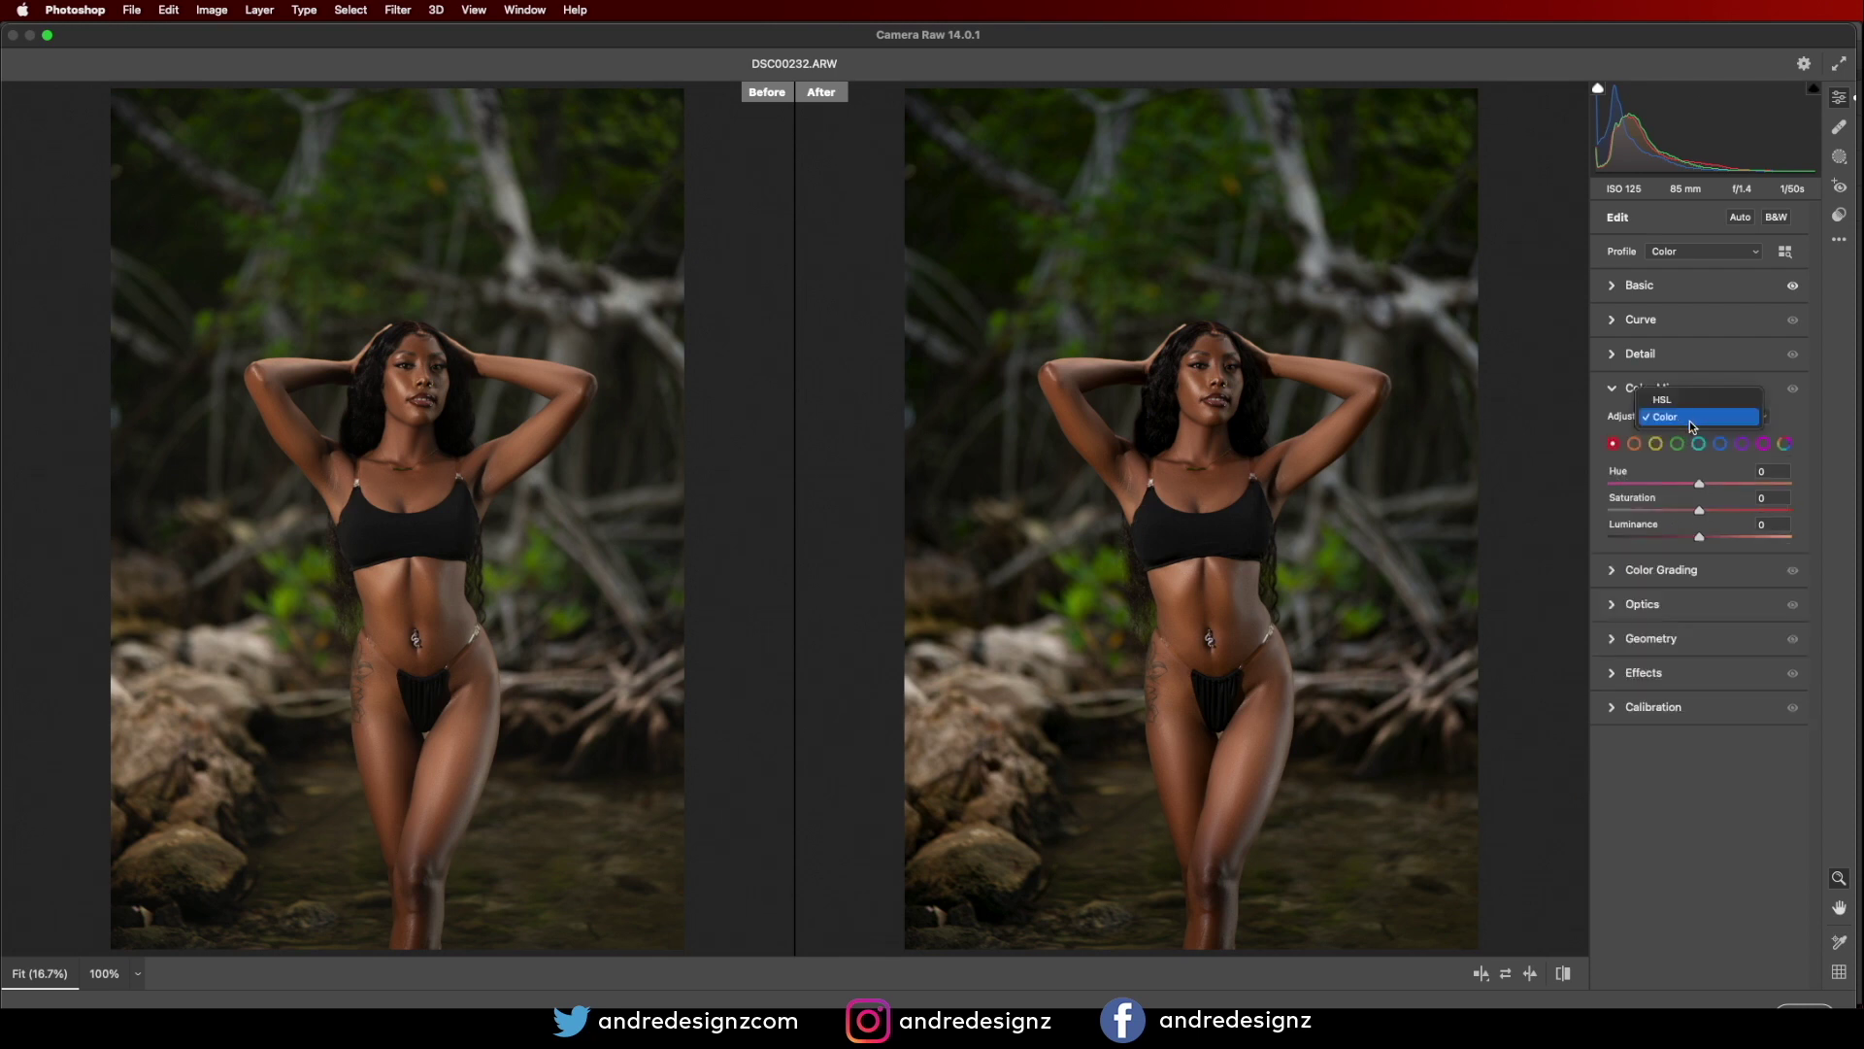
left_click(1686, 404)
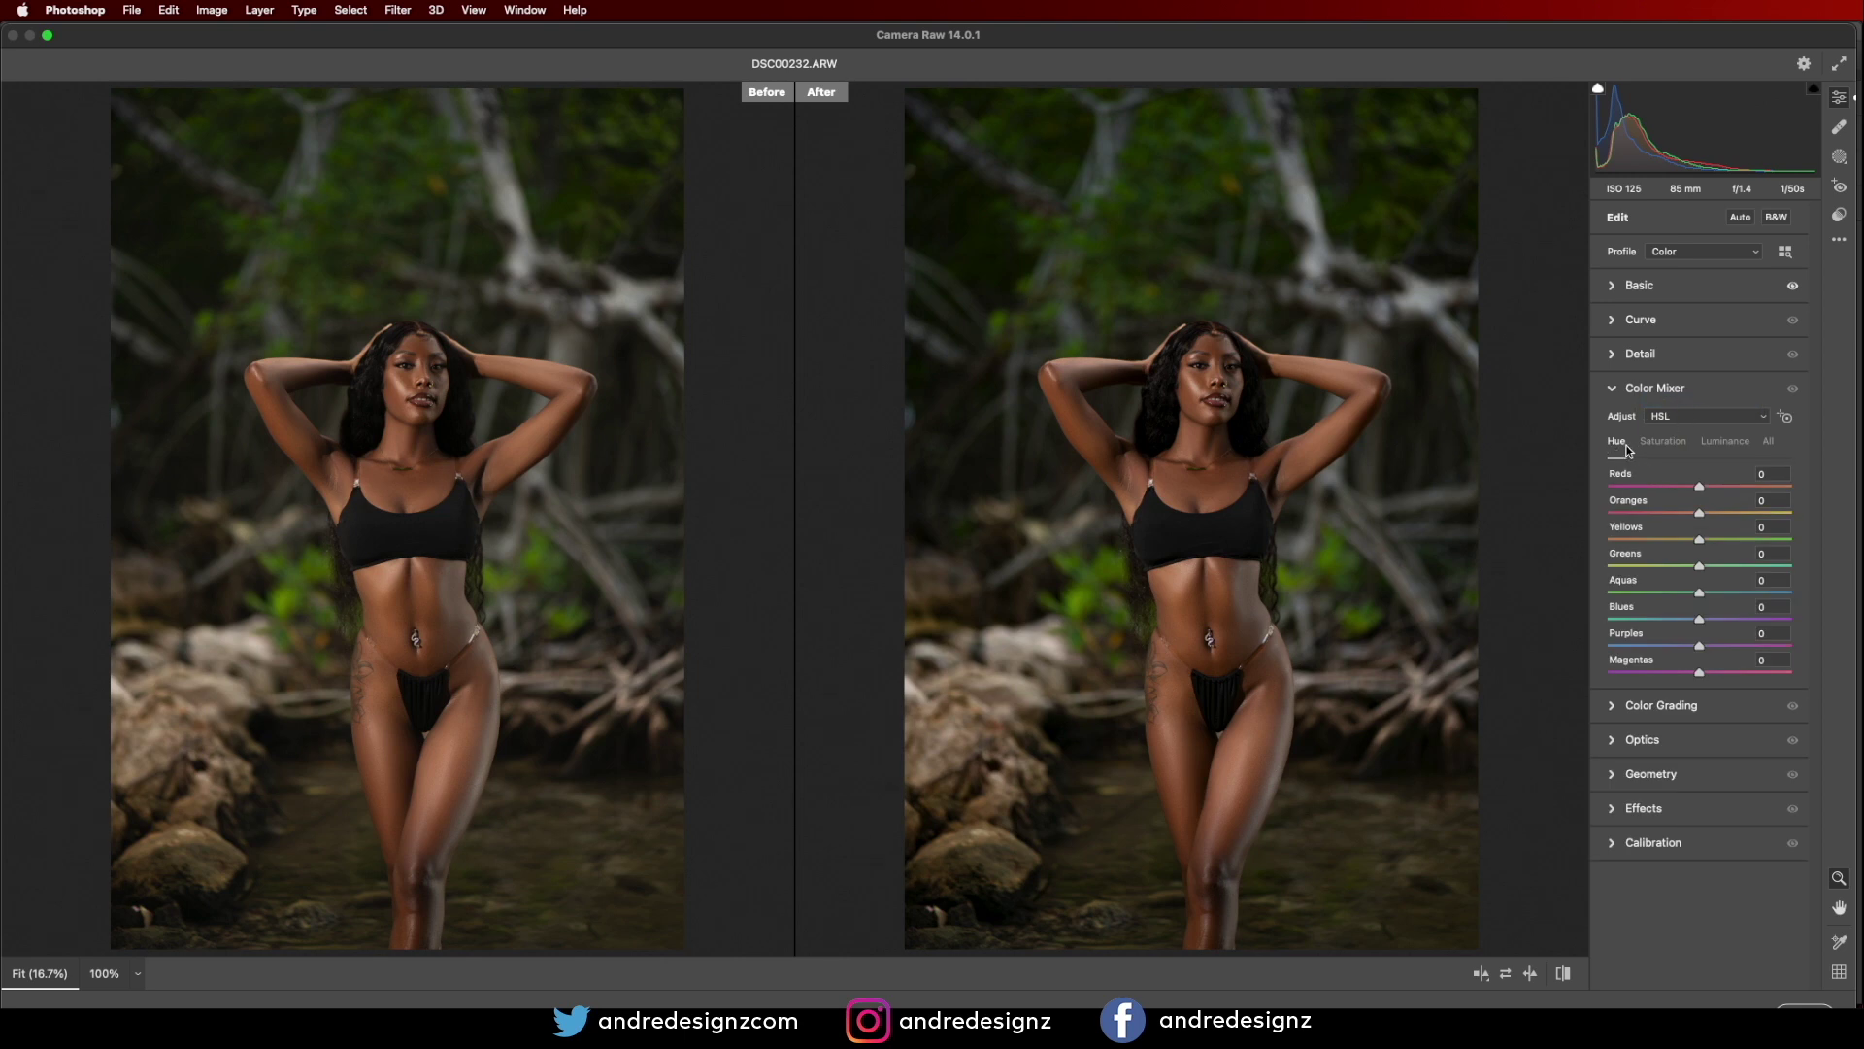
left_click_drag(1701, 541, 1777, 578)
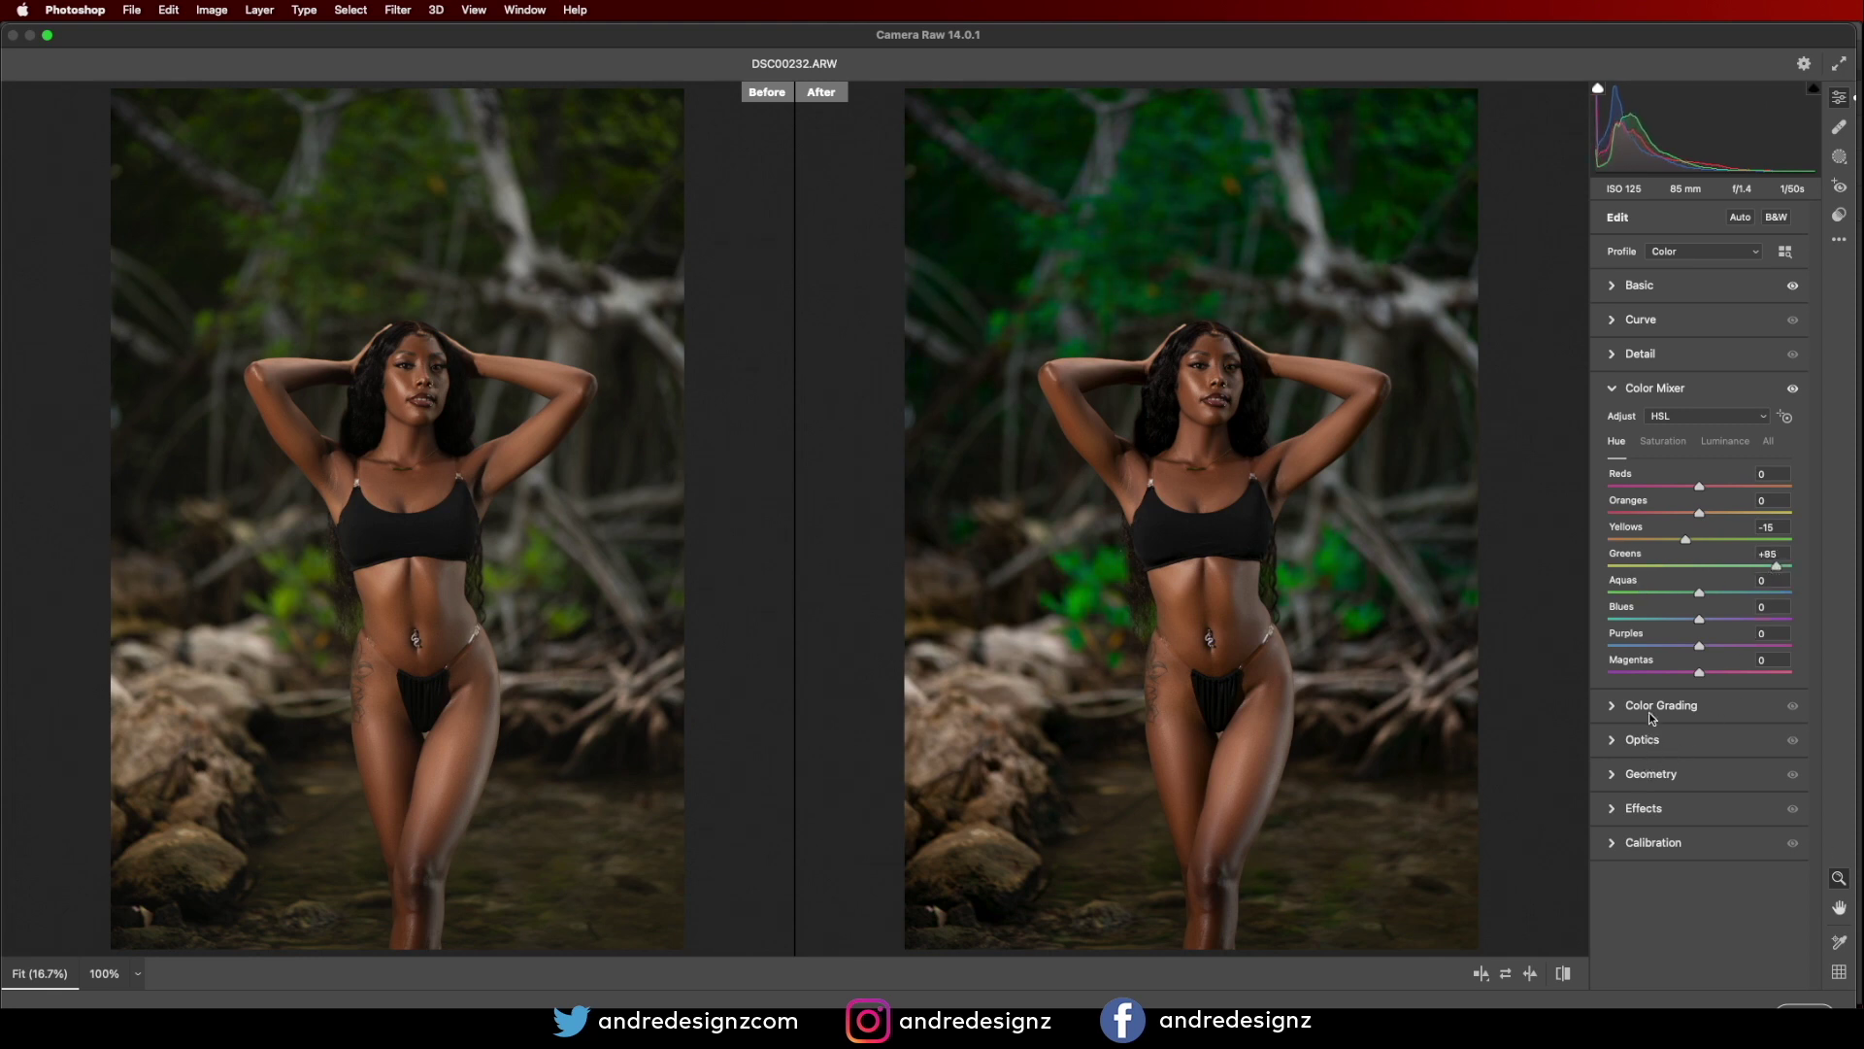
Adjust the Color Mixer saturation, set the calibration's Blue Primary Hue to -26 and apply the Camera Raw Filter.
left_click(1663, 440)
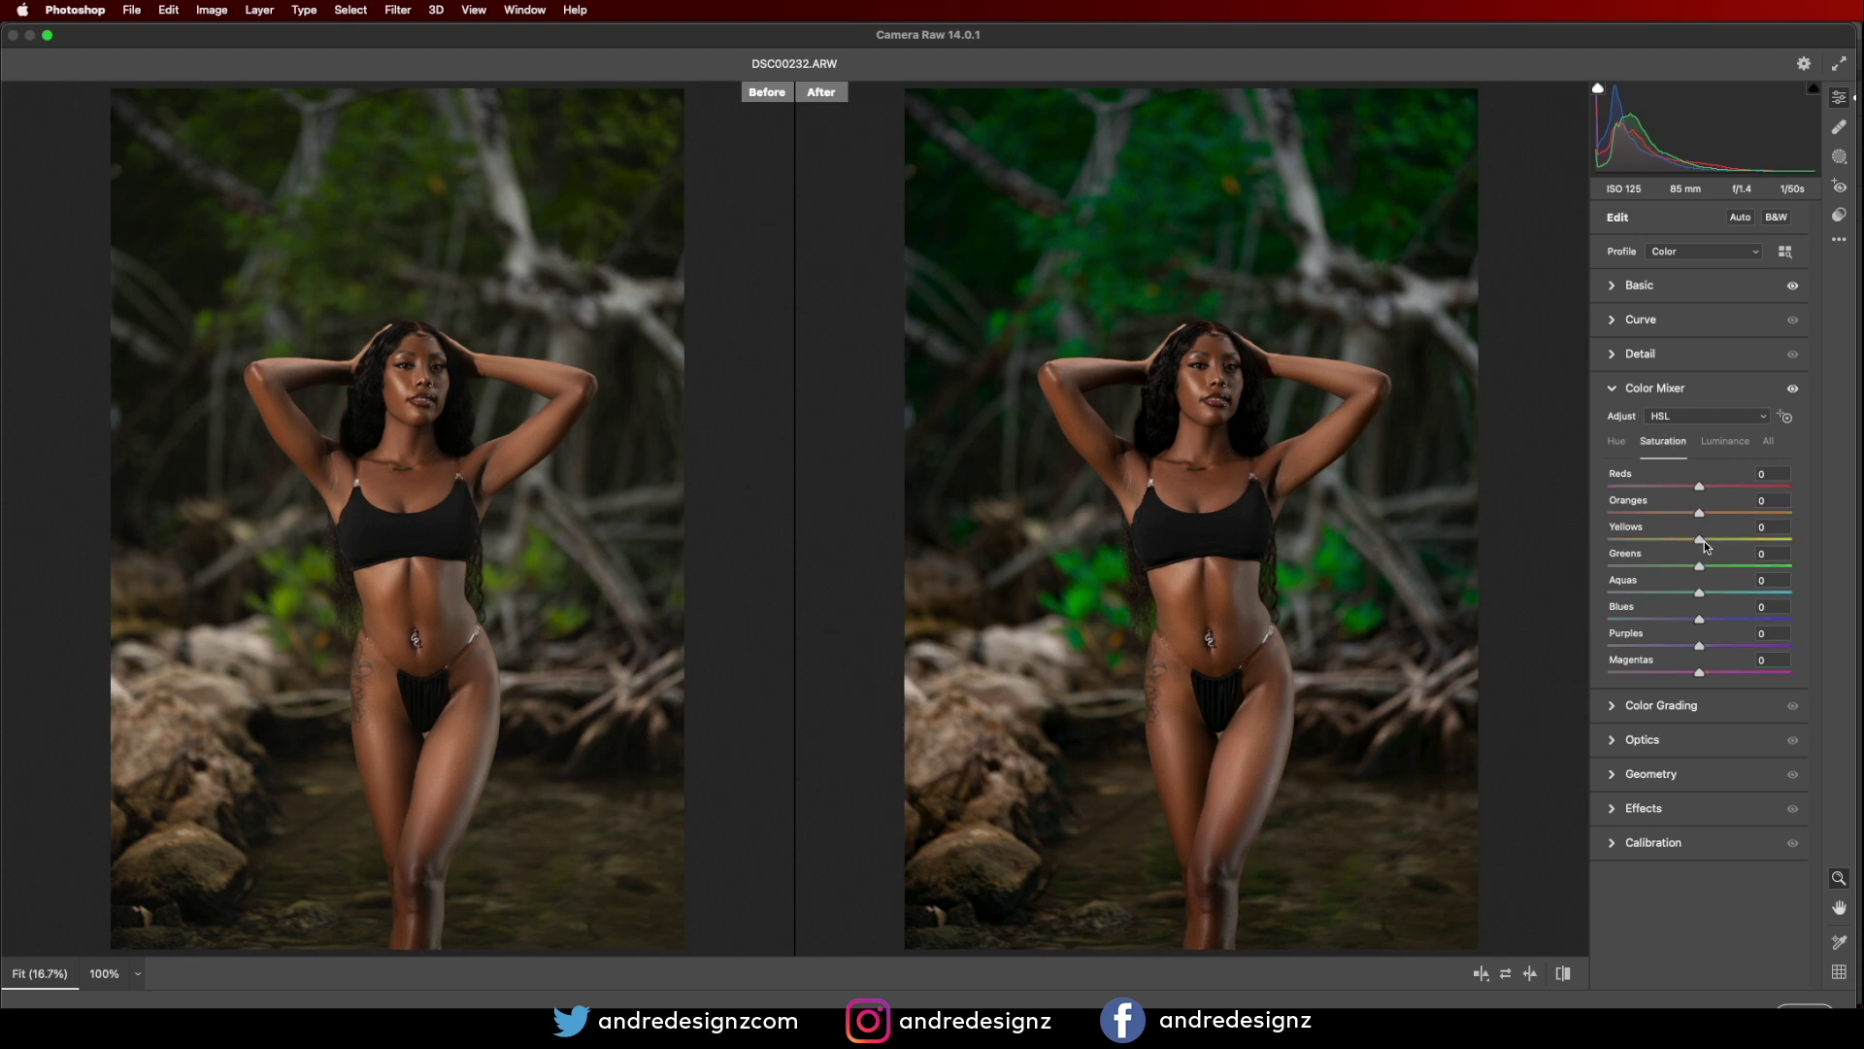
mouse_move(1701, 571)
left_mouse_down()
mouse_move(1652, 573)
mouse_move(1746, 573)
mouse_move(1703, 574)
mouse_move(1703, 542)
mouse_move(1728, 552)
left_mouse_up()
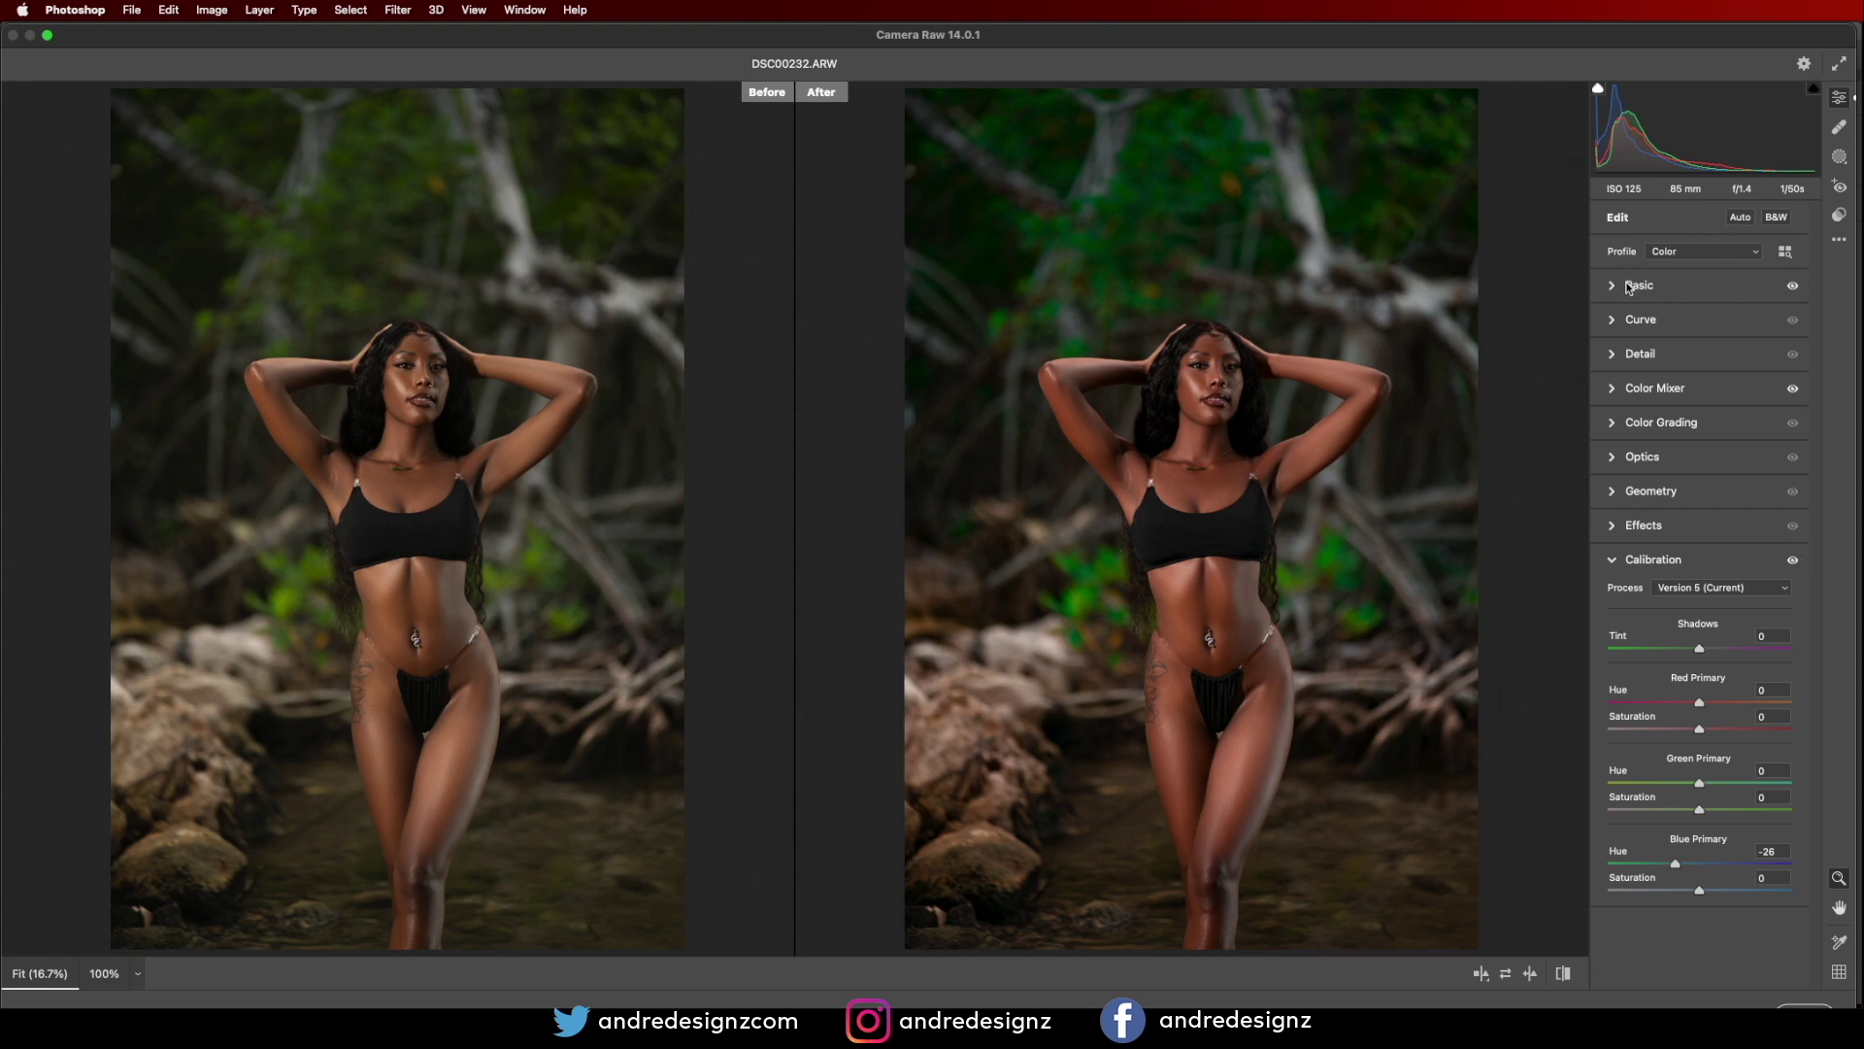
left_click(1615, 287)
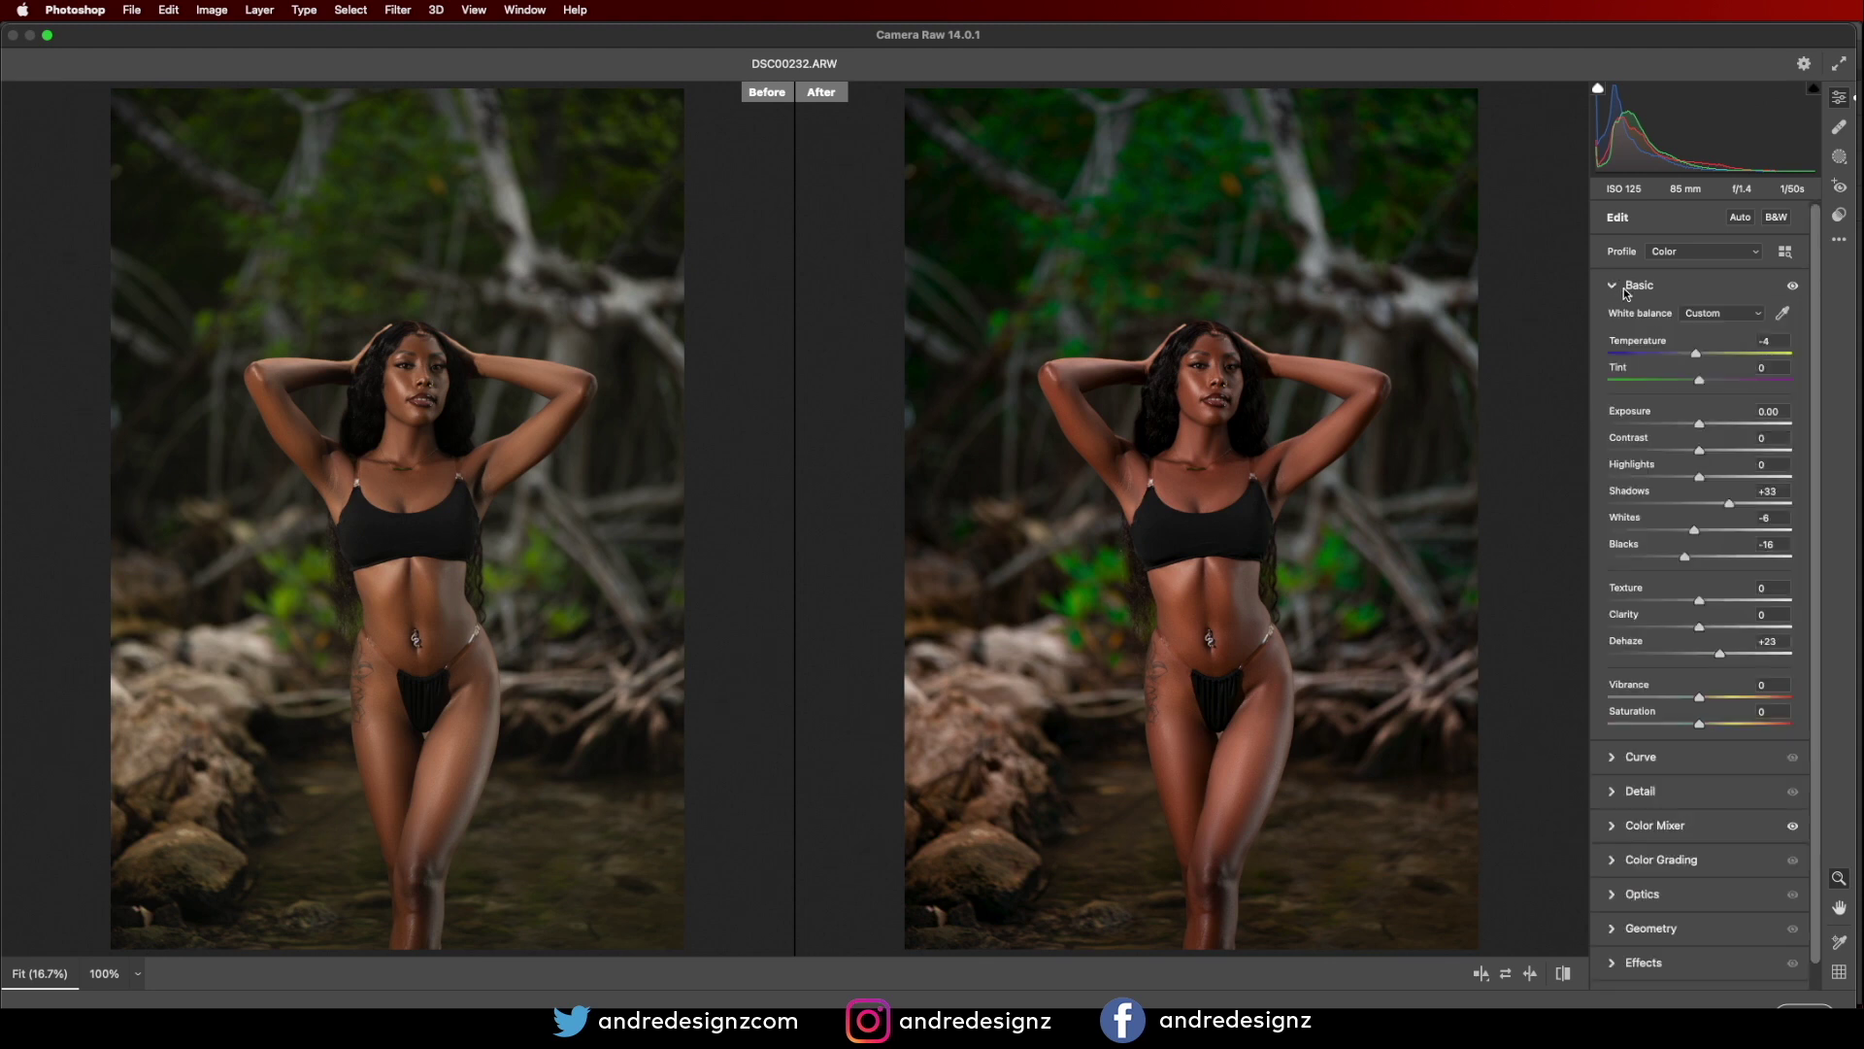
left_click(1802, 1009)
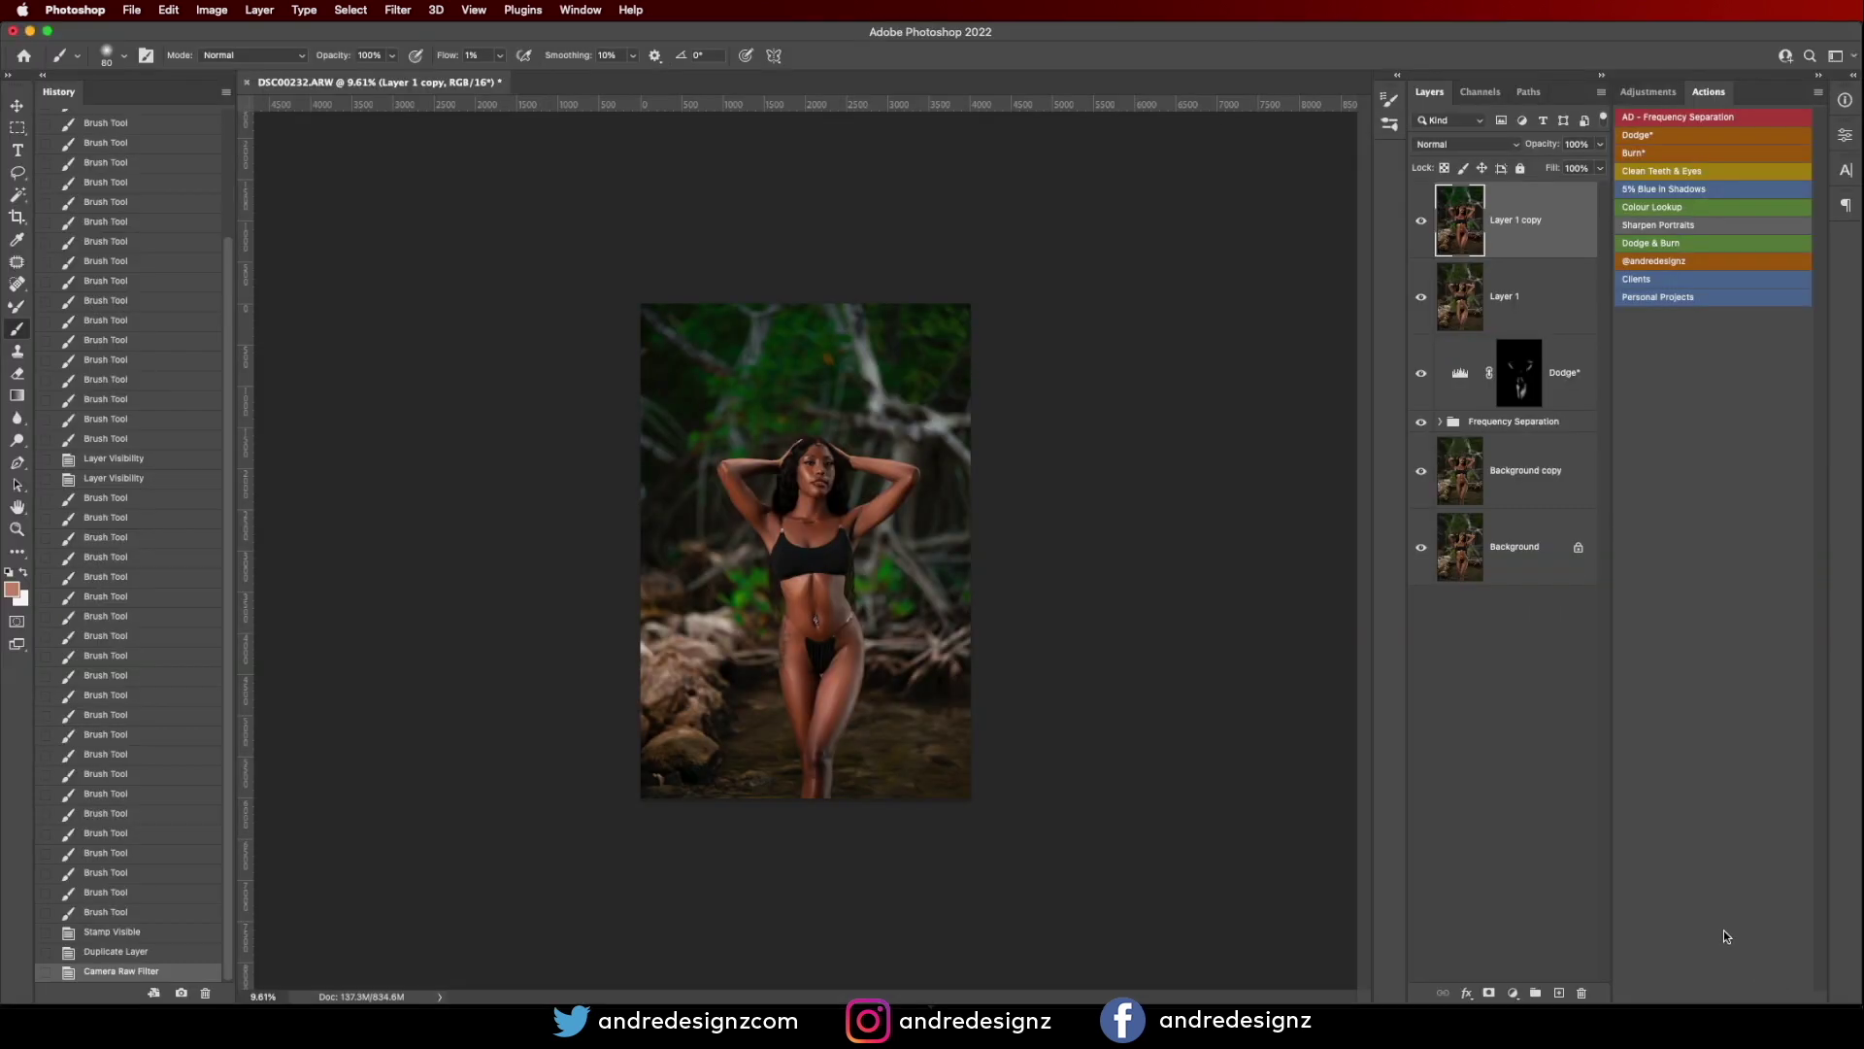
Compare the portrait with and without the color-graded Layer 1 copy.
scroll(670, 429, "up", 4)
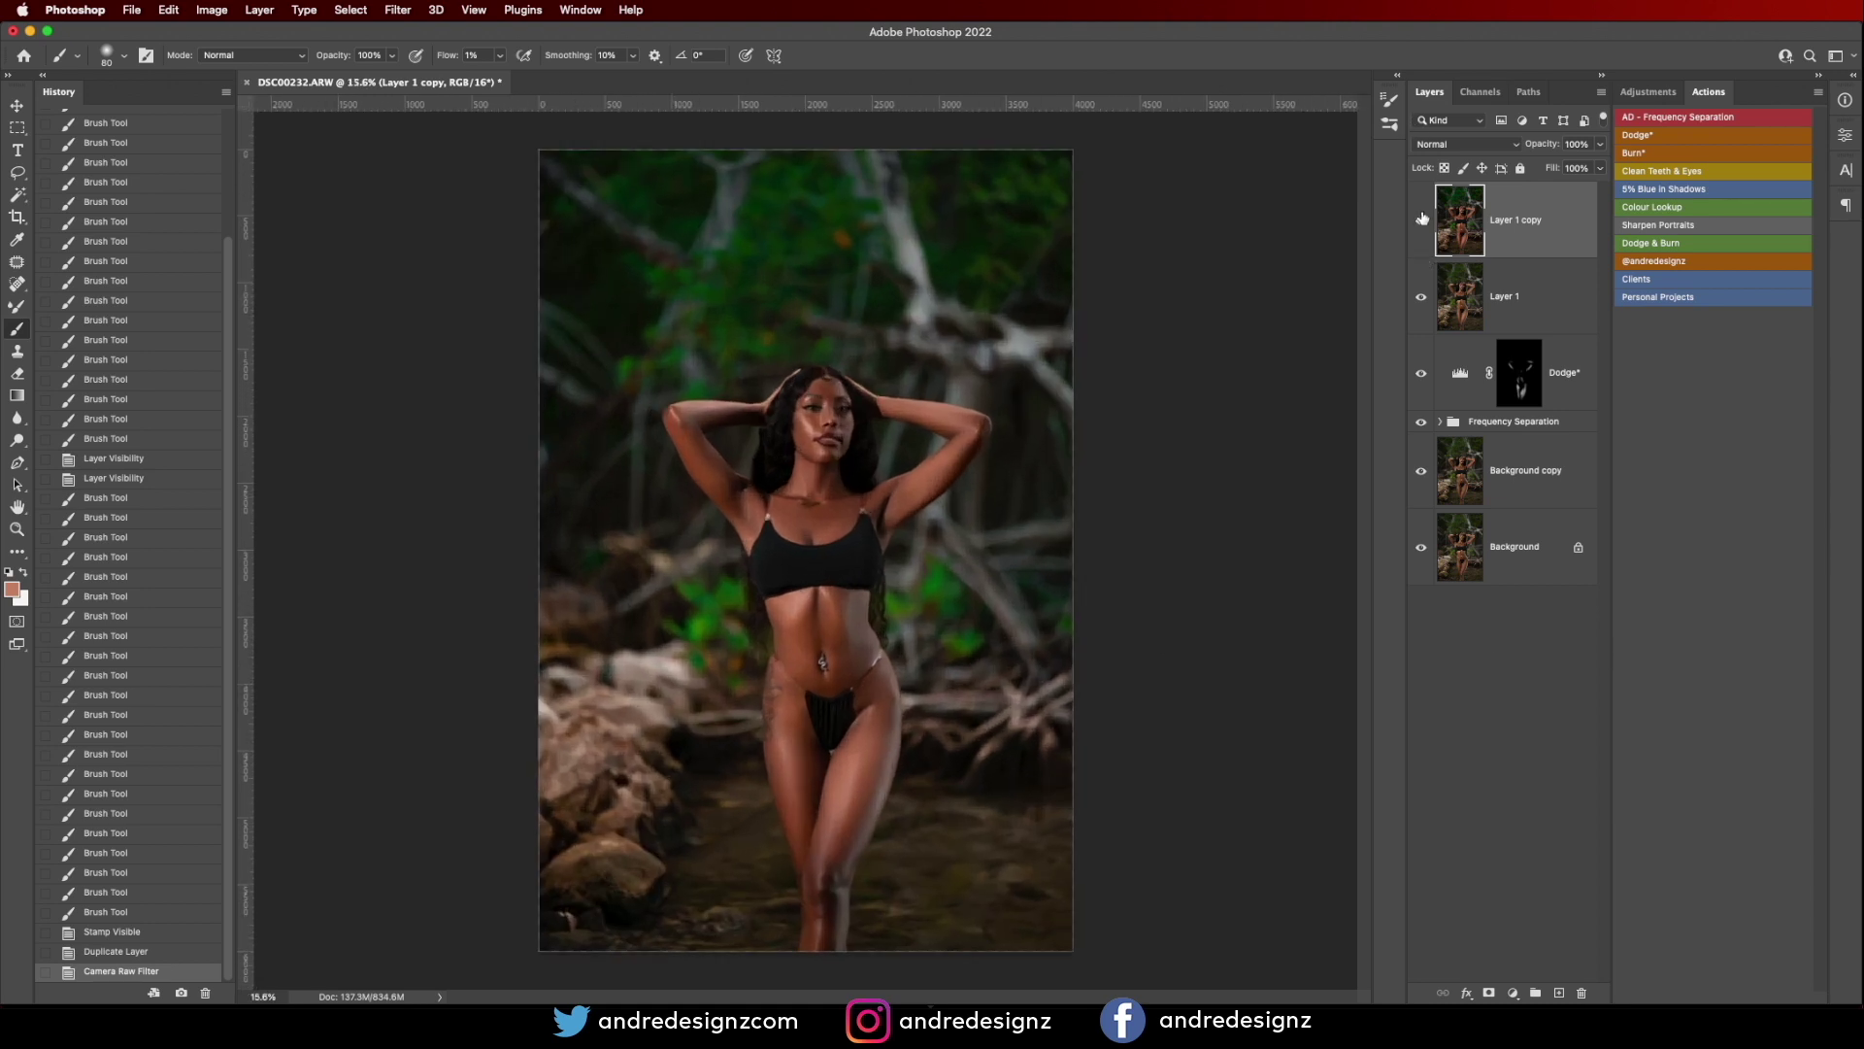
left_click(1423, 226)
left_click(1422, 226)
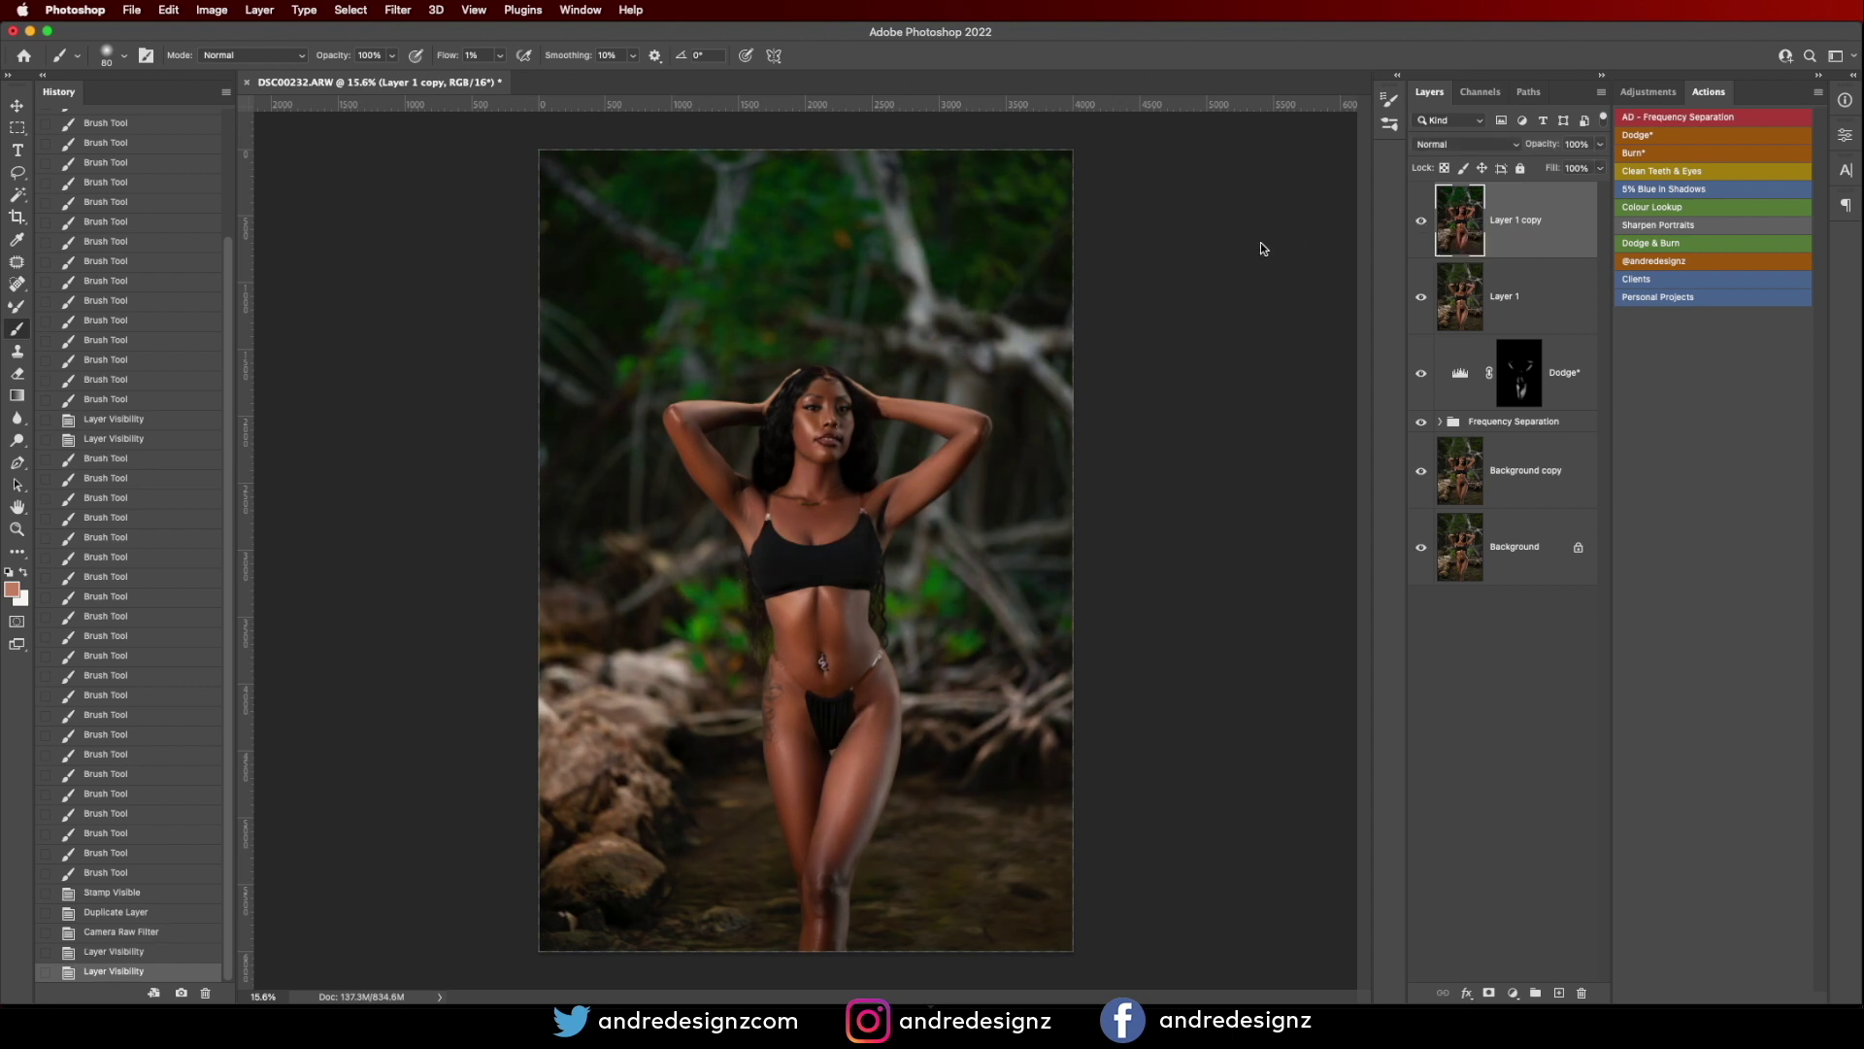
Crop the portrait to the 4:5 ratio, trimming the water below the knees and part of the foliage above the head.
left_click(17, 216)
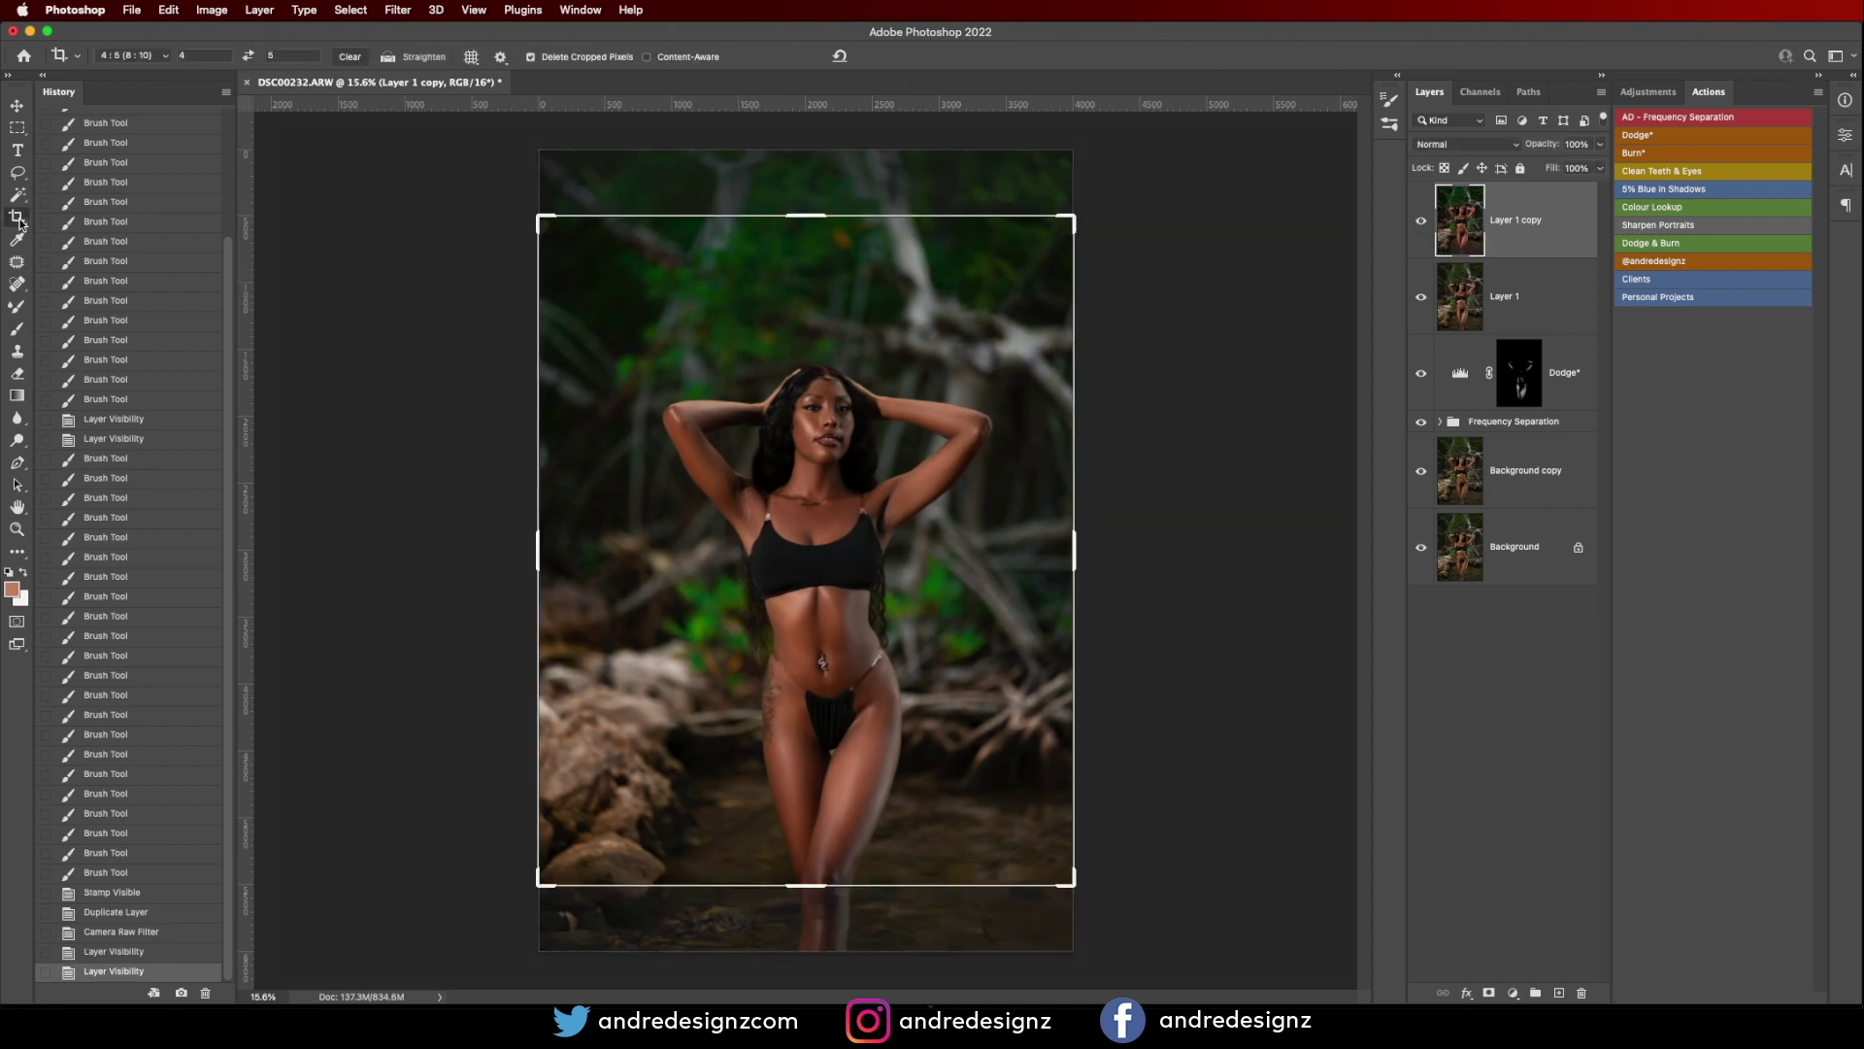
left_click(934, 414)
left_click_drag(976, 408, 942, 350)
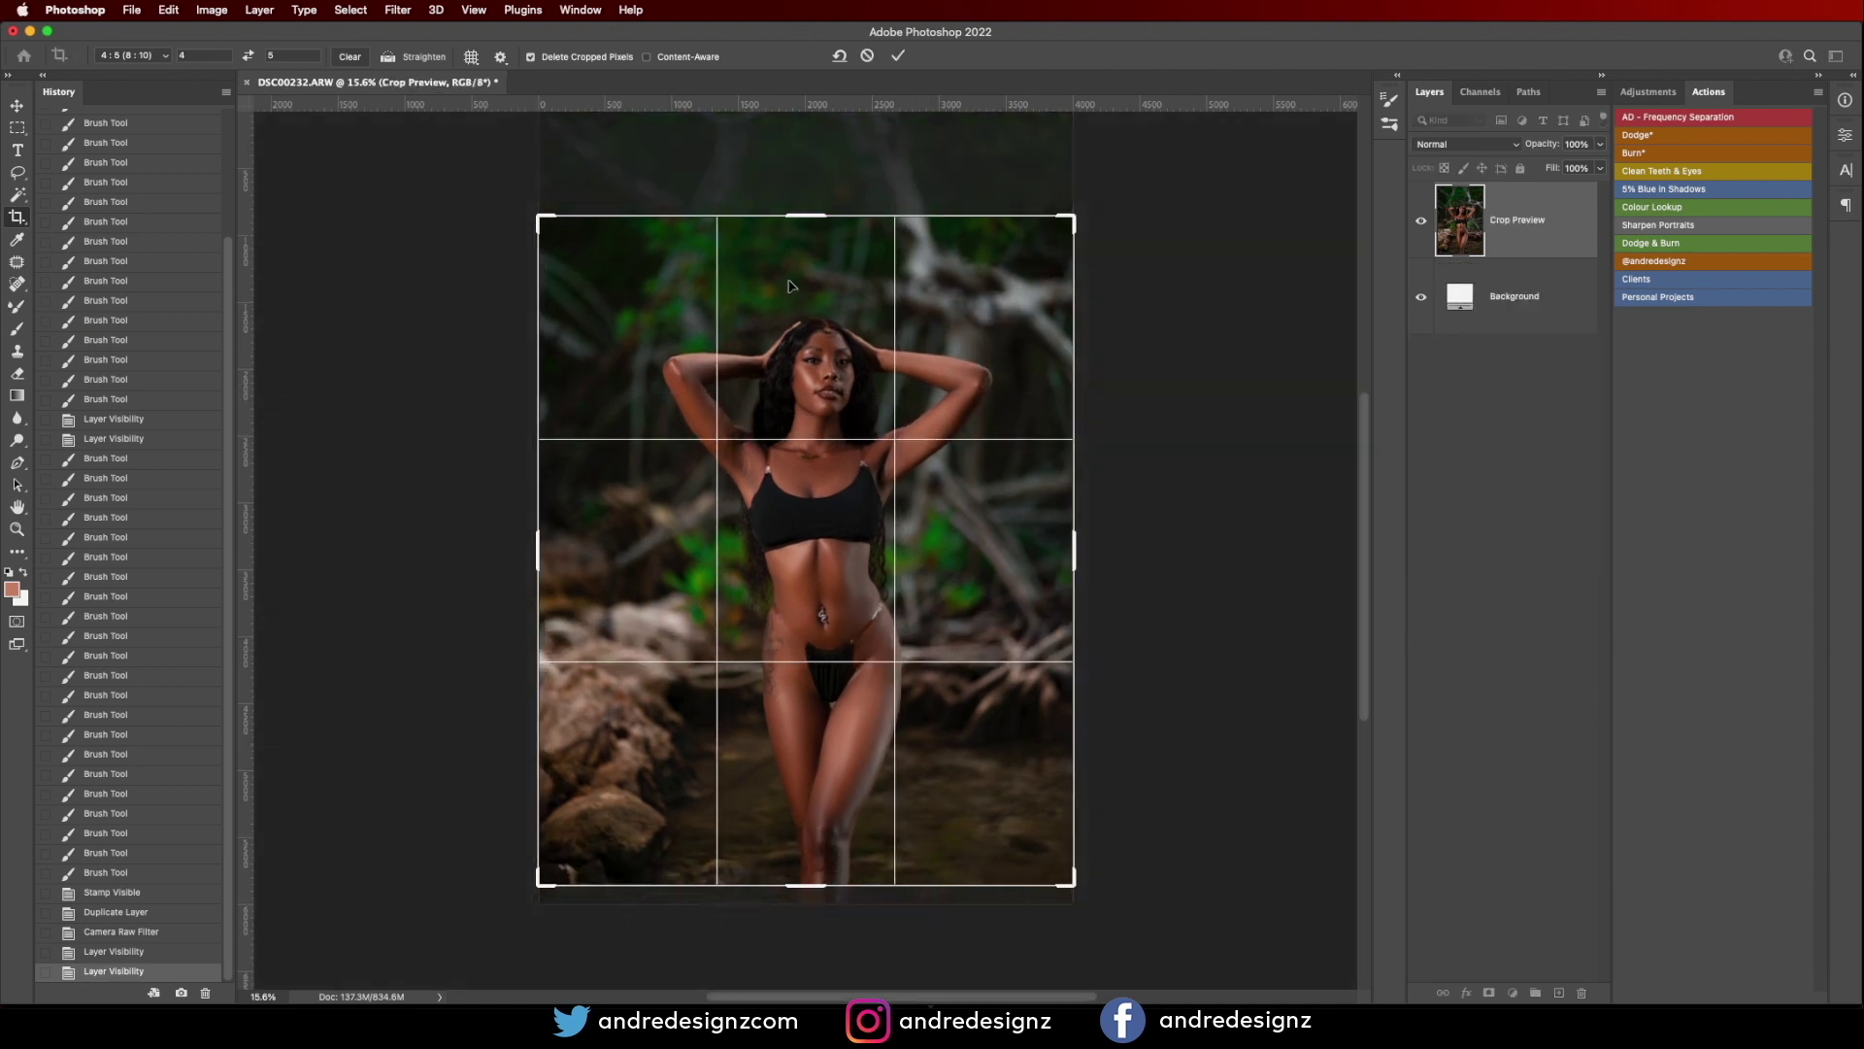
left_click(147, 57)
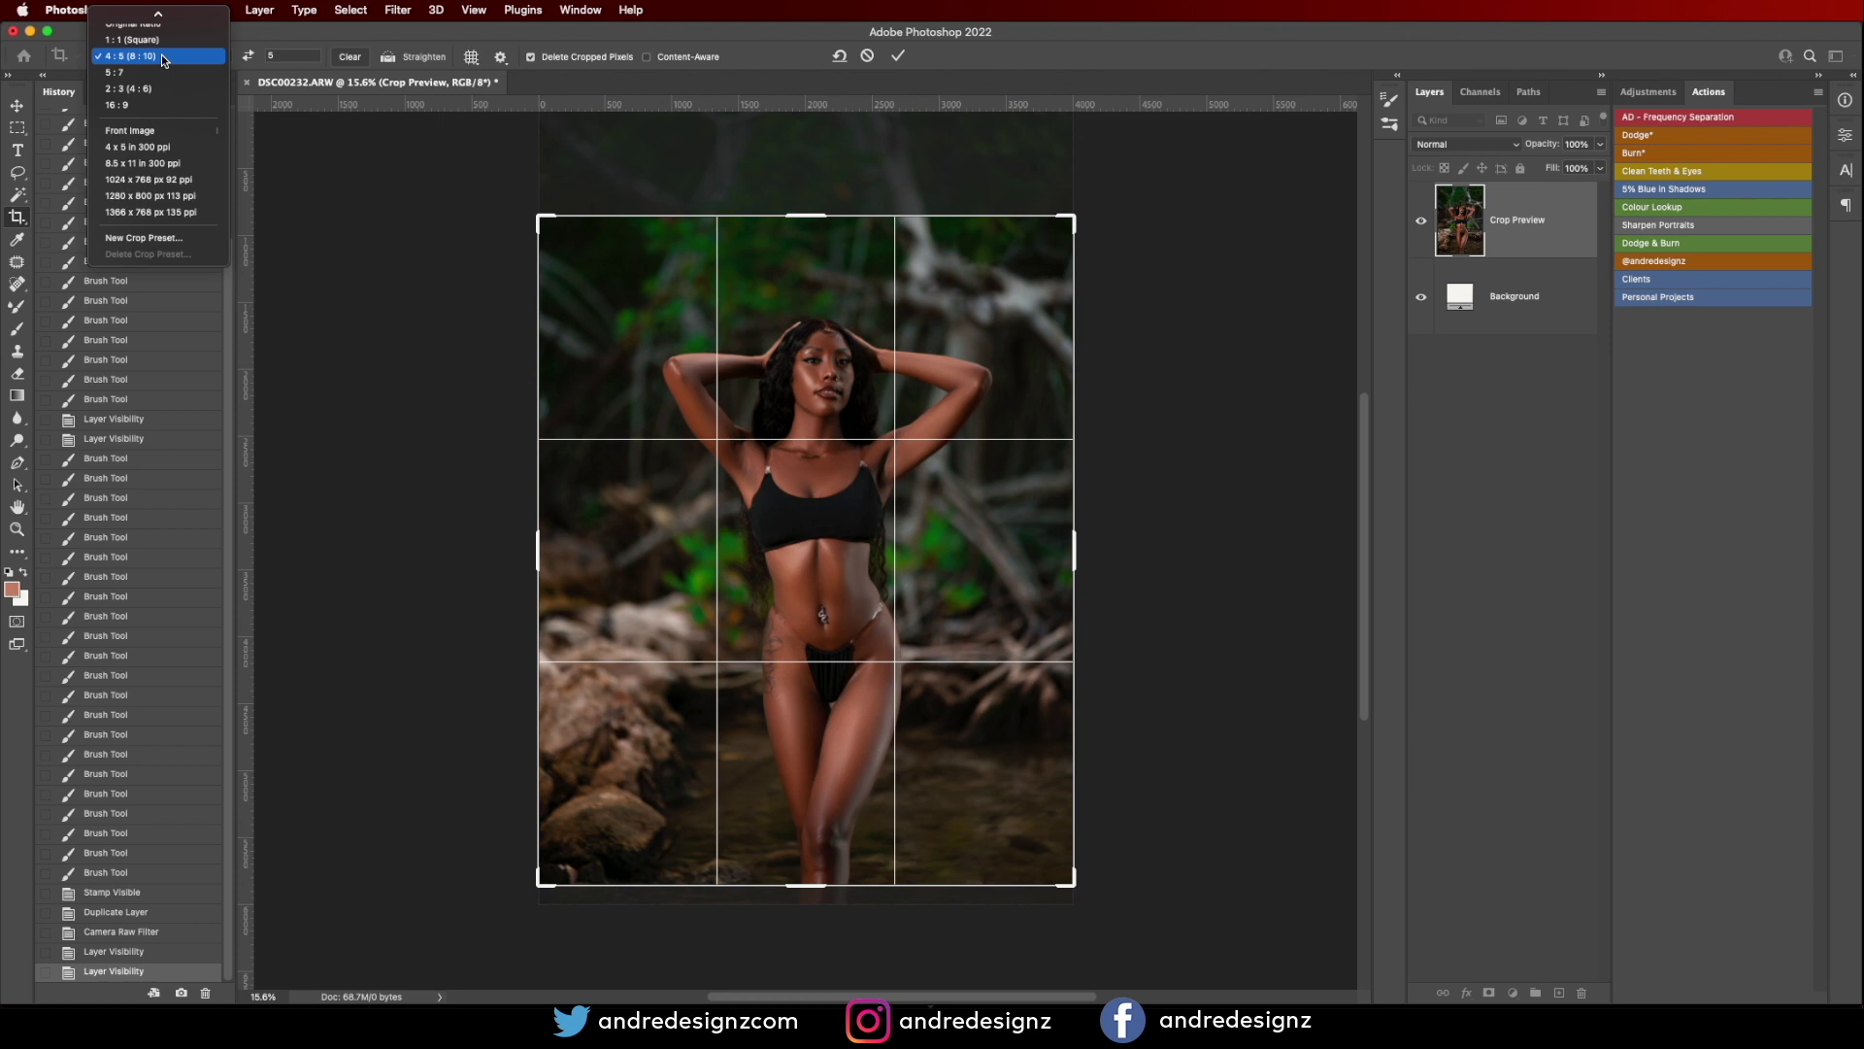
left_click(1048, 341)
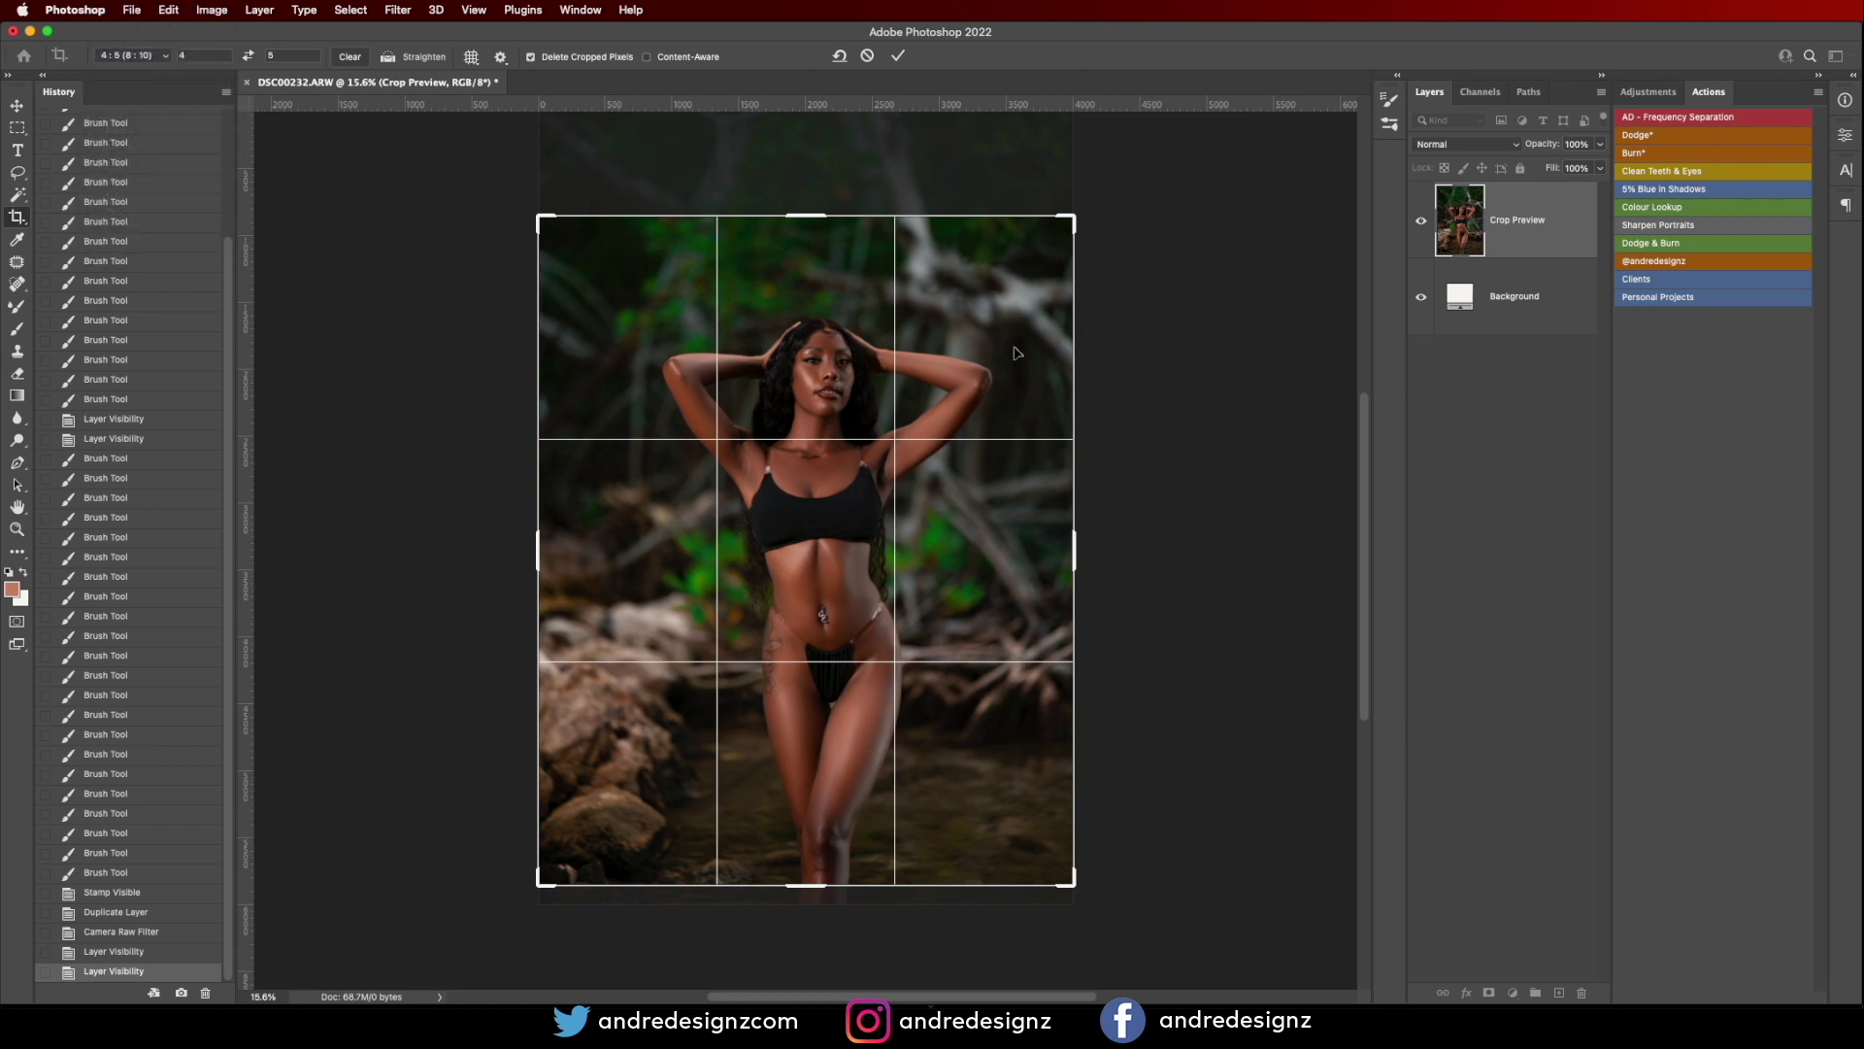
key("Return")
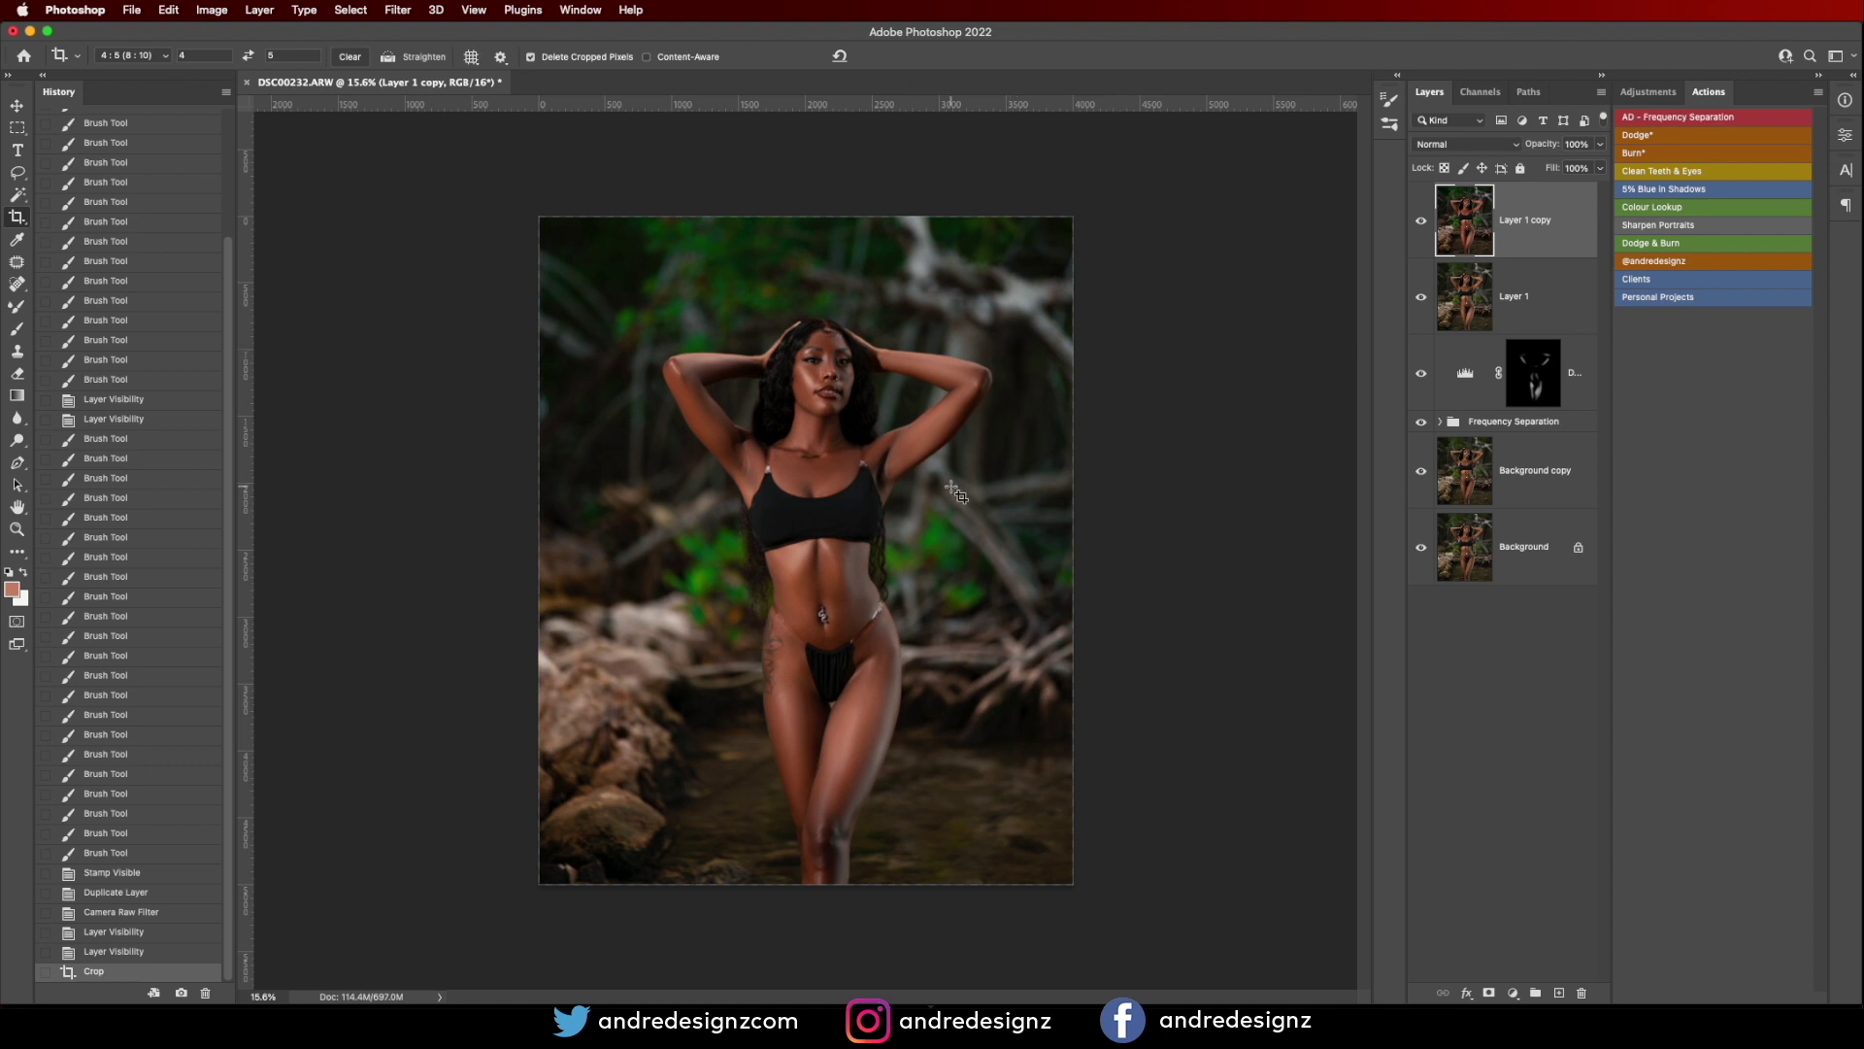
Run the Dodge* action to add a new dodge layer with a black mask above Layer 1 copy.
scroll(916, 619, "up", 8)
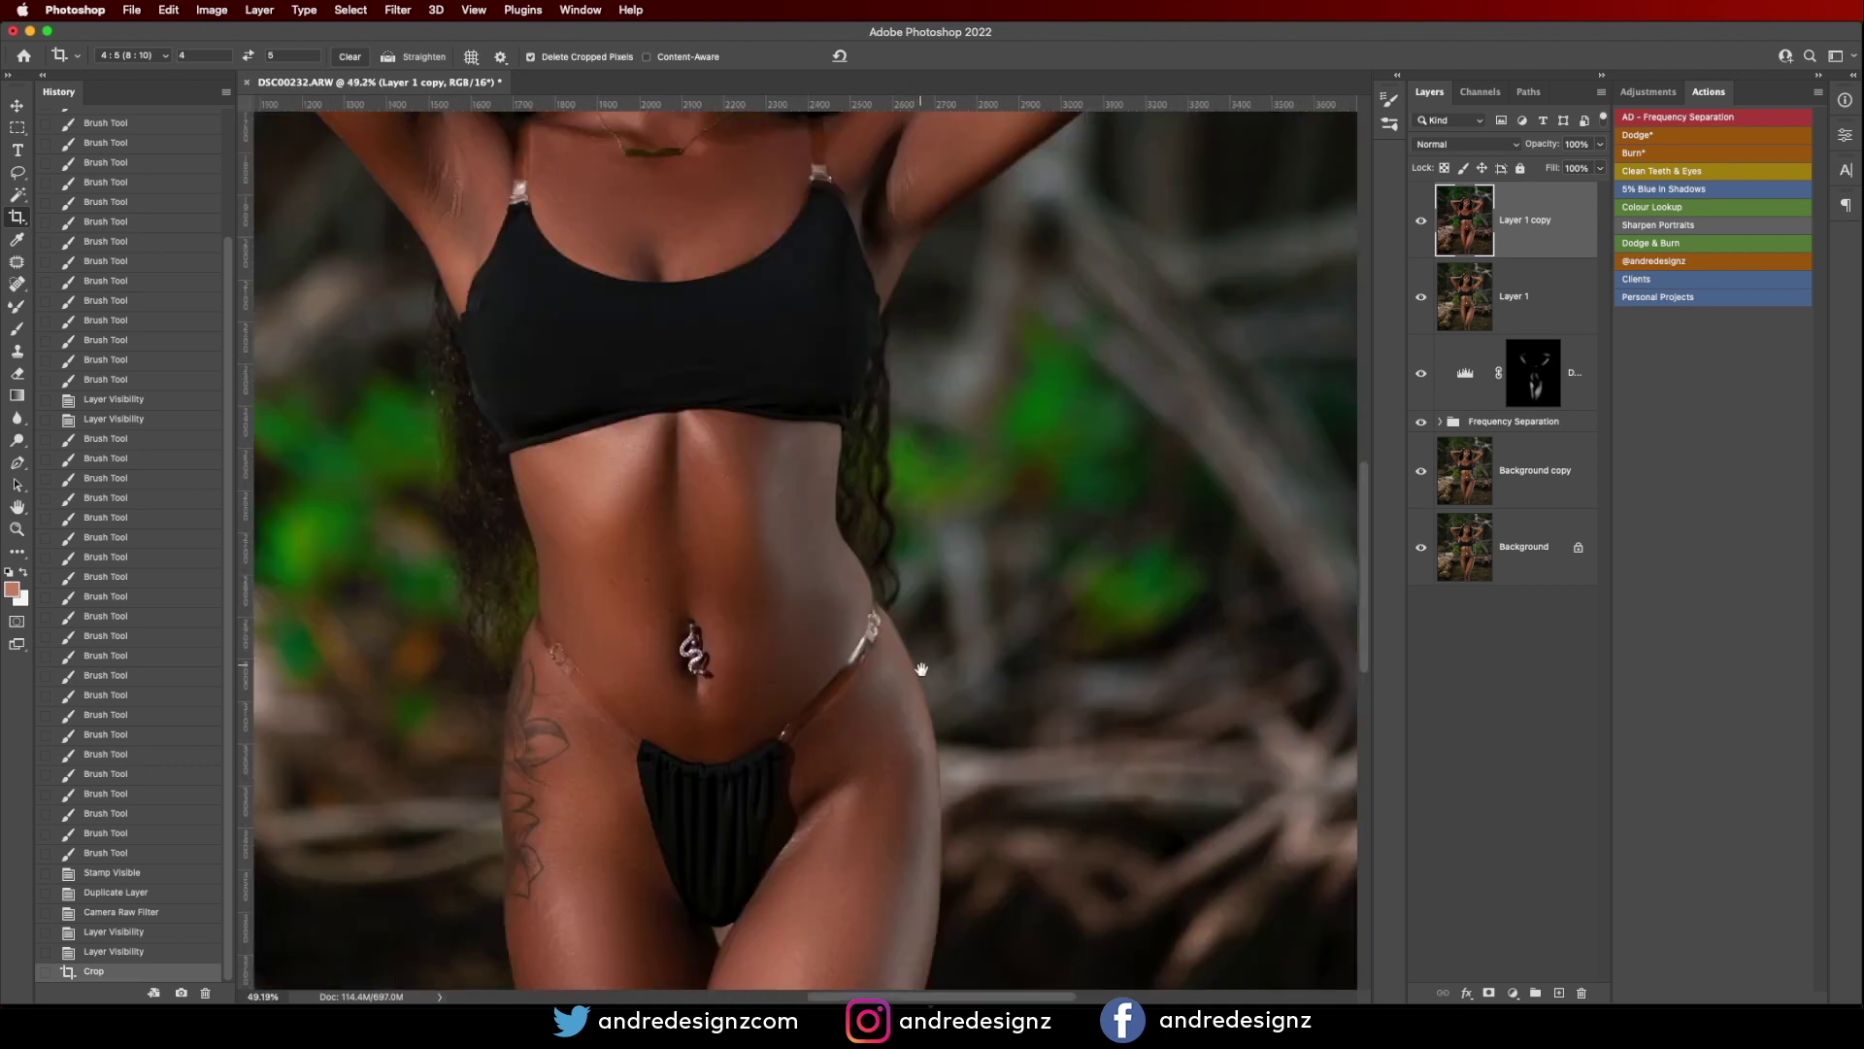
left_click_drag(922, 667, 976, 192)
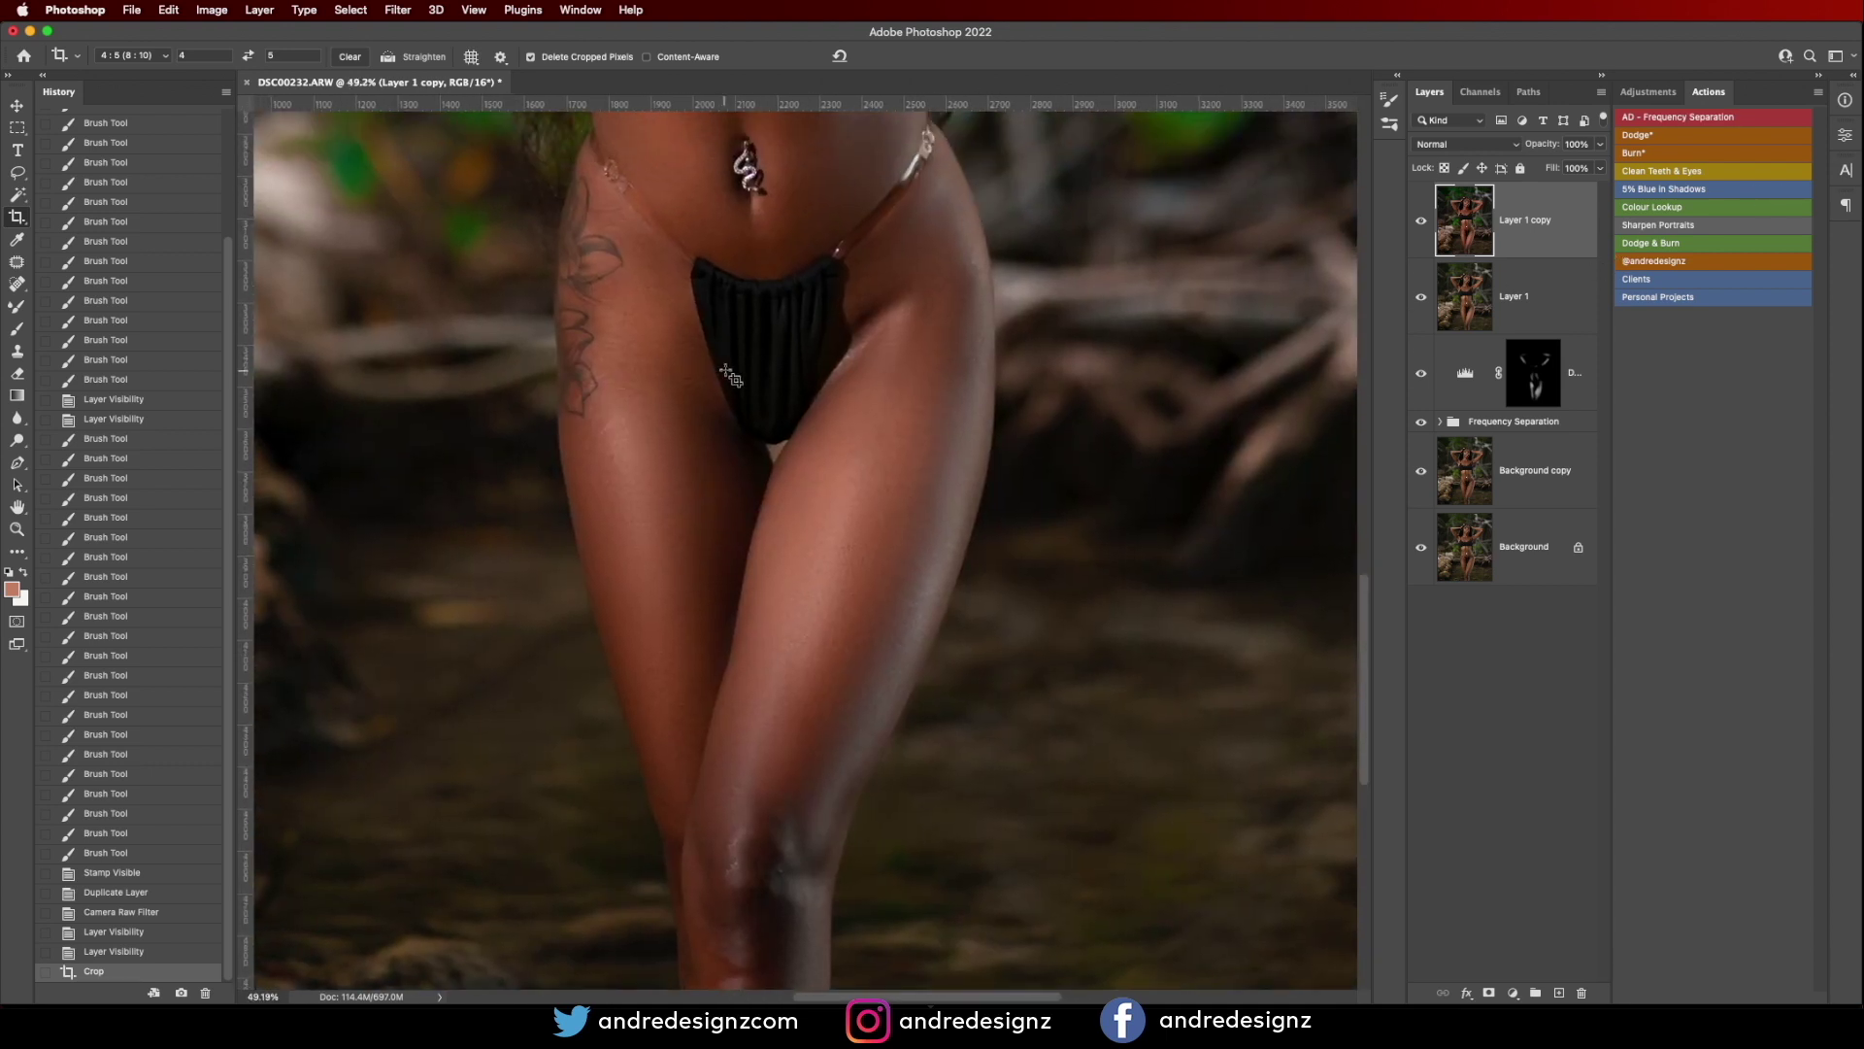
left_click(1650, 137)
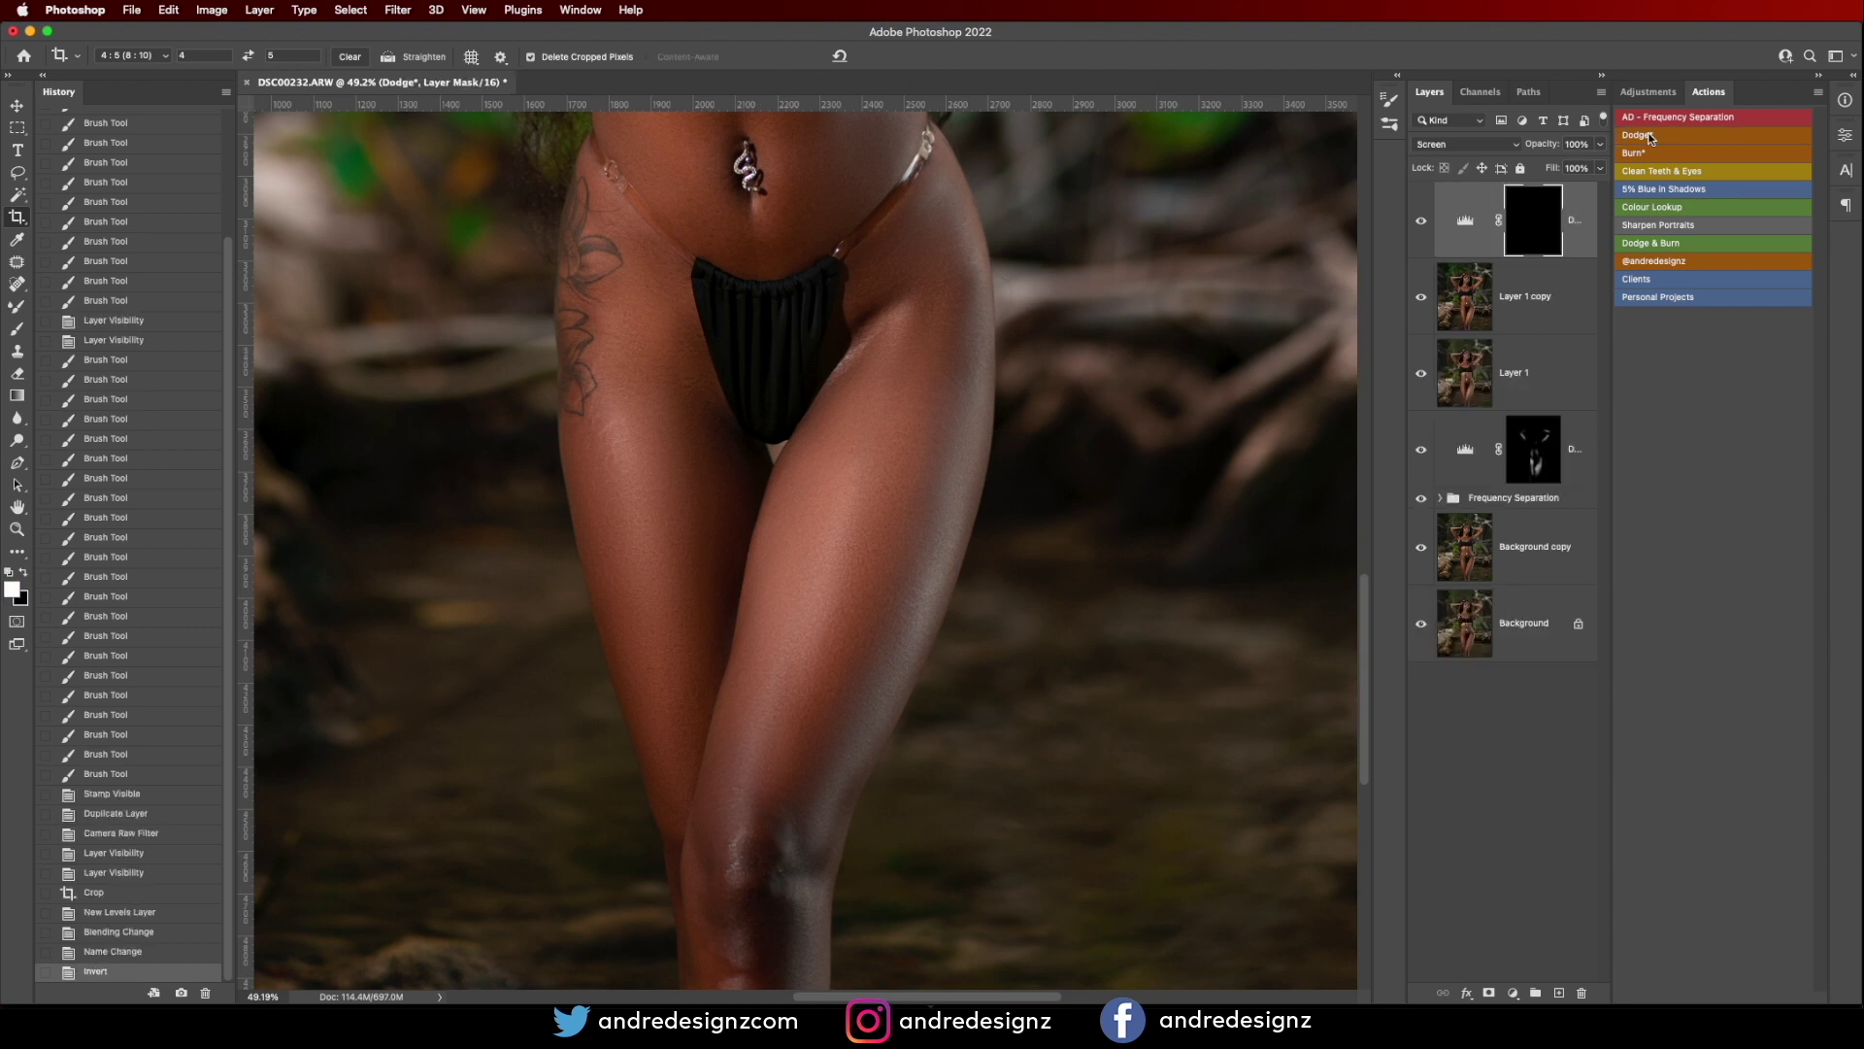
Dodge the hips and upper thighs around the bikini bottom by brushing white on the new Dodge* mask at 1% flow.
key("b")
mouse_move(922, 313)
left_mouse_down()
mouse_move(921, 321)
mouse_move(869, 356)
mouse_move(806, 448)
mouse_move(877, 351)
mouse_move(803, 442)
mouse_move(862, 364)
left_mouse_up()
mouse_move(689, 321)
left_mouse_down()
mouse_move(725, 420)
mouse_move(702, 430)
left_mouse_up()
left_click_drag(647, 370, 631, 330)
mouse_move(633, 311)
left_mouse_down()
mouse_move(643, 234)
mouse_move(623, 318)
left_mouse_up()
left_click(755, 261)
left_click(858, 325)
left_click(883, 317)
left_click(853, 329)
Dodge the shadowed outer side of the front thigh from the hip down to the knee.
mouse_move(889, 297)
left_mouse_down()
mouse_move(884, 338)
mouse_move(812, 437)
left_mouse_up()
mouse_move(952, 282)
left_mouse_down()
mouse_move(933, 340)
mouse_move(920, 314)
mouse_move(874, 442)
mouse_move(900, 498)
mouse_move(888, 545)
left_mouse_up()
left_click_drag(860, 627, 956, 352)
left_click_drag(994, 290, 859, 767)
Dodge the abdomen on both sides of the centre line, from below the bikini top down past the navel.
left_click_drag(896, 277, 958, 615)
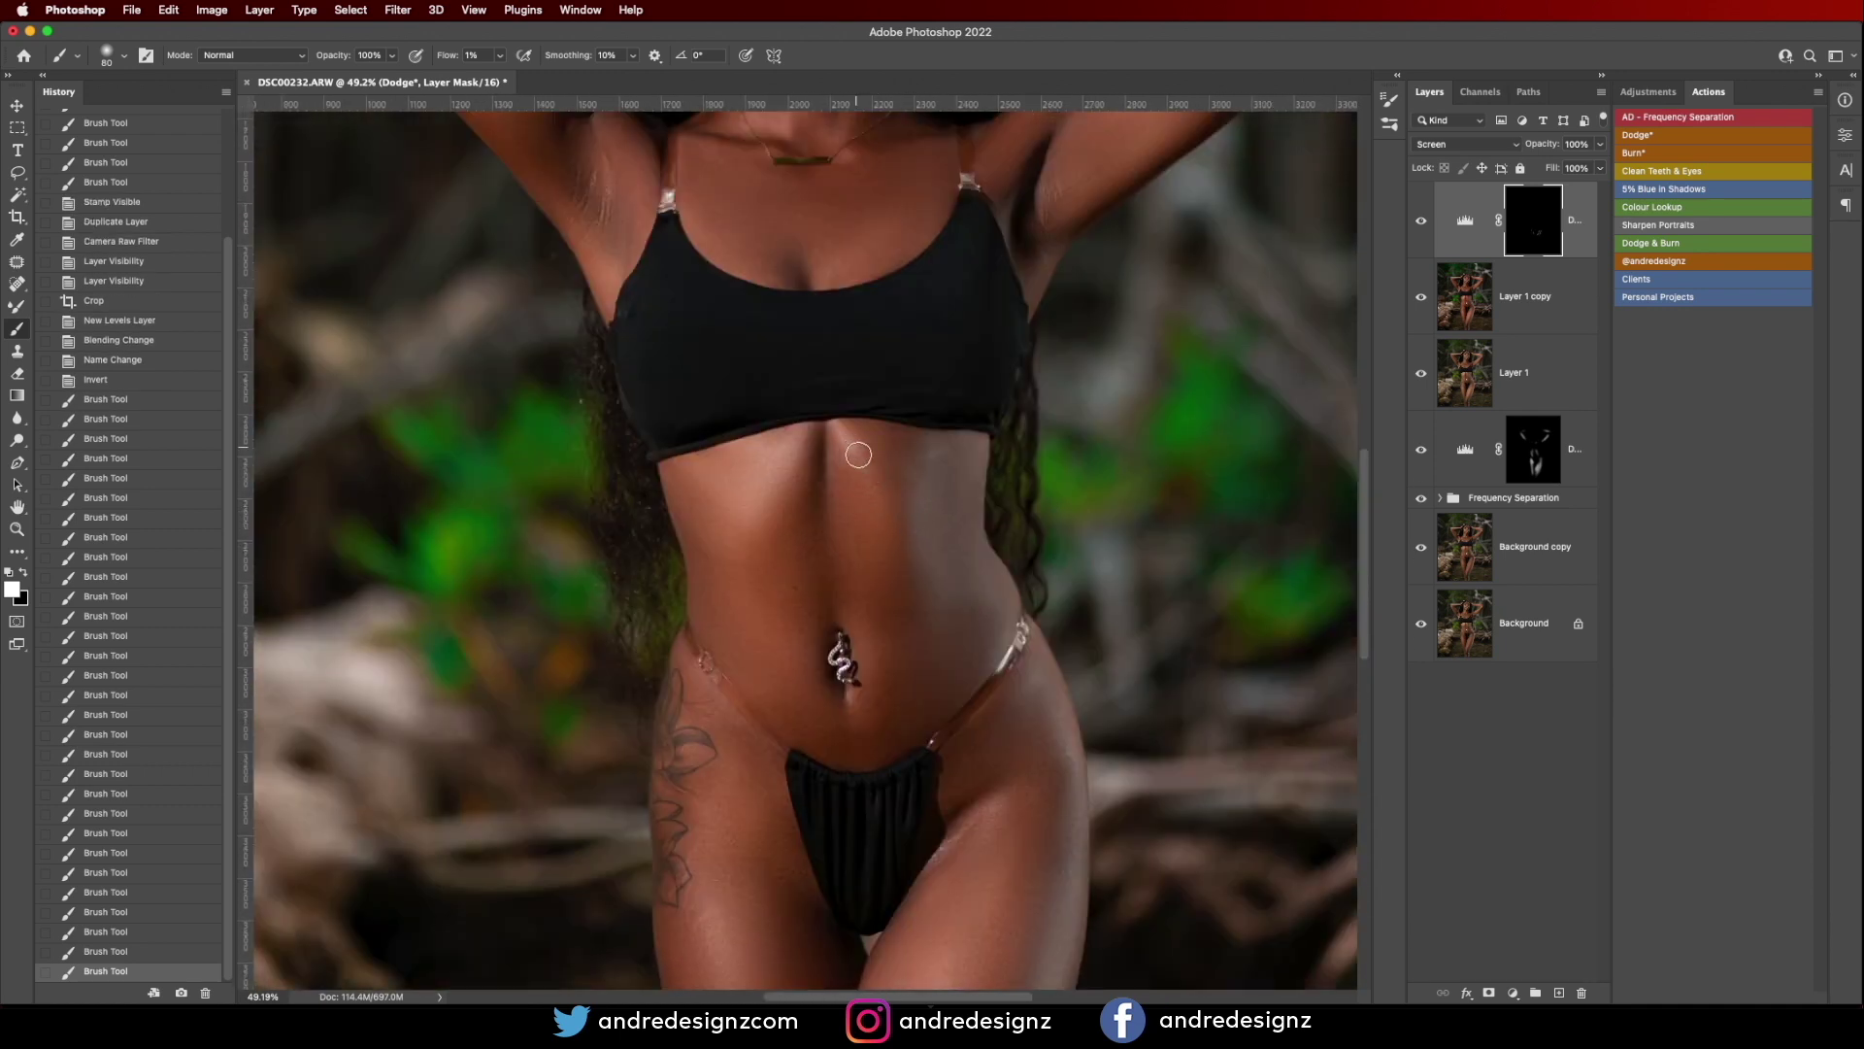
left_click_drag(867, 476, 877, 521)
left_click_drag(796, 454, 762, 514)
left_click_drag(881, 487, 897, 710)
Dodge the neck, the chin and the skin near the armpits on the new Dodge* mask.
left_click_drag(867, 451, 875, 608)
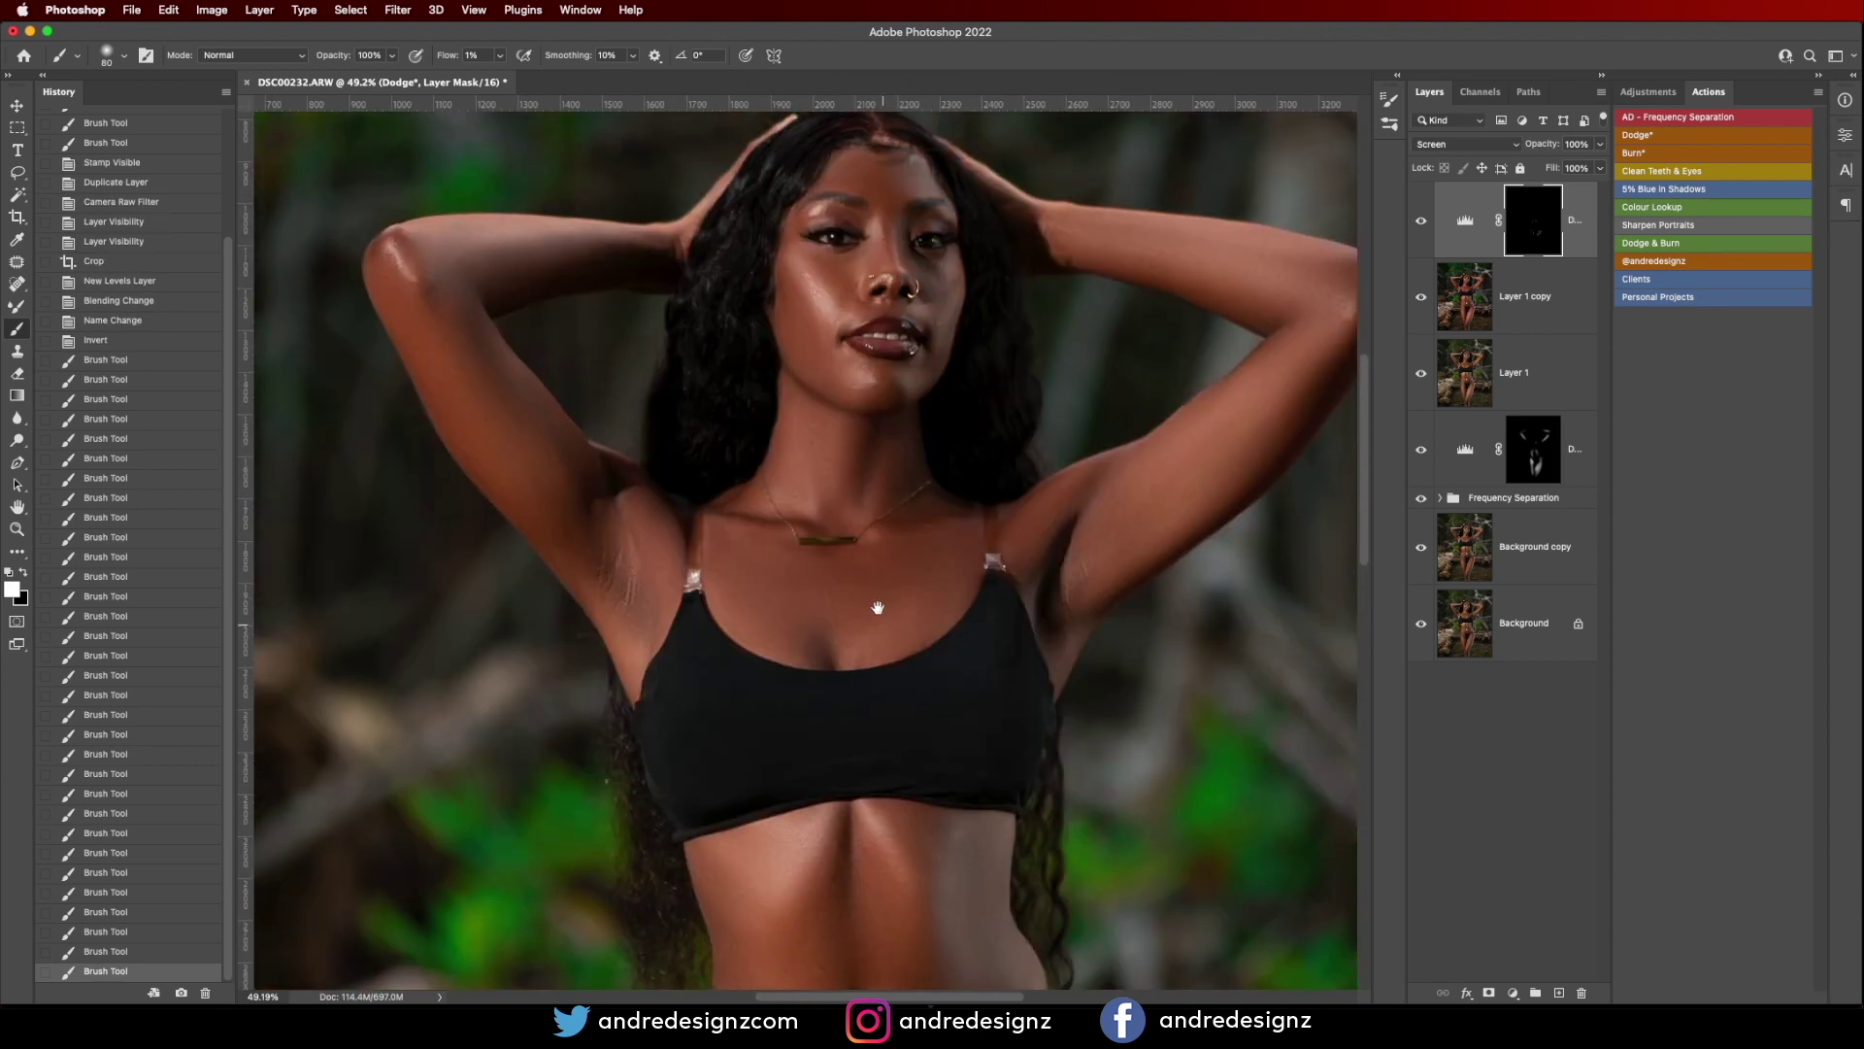
mouse_move(879, 451)
left_mouse_down()
mouse_move(870, 486)
mouse_move(820, 430)
mouse_move(830, 484)
mouse_move(885, 436)
mouse_move(886, 586)
left_mouse_up()
left_click_drag(802, 422, 804, 428)
mouse_move(892, 374)
left_mouse_down()
mouse_move(903, 408)
mouse_move(895, 356)
mouse_move(843, 328)
mouse_move(903, 340)
mouse_move(886, 356)
left_mouse_up()
left_click_drag(632, 674, 631, 660)
mouse_move(1116, 628)
left_mouse_down()
mouse_move(1085, 664)
mouse_move(1135, 629)
mouse_move(1115, 624)
mouse_move(1186, 698)
mouse_move(1199, 688)
mouse_move(1157, 684)
mouse_move(1062, 743)
left_mouse_up()
Run the Clean Teeth & Eyes action to add its masked adjustment group above the Dodge* layer.
scroll(994, 552, "up", 5)
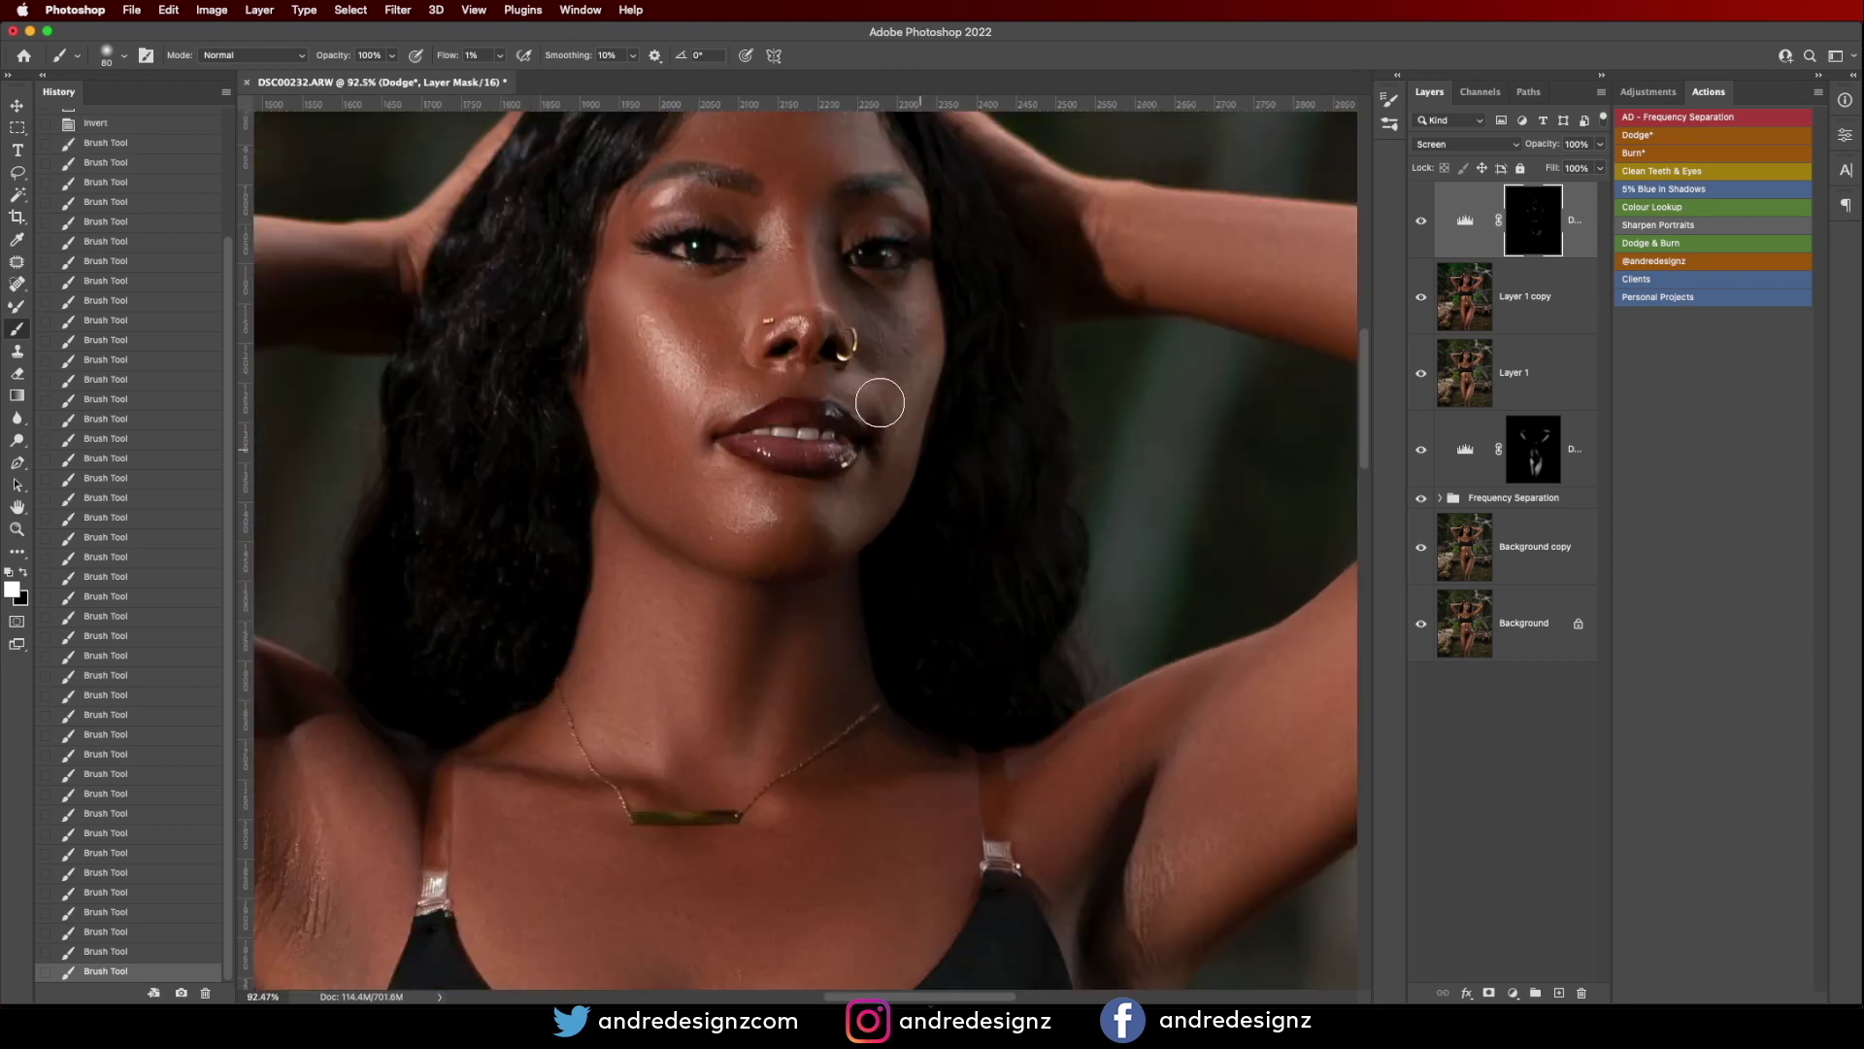
left_click_drag(884, 257, 903, 471)
scroll(862, 499, "up", 2)
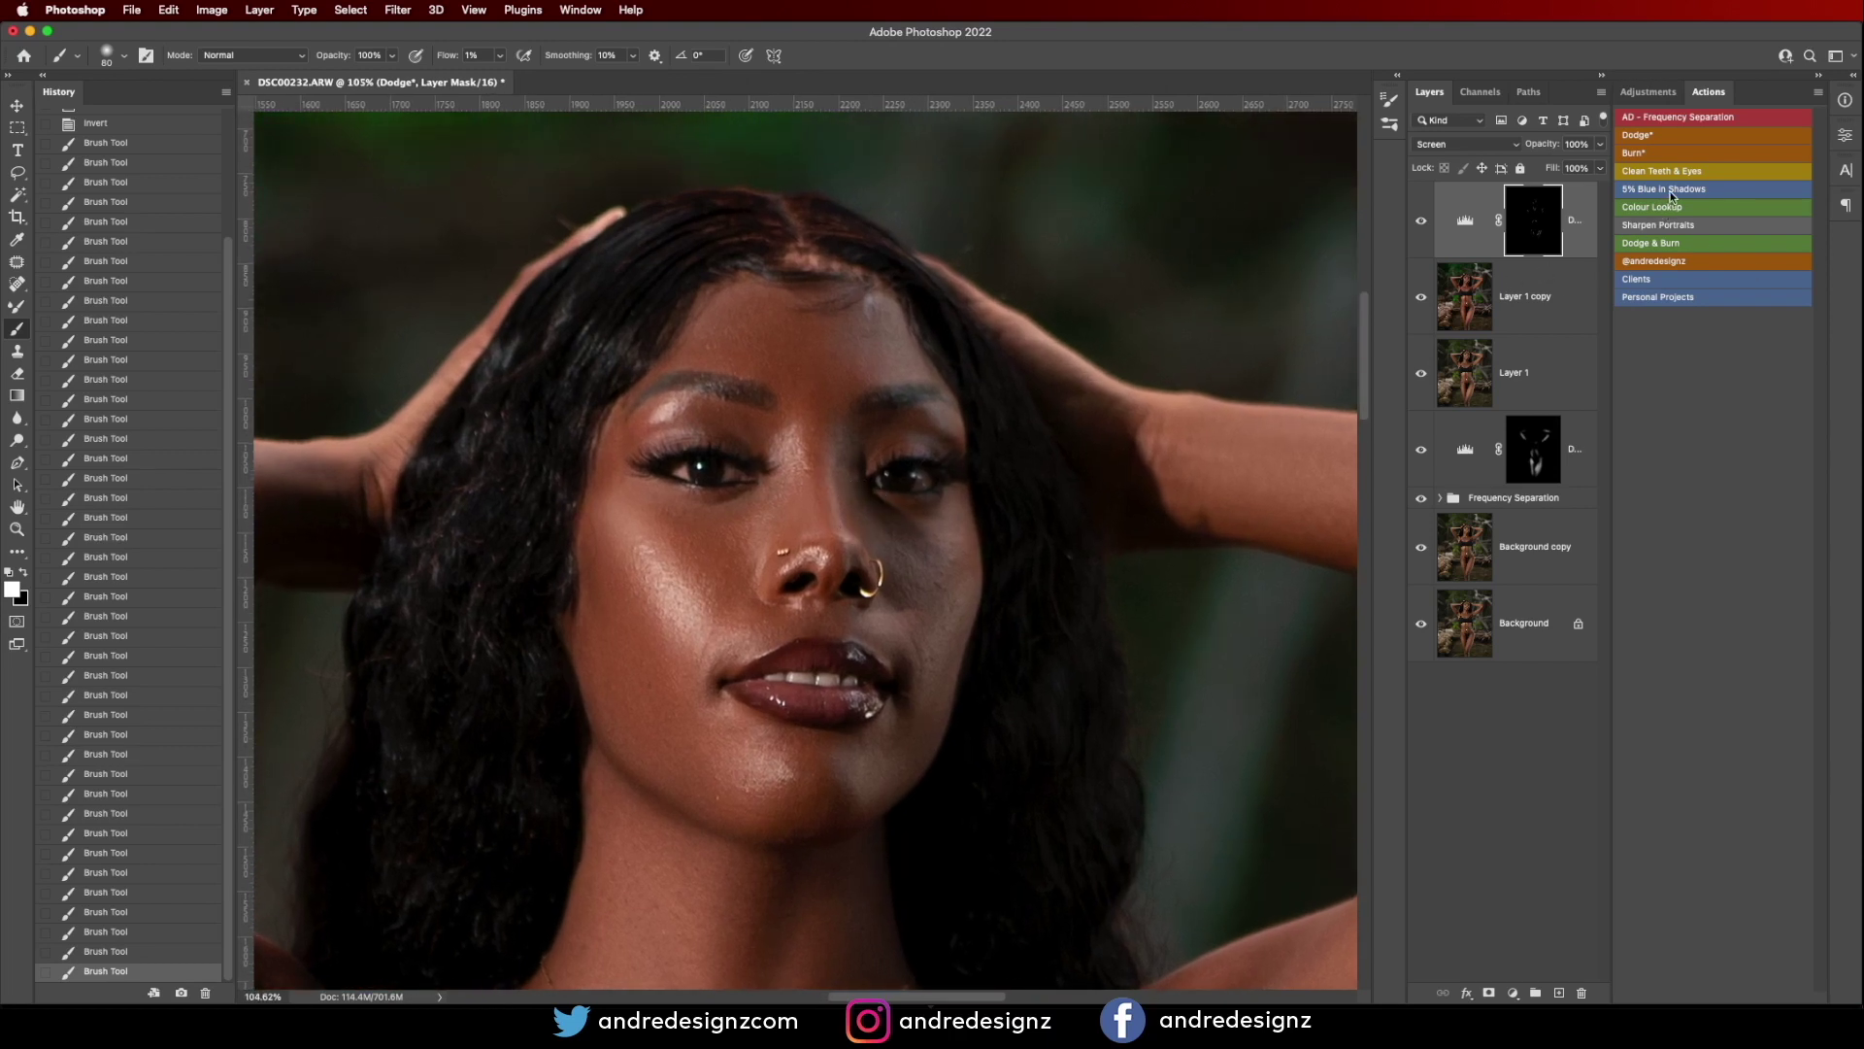
left_click(1668, 174)
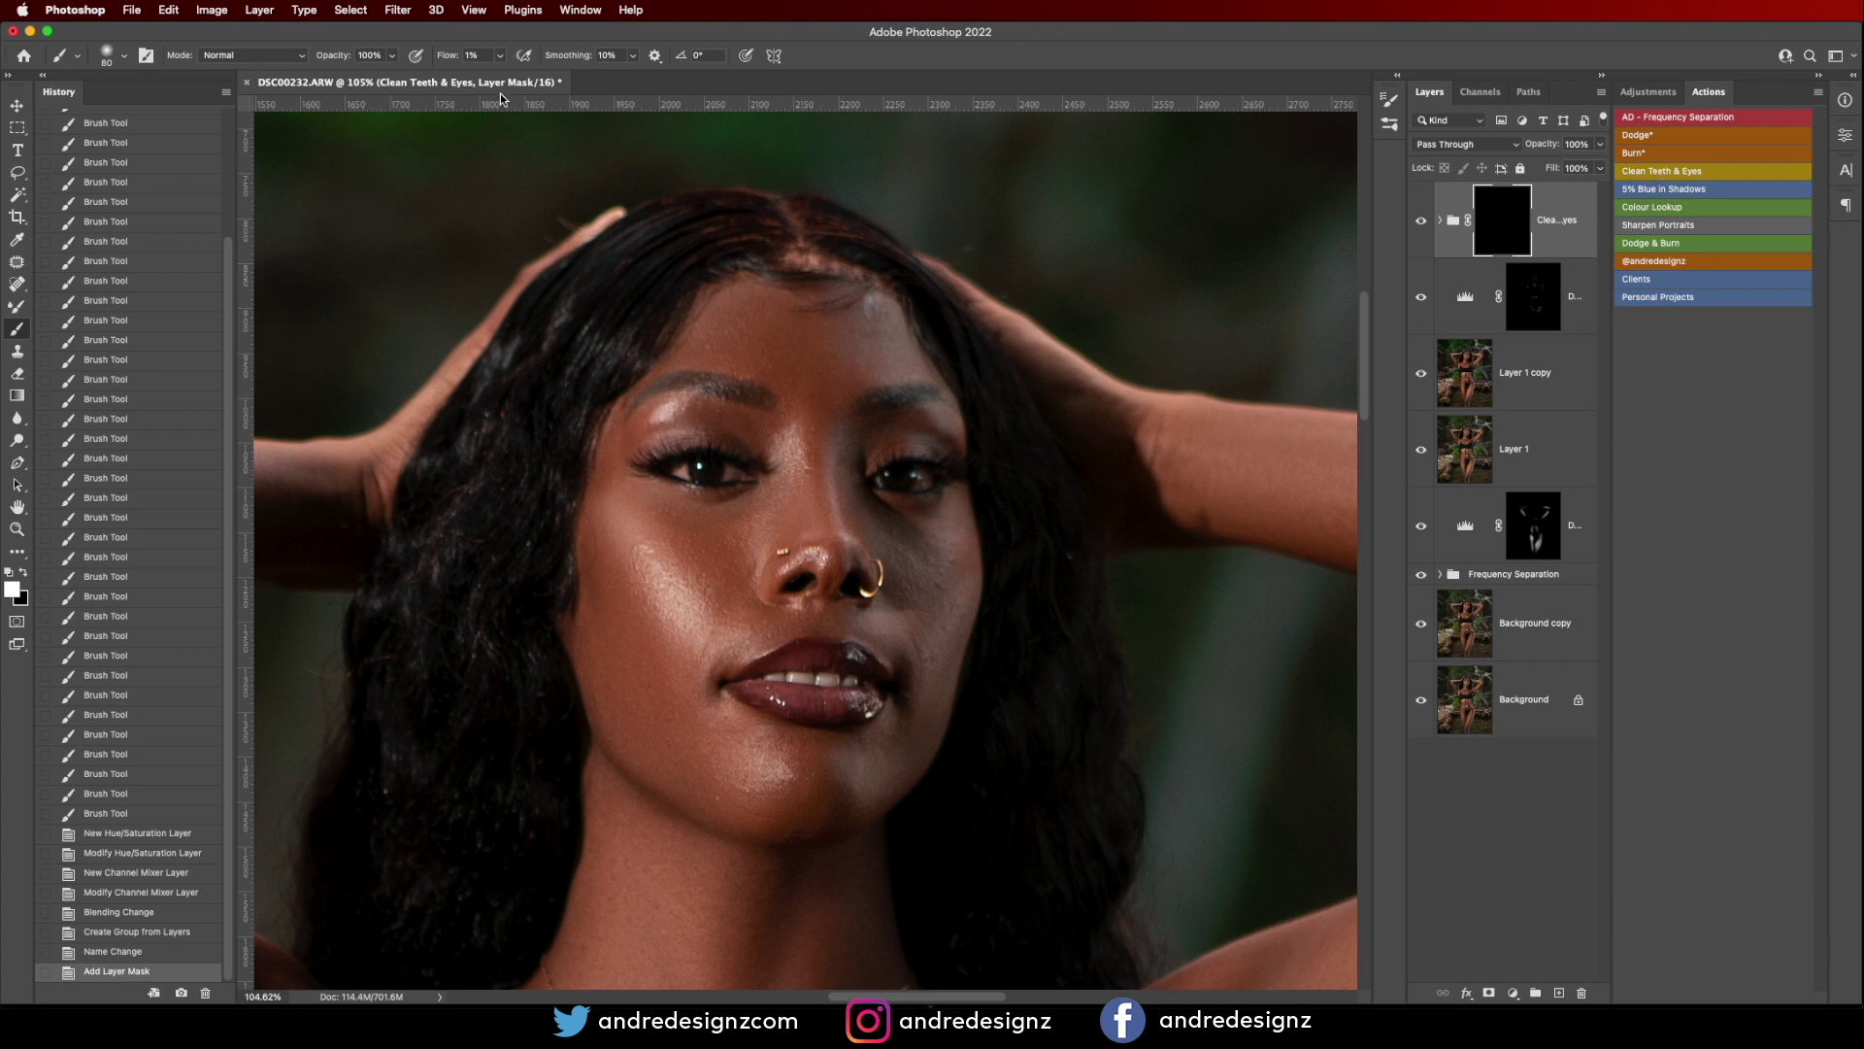
Brighten the whites of both eyes by painting on the Clean Teeth & Eyes mask with a 16 px brush at 18% flow.
left_click(500, 57)
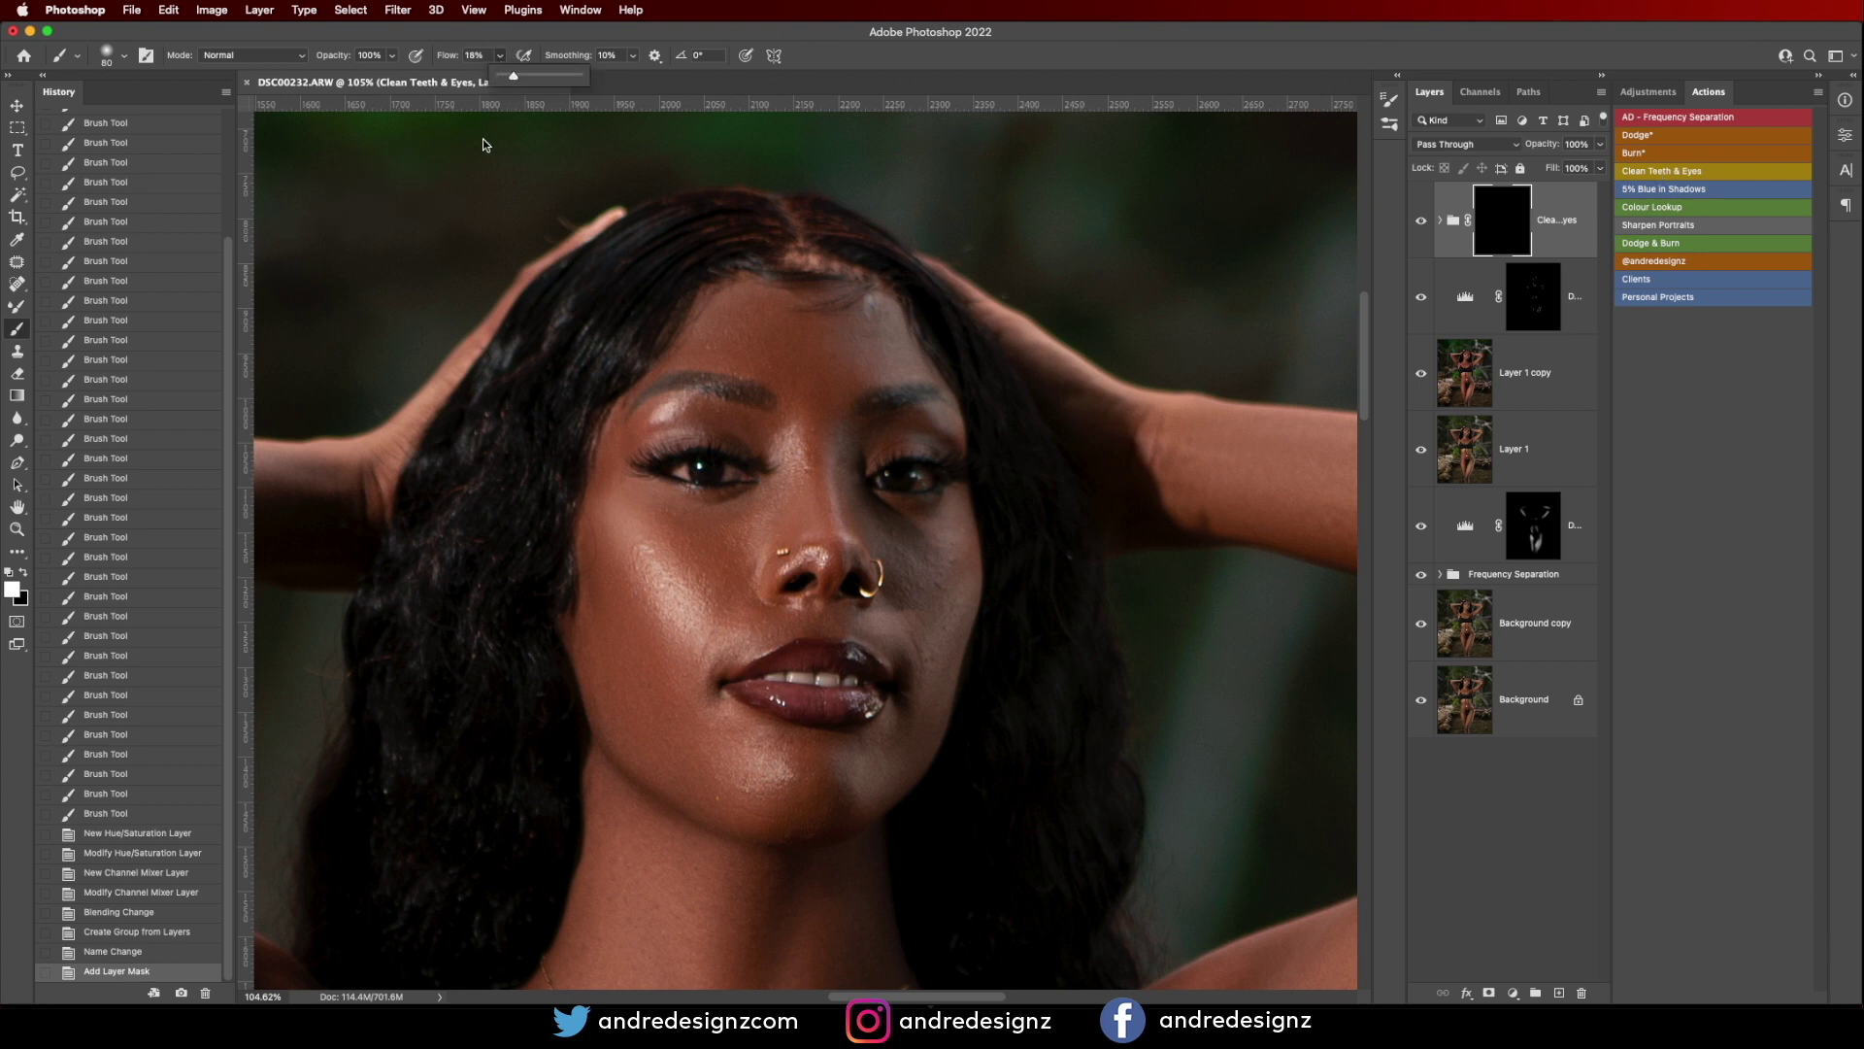
key("bracketleft")
key("bracketleft")
key("bracketleft")
key("bracketleft")
key("bracketleft")
key("bracketleft")
key("bracketleft")
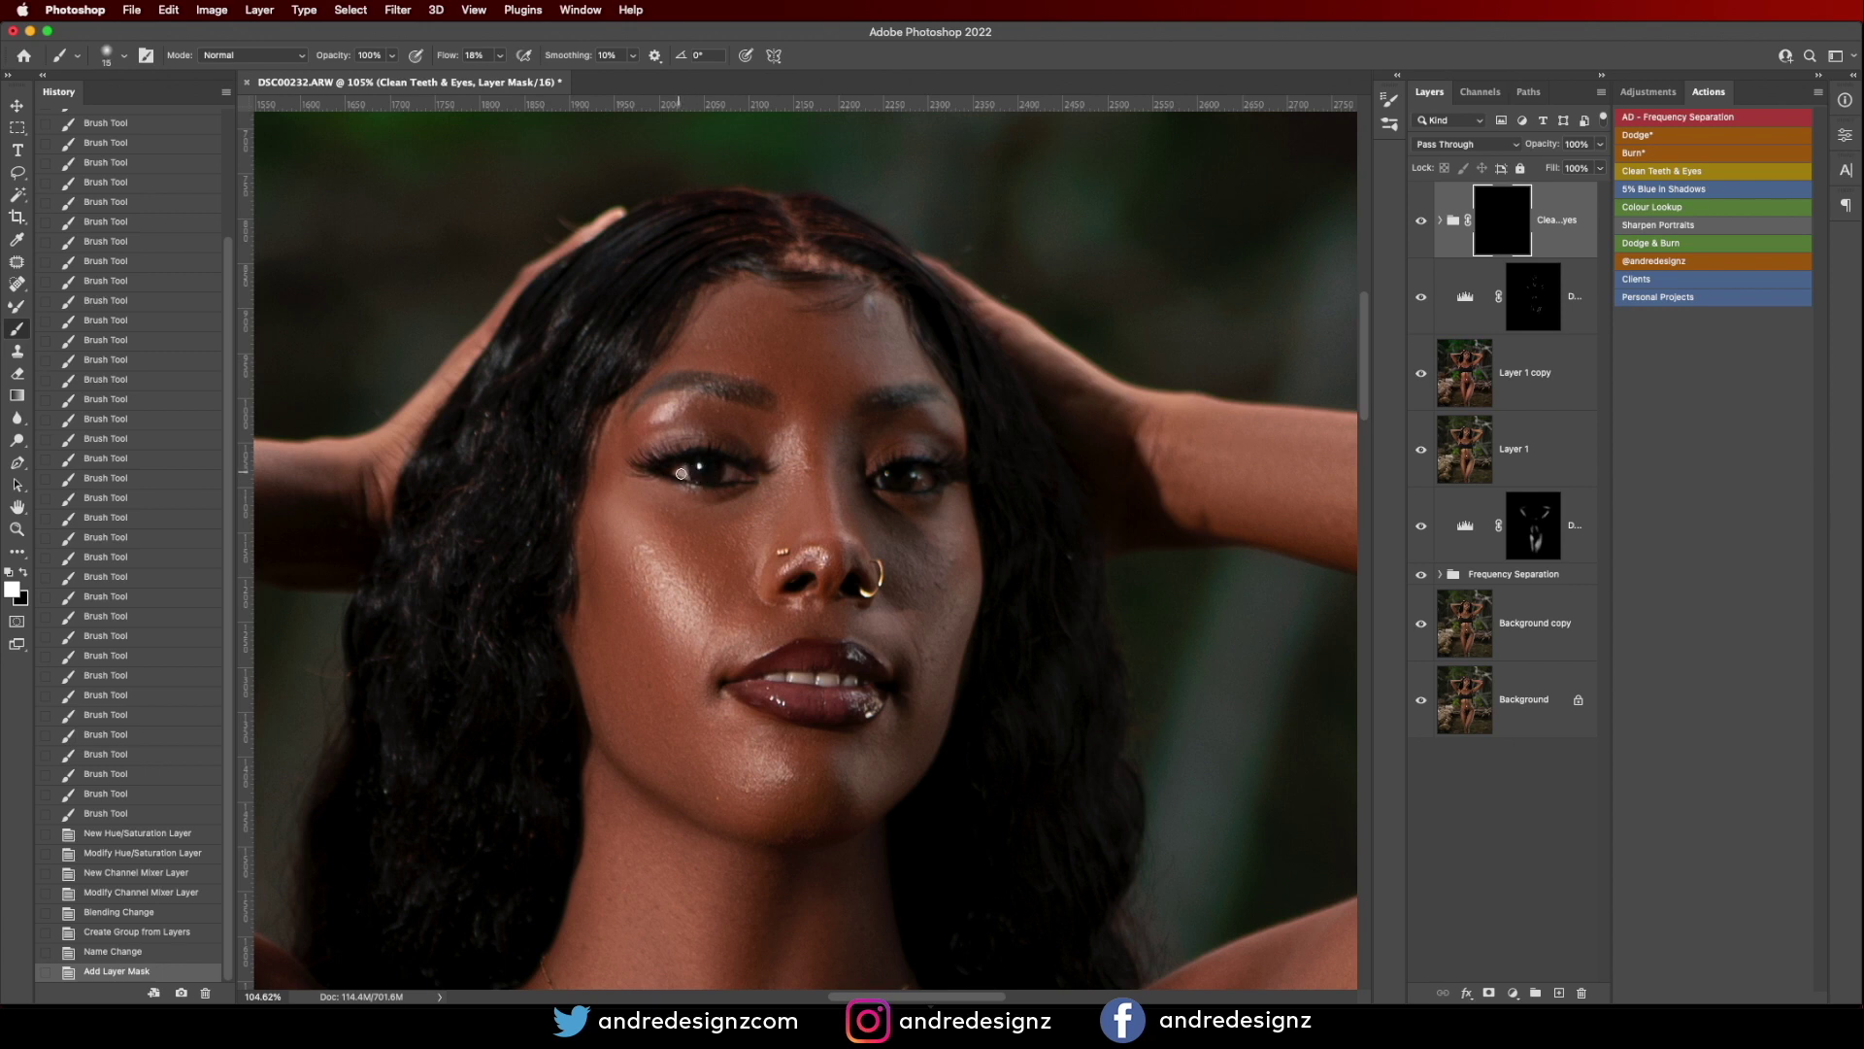
left_click_drag(671, 475, 728, 477)
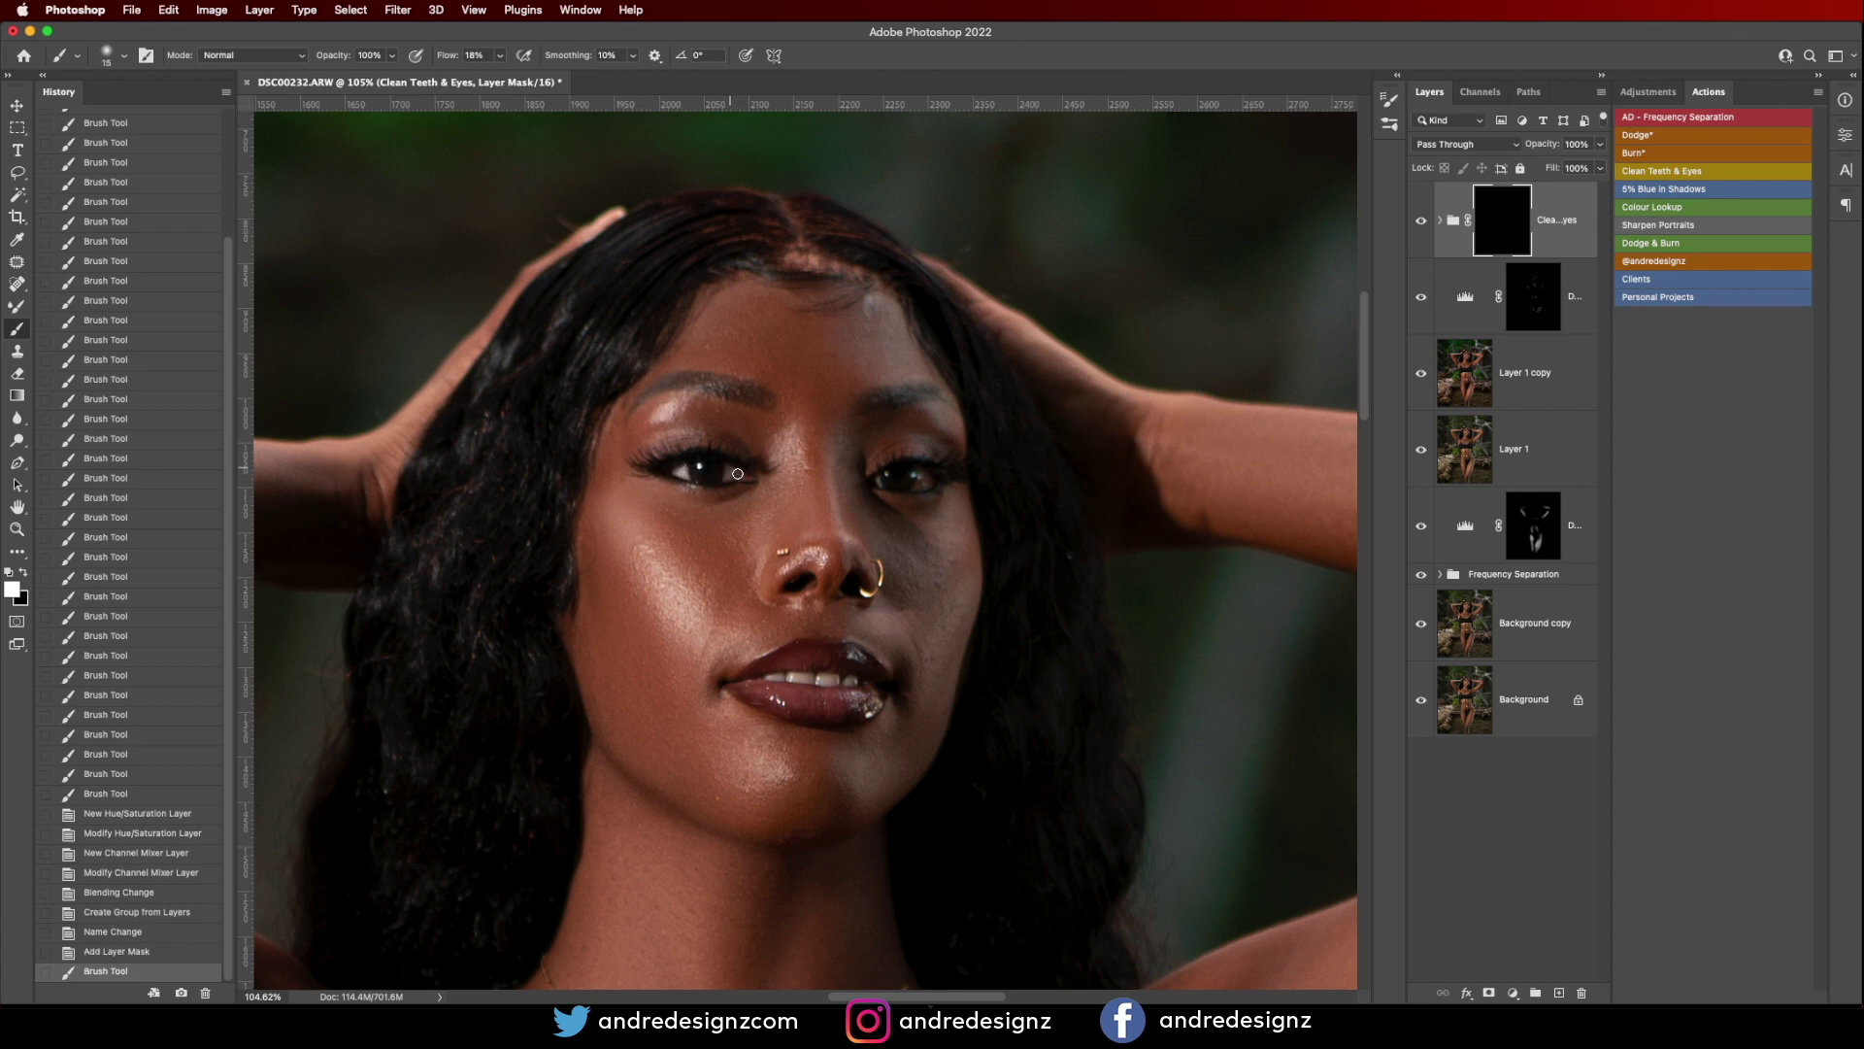
left_click(732, 476)
left_click_drag(874, 481, 911, 492)
left_click(930, 481)
key("bracketright")
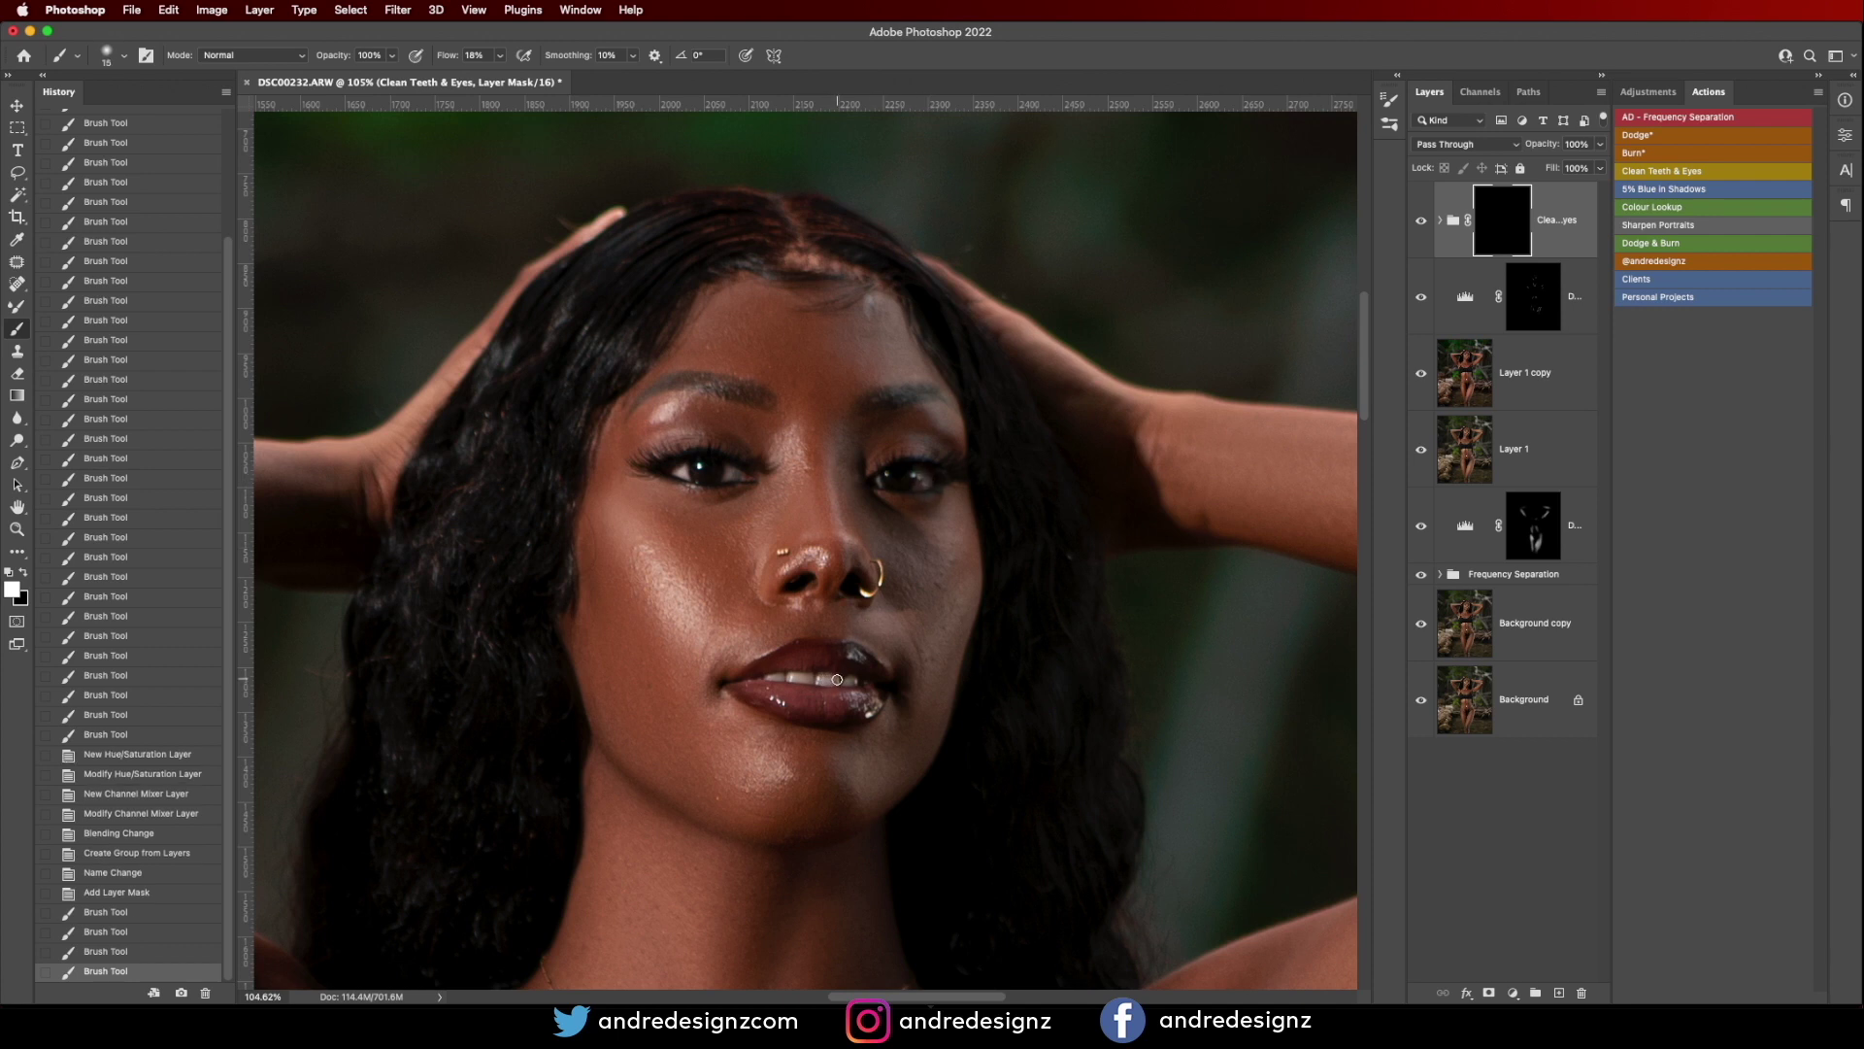
Whiten the visible teeth by painting across them on the Clean Teeth & Eyes mask.
left_click_drag(767, 678, 854, 686)
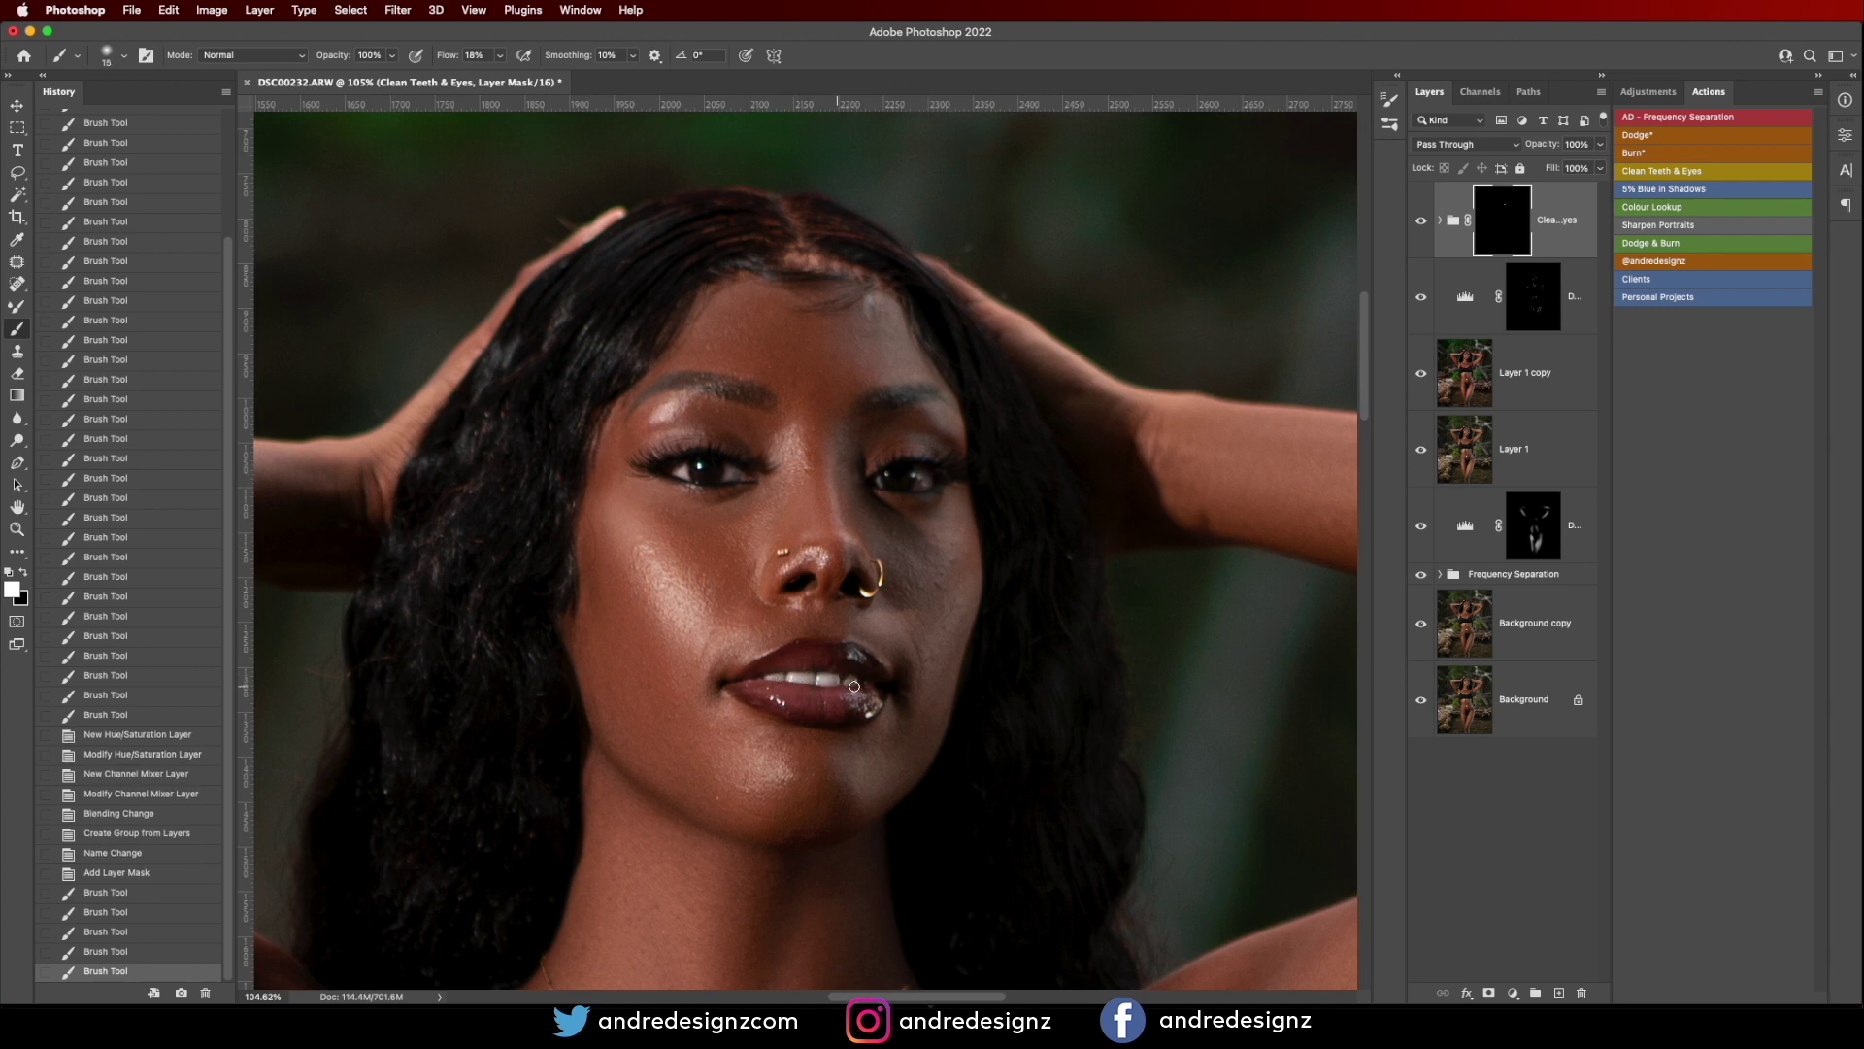
left_click(857, 681)
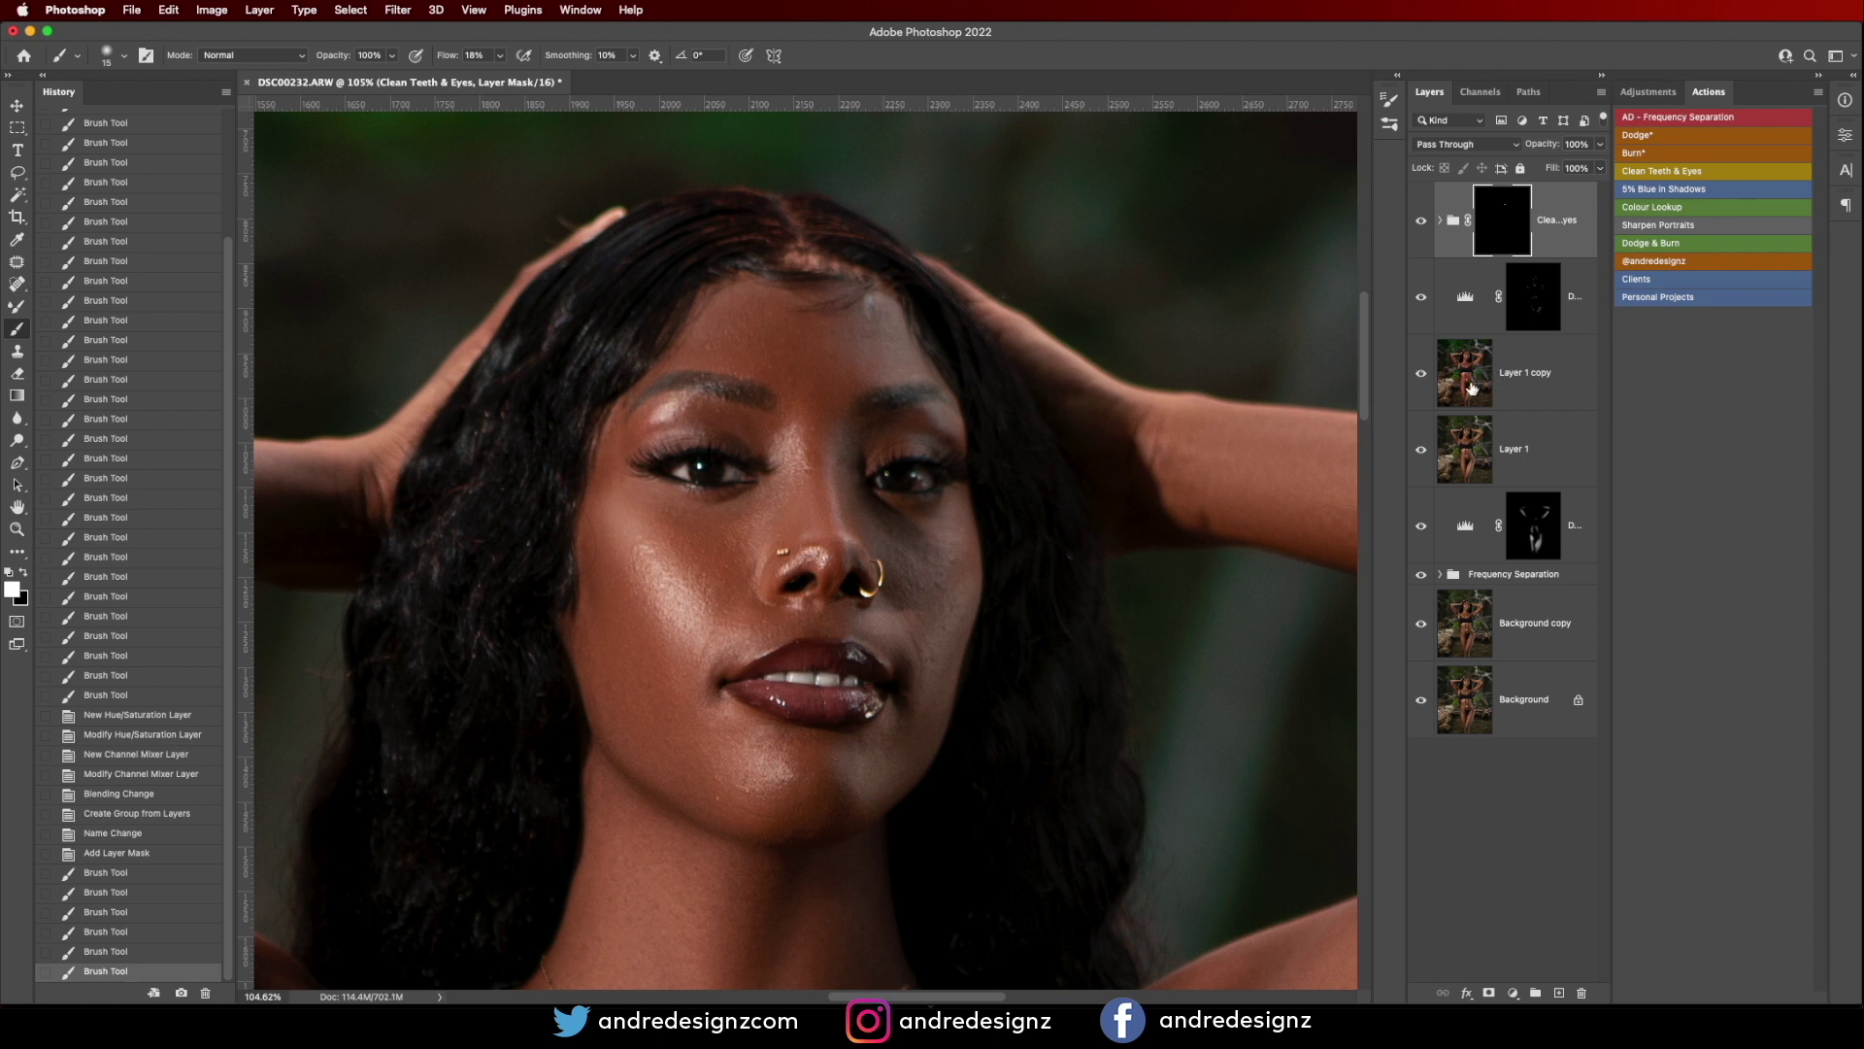
Patch the uneven skin at the bridge of the nose on Layer 1 copy.
left_click(1471, 384)
key("j")
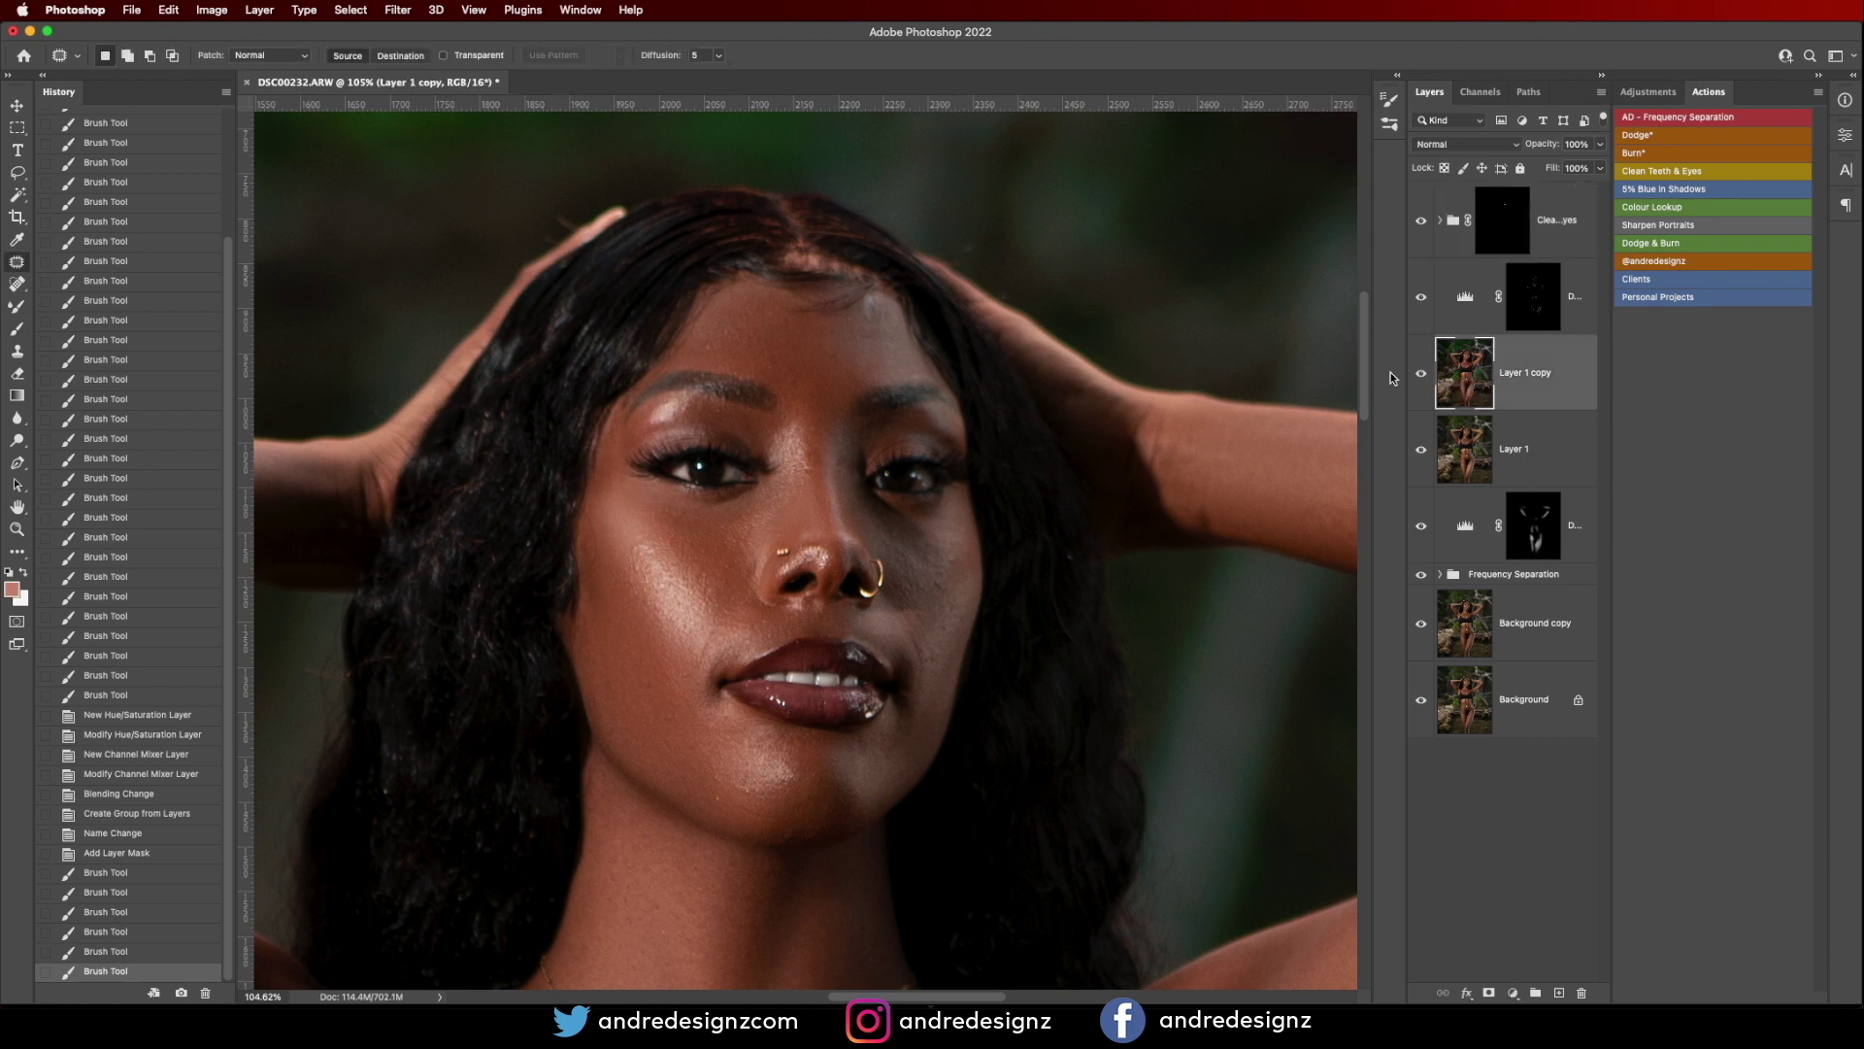
mouse_move(800, 473)
left_mouse_down()
mouse_move(816, 489)
mouse_move(819, 425)
mouse_move(825, 452)
left_mouse_up()
key("super+d")
key("super+d")
Patch the blemishes on the shaded cheek beside the nose ring with nearby clean skin.
left_click_drag(945, 578, 946, 582)
mouse_move(942, 586)
left_mouse_down()
mouse_move(955, 552)
mouse_move(927, 536)
left_mouse_up()
key("super+d")
key("super+d")
mouse_move(935, 542)
left_mouse_down()
mouse_move(956, 551)
mouse_move(917, 515)
left_mouse_up()
key("super+d")
mouse_move(916, 525)
left_mouse_down()
mouse_move(935, 530)
mouse_move(891, 540)
mouse_move(953, 591)
left_mouse_up()
key("super+d")
key("super+d")
key("ctrl+d")
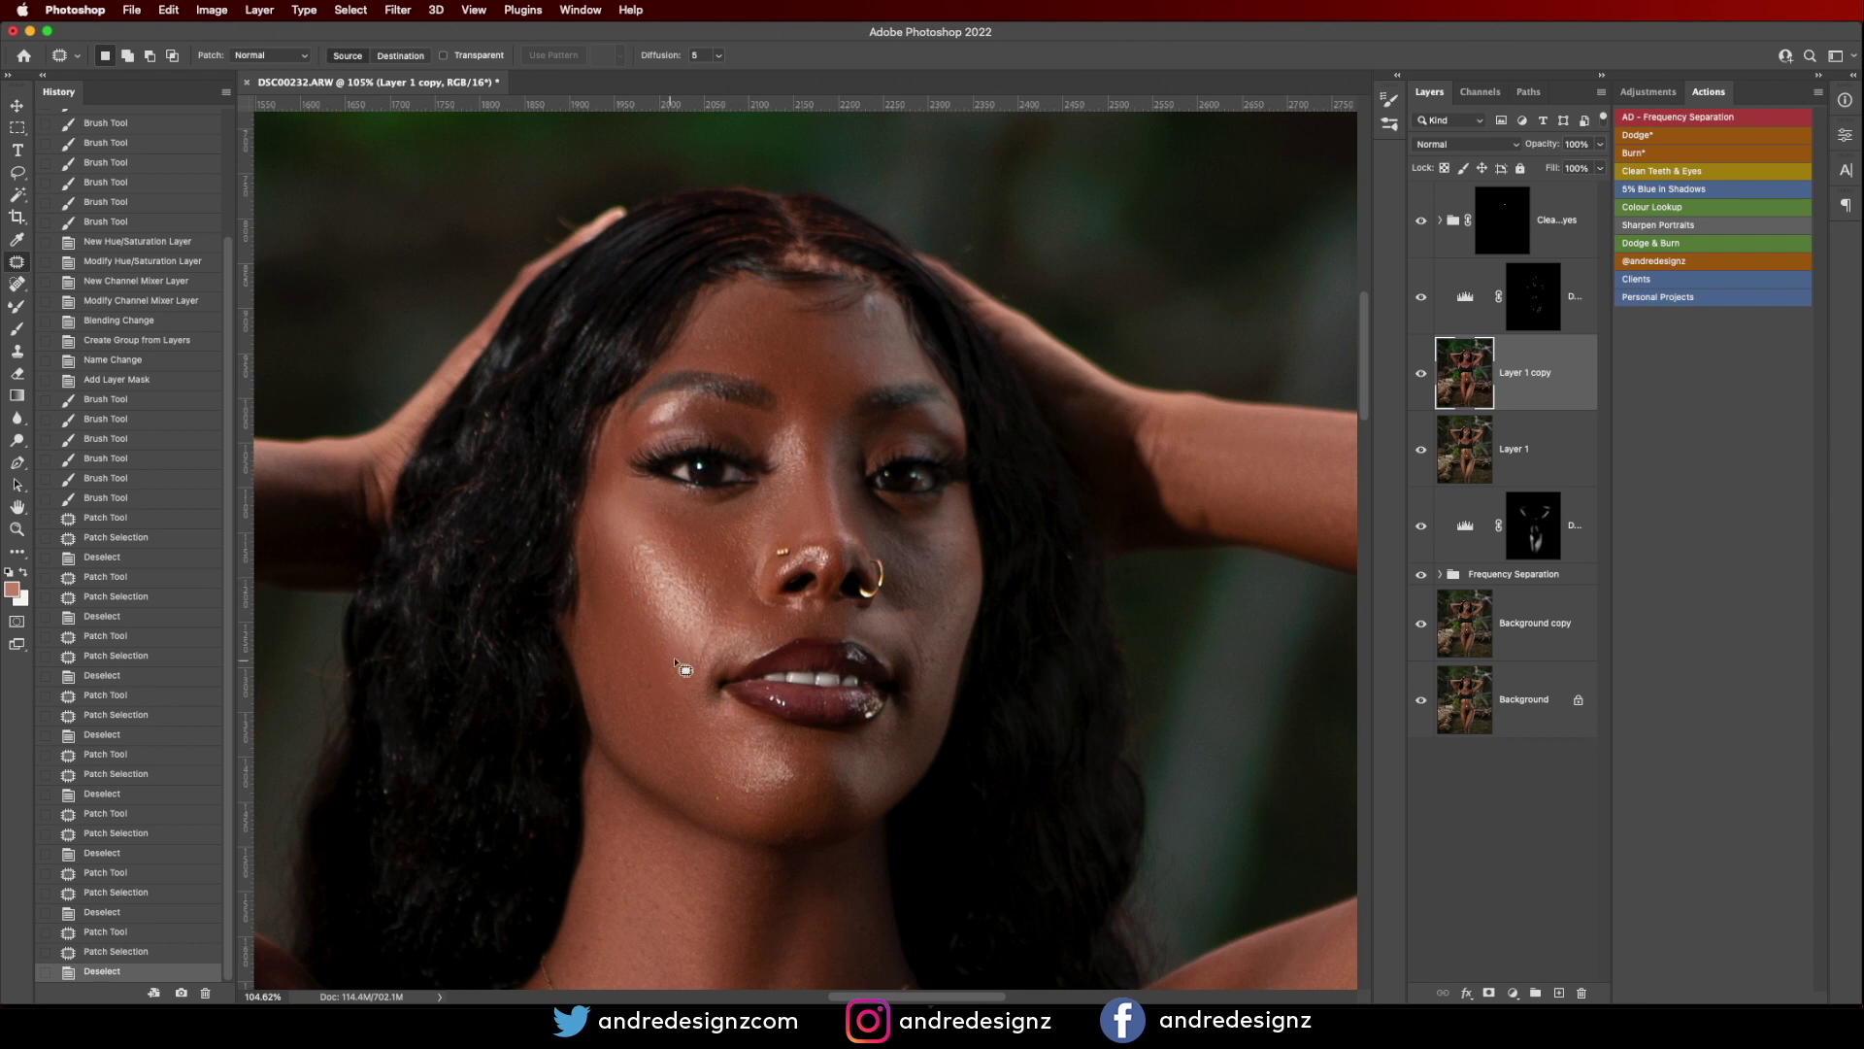
Patch the small marks near the corner of the mouth, on the brightly lit cheek and on the forehead.
left_click_drag(722, 630, 761, 630)
key("super+d")
left_click_drag(638, 580, 656, 578)
key("super+d")
left_click_drag(841, 342, 841, 391)
key("ctrl+d")
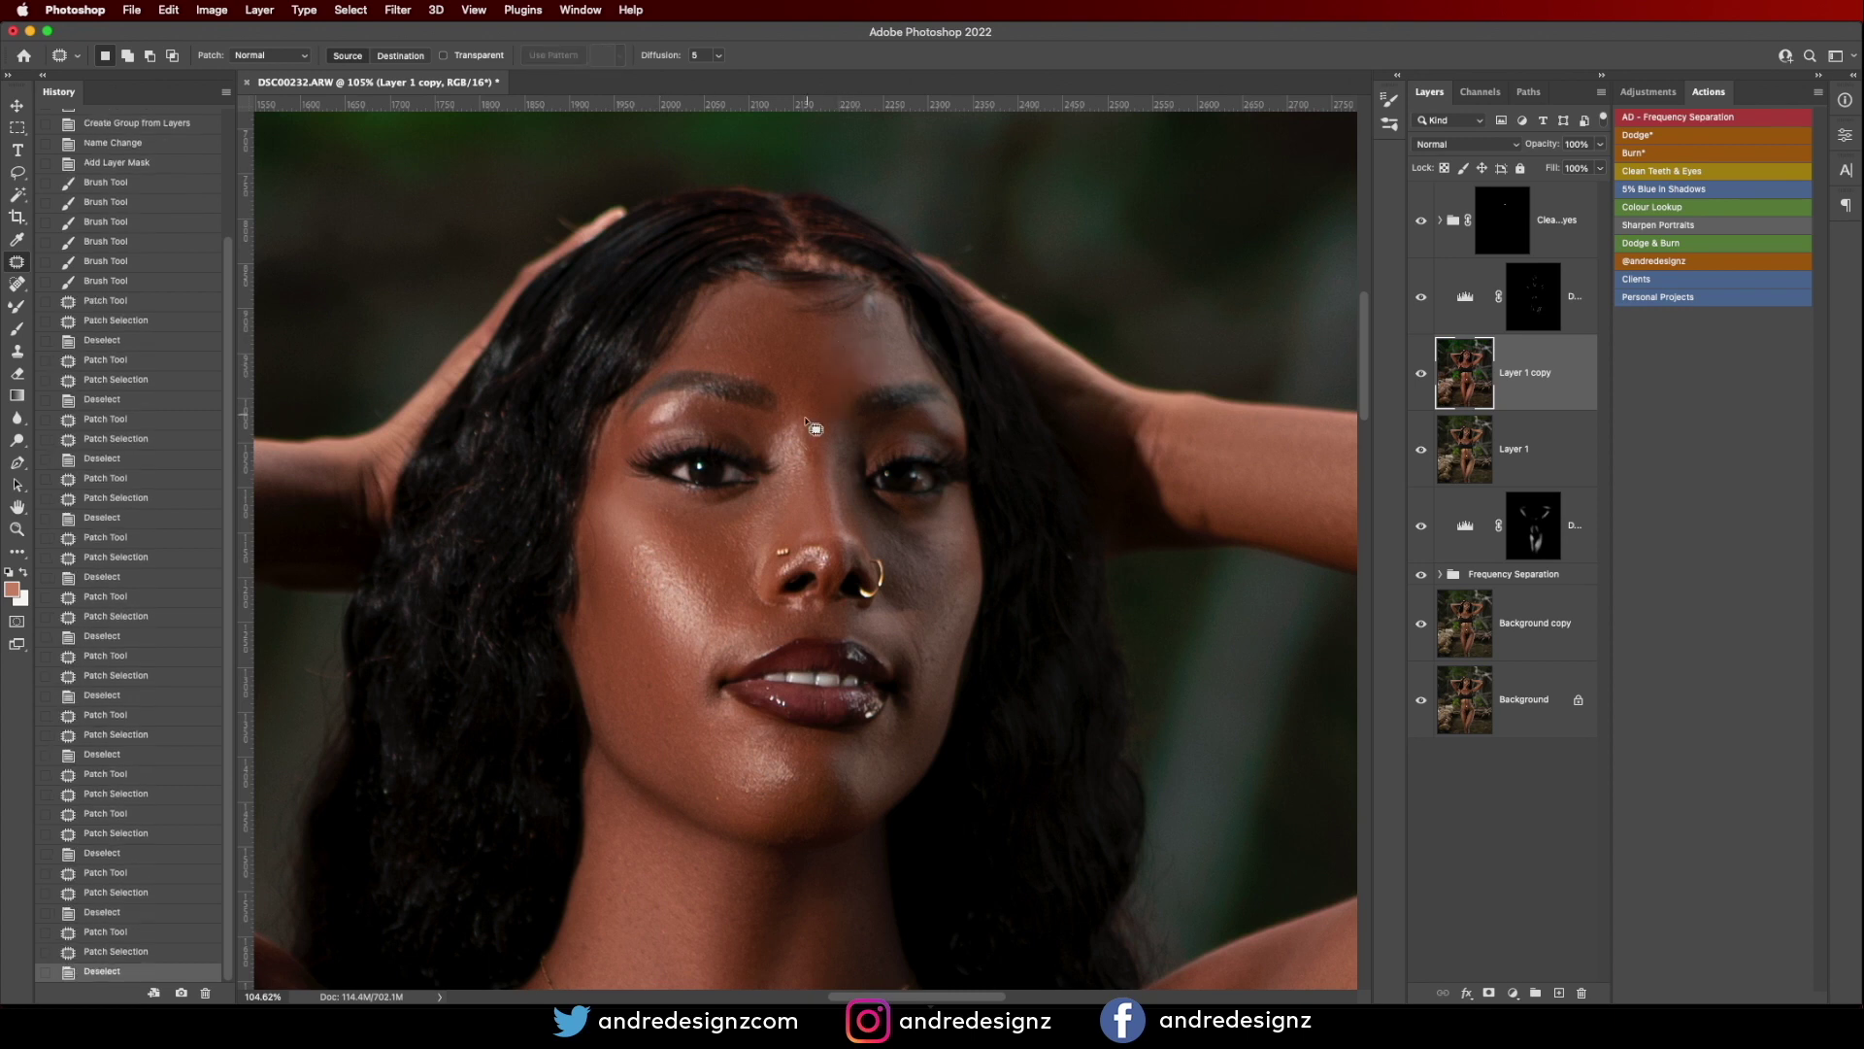
Run the 5% Blue in Shadows action above the Clean Teeth & Eyes group and hide its Color Balance layer.
key("super+0")
scroll(809, 424, "down", 2)
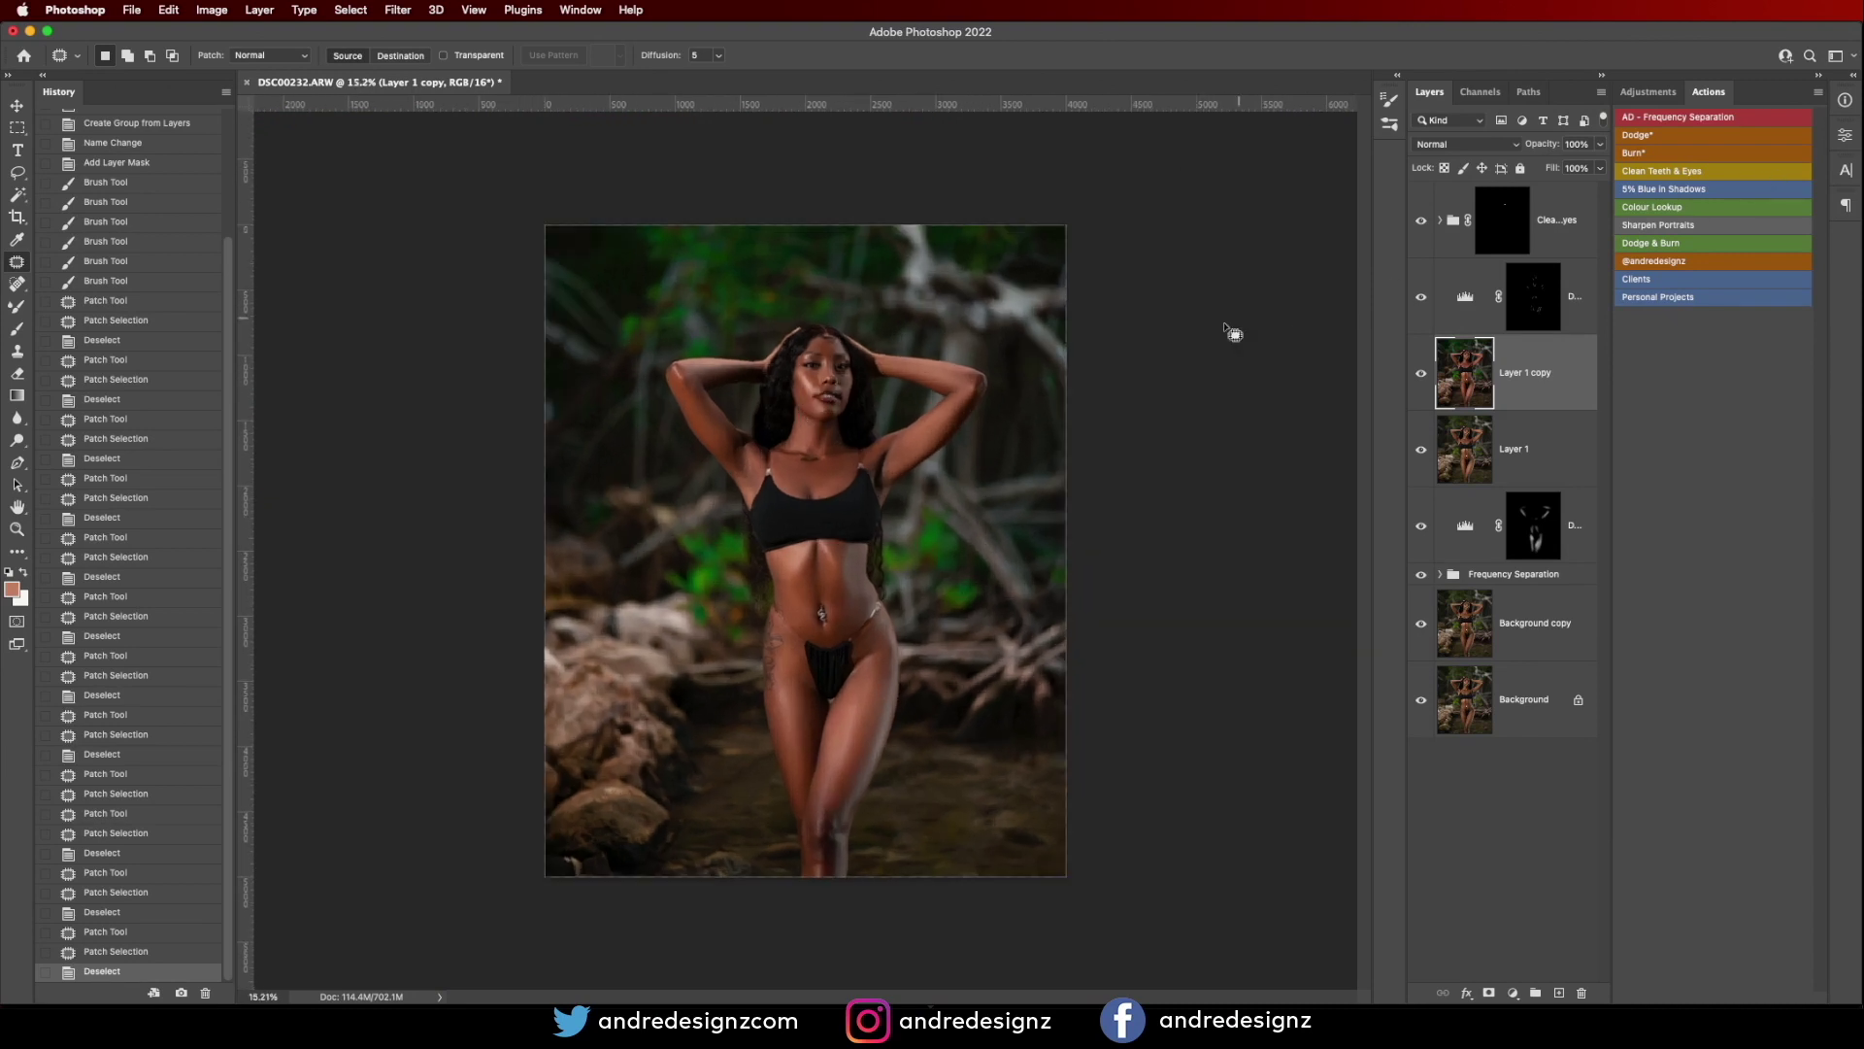
left_click(1538, 209)
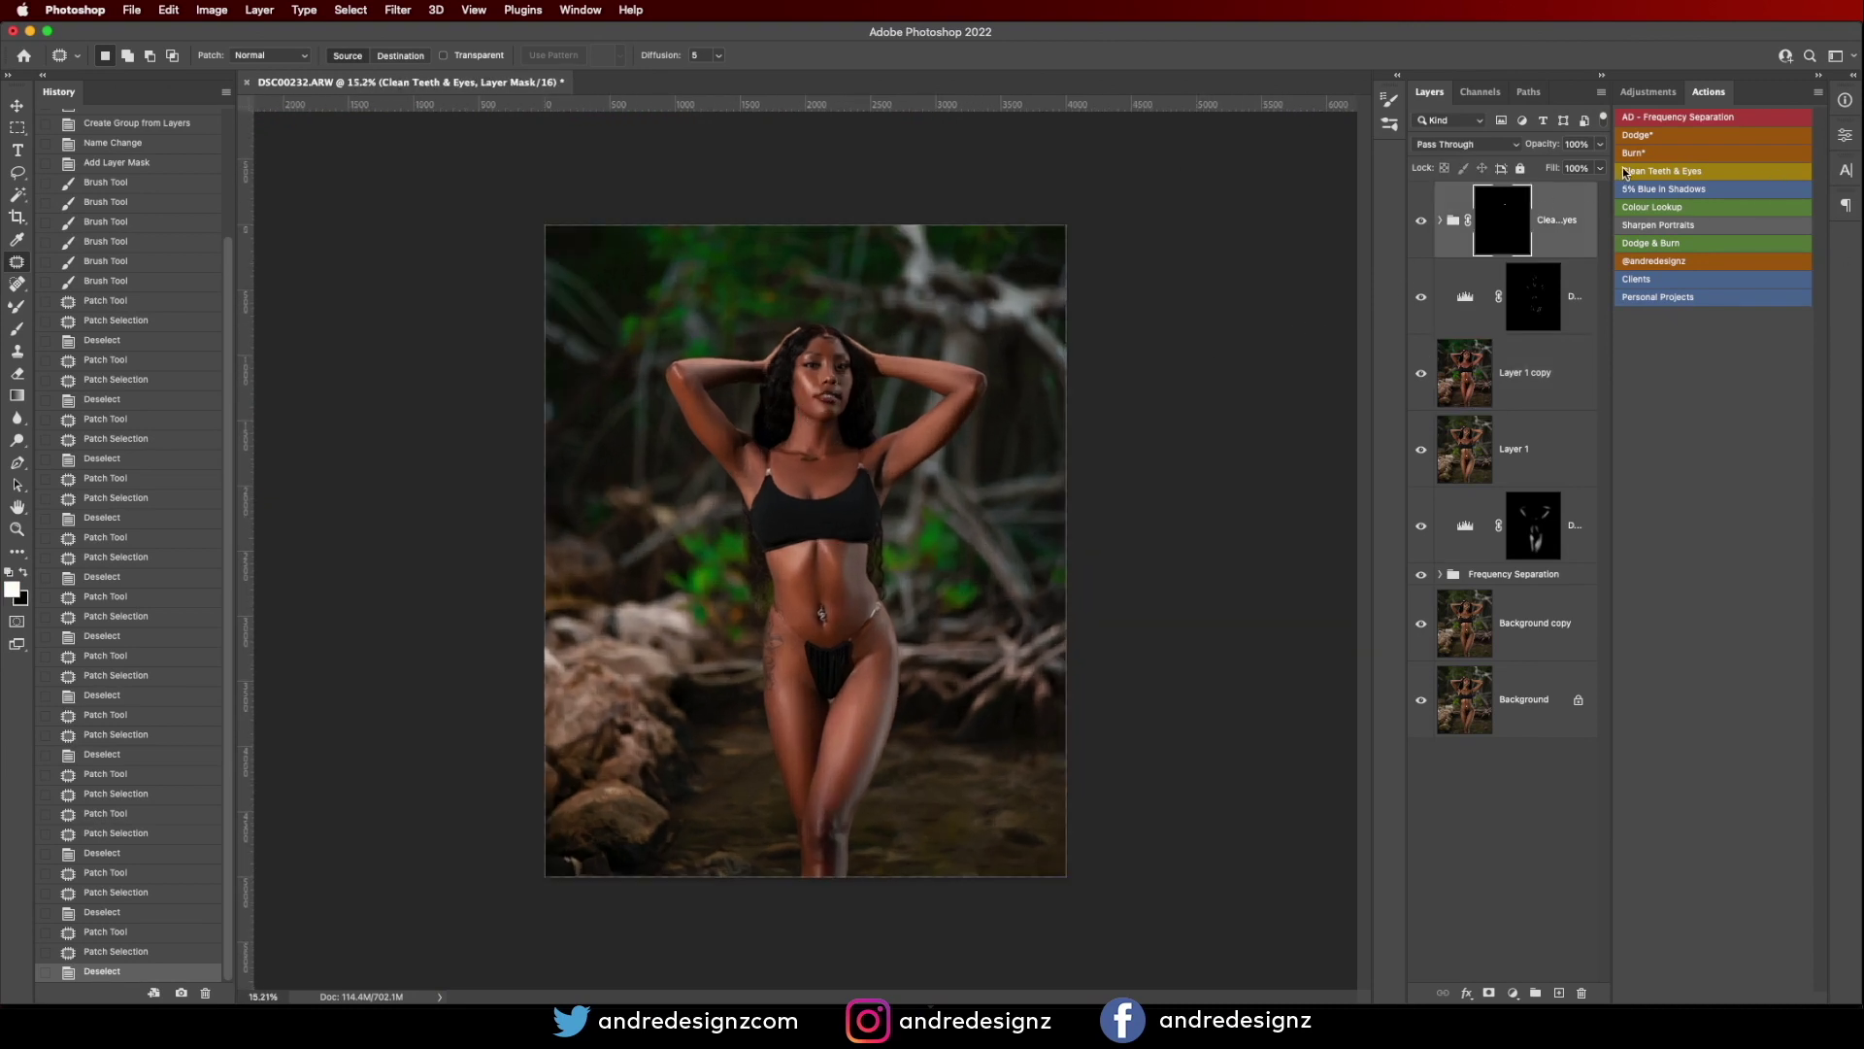
left_click(1652, 189)
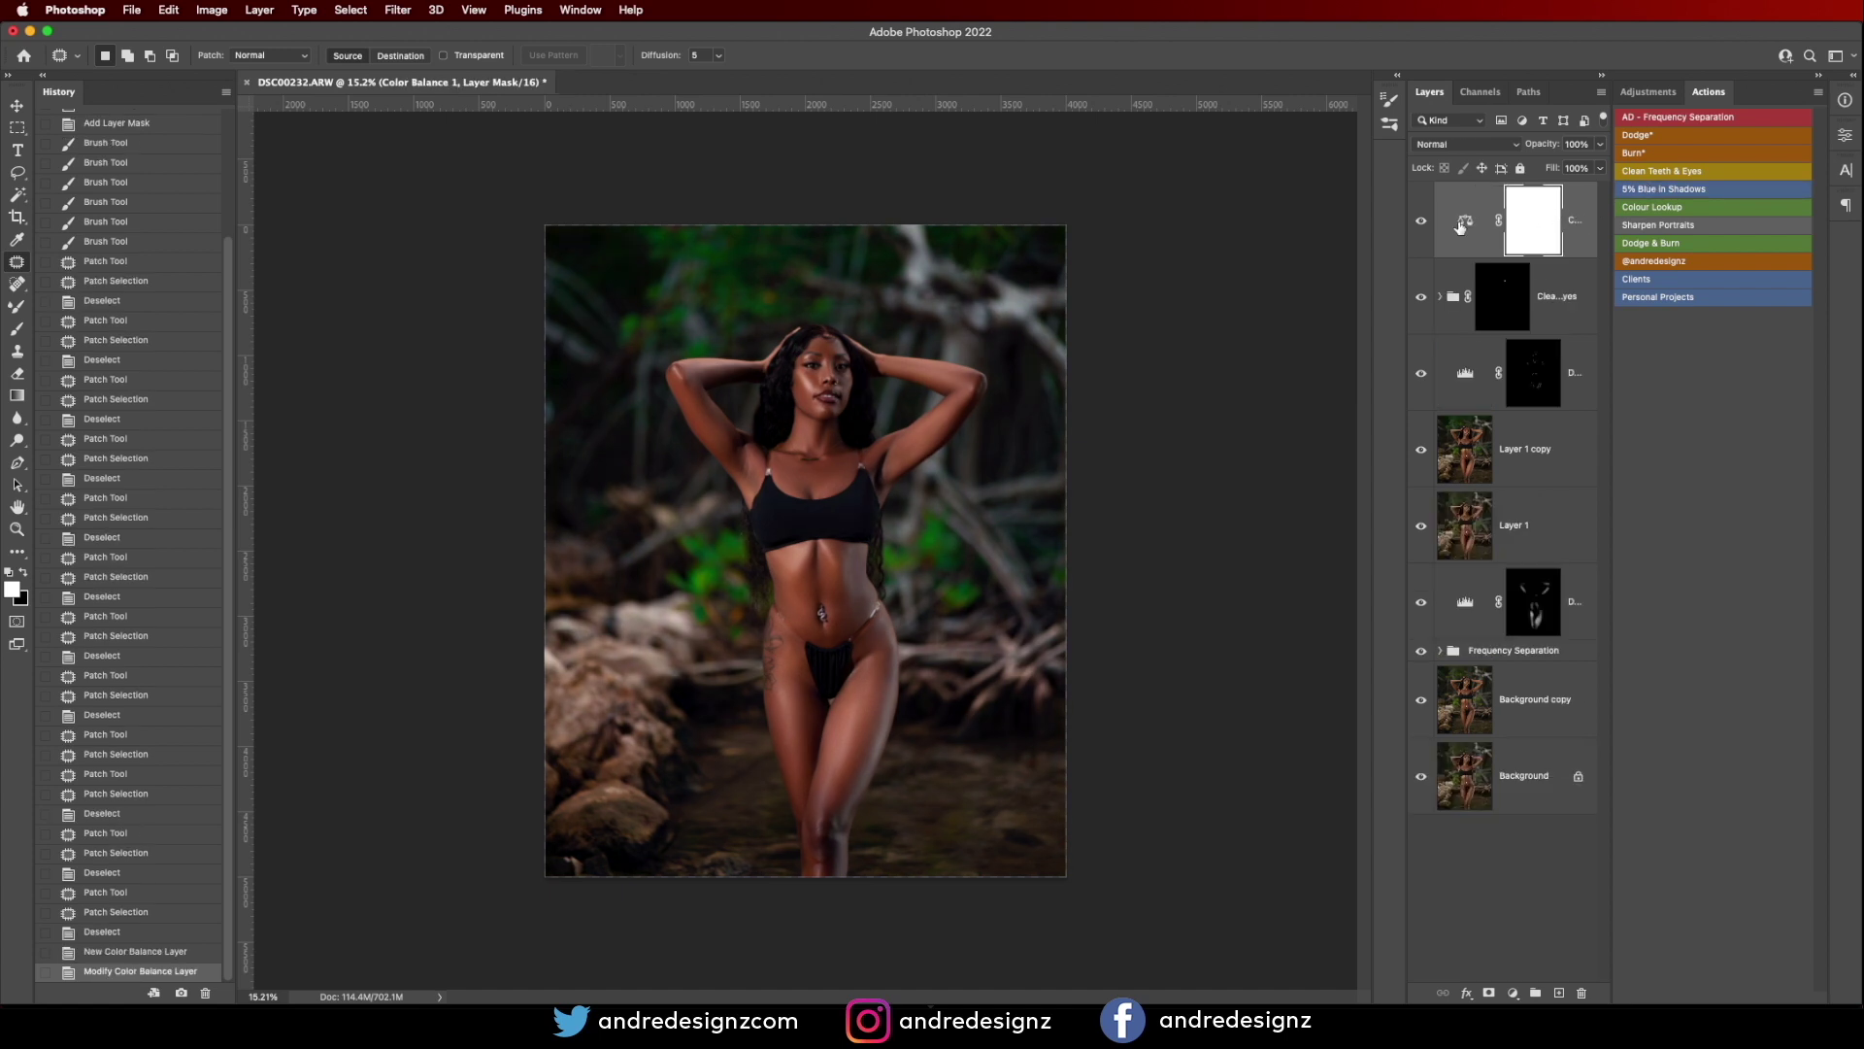
left_click(1430, 225)
Run the Colour Lookup action directly above the Clean Teeth & Eyes group and reduce its layer opacity to 11%.
left_click(1558, 289)
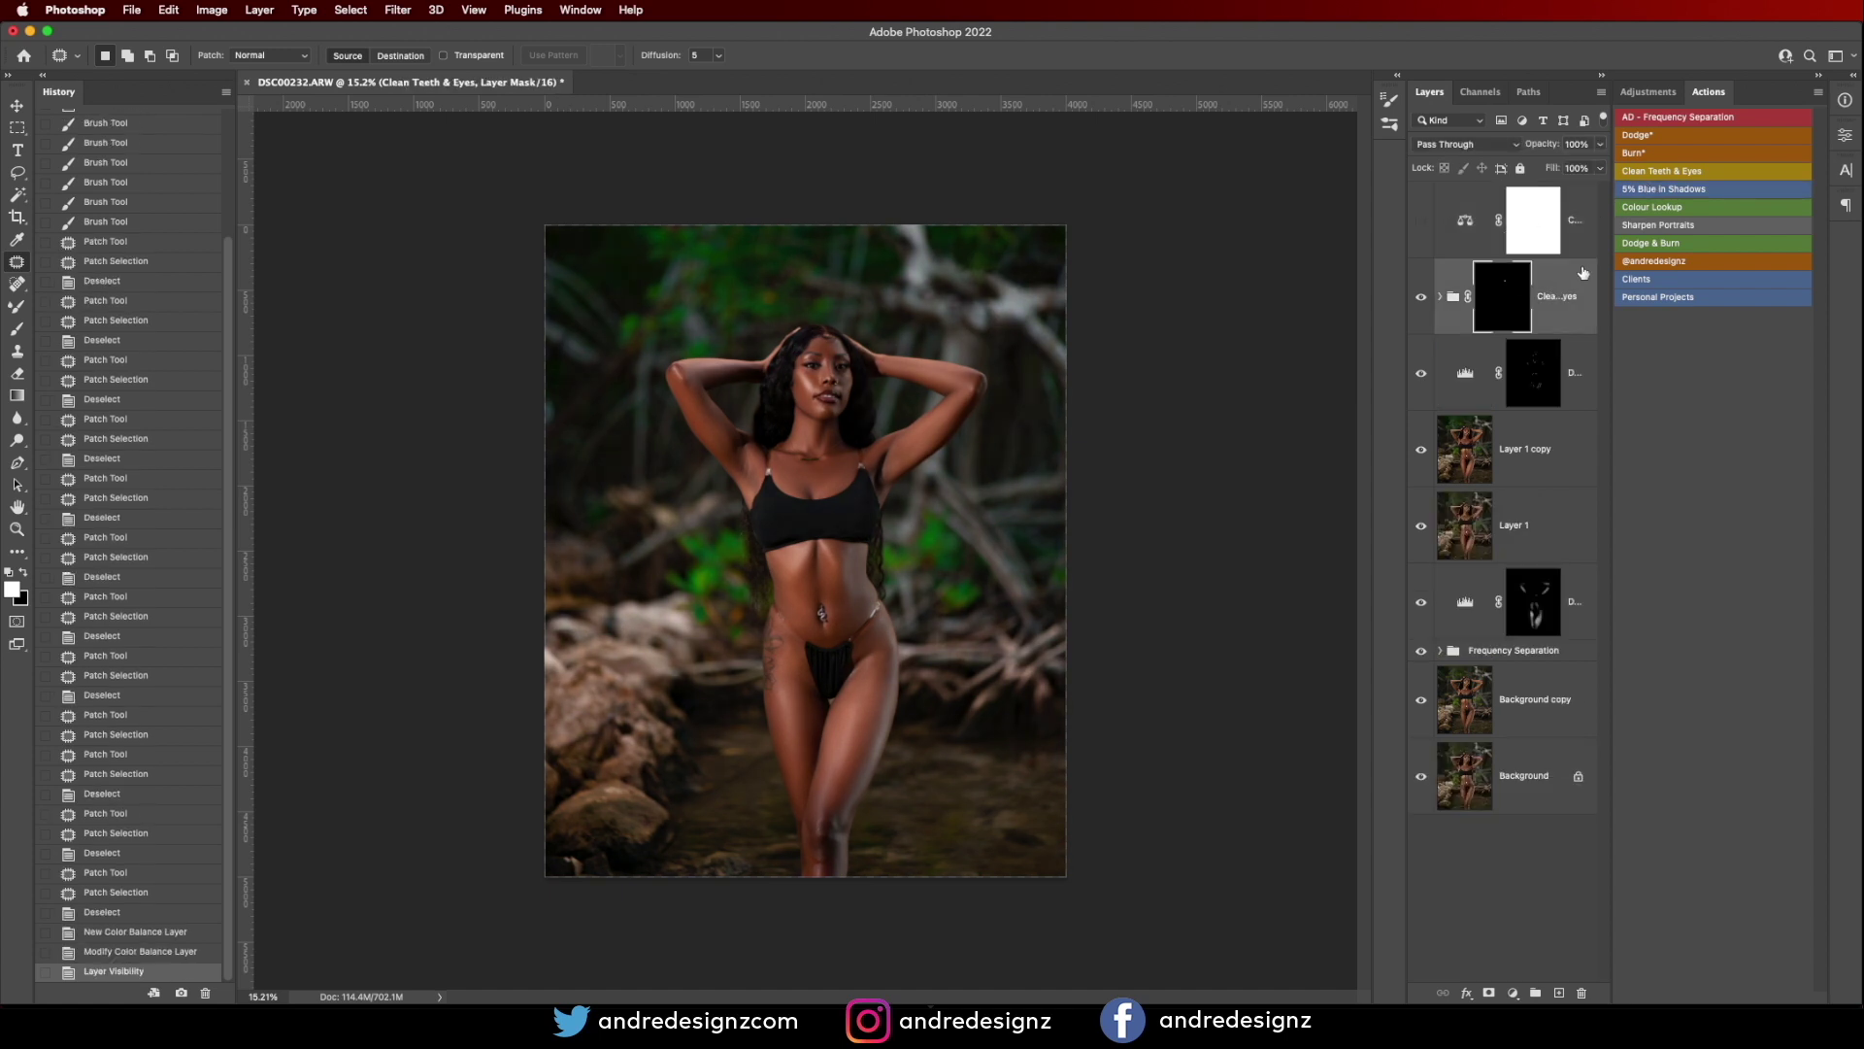
left_click(1675, 207)
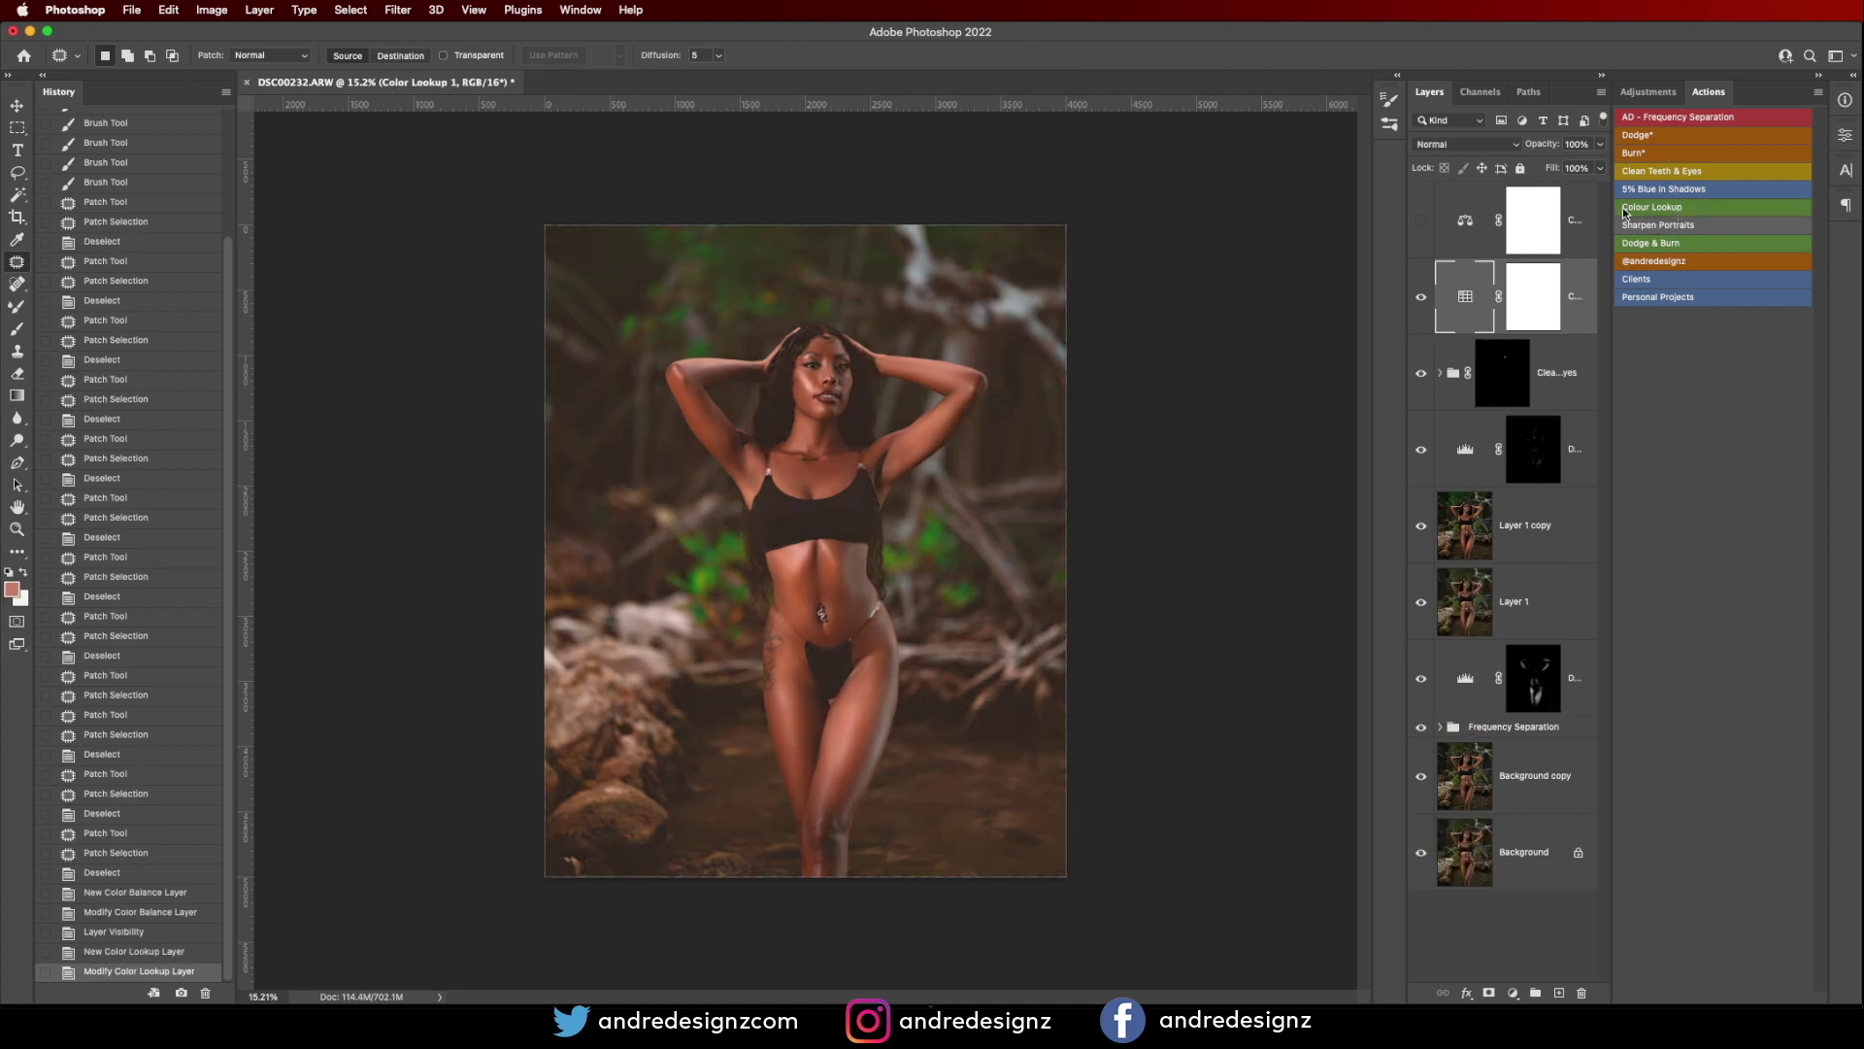
left_click(1600, 148)
left_click_drag(1520, 168, 1530, 169)
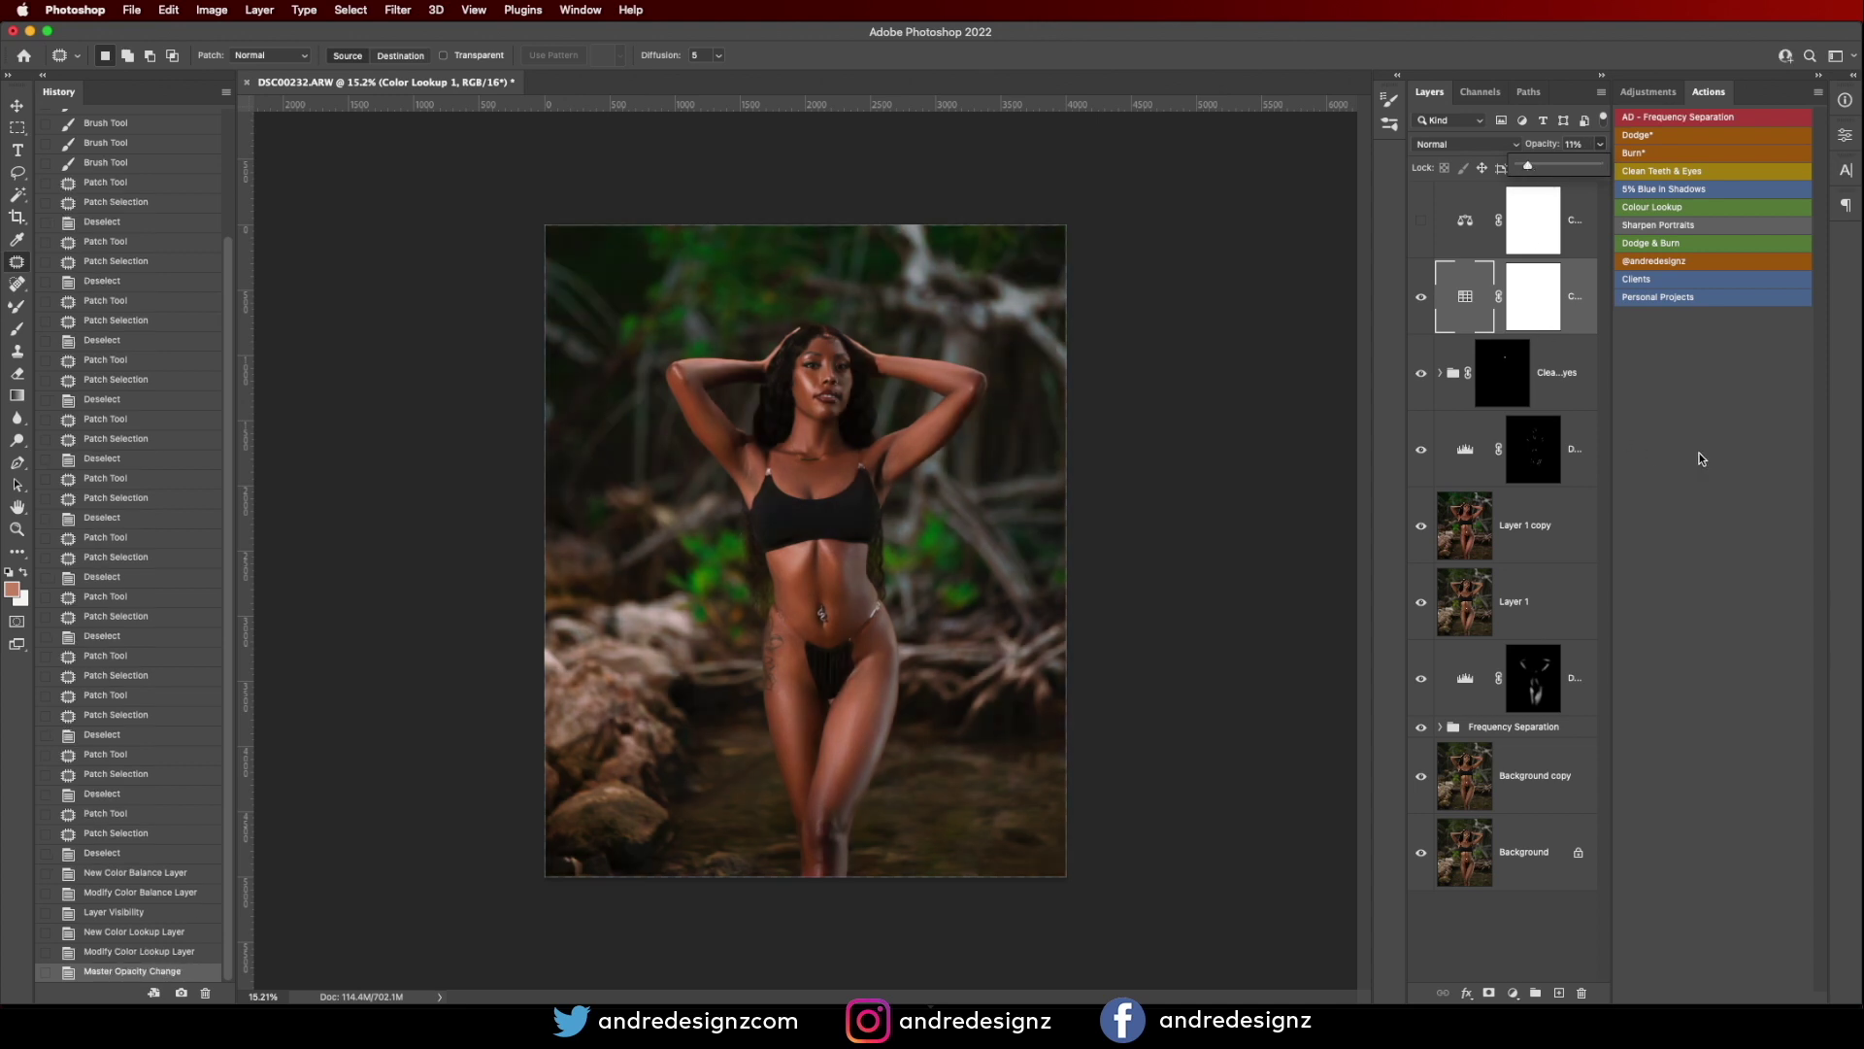
Add a Curves adjustment above the hidden Color Balance layer and lift the RGB midtones to input 126, output 131.
left_click(1581, 208)
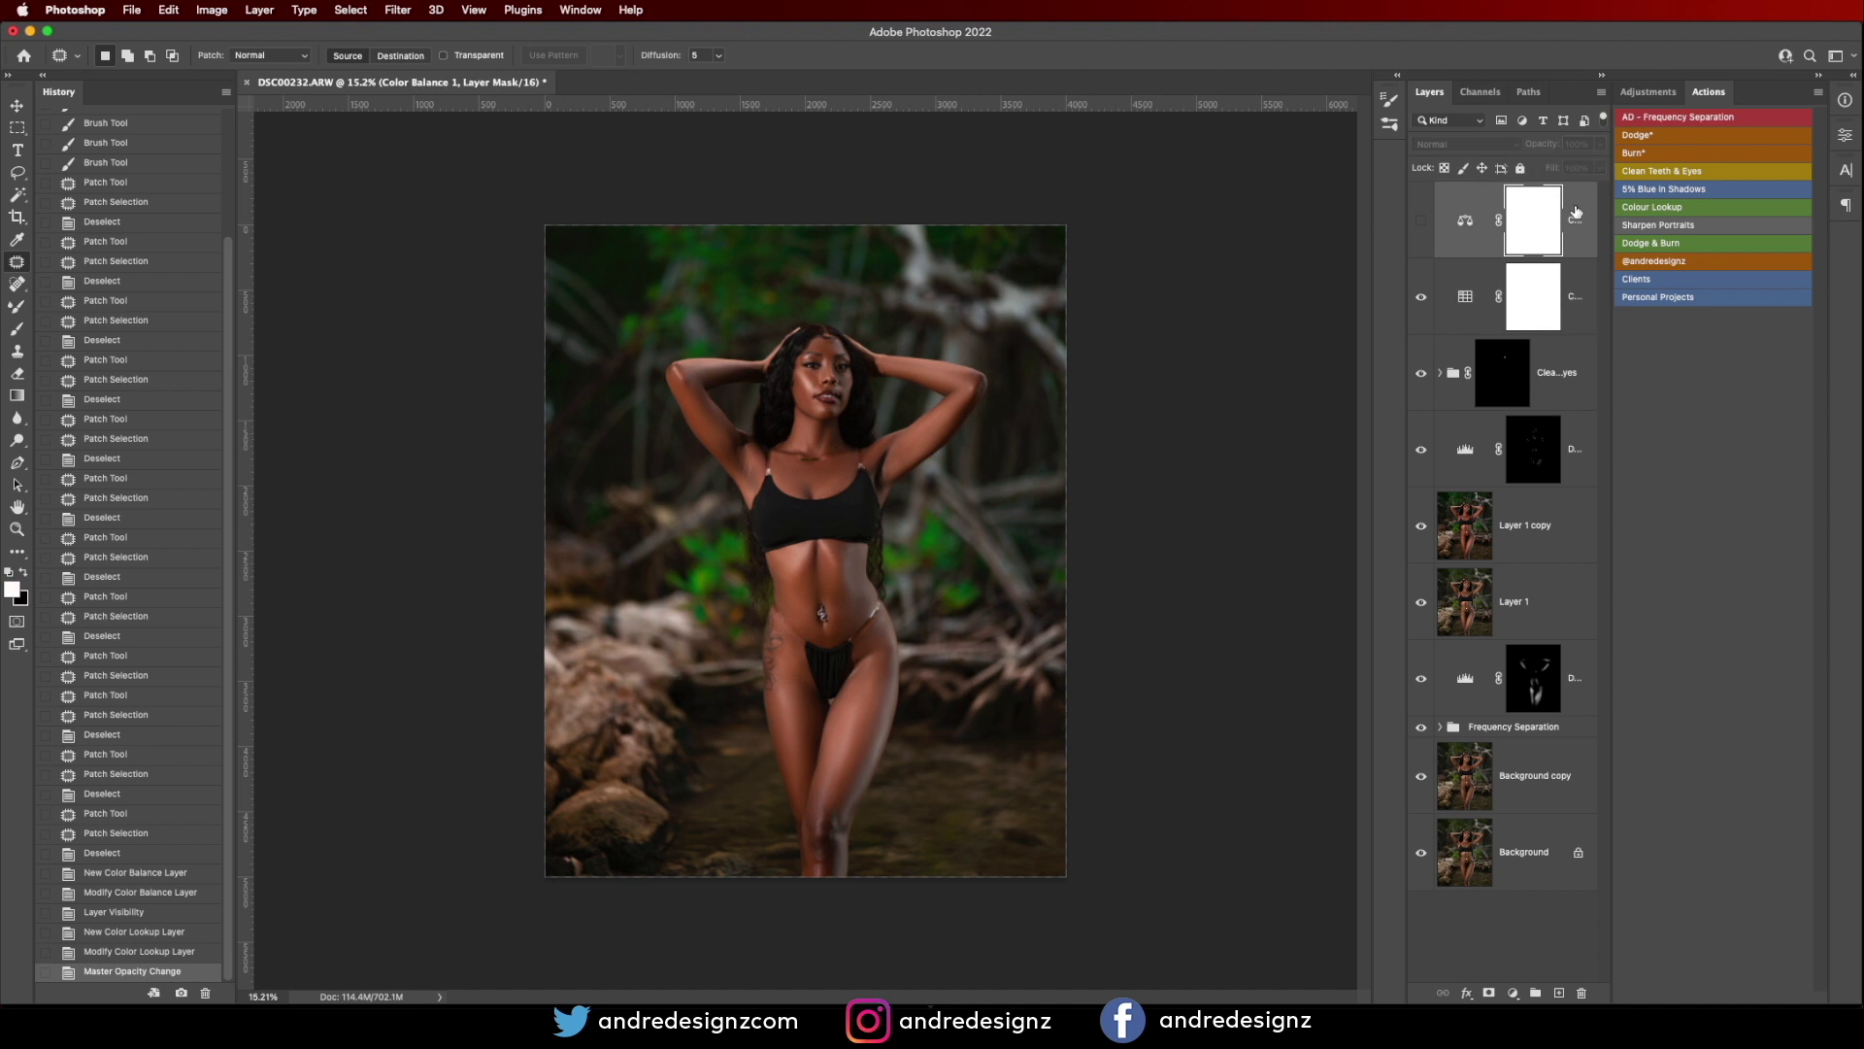
left_click(1646, 93)
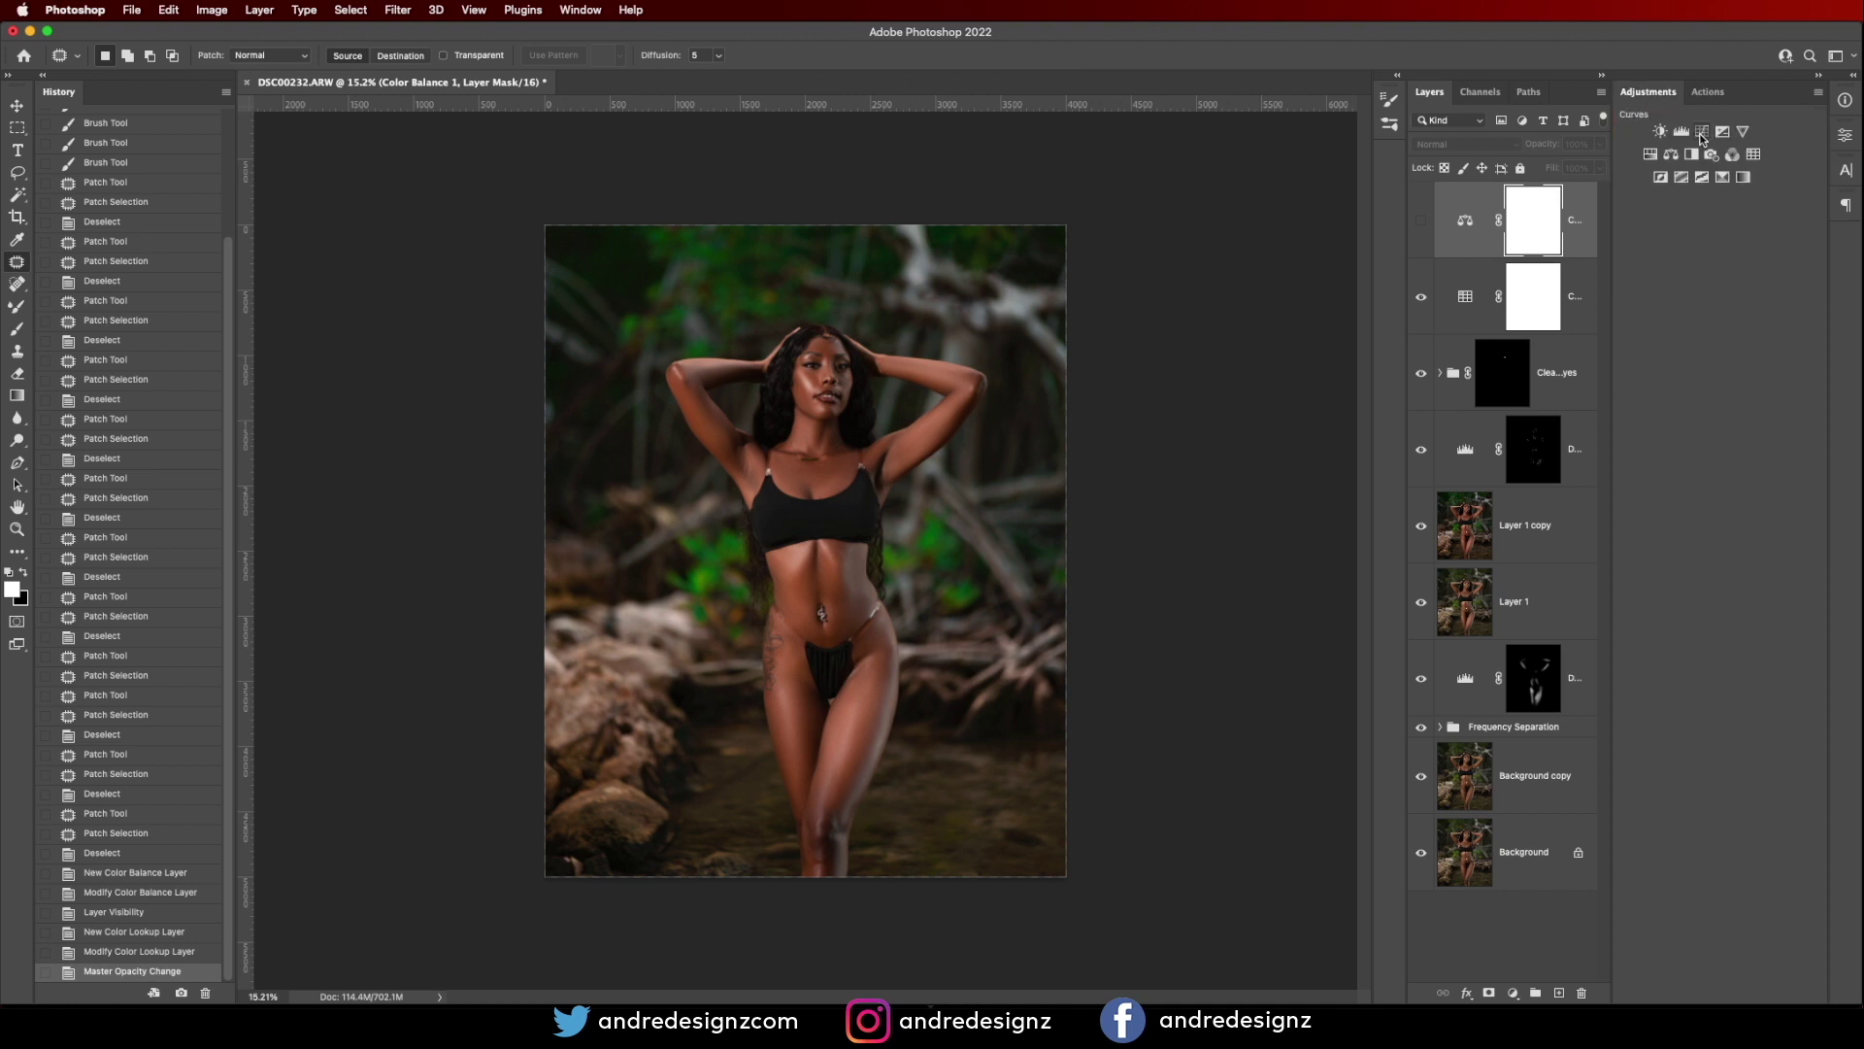
left_click(1701, 138)
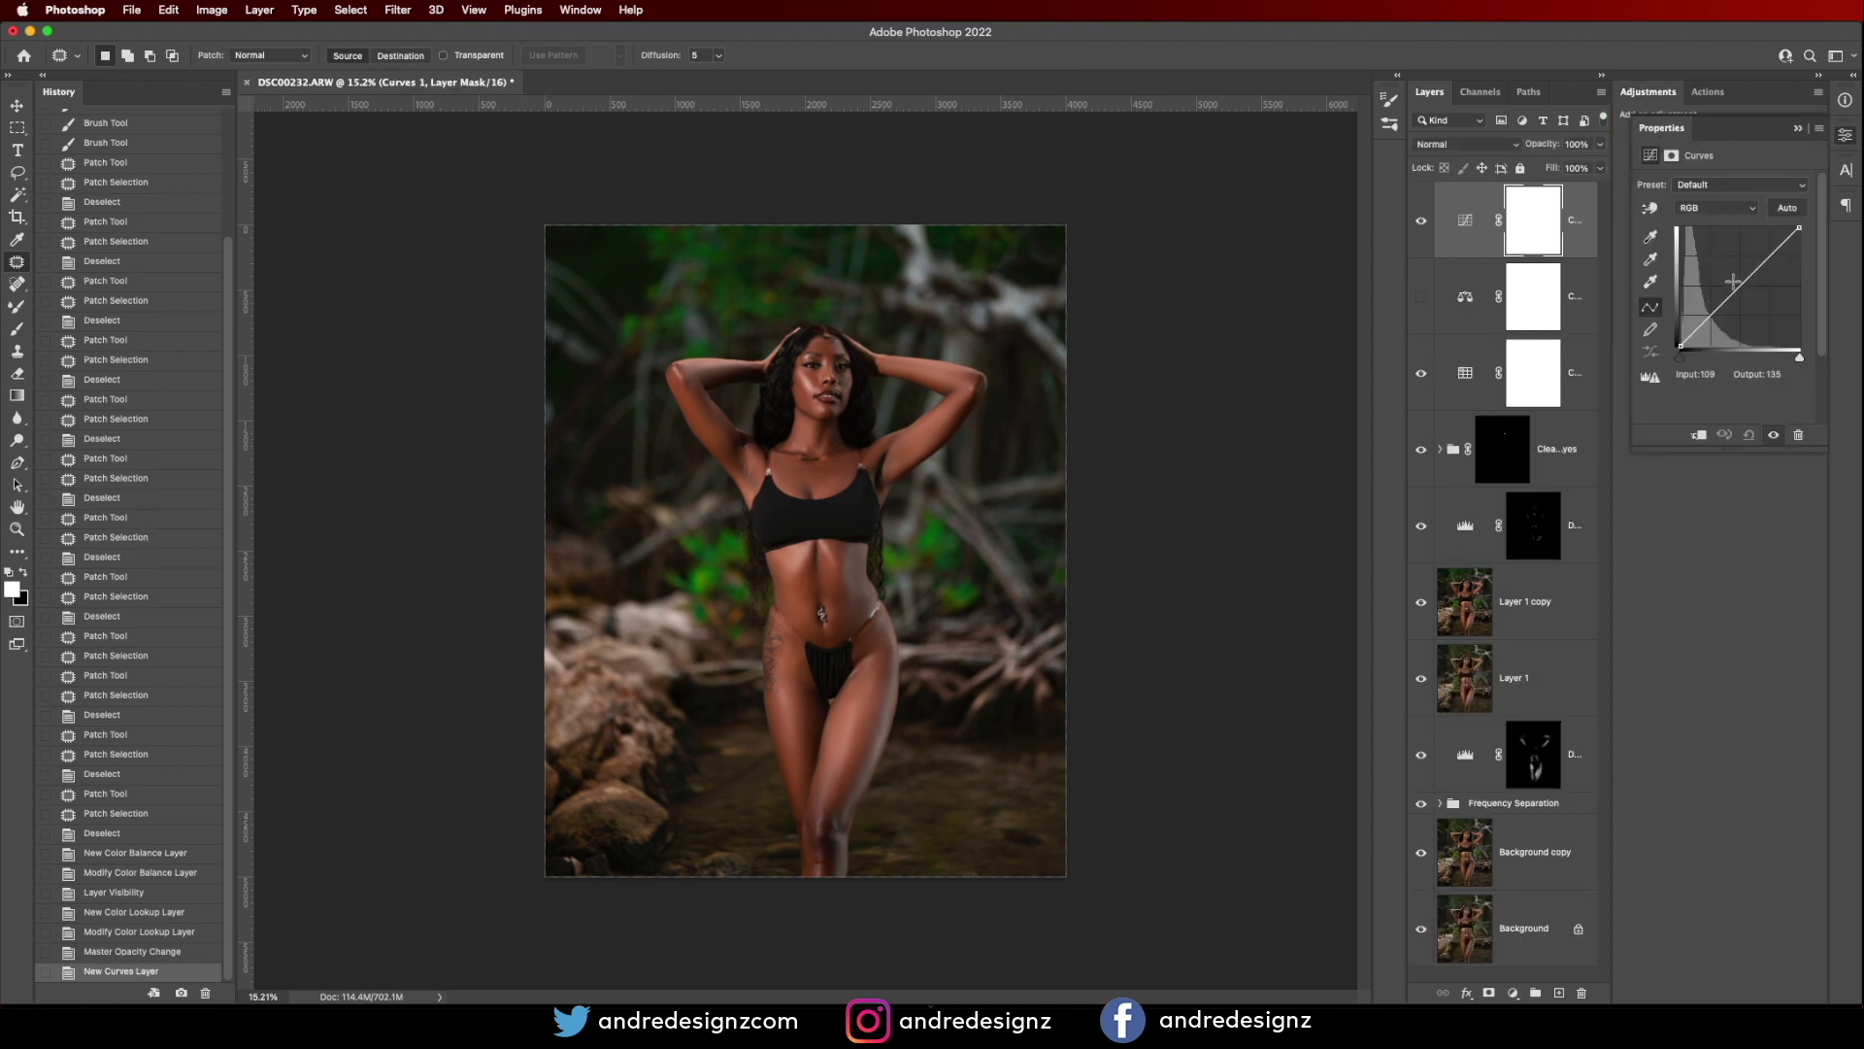
left_click_drag(1736, 283, 1739, 284)
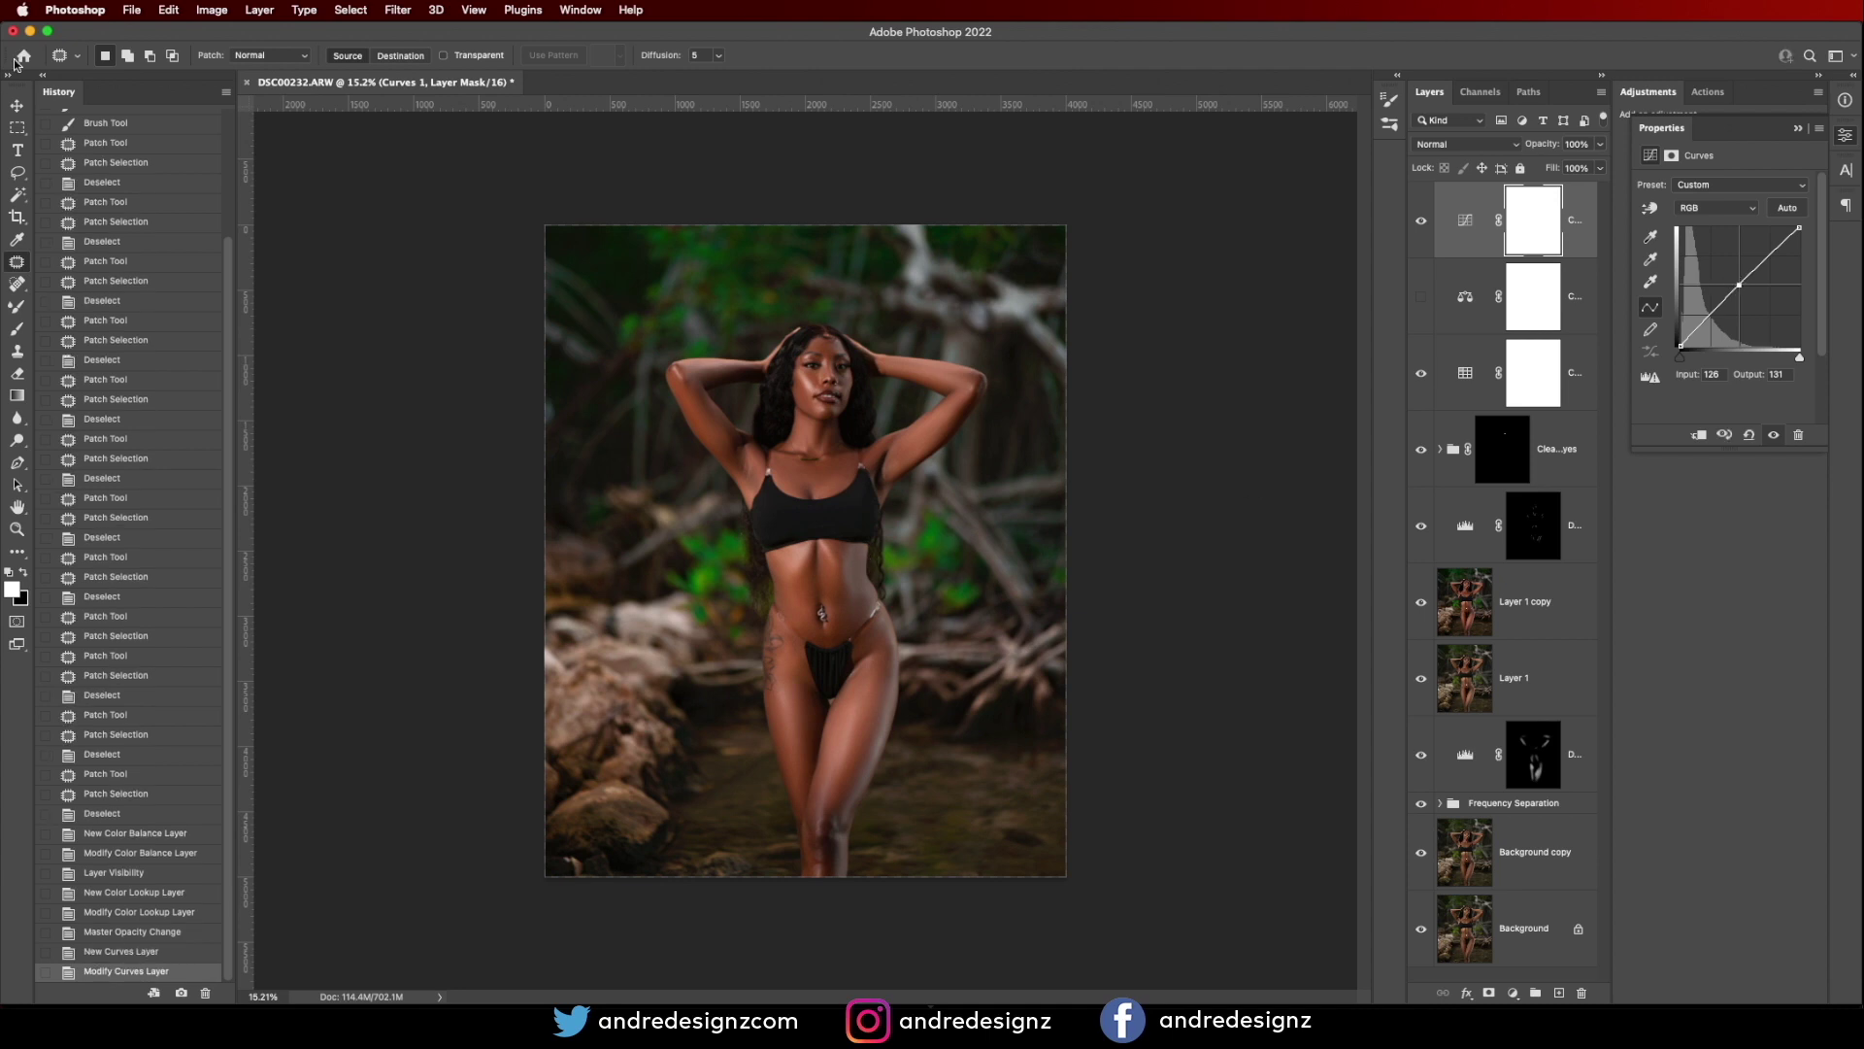
Start a Save for Web (Legacy) export of the portrait and set the image width to 1080 px.
left_click(132, 11)
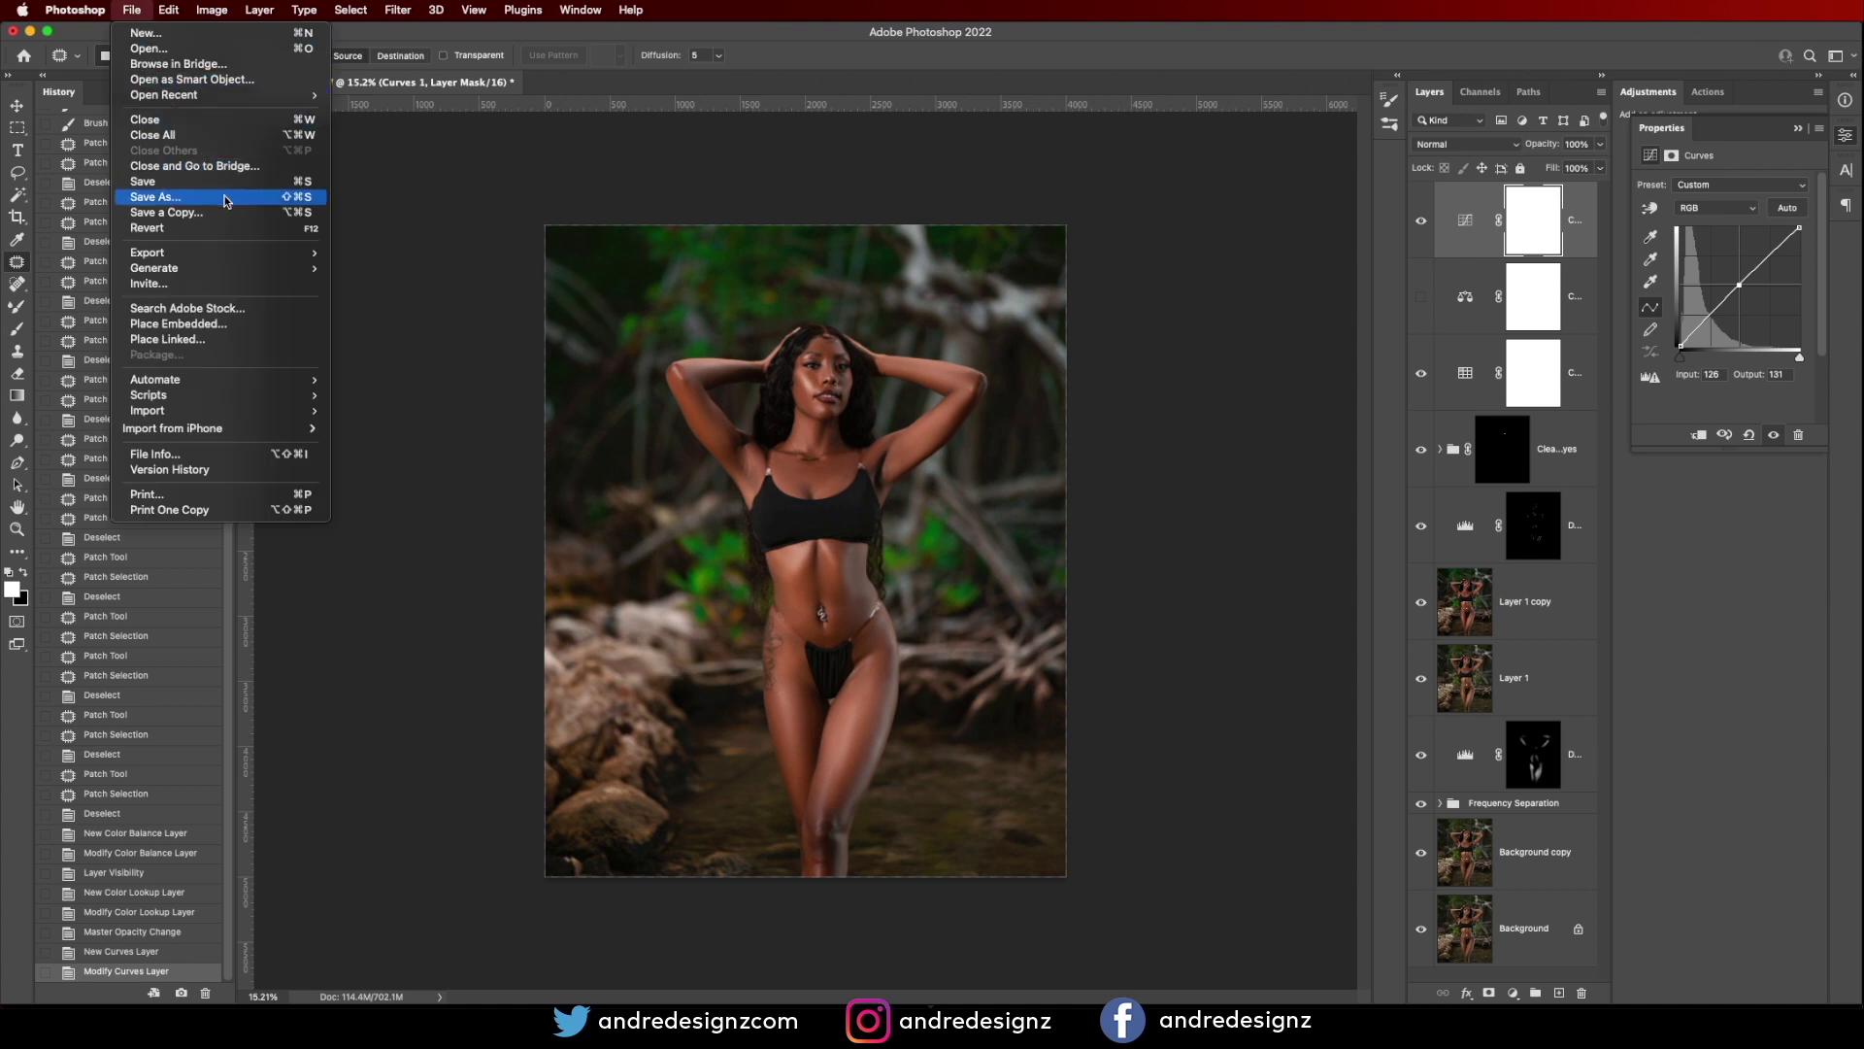
mouse_move(243, 255)
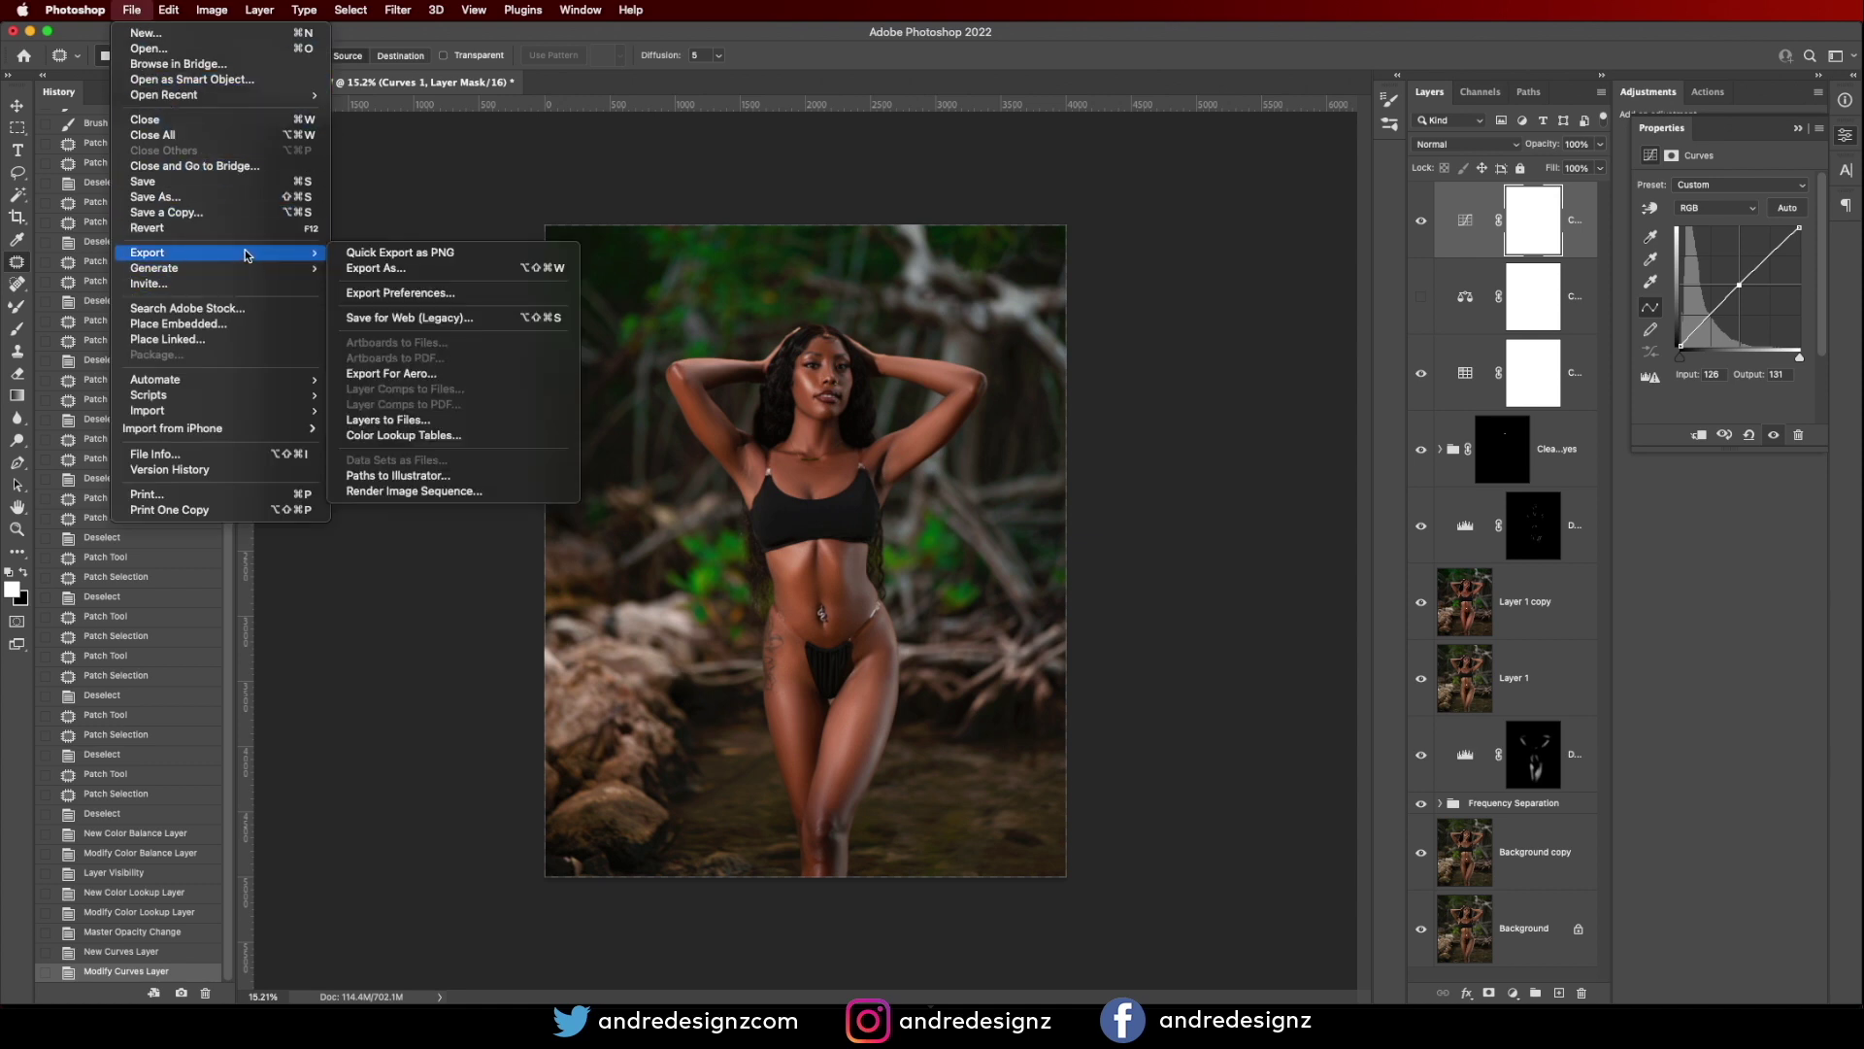
left_click(498, 320)
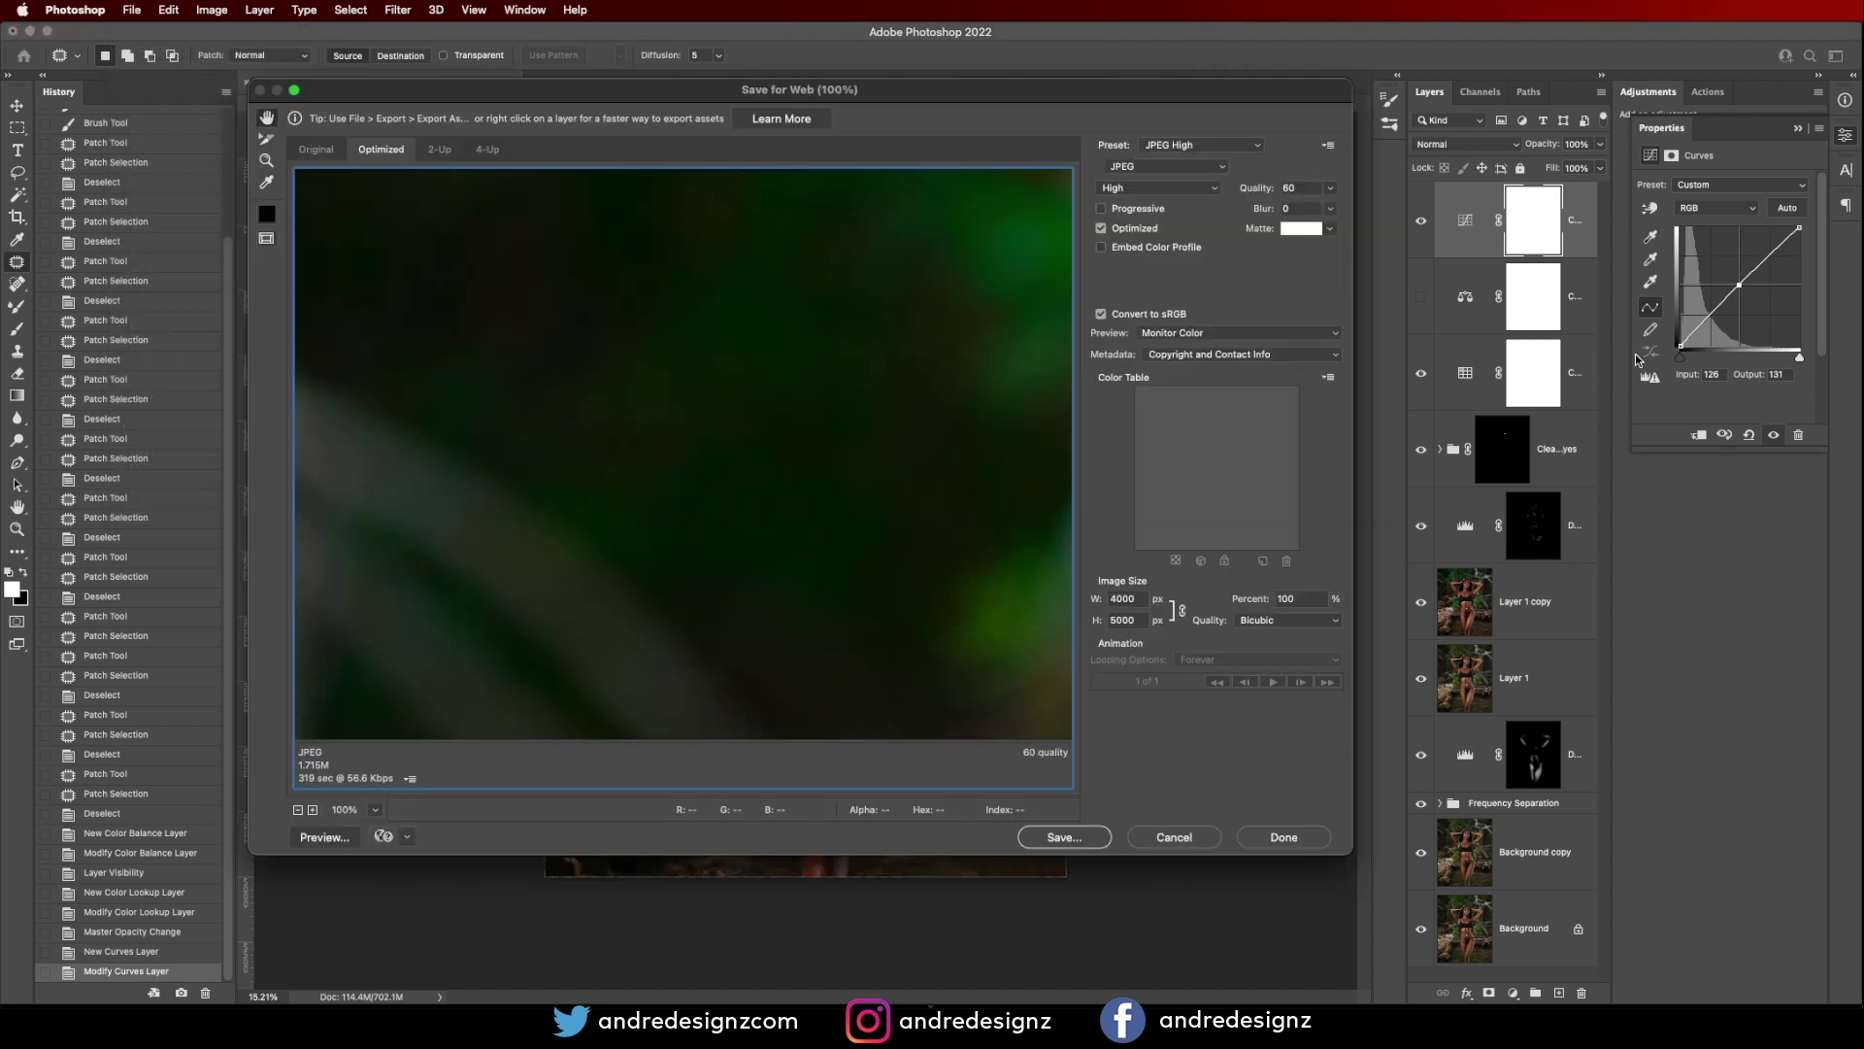
double_click(1141, 597)
type("1080")
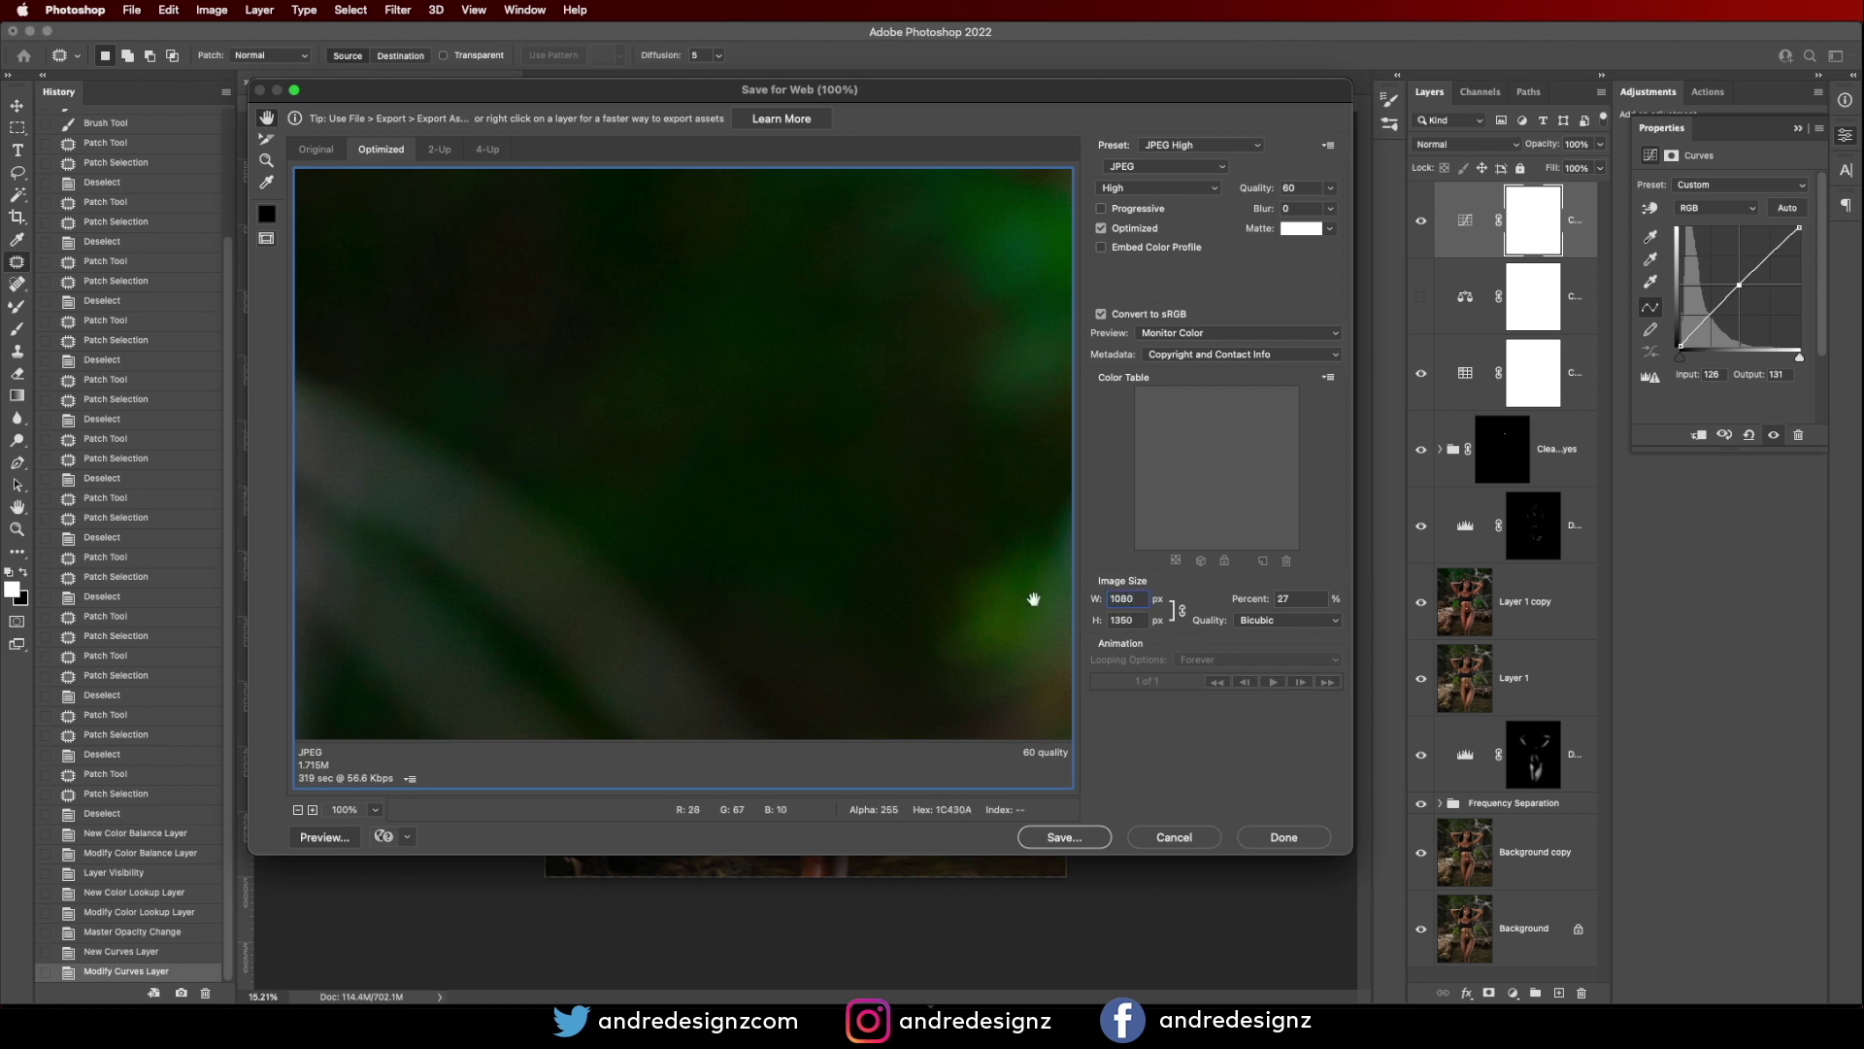